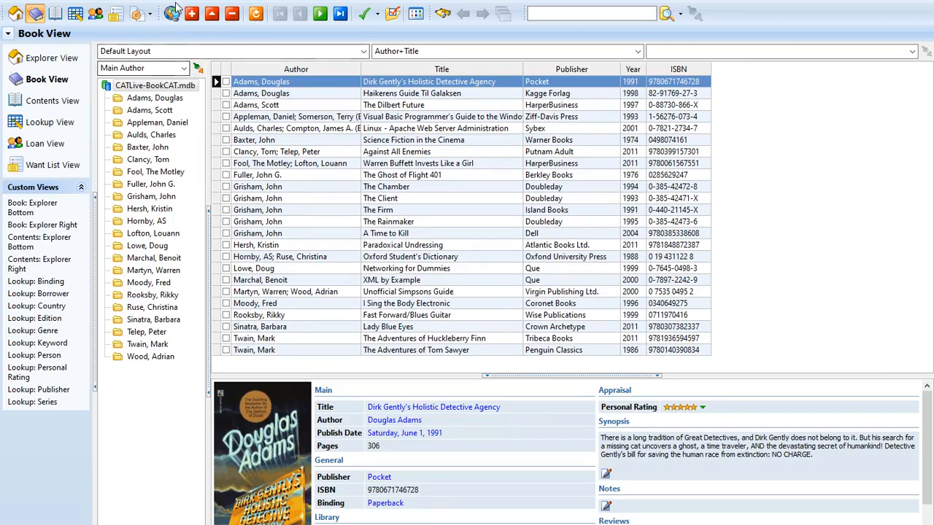
# - Open the Download from Internet window for adding new books and bring up its options
pyautogui.click(173, 11)
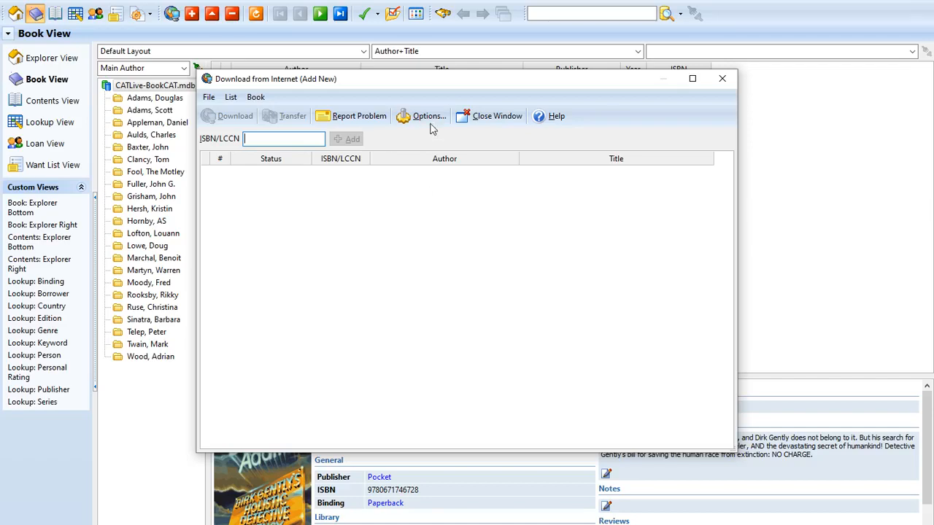
pyautogui.click(722, 78)
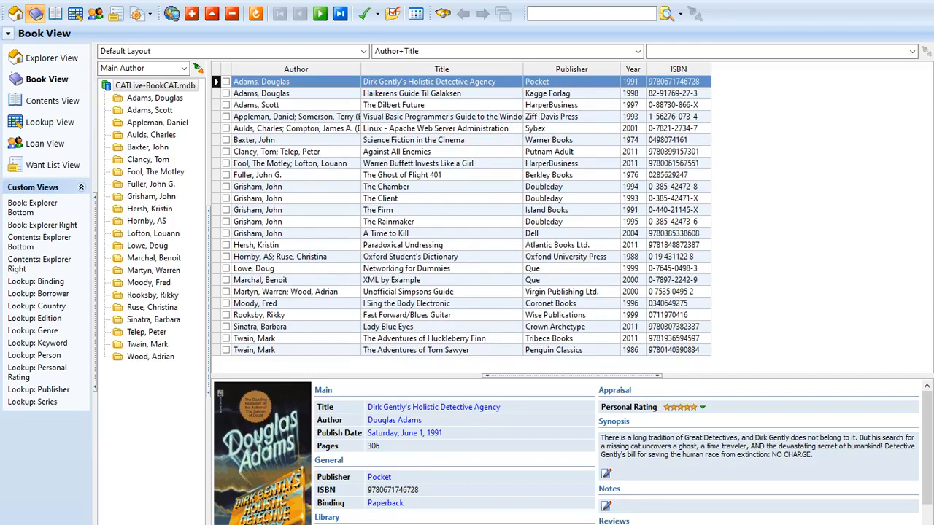
pyautogui.click(172, 15)
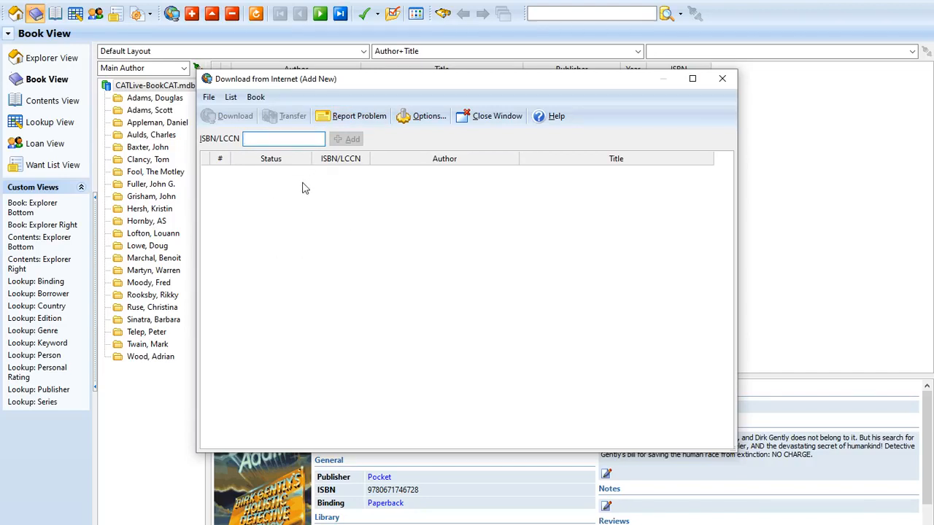
pyautogui.click(420, 119)
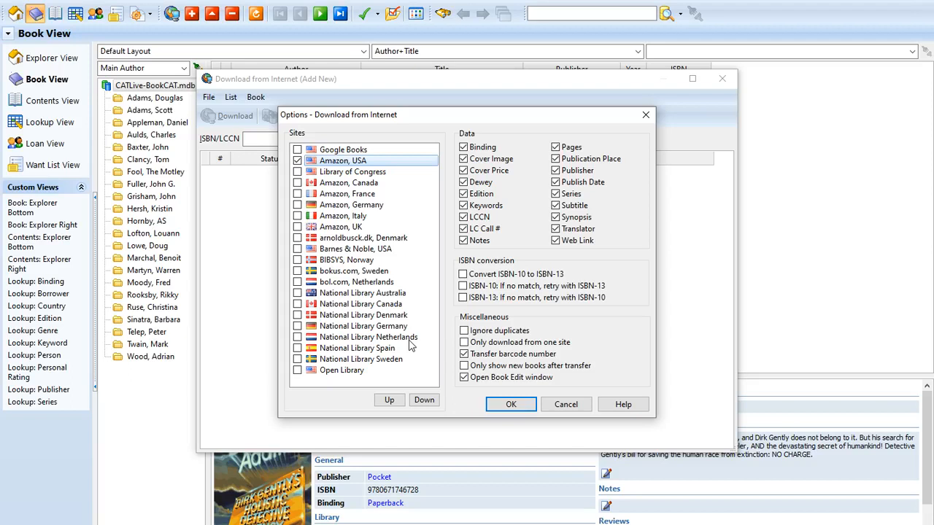
# - Enable every site in the download site list, and clear the whole selection again
pyautogui.rightClick(379, 262)
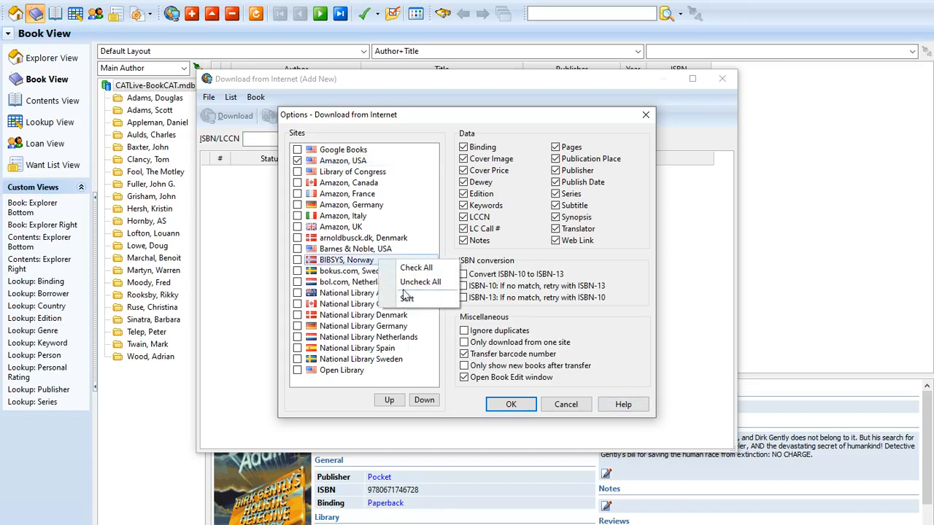
pyautogui.click(417, 270)
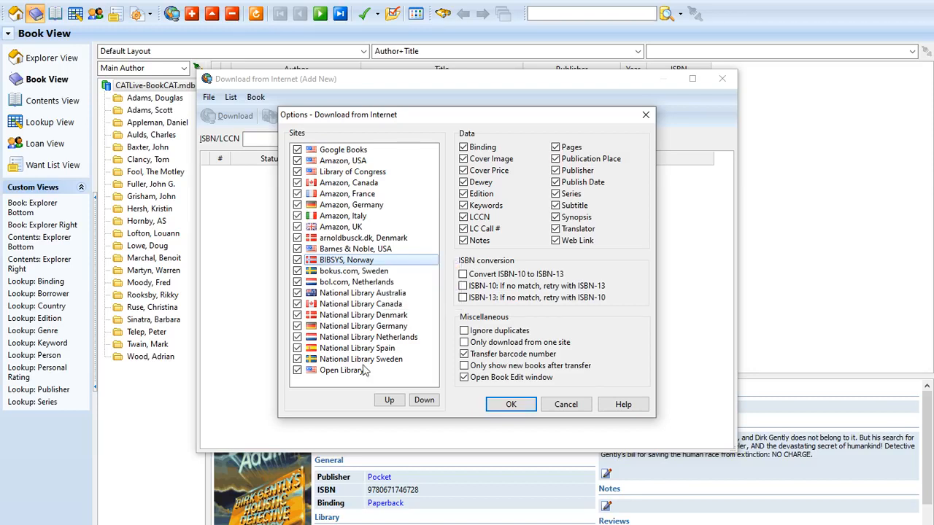
pyautogui.rightClick(363, 274)
pyautogui.click(383, 295)
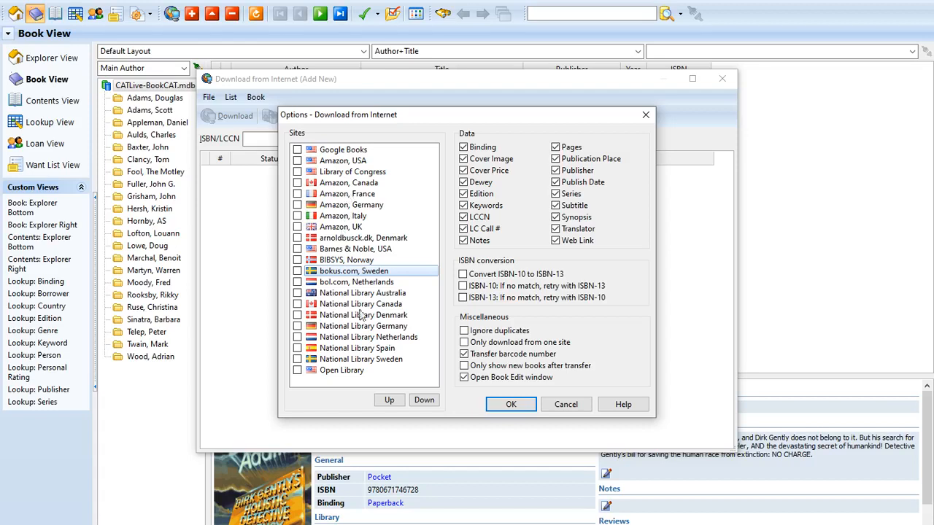
# - Move bokus.com, Sweden within the site order so it sits between arnoldbusck.dk, Denmark and Barnes & Noble, USA
pyautogui.click(394, 402)
pyautogui.click(394, 403)
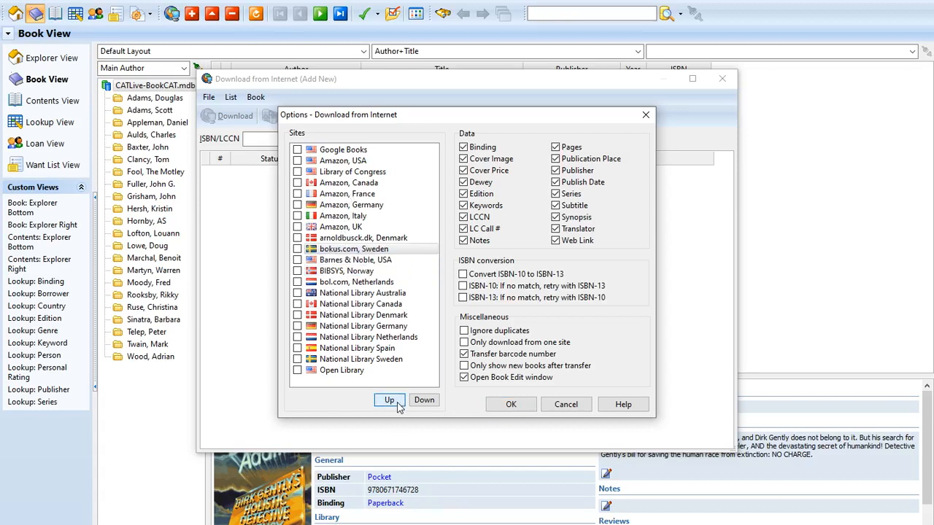
pyautogui.click(396, 403)
pyautogui.click(396, 403)
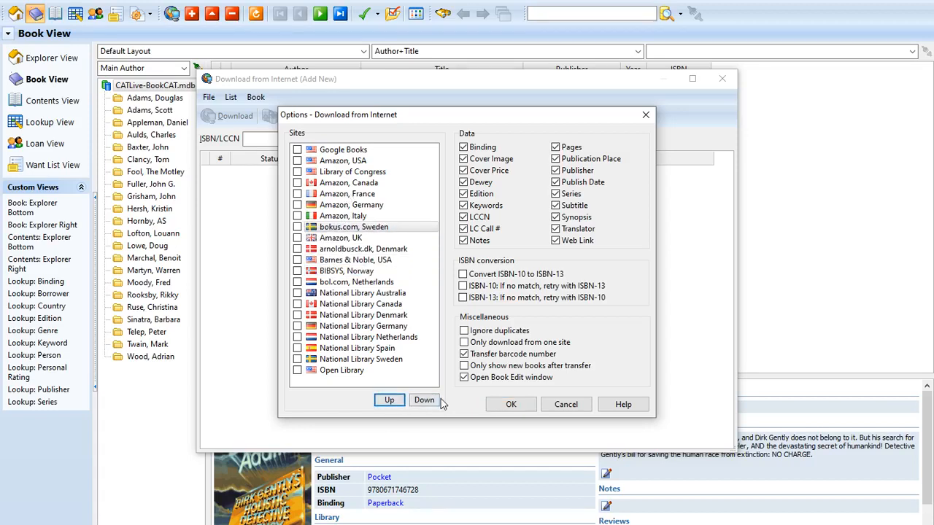
pyautogui.click(426, 402)
pyautogui.click(426, 402)
# - Move bol.com, Netherlands two places up in the site order, directly below bokus.com, Sweden
pyautogui.click(335, 283)
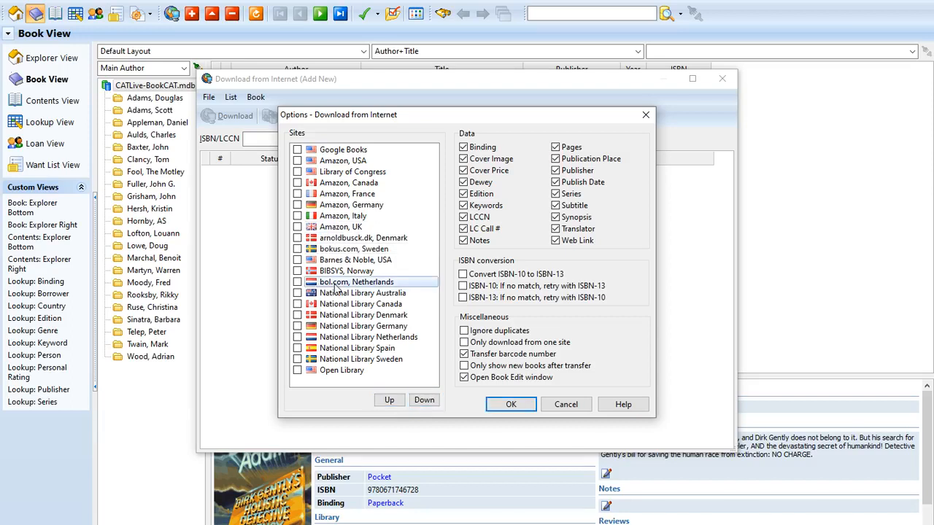
pyautogui.click(390, 402)
pyautogui.click(391, 403)
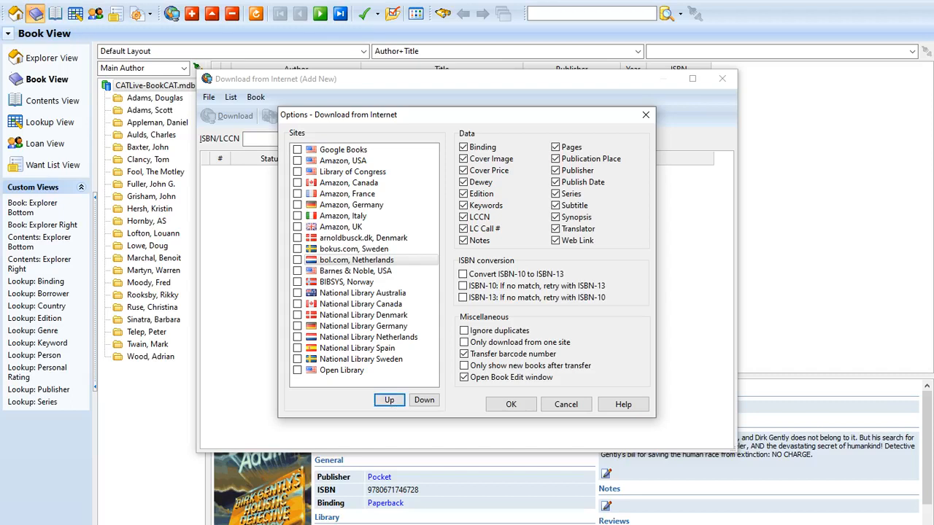
# - Enable Google Books, Amazon, USA and Library of Congress as download sites, and disable Library of Congress again
pyautogui.click(298, 149)
pyautogui.click(298, 160)
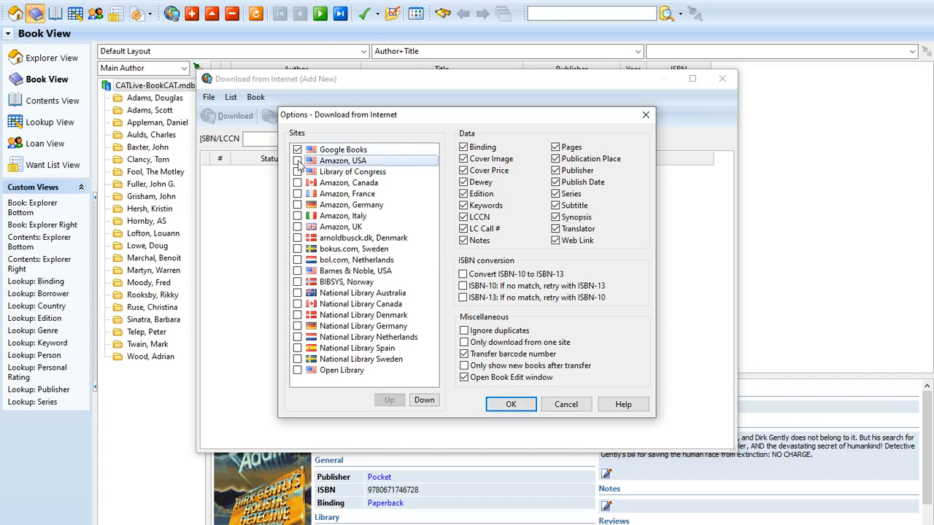
pyautogui.click(298, 172)
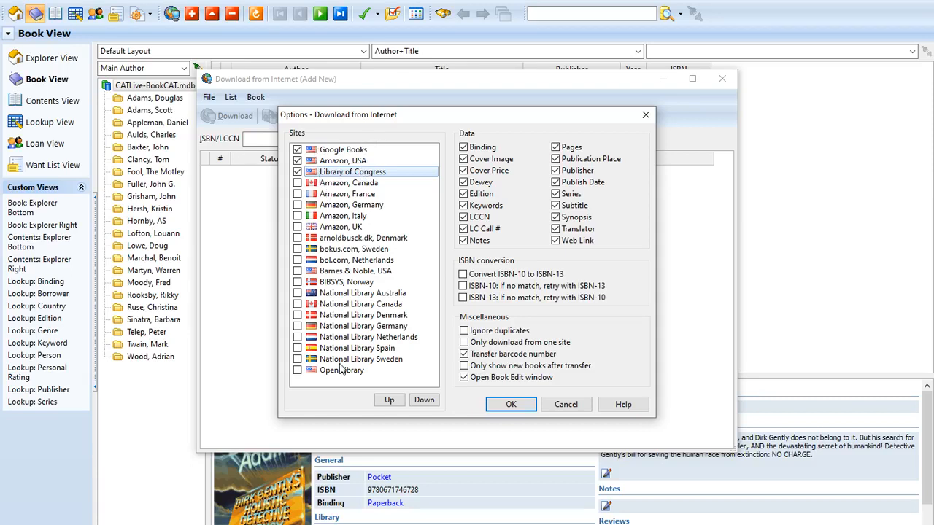
pyautogui.click(297, 172)
# - Enable all download sites except National Library Australia and accept the options
pyautogui.rightClick(347, 172)
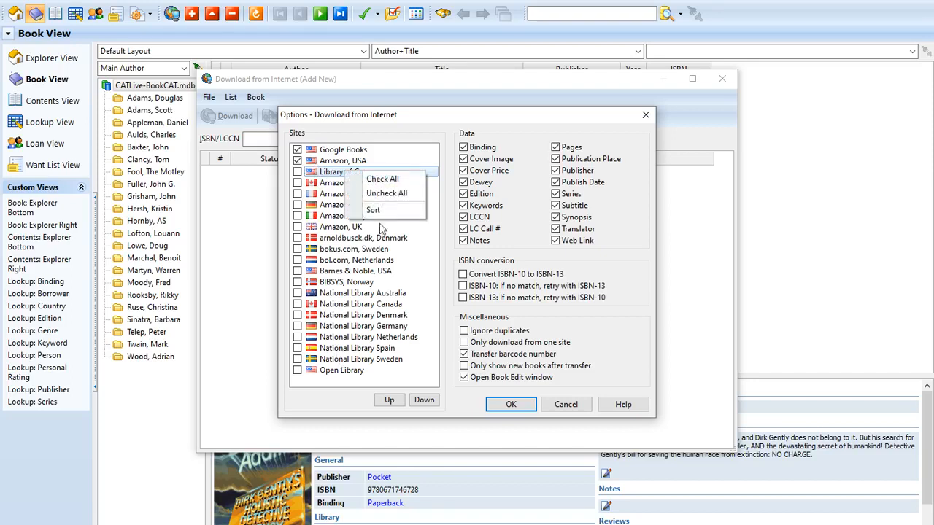
pyautogui.click(383, 179)
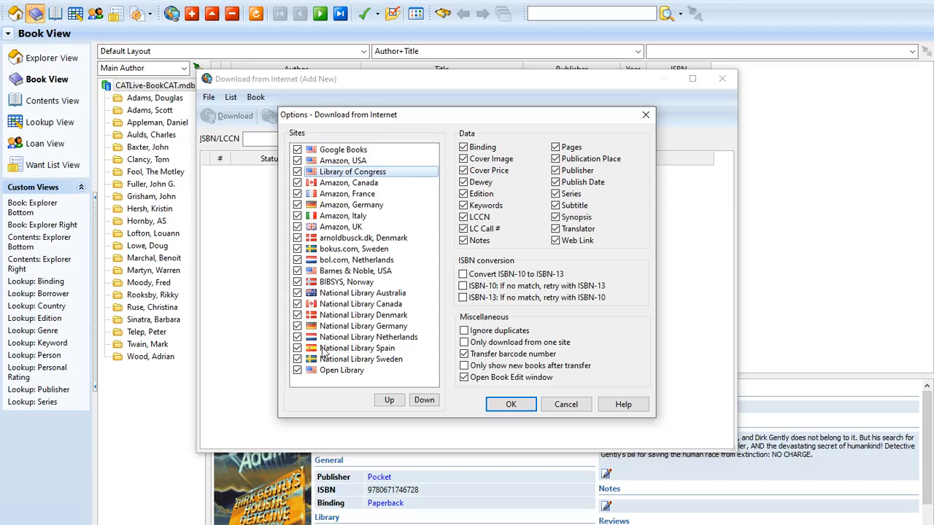
pyautogui.click(297, 292)
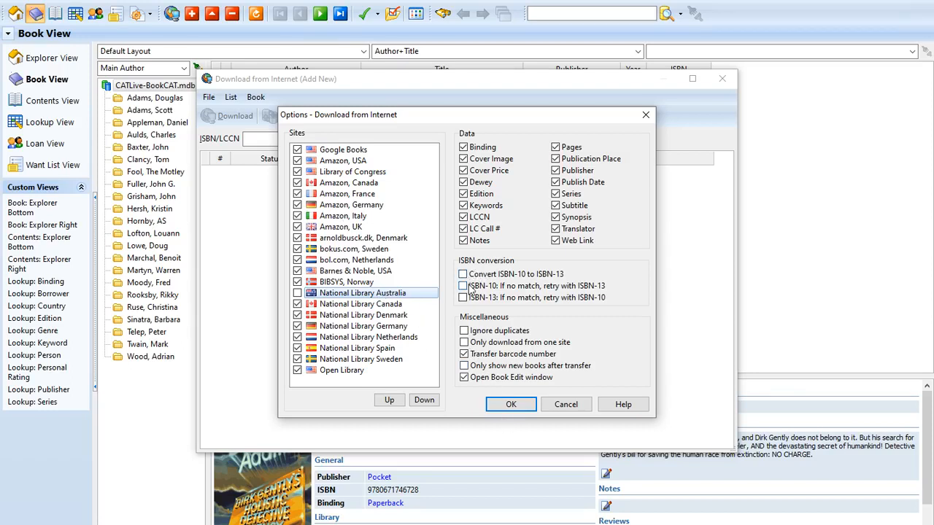
pyautogui.click(514, 406)
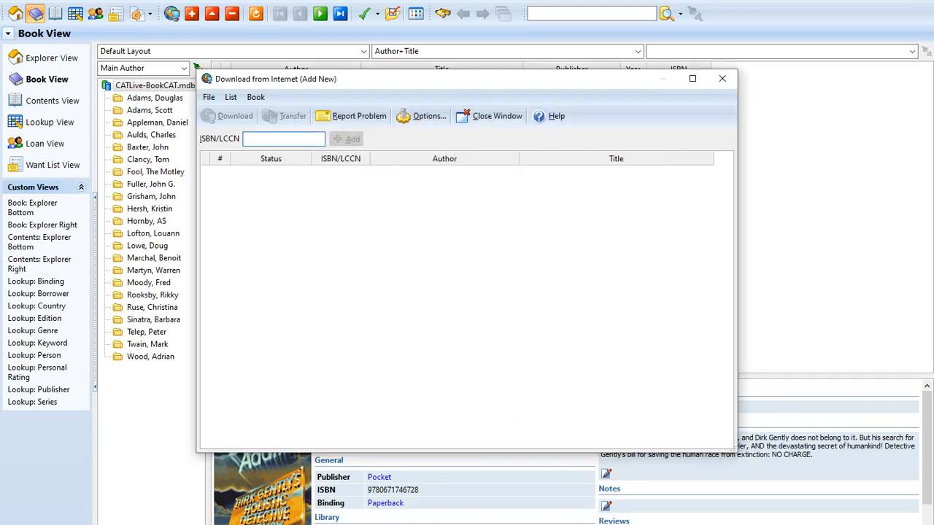
# - Copy only the column of ISBNs from lines 1 to 20 in Notepad++ and paste it as a list into the Download from Internet window
pyautogui.hotkey('alt', 'Tab')
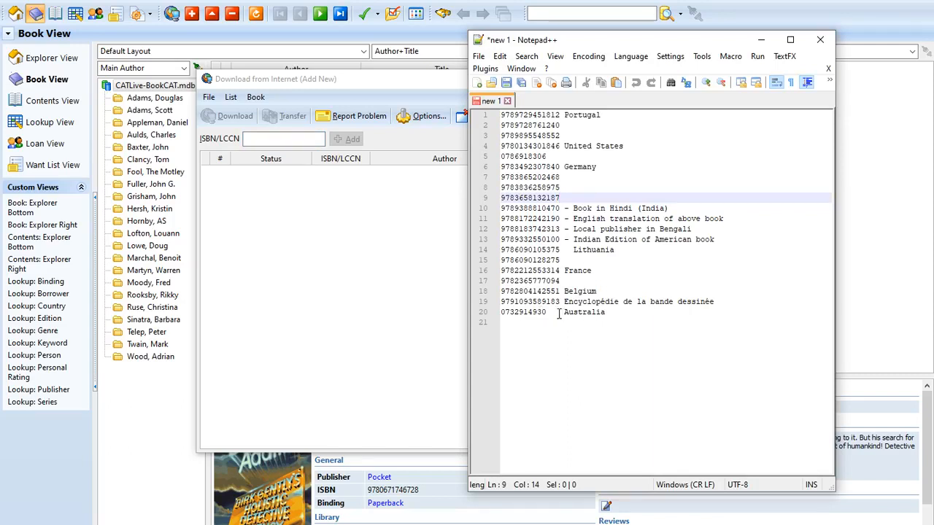
pyautogui.moveTo(558, 313); pyautogui.dragTo(515, 198)
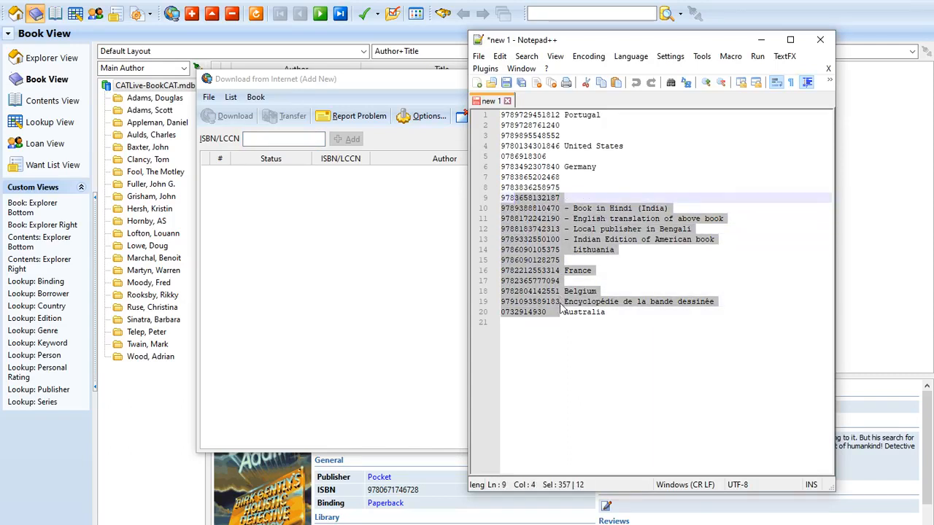
pyautogui.click(560, 305)
pyautogui.moveTo(560, 313); pyautogui.dragTo(500, 208)
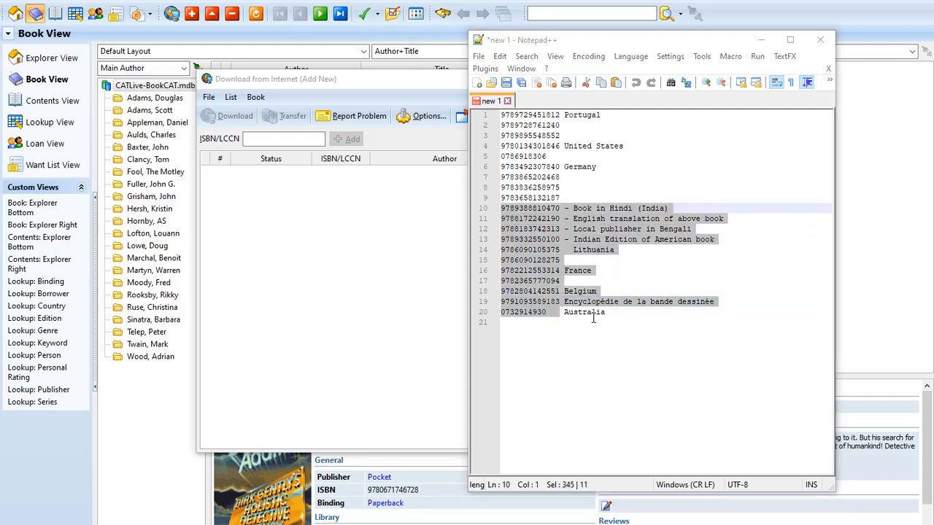
pyautogui.click(591, 327)
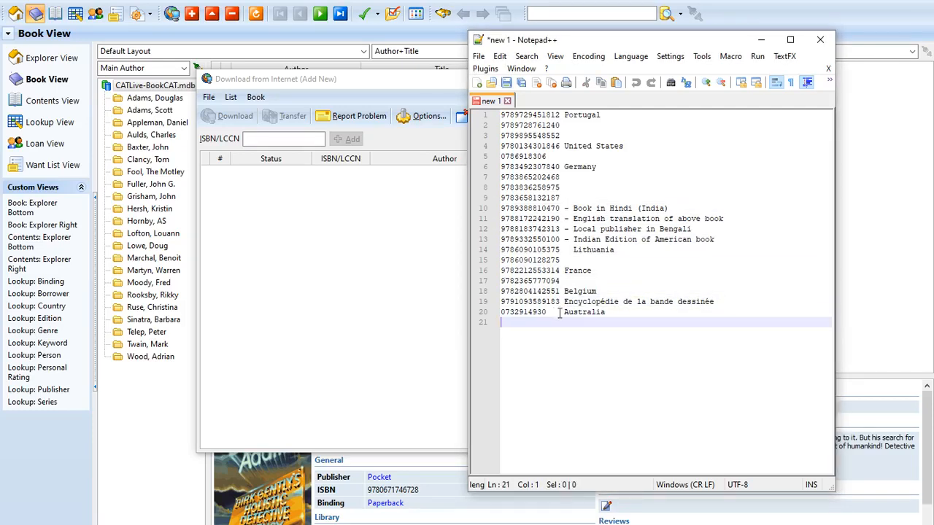
pyautogui.moveTo(559, 312); pyautogui.dragTo(489, 123)
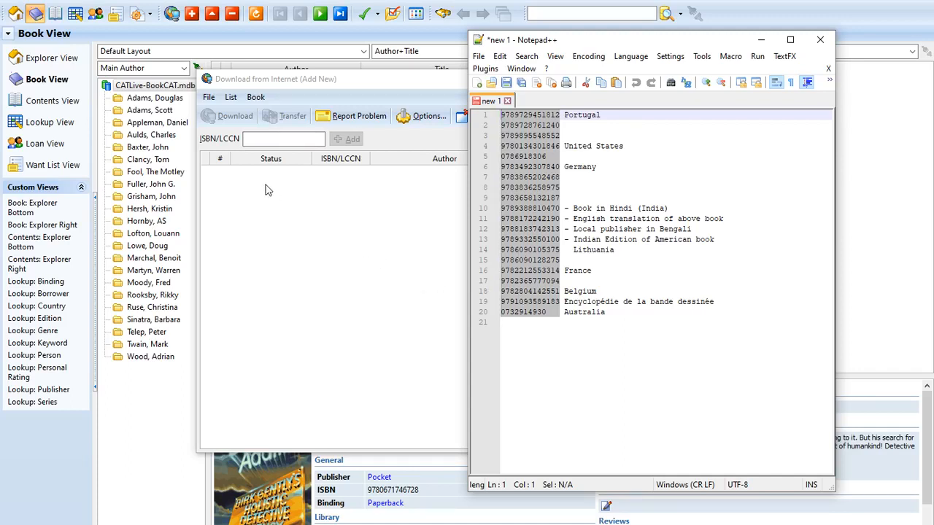
pyautogui.click(206, 99)
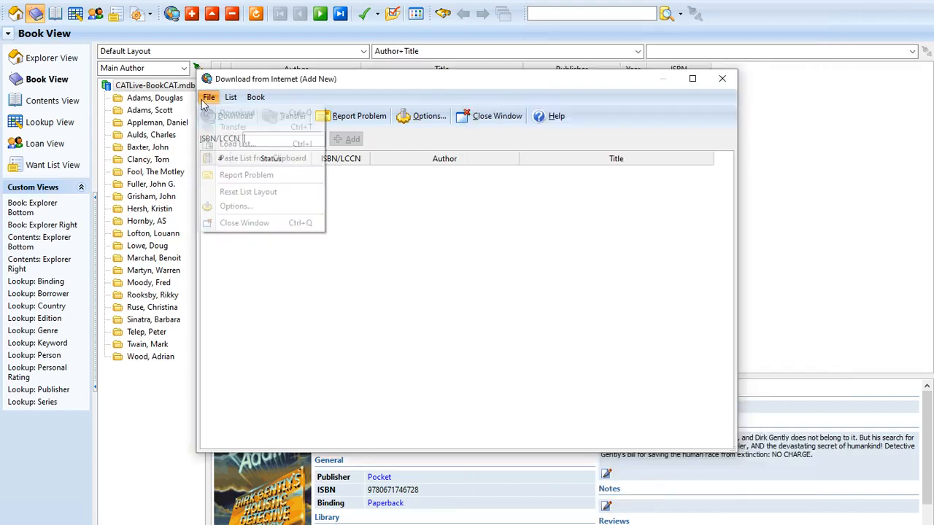
pyautogui.click(245, 159)
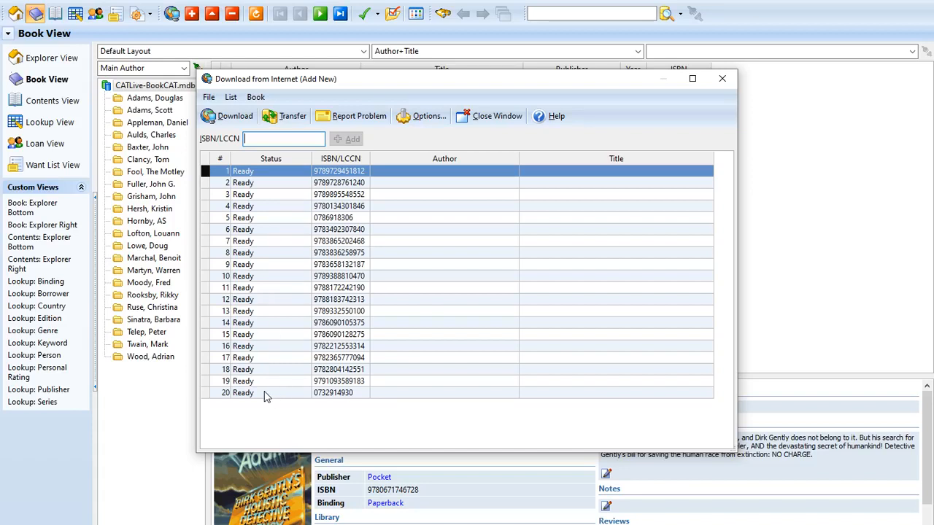
# - Set the status of the first ISBN in the list to Manual Entry
pyautogui.rightClick(268, 174)
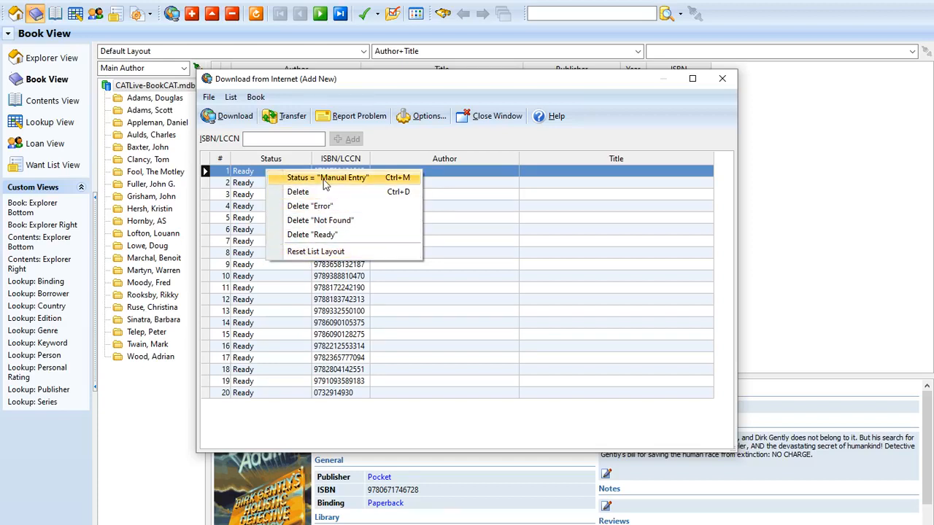
pyautogui.click(326, 182)
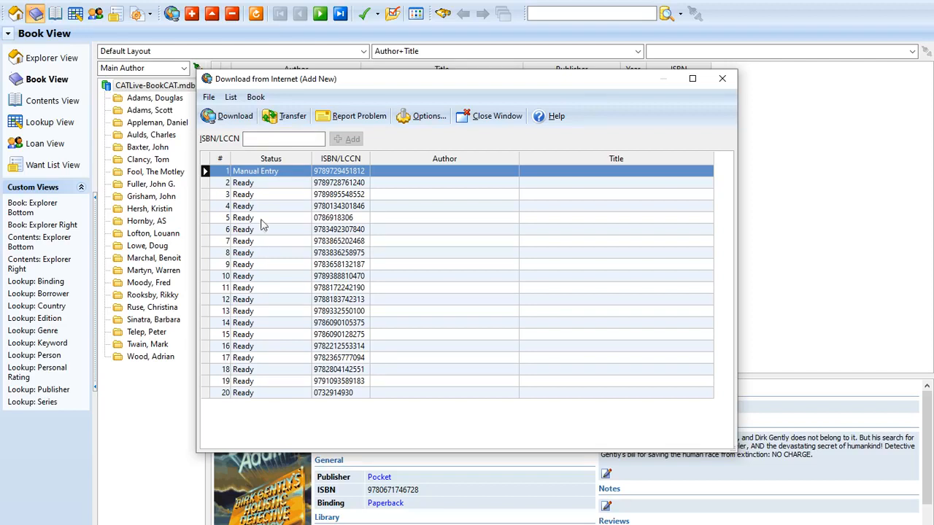
pyautogui.rightClick(270, 172)
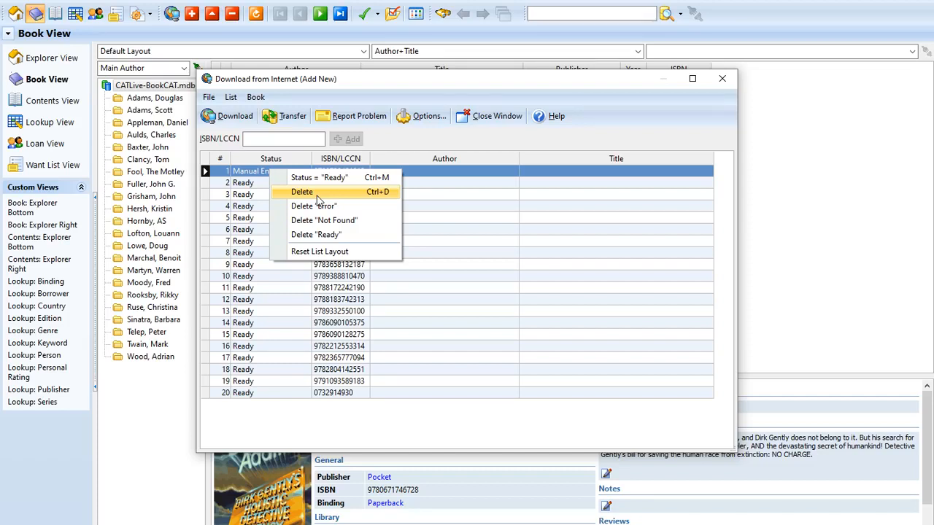
pyautogui.click(248, 175)
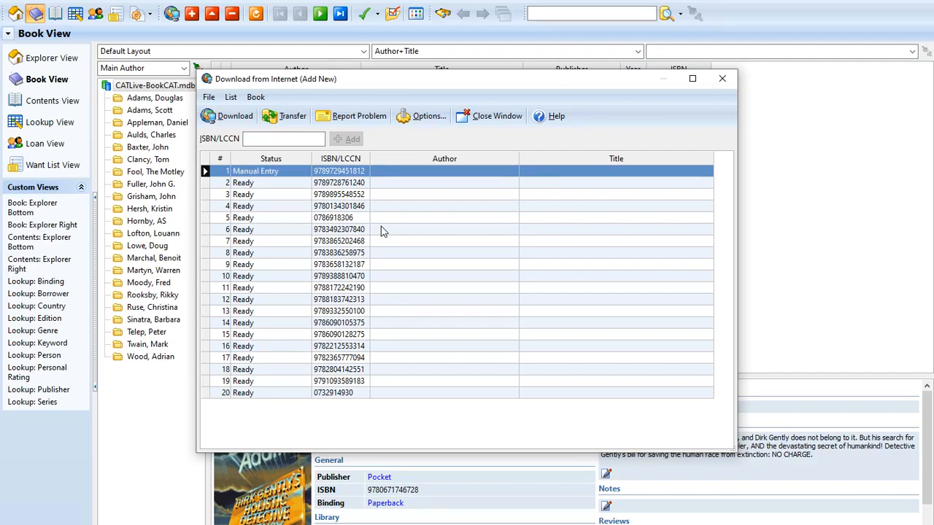
# - Select all 20 ISBN entries and switch their status to Manual Entry and back to Ready, twice
pyautogui.keyDown('shift'); pyautogui.click(270, 396); pyautogui.keyUp('shift')
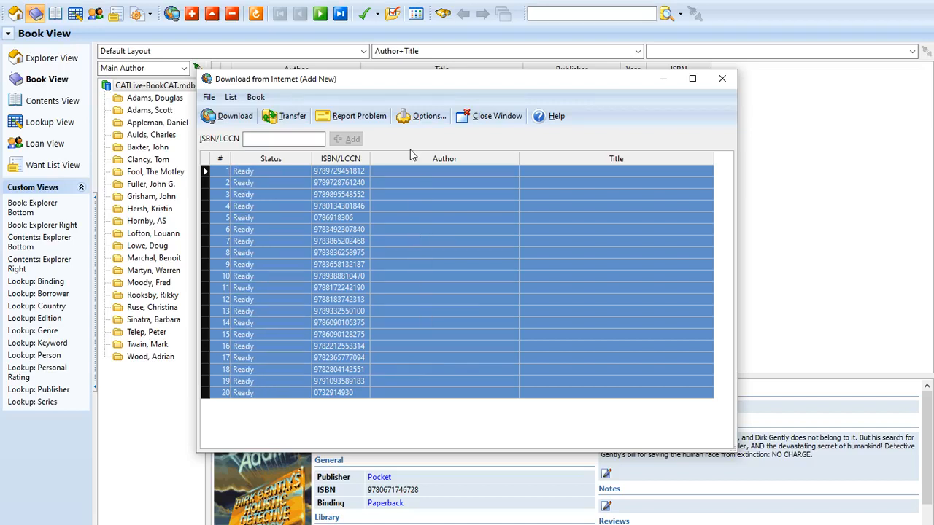
pyautogui.rightClick(280, 179)
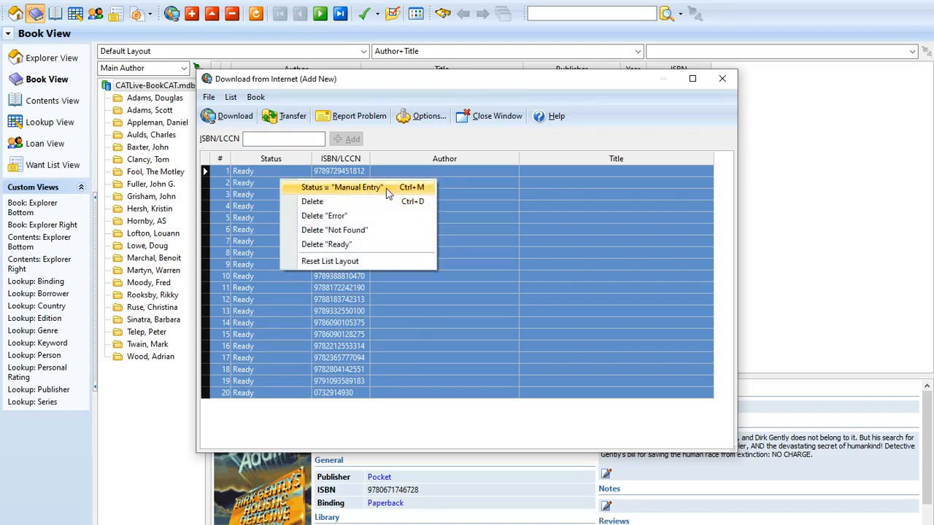
pyautogui.click(341, 192)
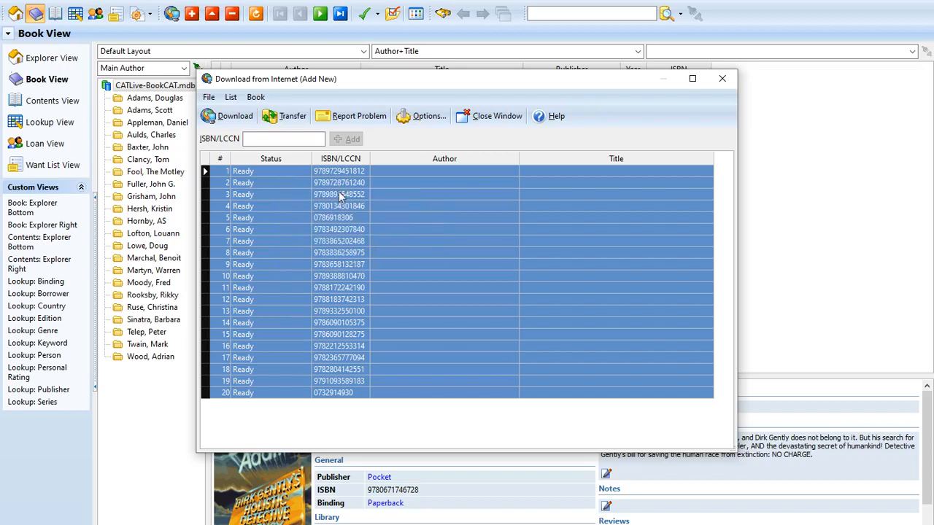
pyautogui.rightClick(276, 188)
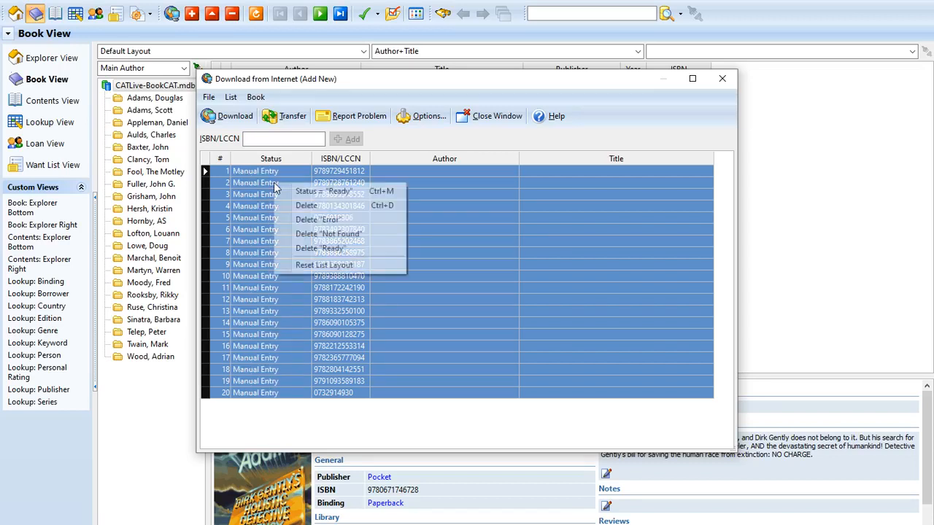
pyautogui.click(332, 193)
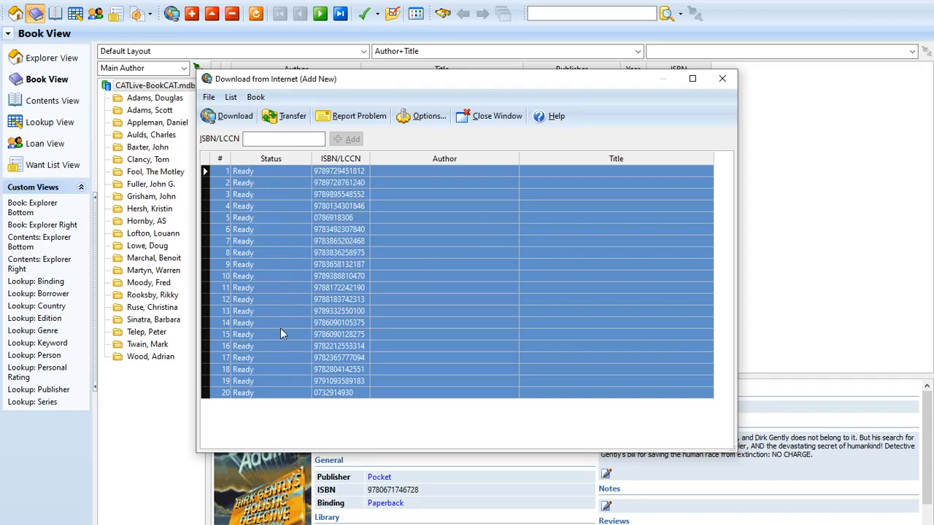
pyautogui.rightClick(282, 228)
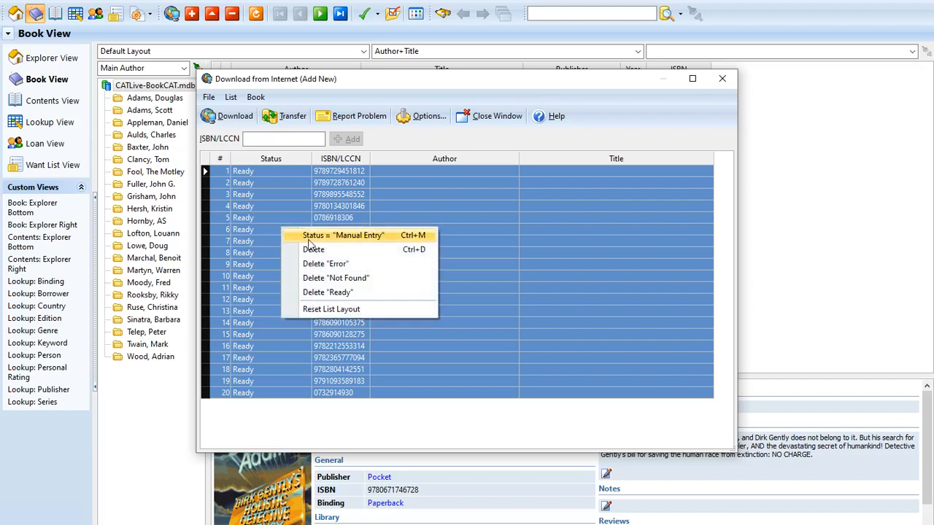
pyautogui.click(310, 239)
pyautogui.rightClick(261, 237)
pyautogui.click(288, 244)
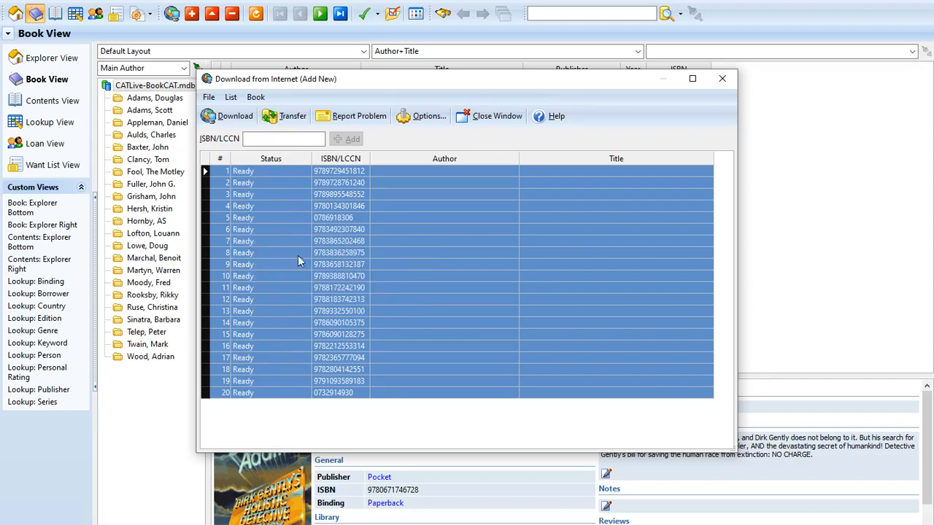
# - Review the enabled download sites and options, accept them, and start the download for the list of ISBNs
pyautogui.click(286, 276)
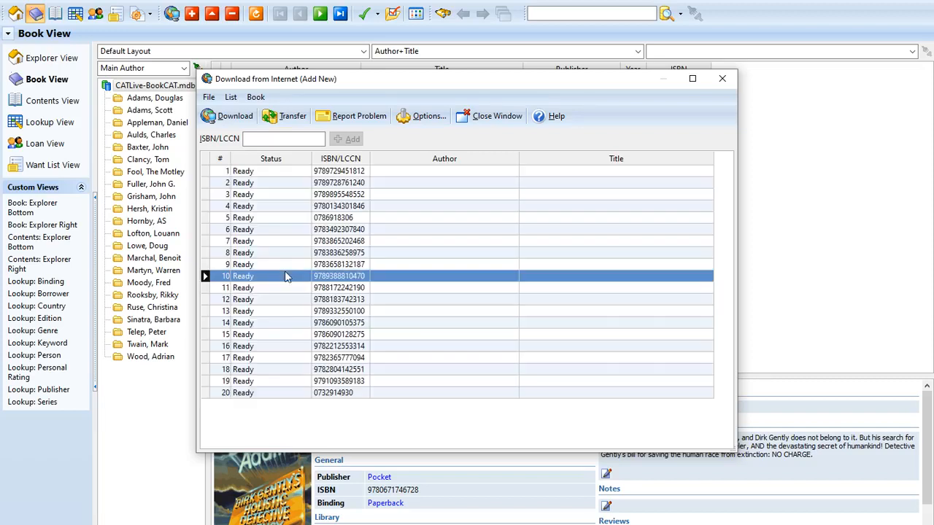
pyautogui.click(289, 174)
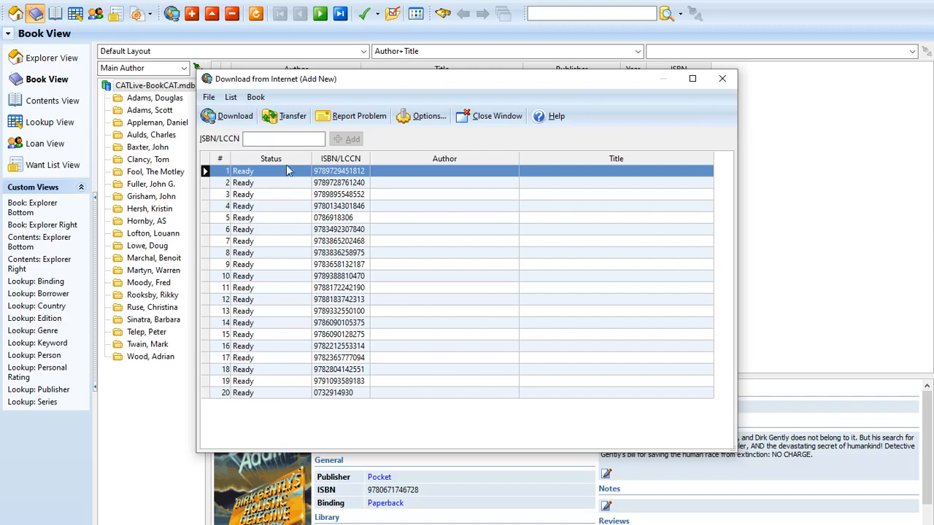
pyautogui.click(421, 116)
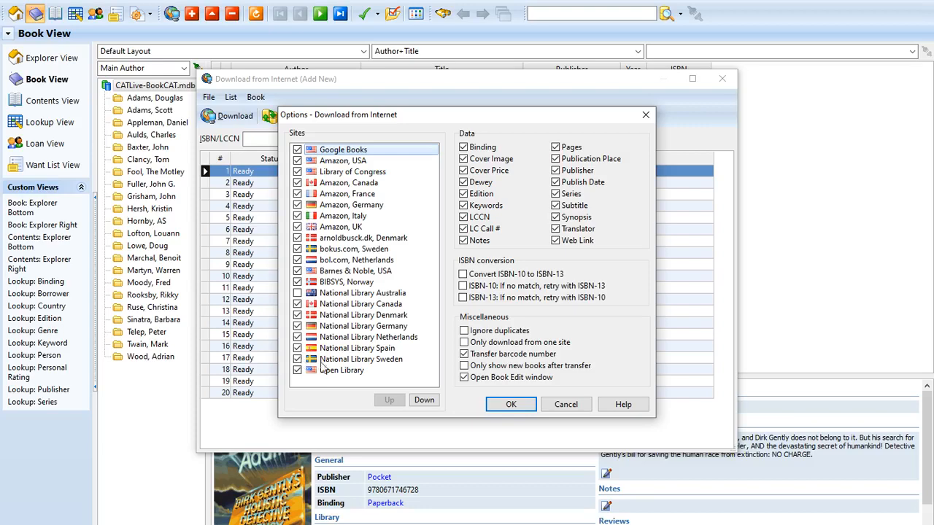
pyautogui.click(504, 404)
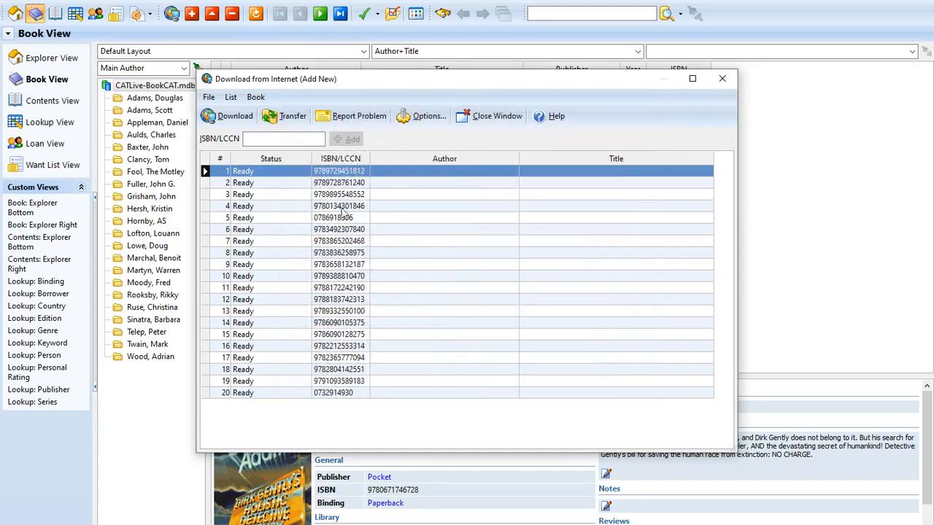
pyautogui.click(231, 118)
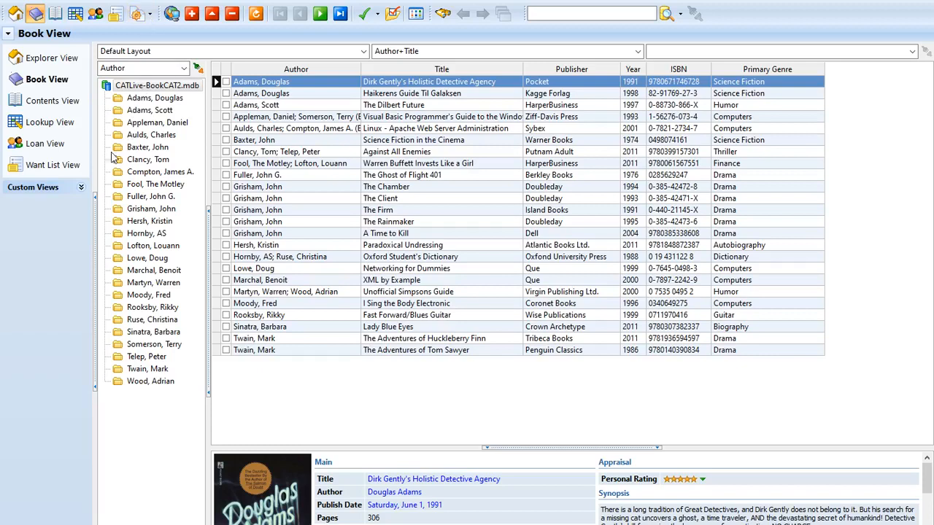
# - Expand the Custom Views list and look through the available list layouts and sort orders of the Book View
pyautogui.click(81, 188)
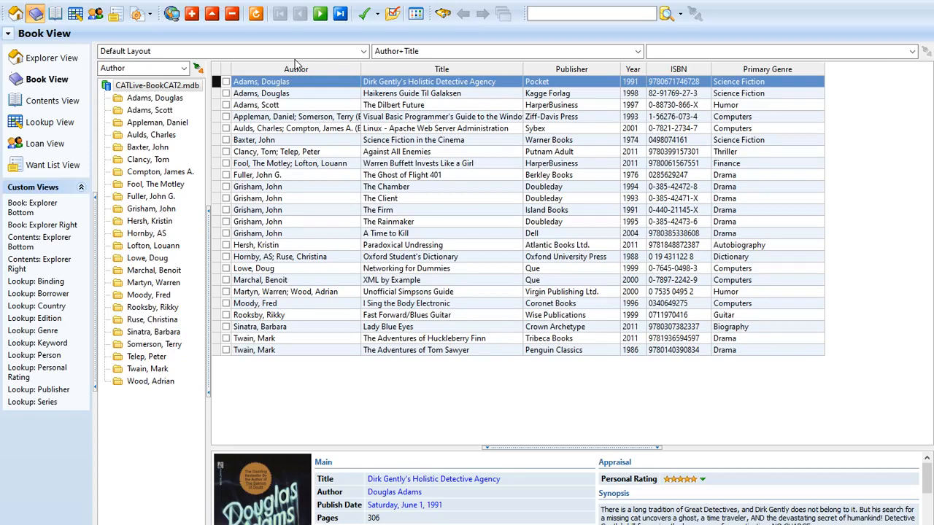
pyautogui.click(195, 57)
pyautogui.click(194, 55)
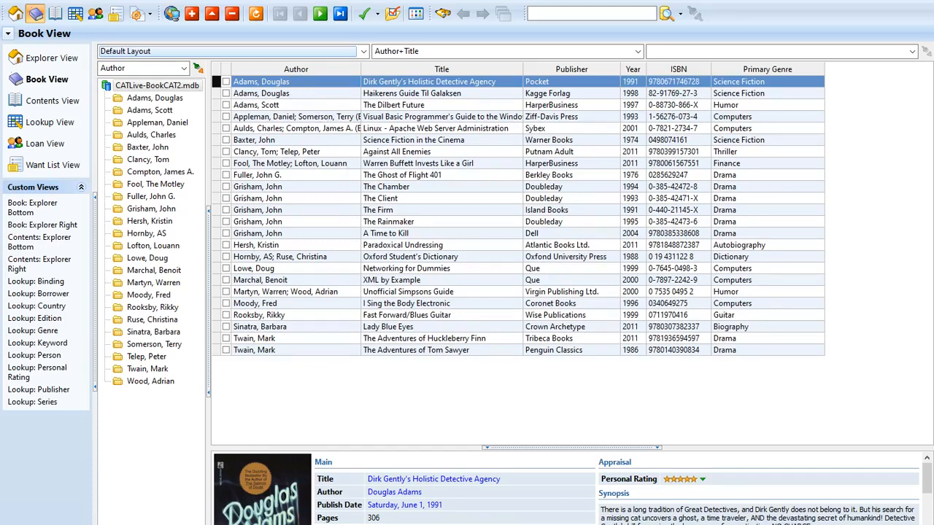
pyautogui.click(420, 55)
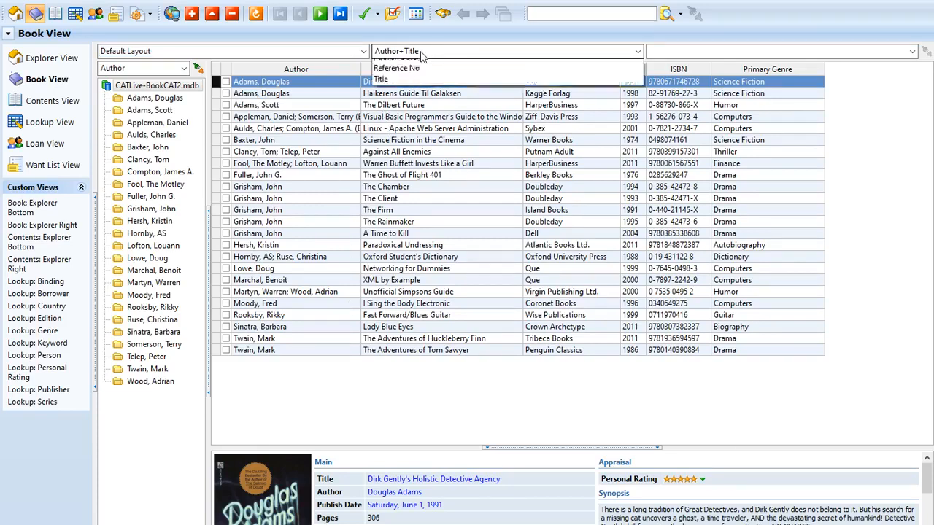
pyautogui.click(421, 55)
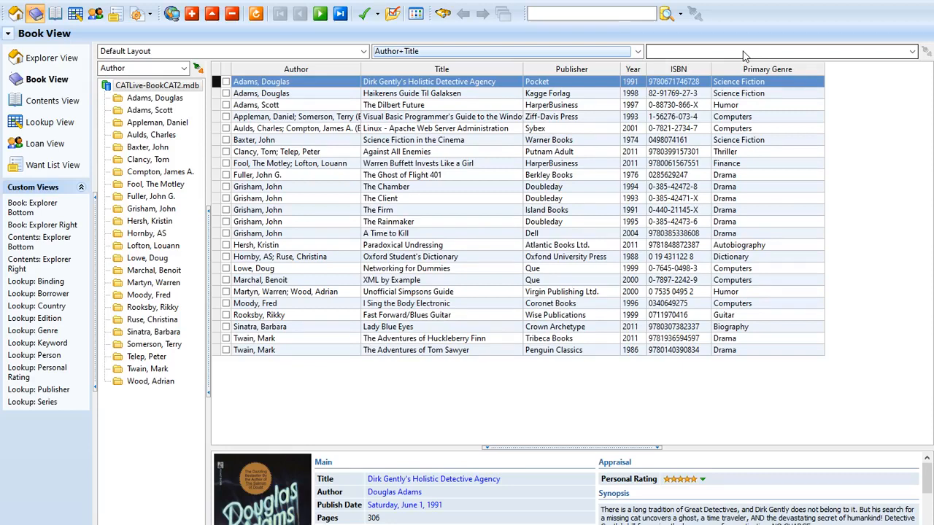
# - Filter the book list by Synopsis, view The Adventures of Tom Sawyer in an enlarged details area, and clear the filter
pyautogui.click(744, 52)
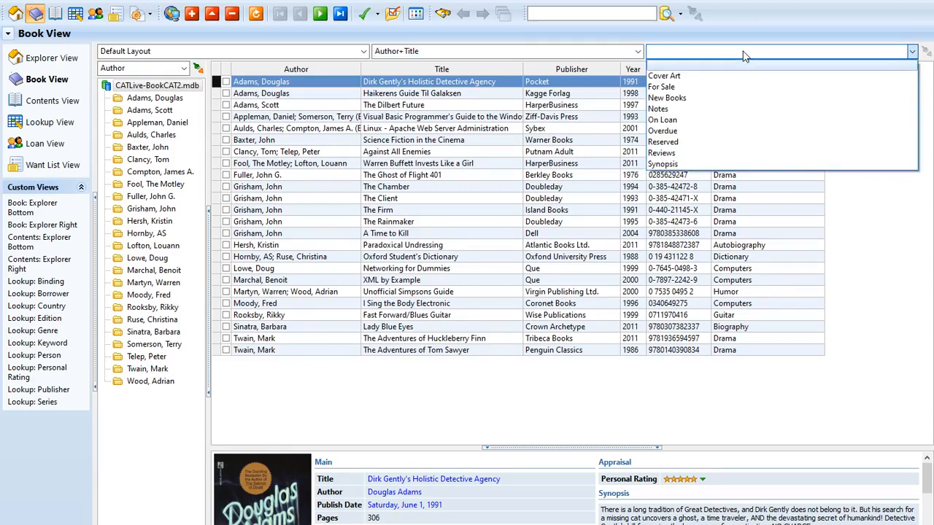
pyautogui.click(691, 164)
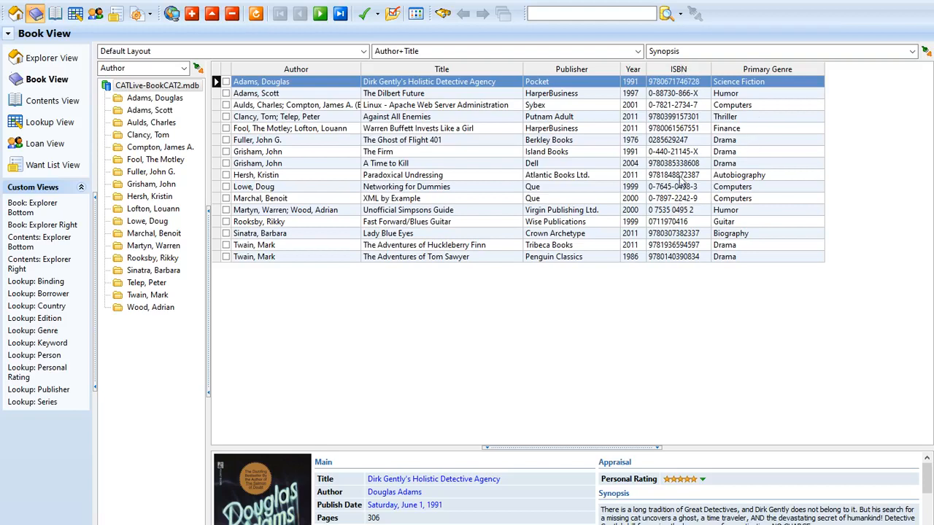
pyautogui.click(629, 256)
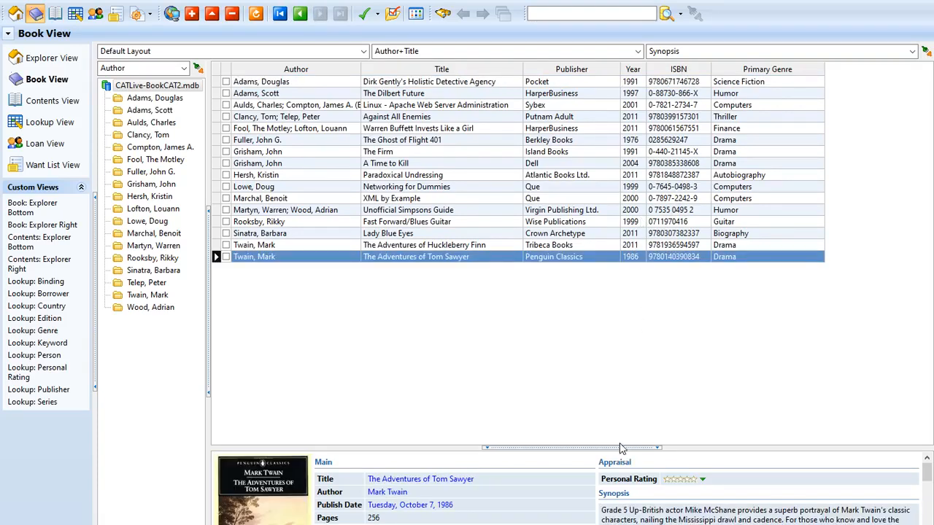
pyautogui.moveTo(635, 447); pyautogui.dragTo(646, 382)
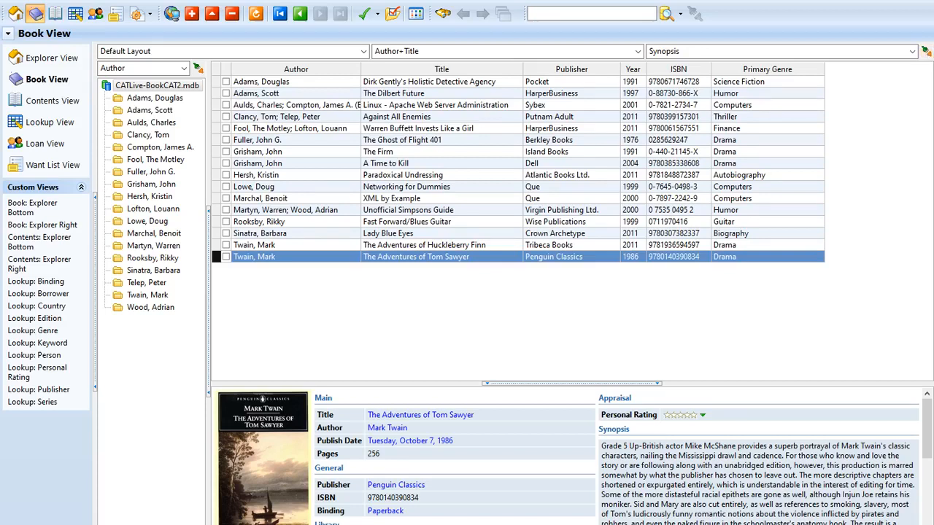
pyautogui.click(925, 53)
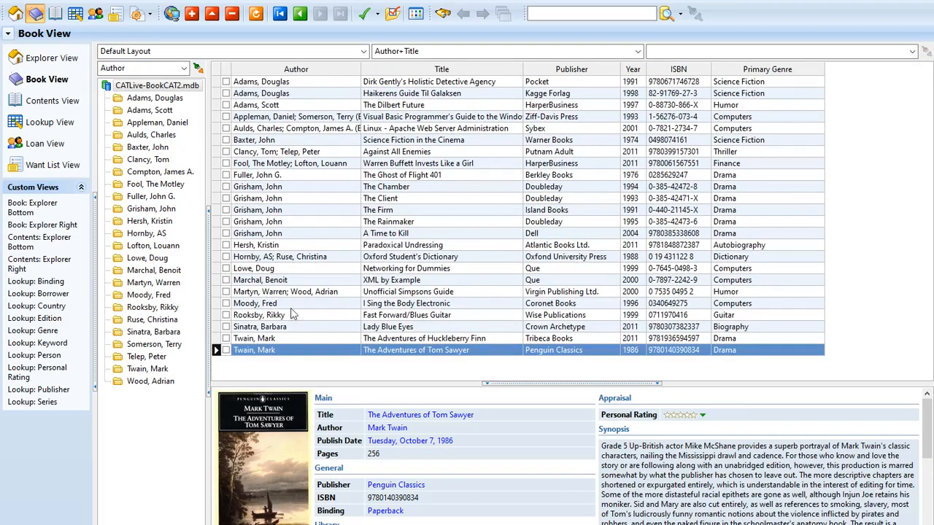
# - Clone the Default Layout list layout as "_Default Layout" with font size 14 and apply it to the book list
pyautogui.rightClick(235, 54)
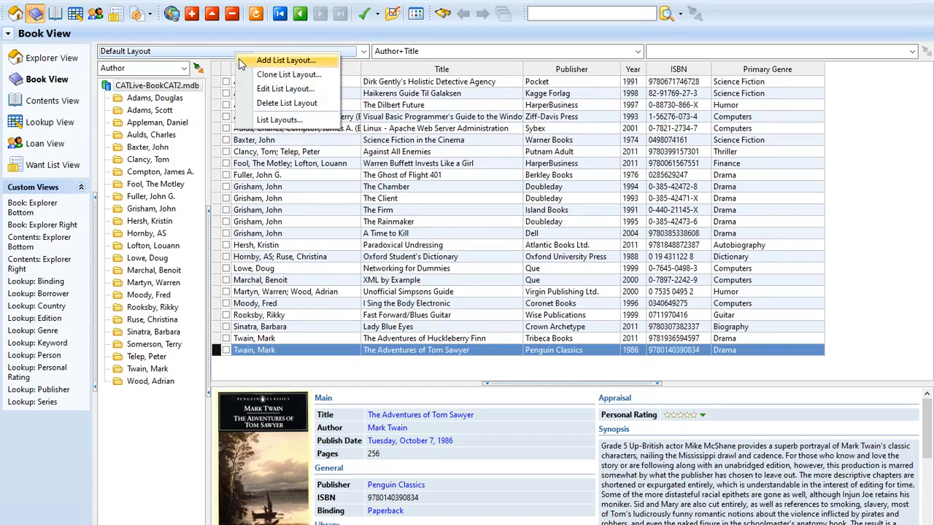
pyautogui.click(268, 121)
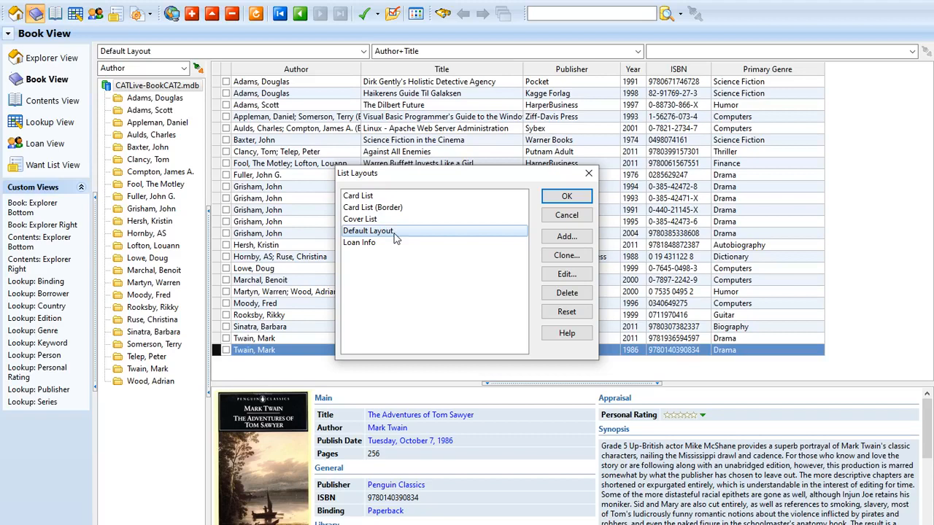
pyautogui.click(587, 256)
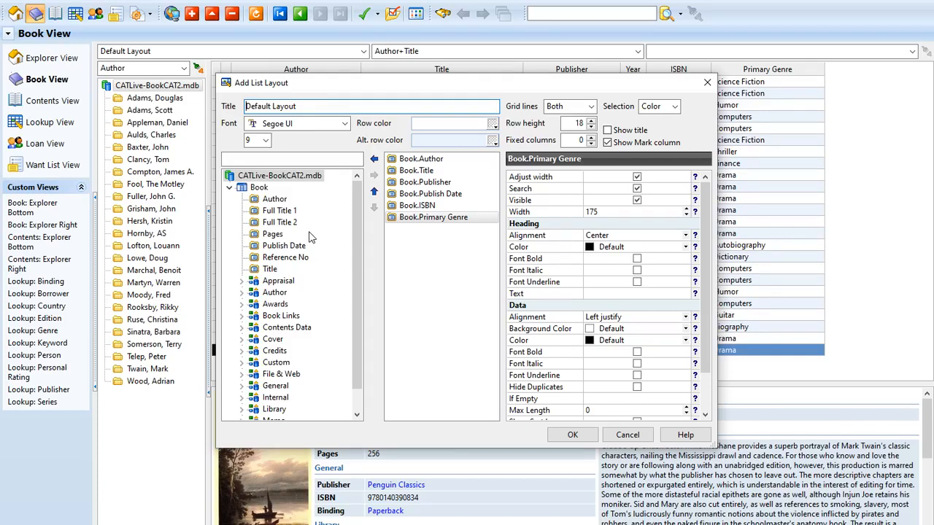
pyautogui.write('_')
pyautogui.click(265, 141)
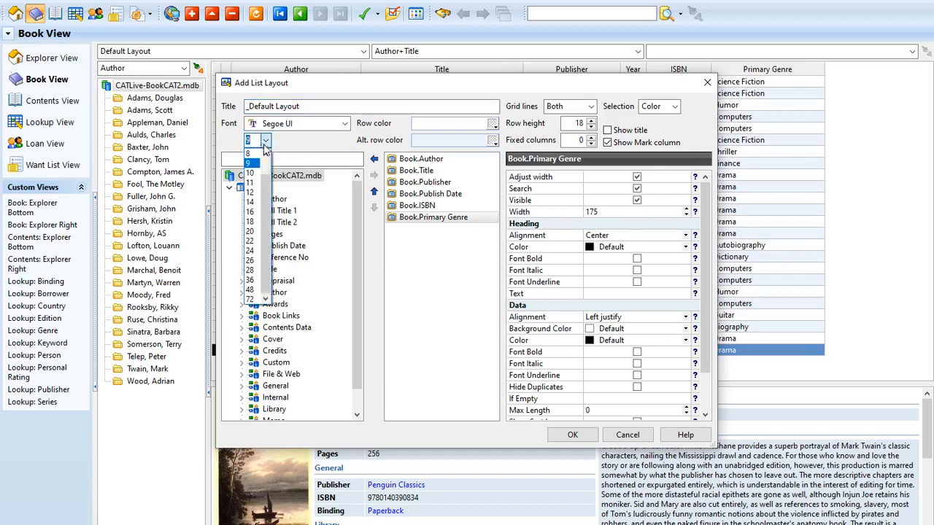
pyautogui.click(251, 203)
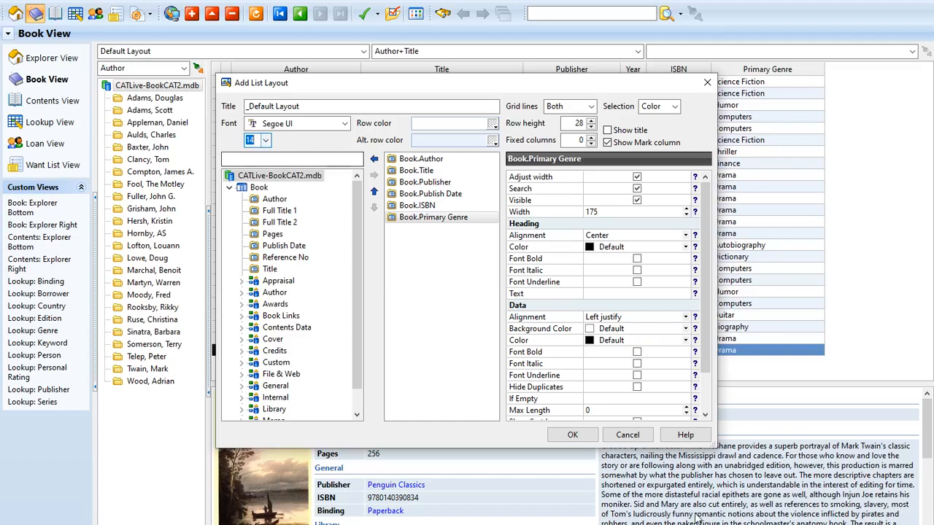
pyautogui.click(566, 436)
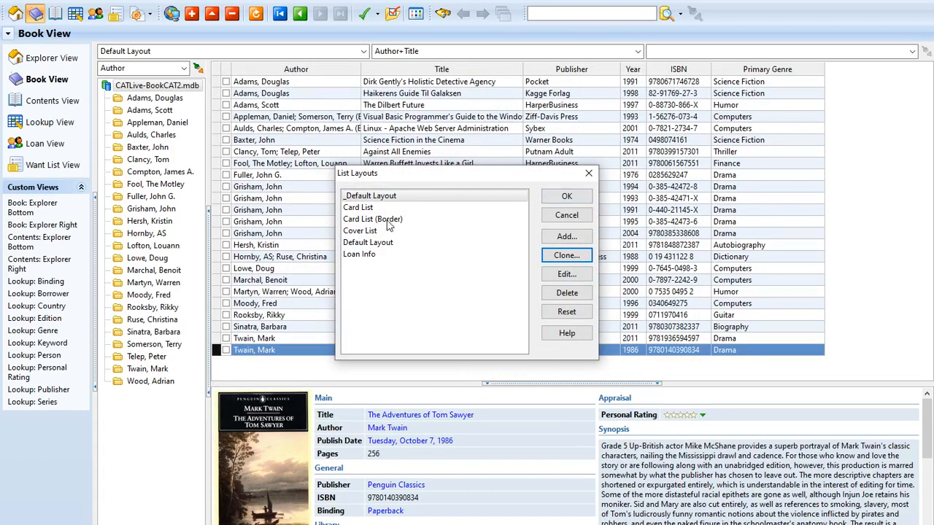
pyautogui.click(566, 195)
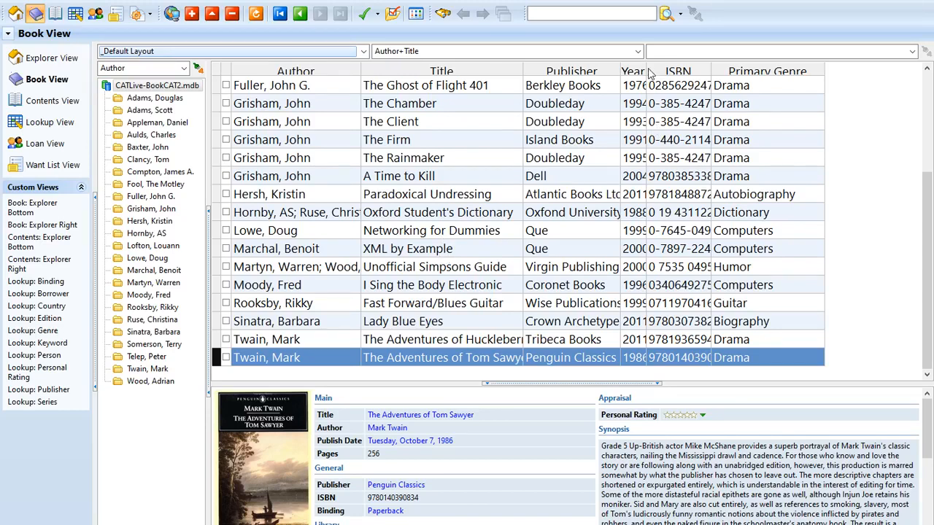
# - Widen the Year and ISBN columns slightly and increase the height of the book list's heading row
pyautogui.moveTo(648, 71); pyautogui.dragTo(657, 70)
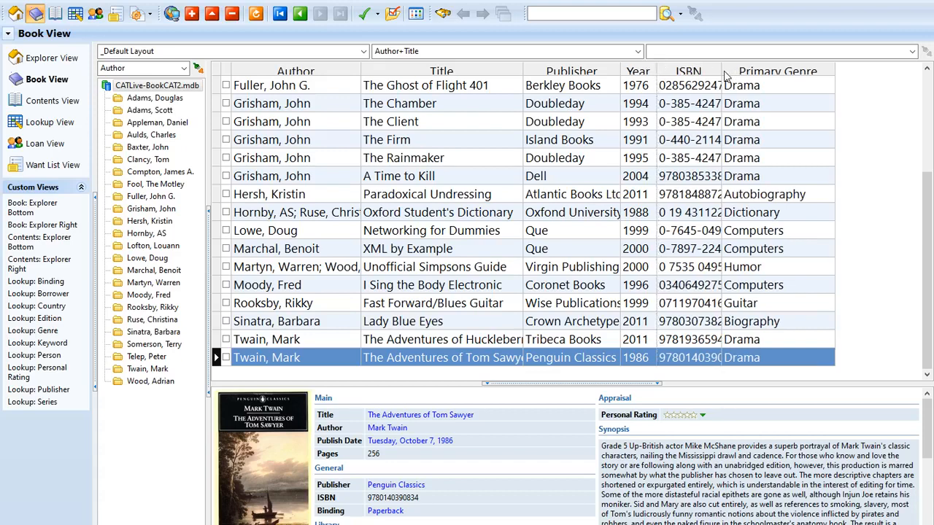
pyautogui.moveTo(721, 71); pyautogui.dragTo(738, 70)
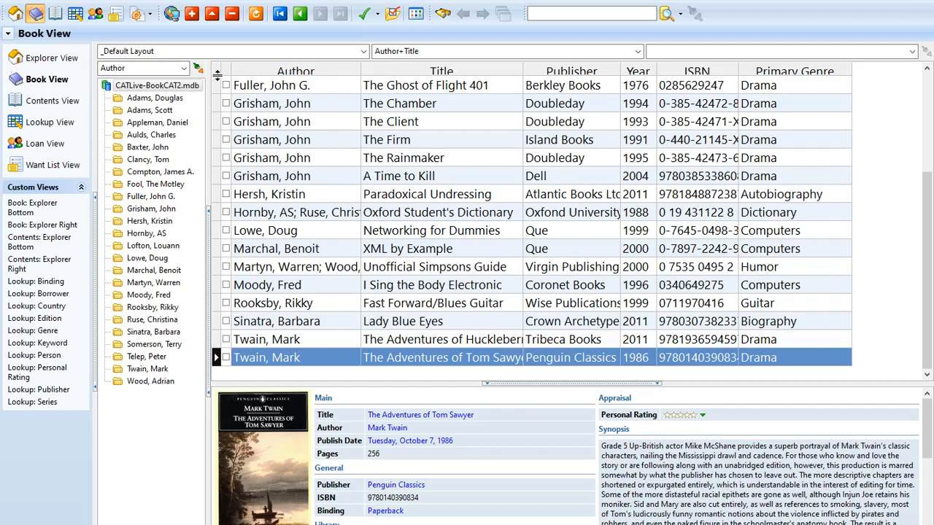
pyautogui.moveTo(217, 76); pyautogui.dragTo(217, 81)
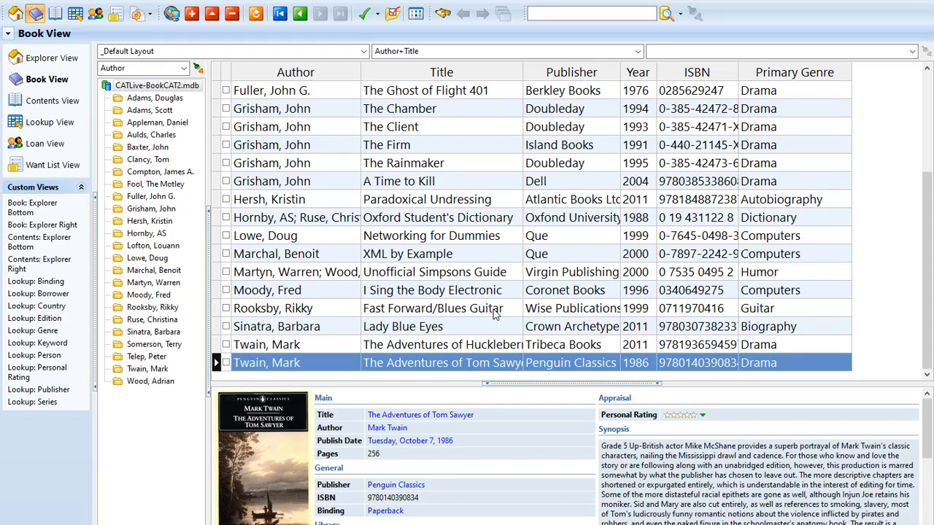
# - Open the _Default Layout list layout for editing and look through its grid line and selection options
pyautogui.rightClick(200, 59)
pyautogui.press('Escape')
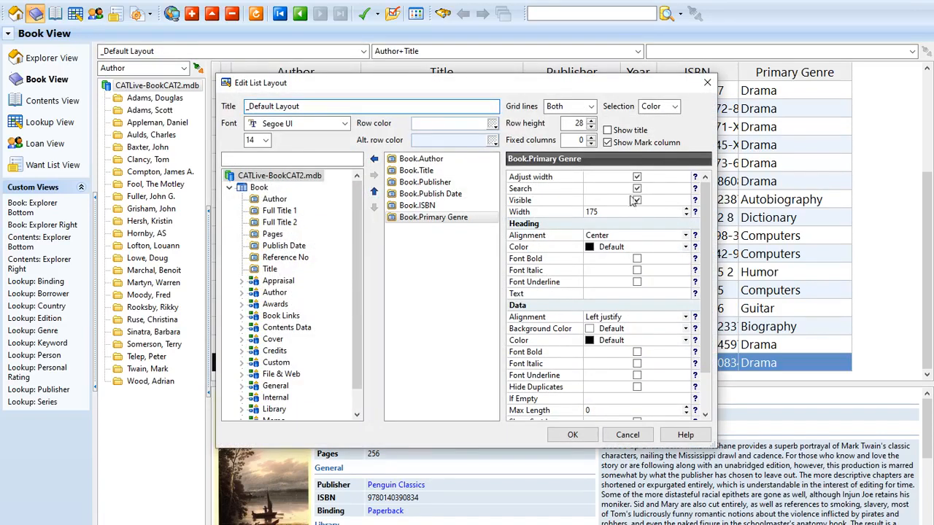
pyautogui.click(591, 107)
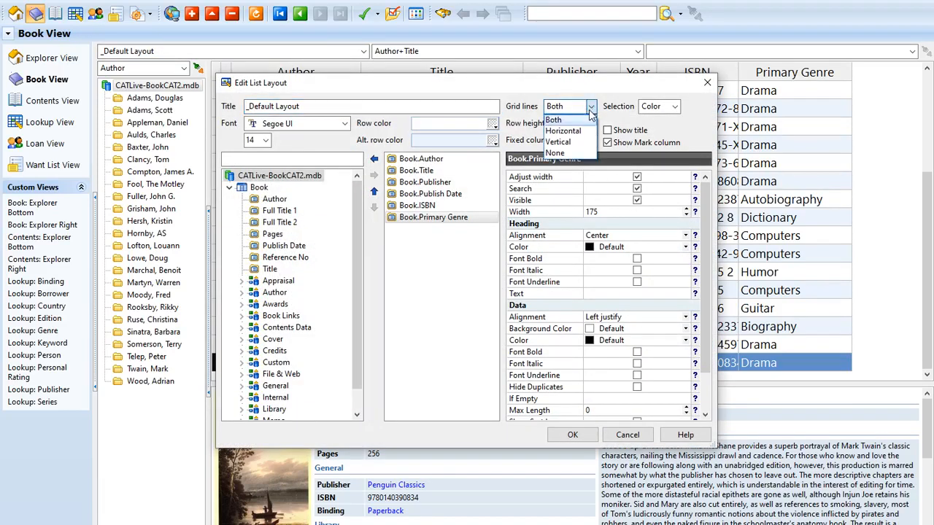
pyautogui.click(647, 107)
pyautogui.click(650, 107)
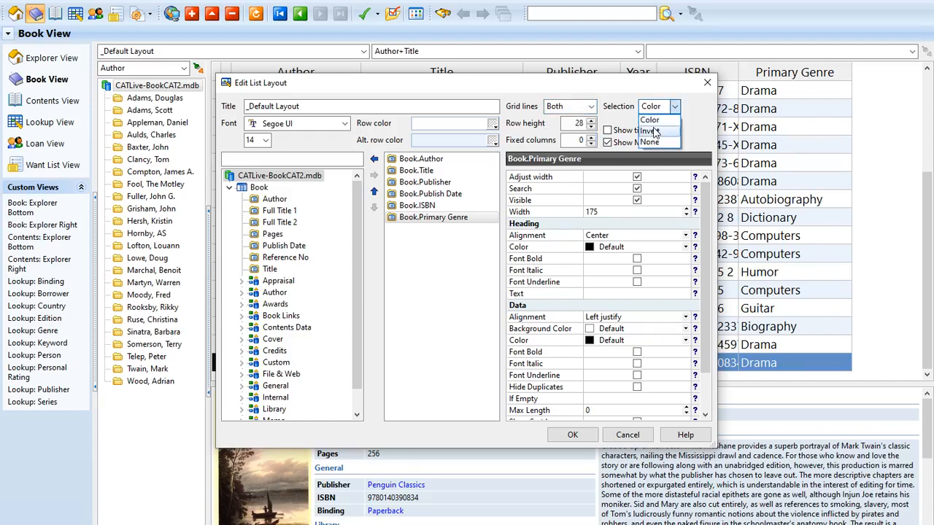
pyautogui.click(574, 88)
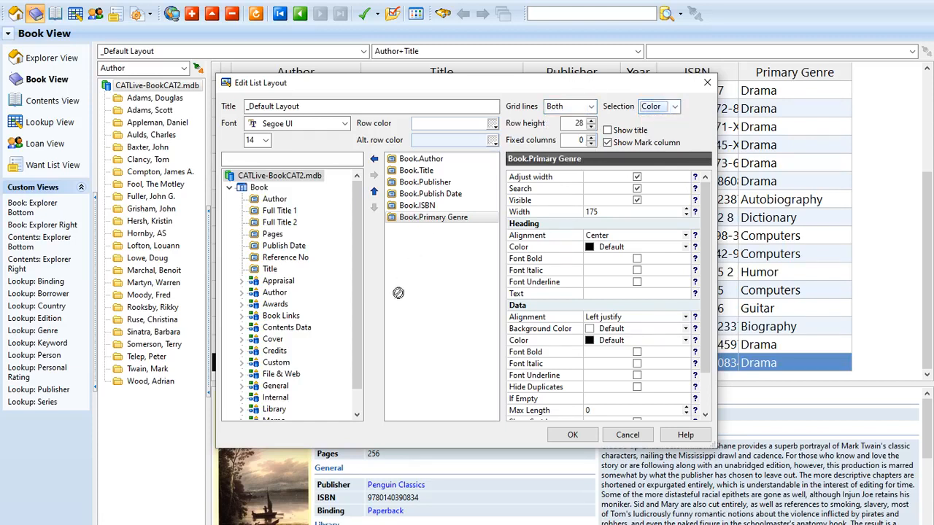
# - Set the selection style of _Default Layout to Invert, accept the change, and check it by selecting The Client
pyautogui.moveTo(449, 90); pyautogui.dragTo(378, 440)
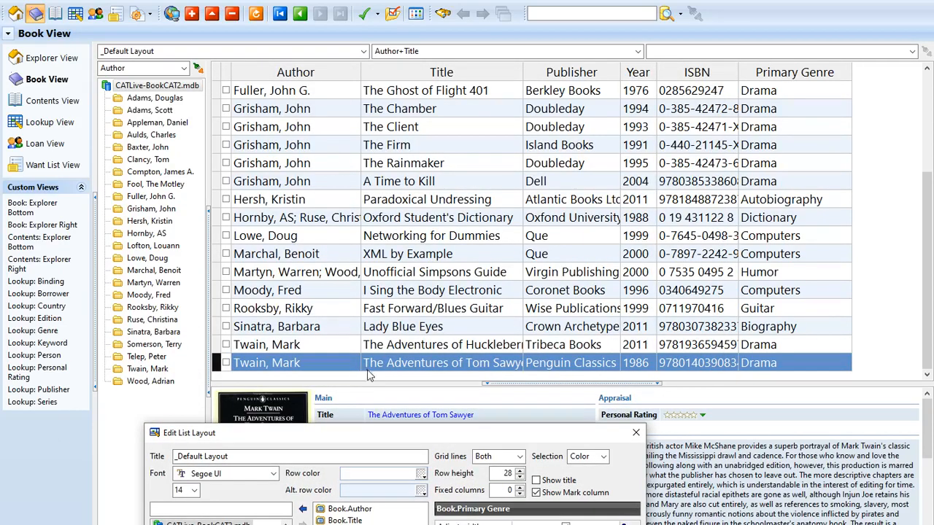
pyautogui.moveTo(413, 434); pyautogui.dragTo(373, 196)
pyautogui.click(566, 220)
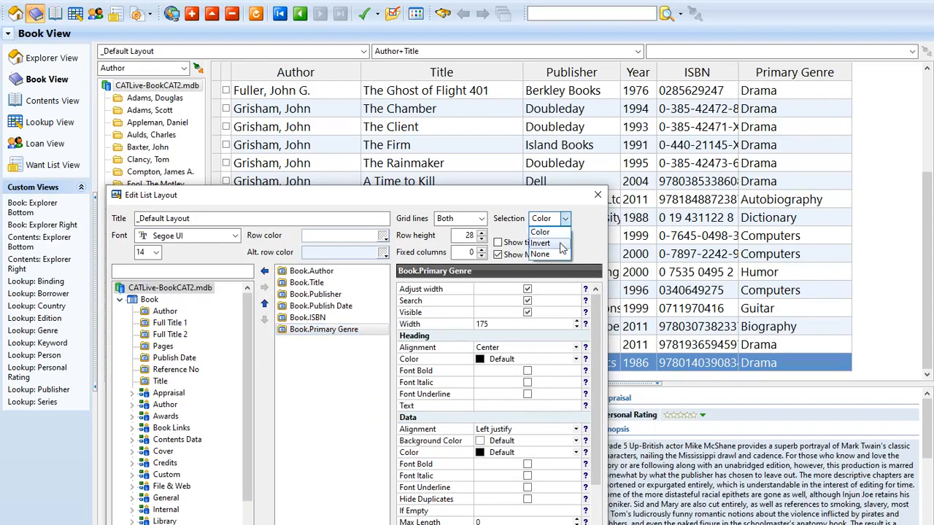
pyautogui.click(560, 244)
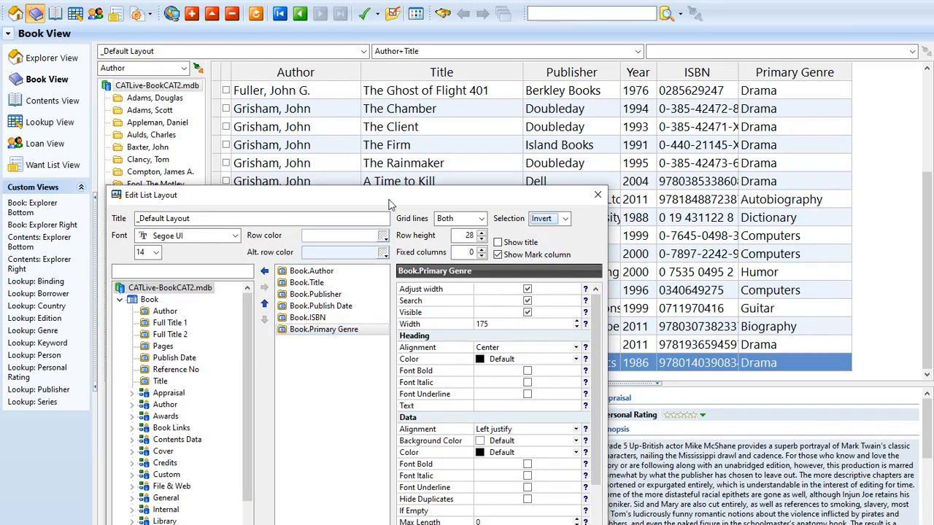
pyautogui.moveTo(388, 197); pyautogui.dragTo(385, 64)
pyautogui.click(457, 408)
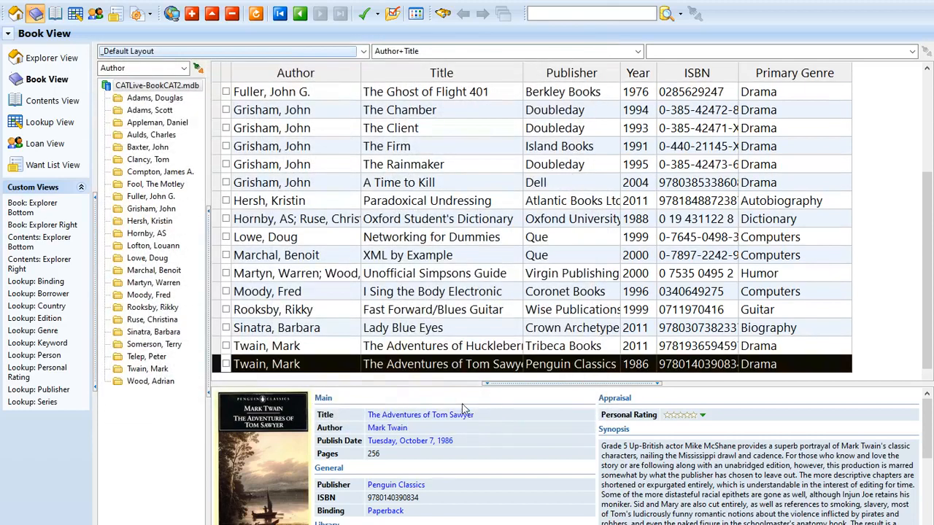
pyautogui.click(363, 128)
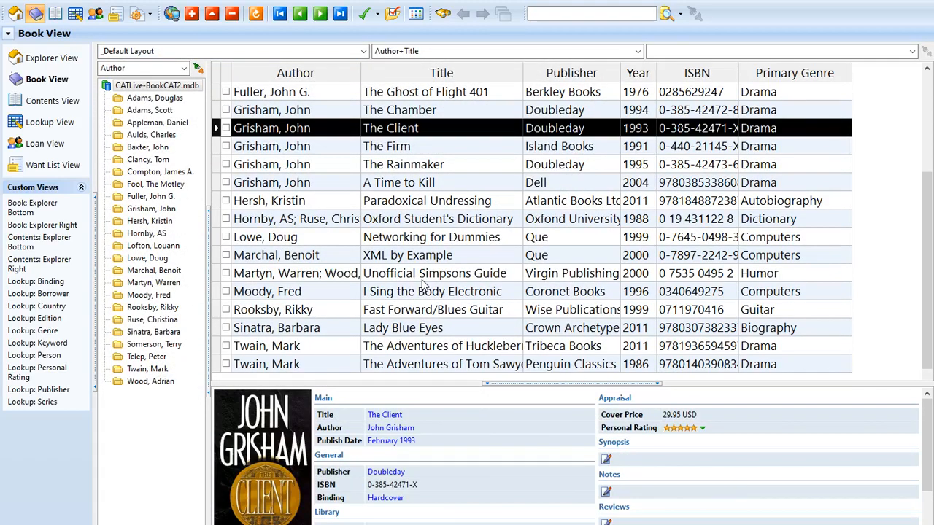
# - Open the _Default Layout list layout for editing, hide its Mark column, and accept the change
pyautogui.rightClick(202, 54)
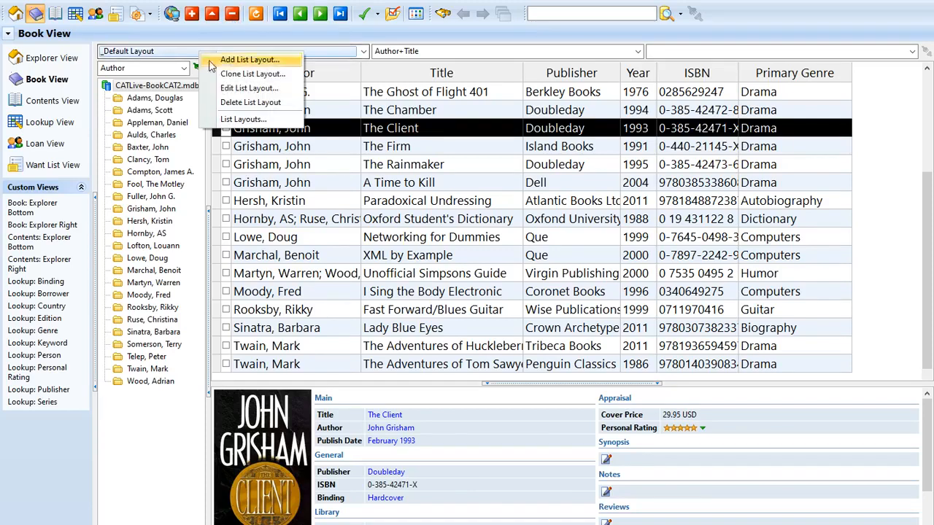
pyautogui.click(237, 89)
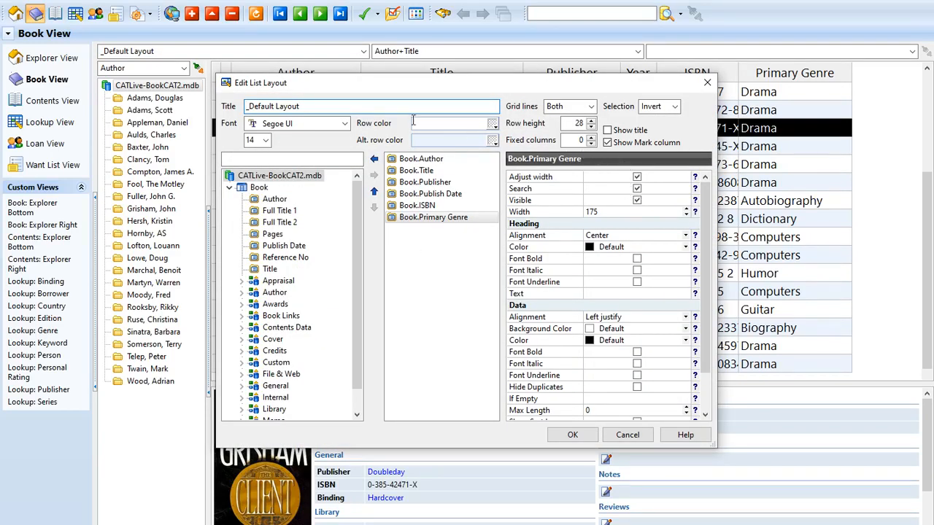
pyautogui.moveTo(311, 86); pyautogui.dragTo(448, 135)
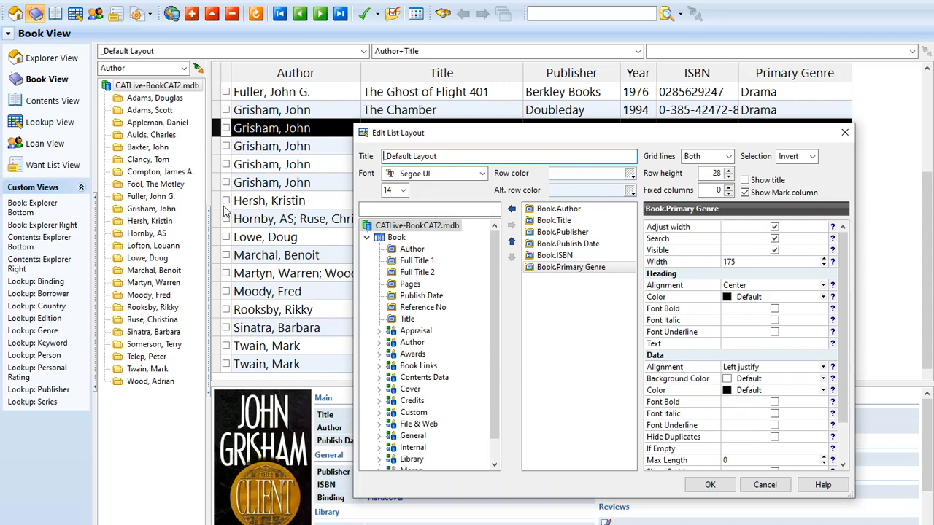
pyautogui.click(750, 196)
pyautogui.click(714, 485)
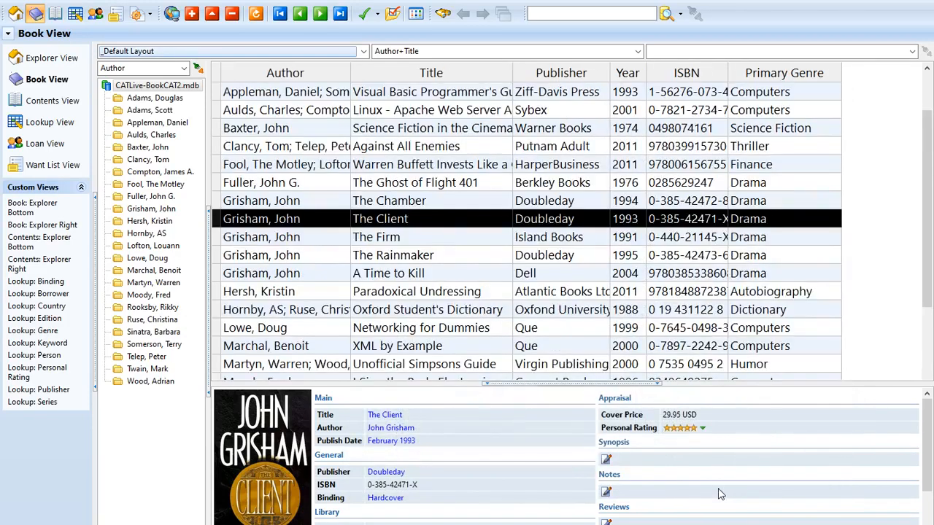
# - Show the Mark column again in _Default Layout, set its fixed columns to 2, and accept the changes
pyautogui.rightClick(174, 51)
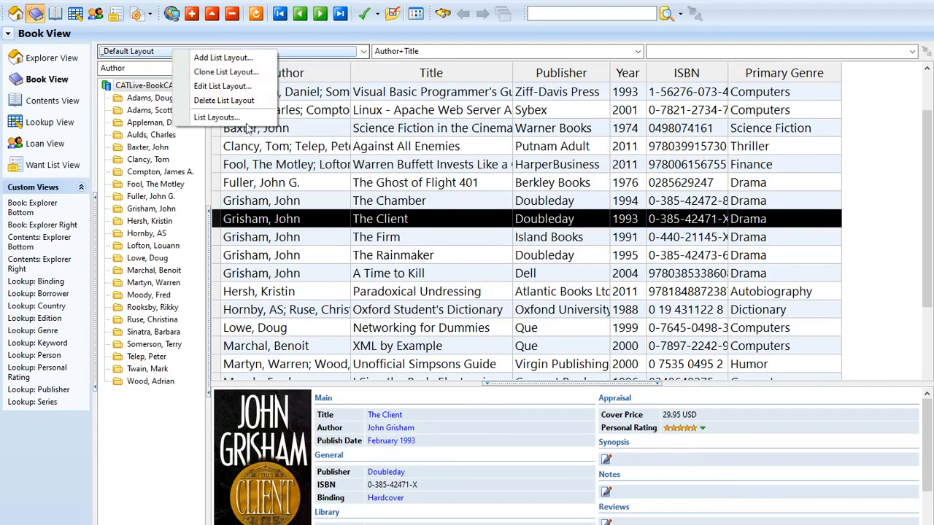
pyautogui.click(245, 86)
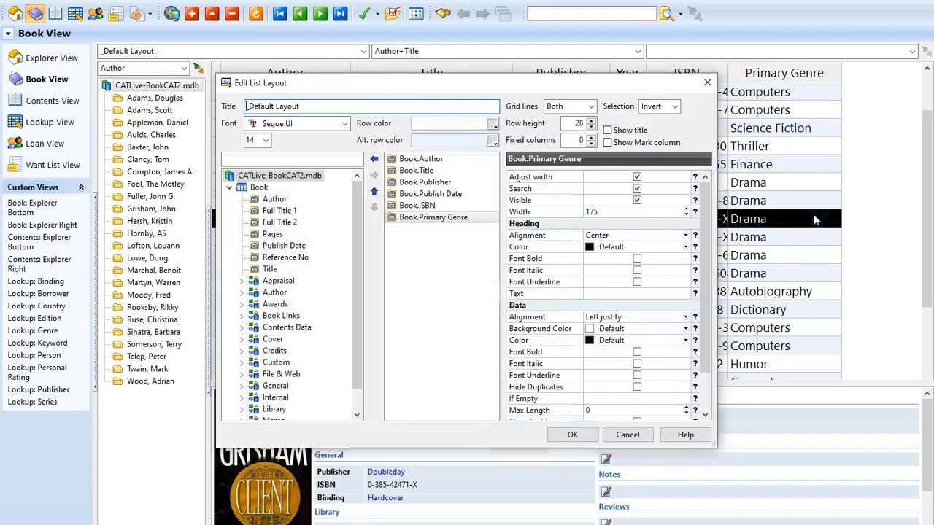
pyautogui.click(609, 130)
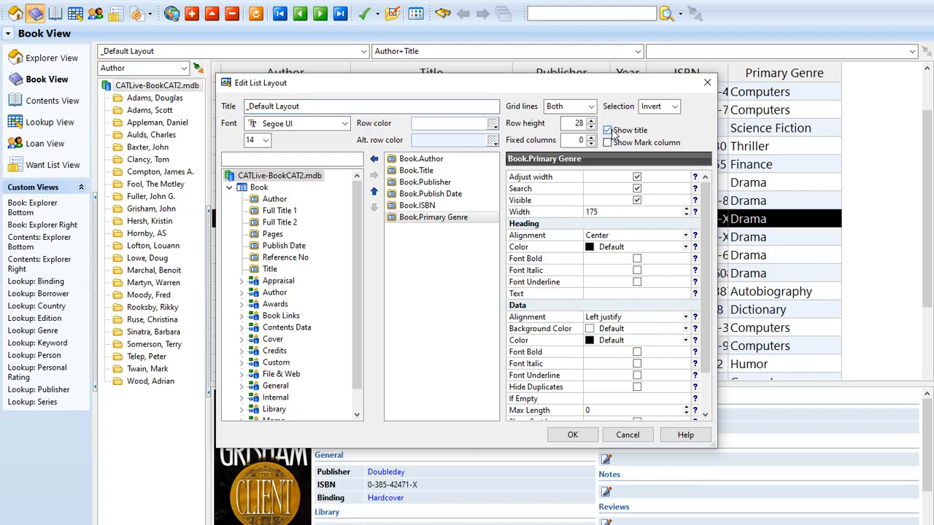
pyautogui.click(611, 131)
pyautogui.click(612, 143)
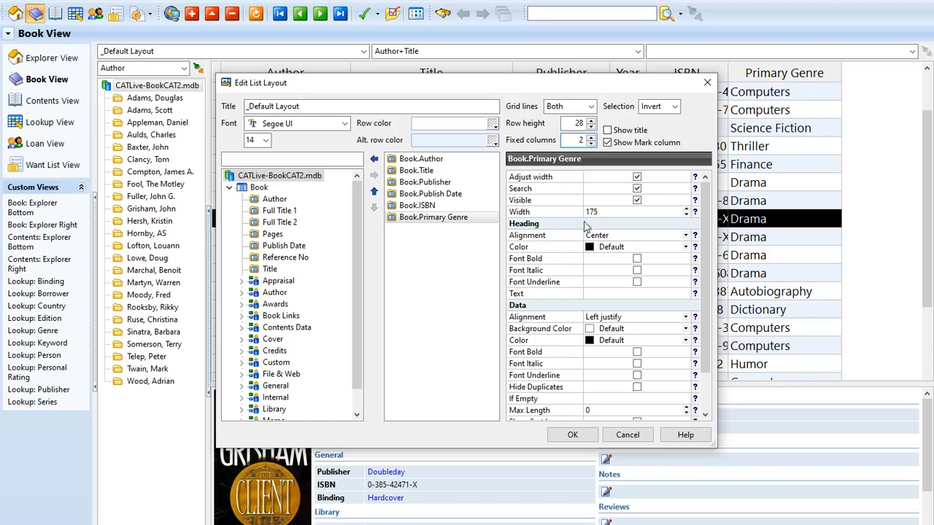
pyautogui.click(572, 436)
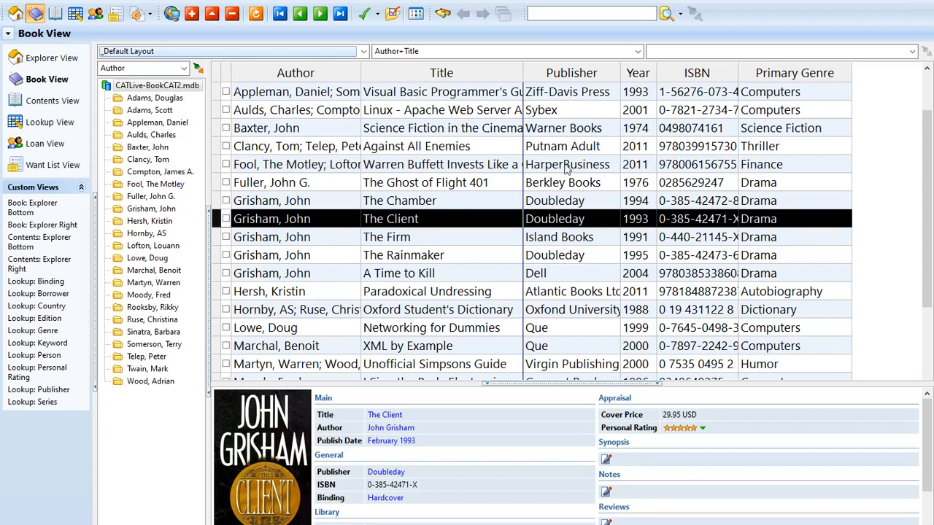
# - Reopen _Default Layout for editing and add the Credit Role field from the Credits group to its columns
pyautogui.rightClick(284, 54)
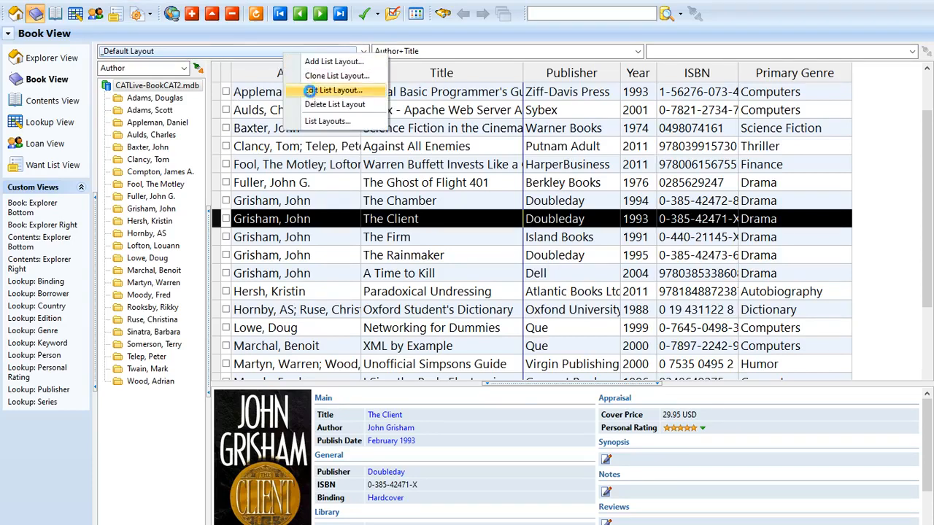
pyautogui.click(310, 91)
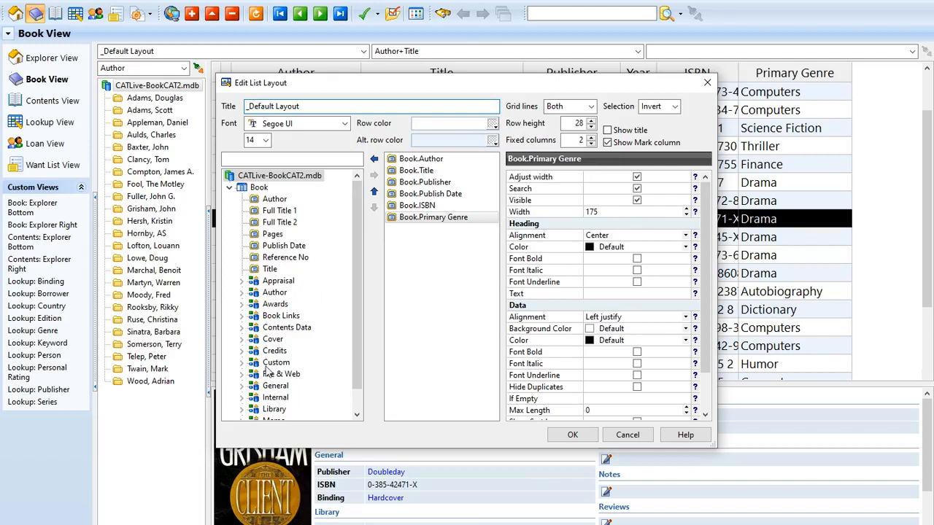
pyautogui.click(244, 351)
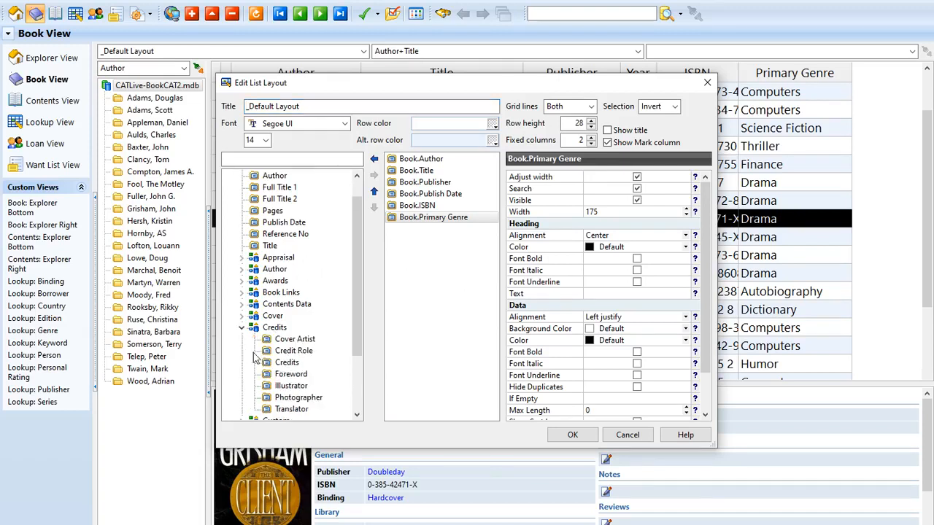
pyautogui.click(299, 352)
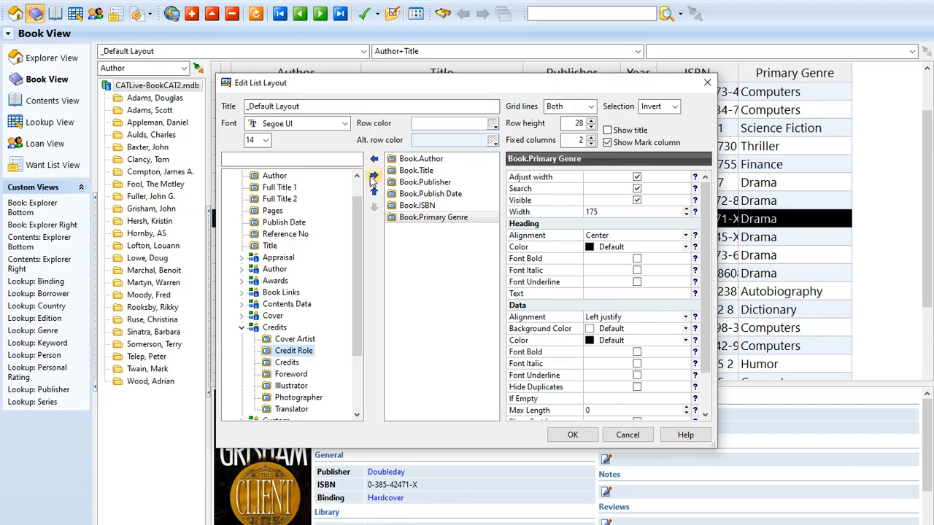
pyautogui.click(242, 316)
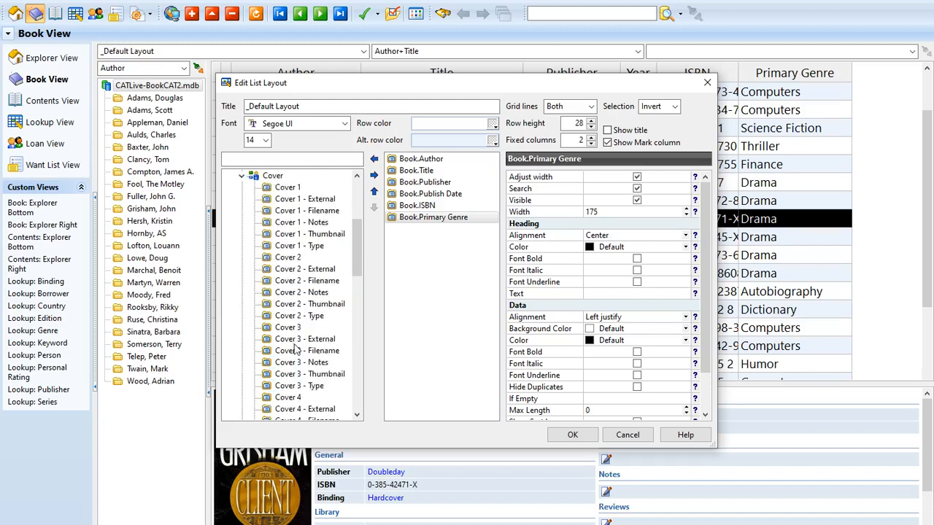
pyautogui.click(242, 177)
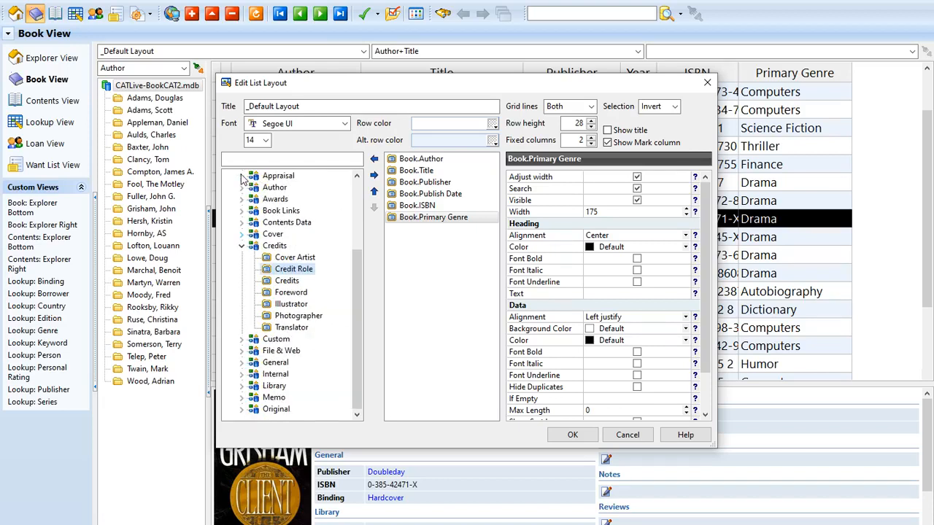
pyautogui.click(374, 175)
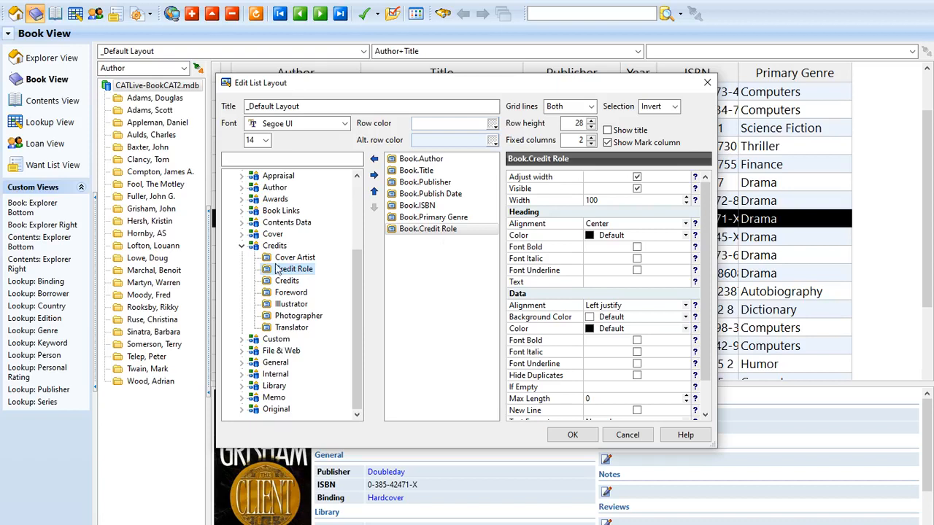
# - Add the Printing and LCCN fields from the General group to _Default Layout and accept the changes
pyautogui.click(242, 246)
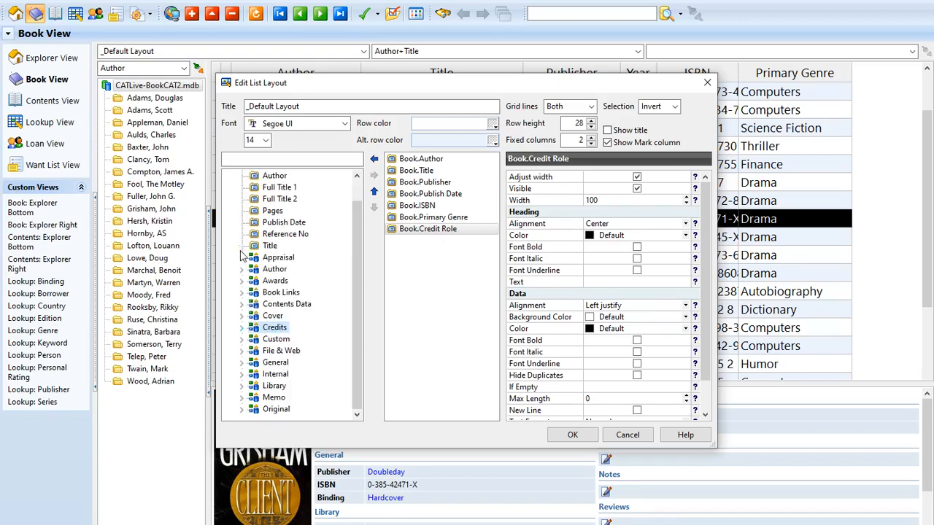
pyautogui.click(242, 363)
pyautogui.click(280, 363)
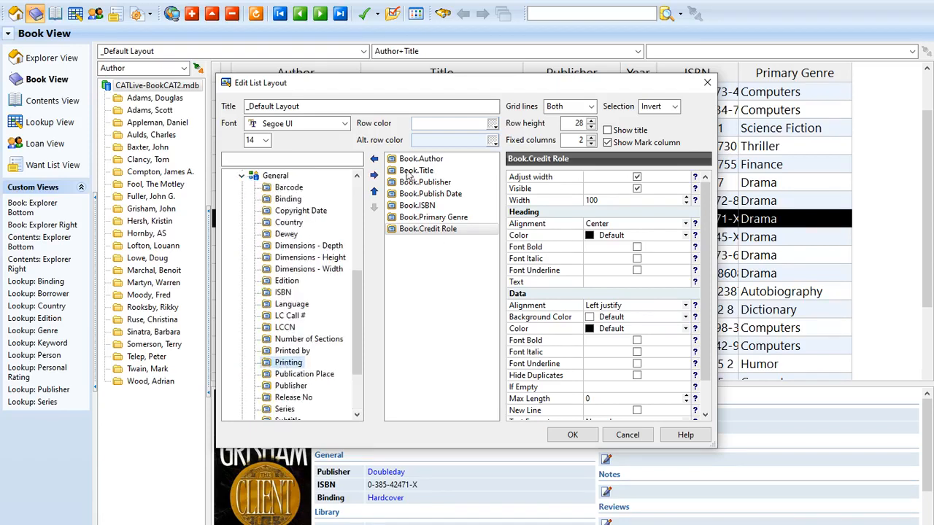
pyautogui.click(374, 176)
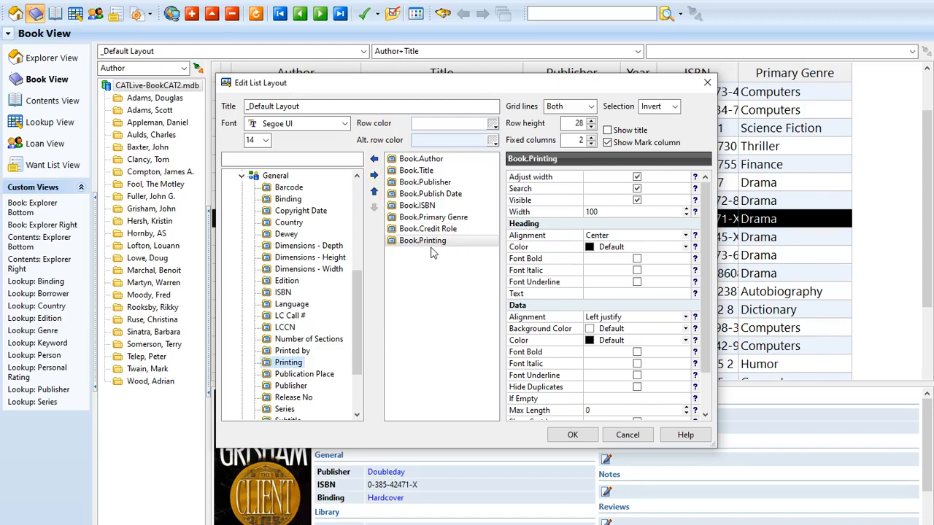
pyautogui.click(300, 327)
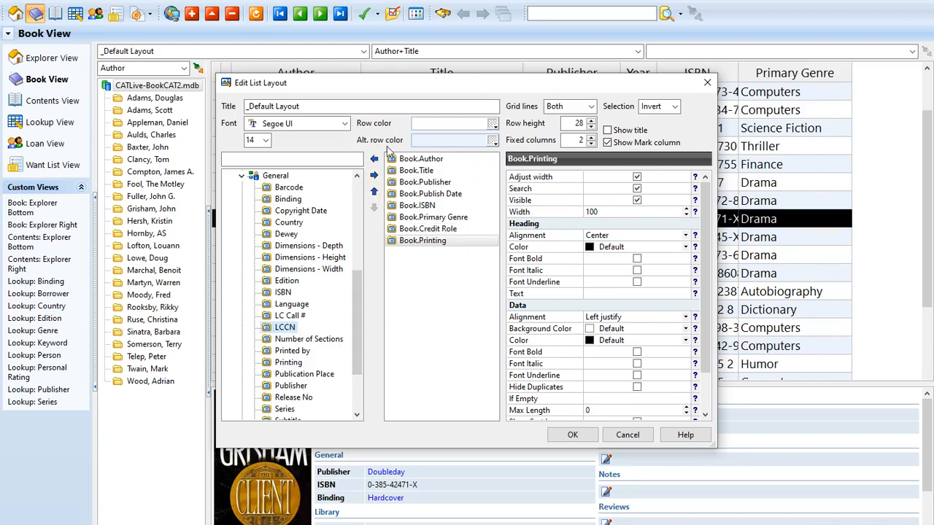
pyautogui.click(374, 176)
pyautogui.click(572, 434)
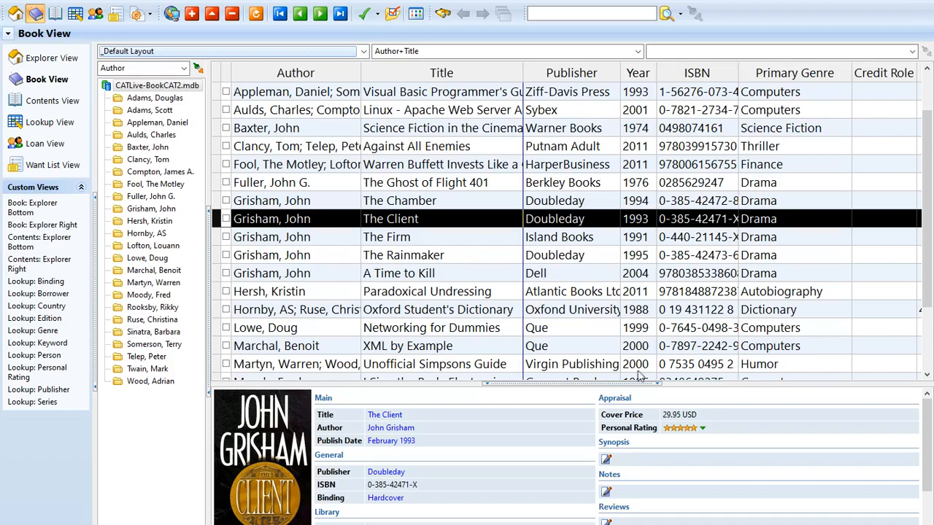
# - Check how the fixed Author and Title columns behave while viewing the book list across to the LCCN column
pyautogui.scroll(-2, 931, 373)
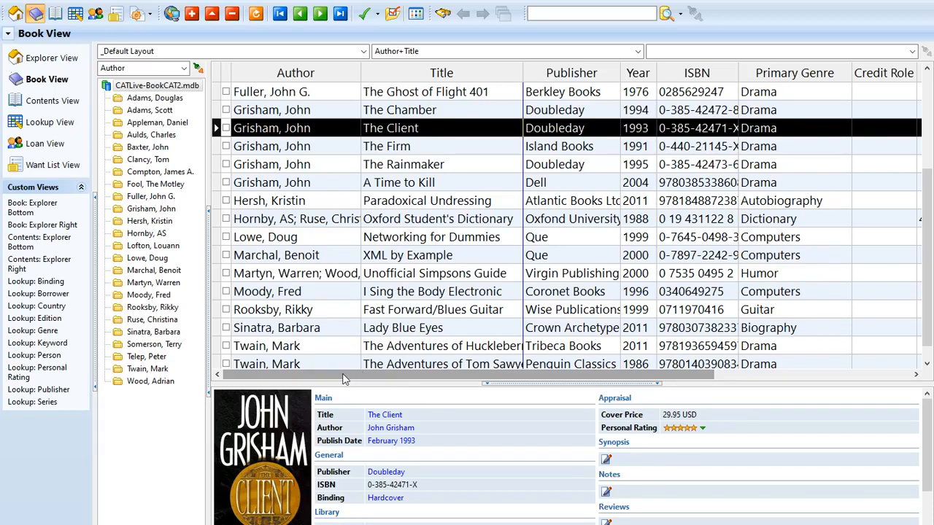
pyautogui.moveTo(338, 379); pyautogui.dragTo(475, 384)
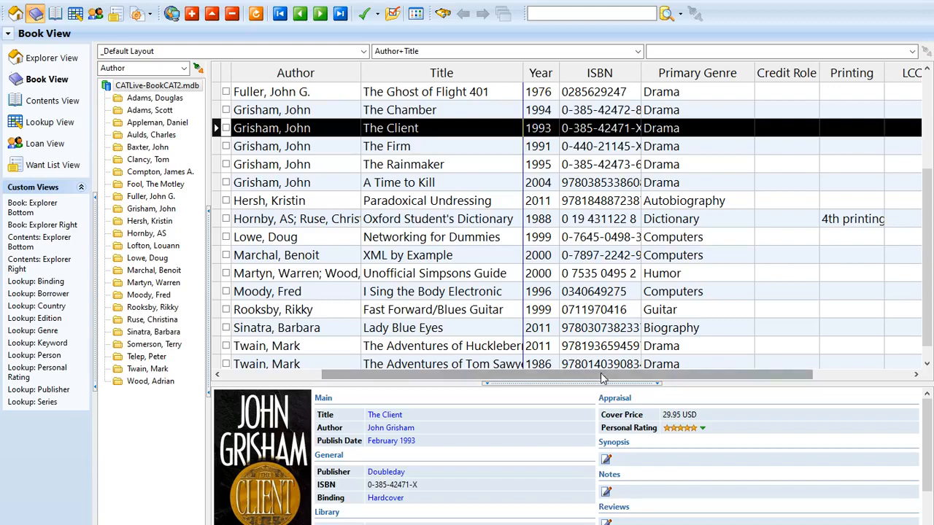
pyautogui.moveTo(603, 379); pyautogui.dragTo(764, 384)
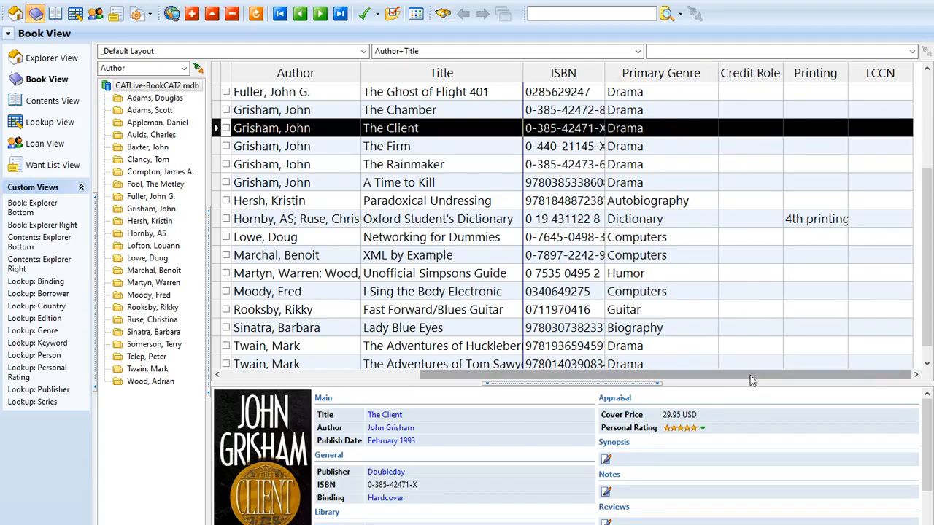
pyautogui.moveTo(751, 379); pyautogui.dragTo(372, 387)
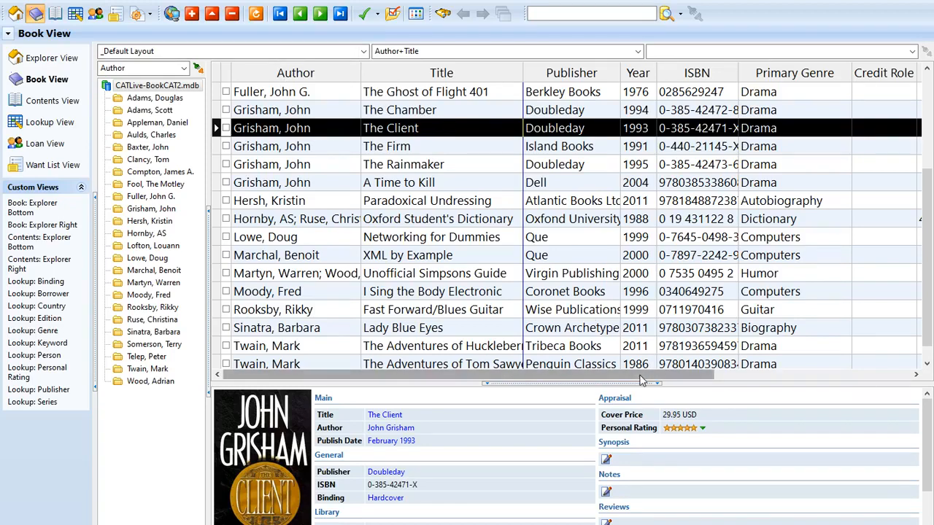
pyautogui.moveTo(642, 379); pyautogui.dragTo(895, 379)
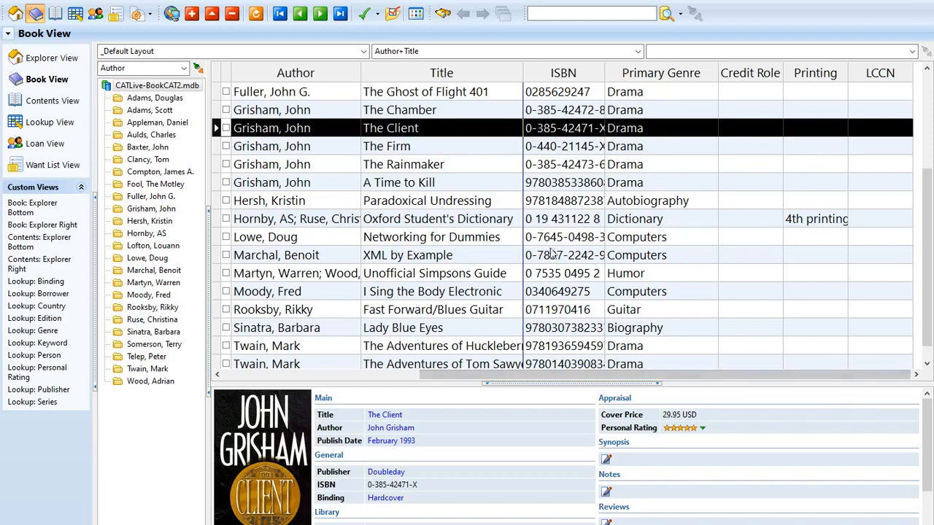
# - Open _Default Layout for editing and set its number of fixed columns to 0
pyautogui.rightClick(253, 48)
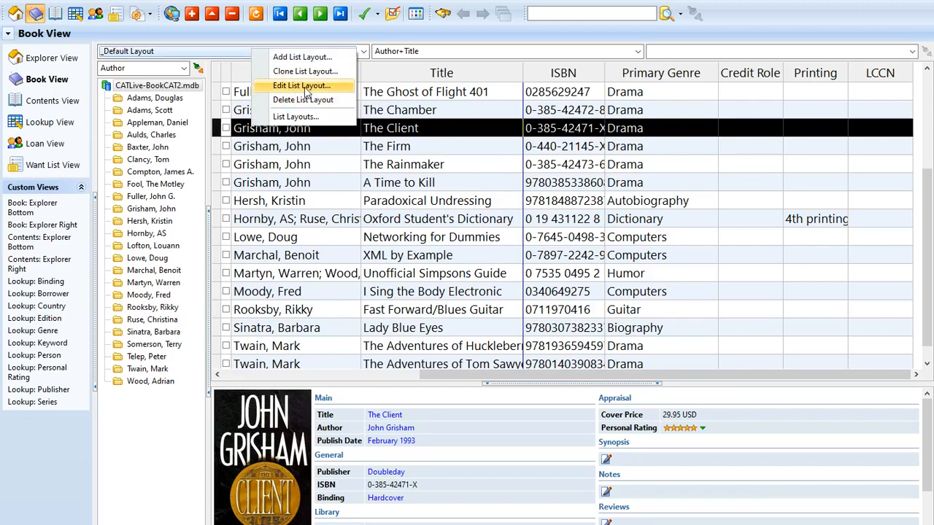
pyautogui.click(302, 86)
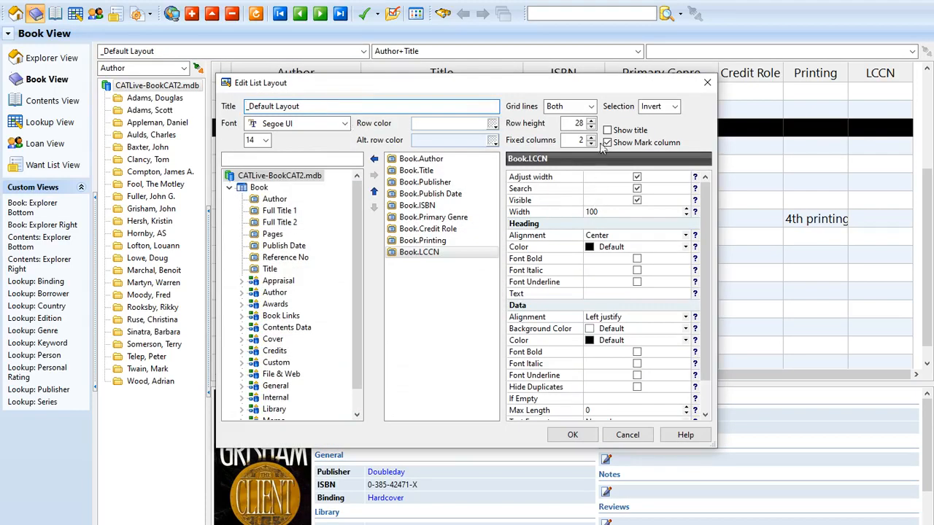
pyautogui.click(592, 144)
pyautogui.click(592, 144)
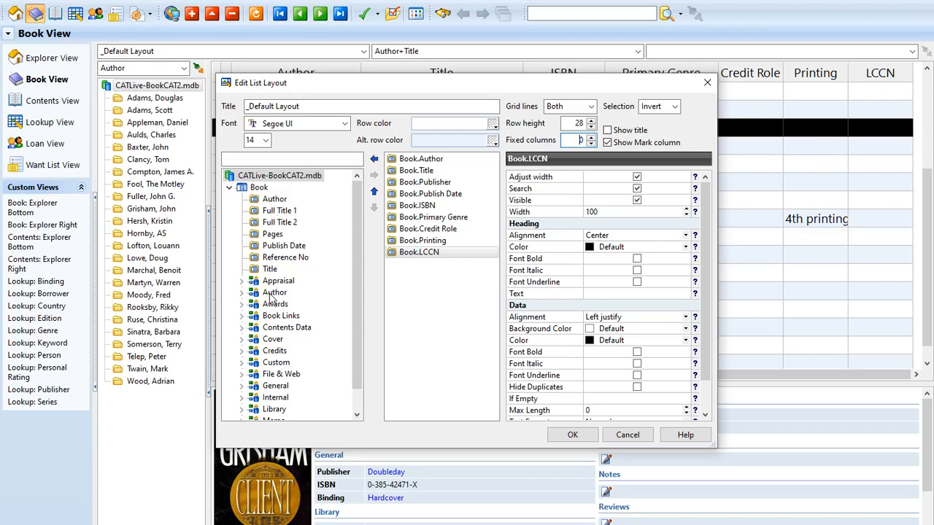
# - Look through the available fields in the Internal and Library groups and select Last Modified
pyautogui.click(241, 397)
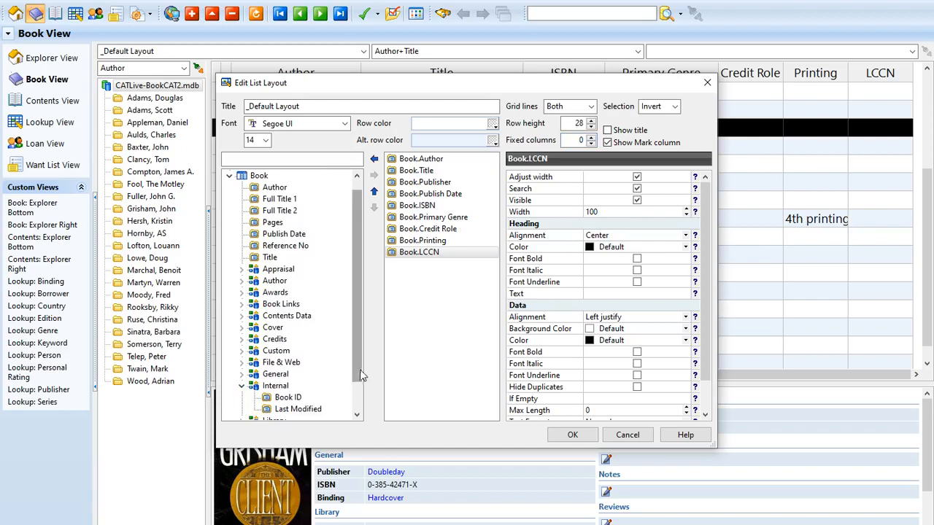
pyautogui.scroll(-1, 329, 401)
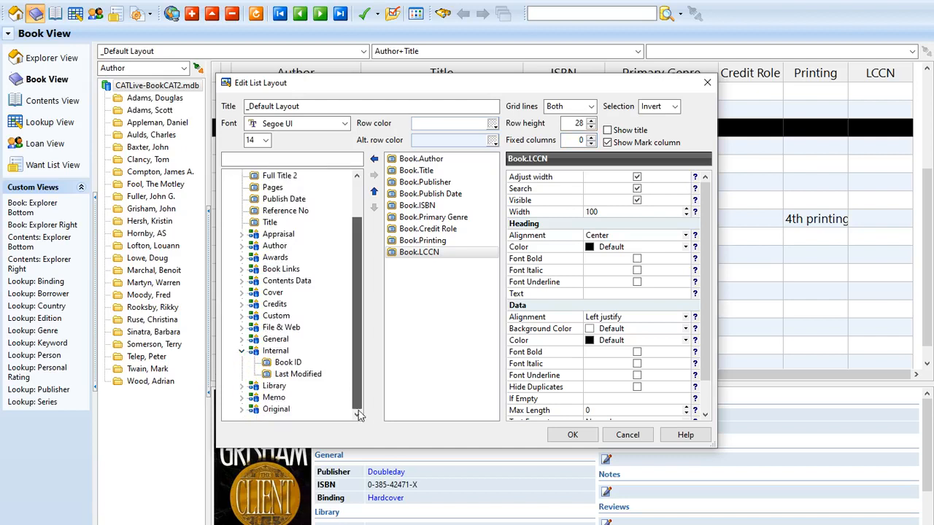
pyautogui.click(242, 387)
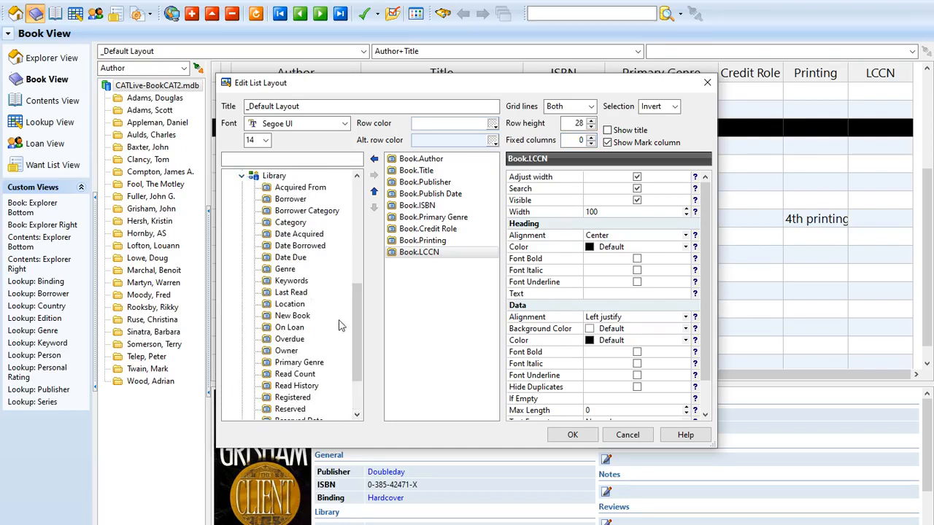
pyautogui.moveTo(353, 337); pyautogui.dragTo(332, 299)
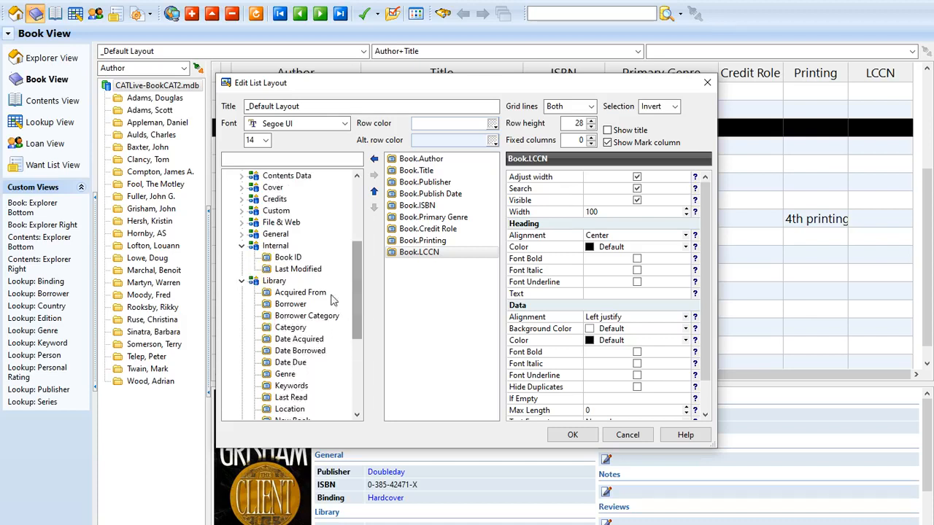
pyautogui.click(283, 260)
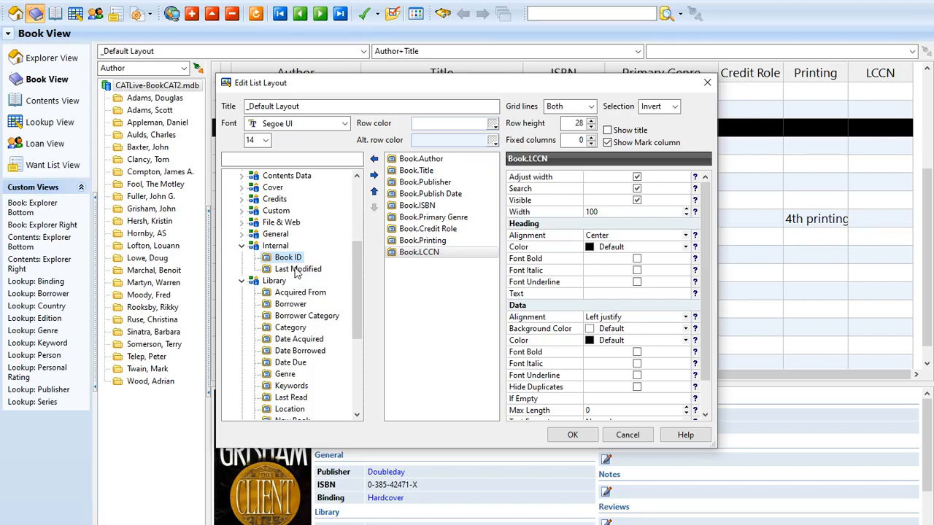
pyautogui.click(296, 270)
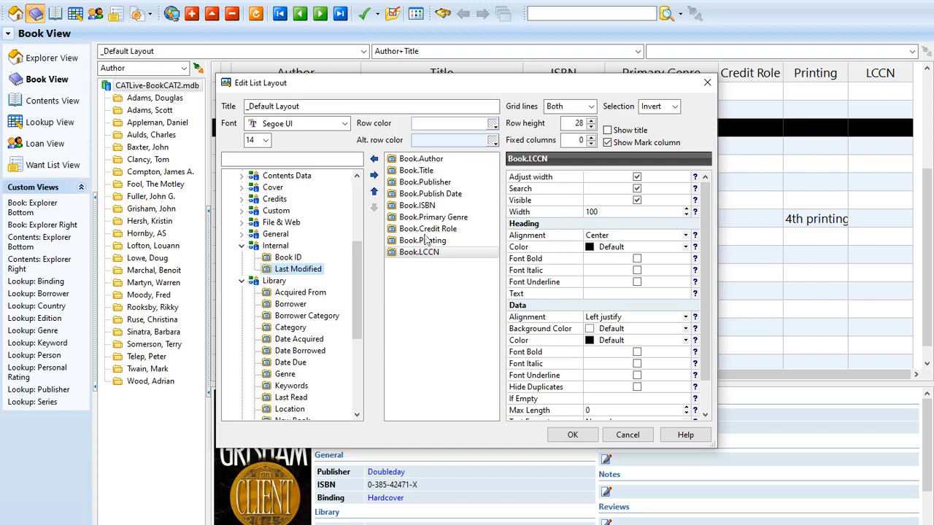
# - Move Book.LCCN up to directly below Book.ISBN in the column order and return it to the end of the list
pyautogui.click(374, 192)
pyautogui.click(374, 192)
pyautogui.click(375, 192)
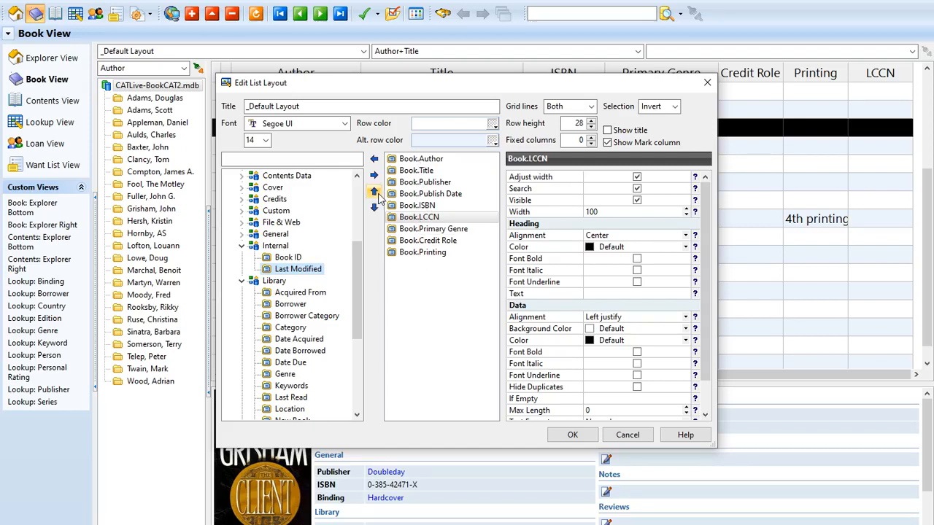
pyautogui.click(375, 208)
pyautogui.click(375, 208)
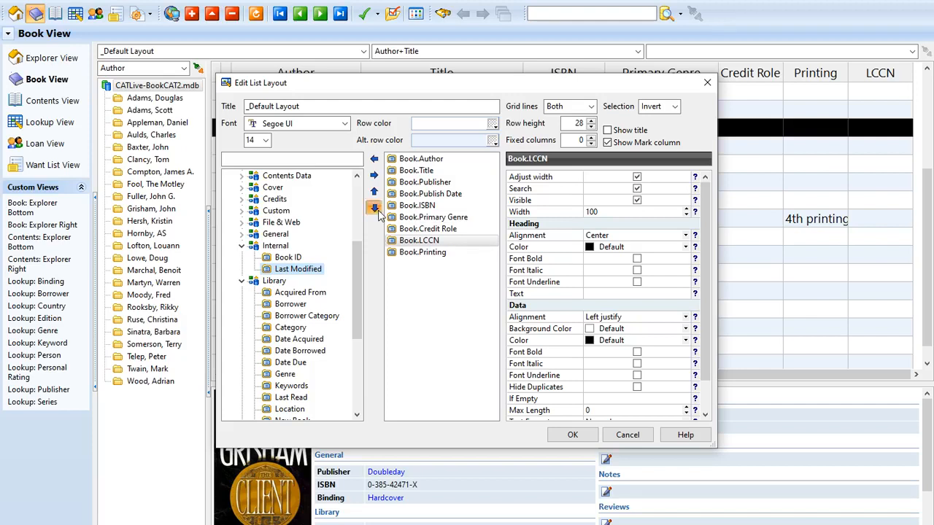
pyautogui.click(374, 208)
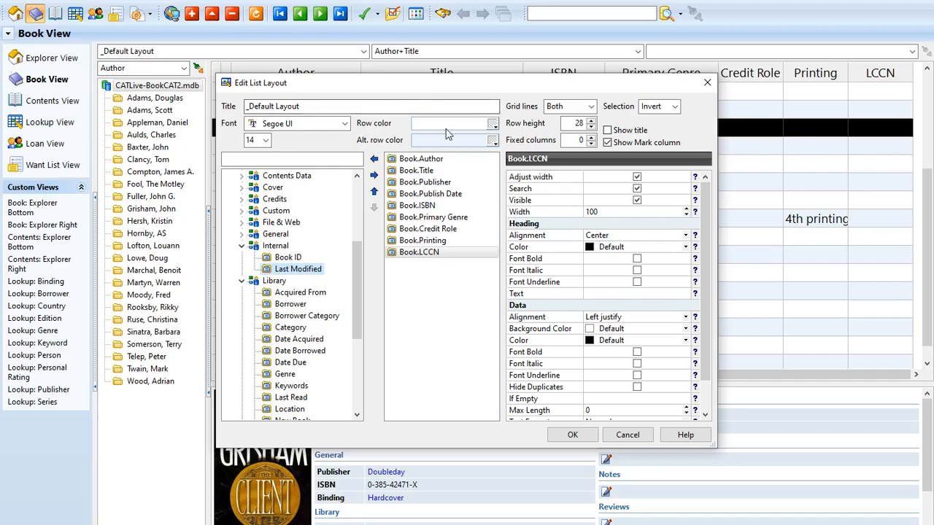
# - Shift the layout editor down to uncover the book list and accept the changes to _Default Layout
pyautogui.moveTo(454, 85); pyautogui.dragTo(457, 176)
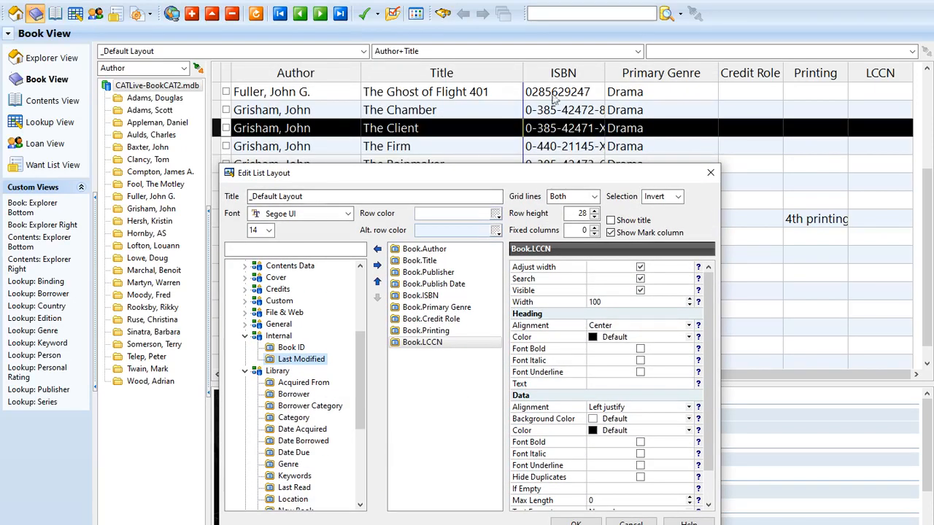
pyautogui.click(630, 523)
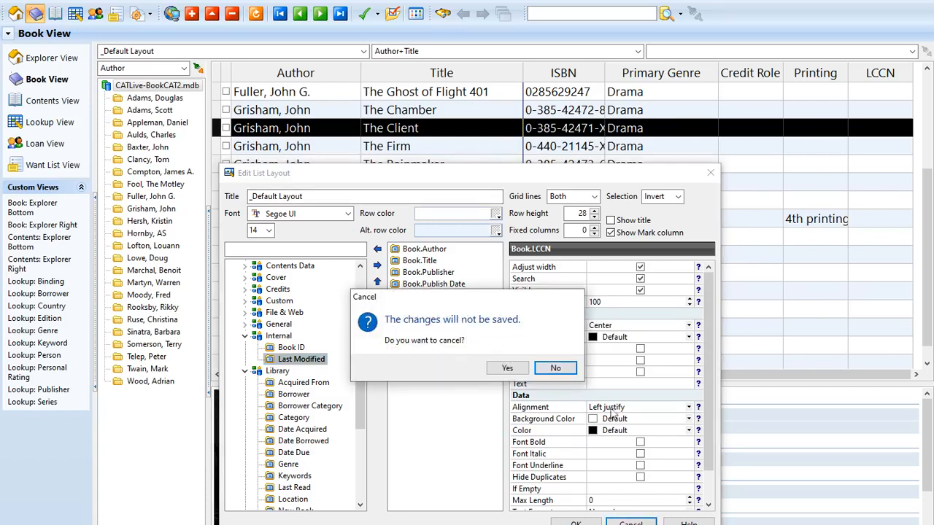
pyautogui.click(555, 368)
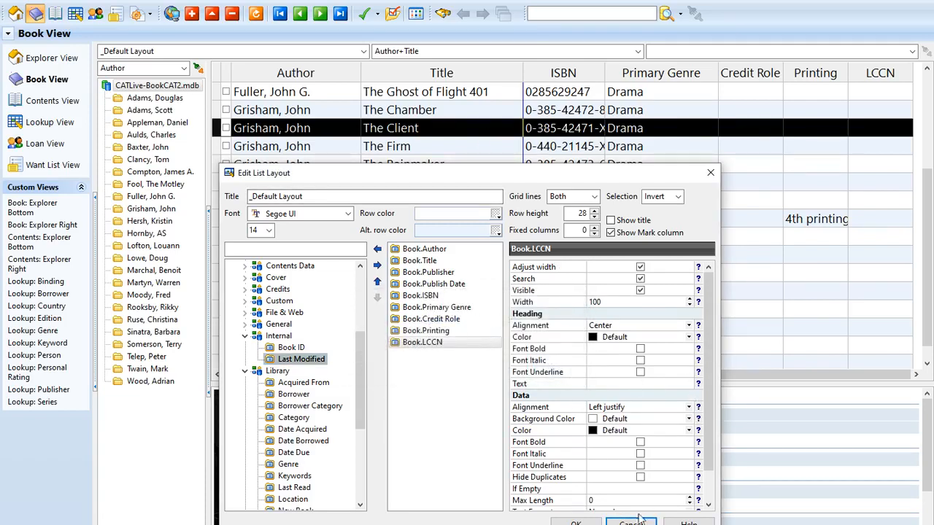
pyautogui.click(575, 522)
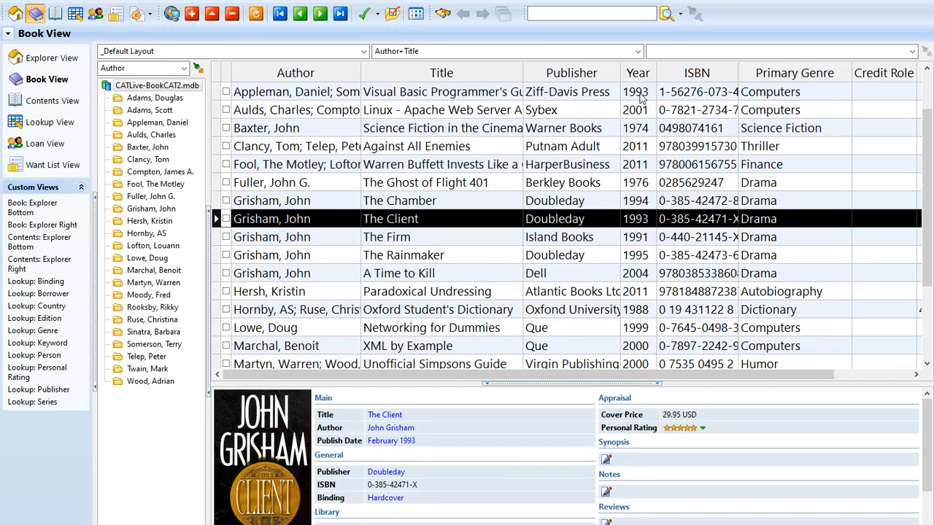
# - Set the Publish Date column in _Default Layout to include Year, month and day, and widen it to about 160
pyautogui.click(210, 53)
pyautogui.click(241, 88)
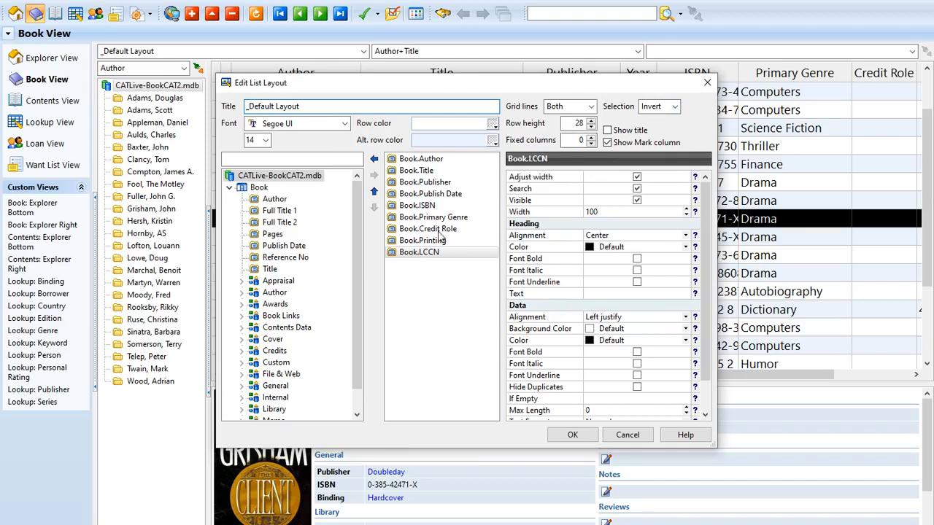
pyautogui.click(435, 195)
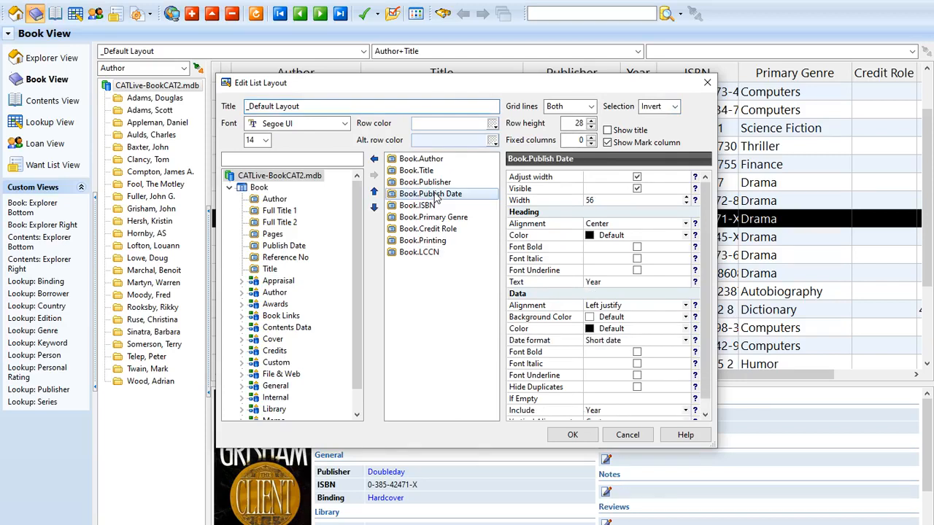
pyautogui.click(649, 286)
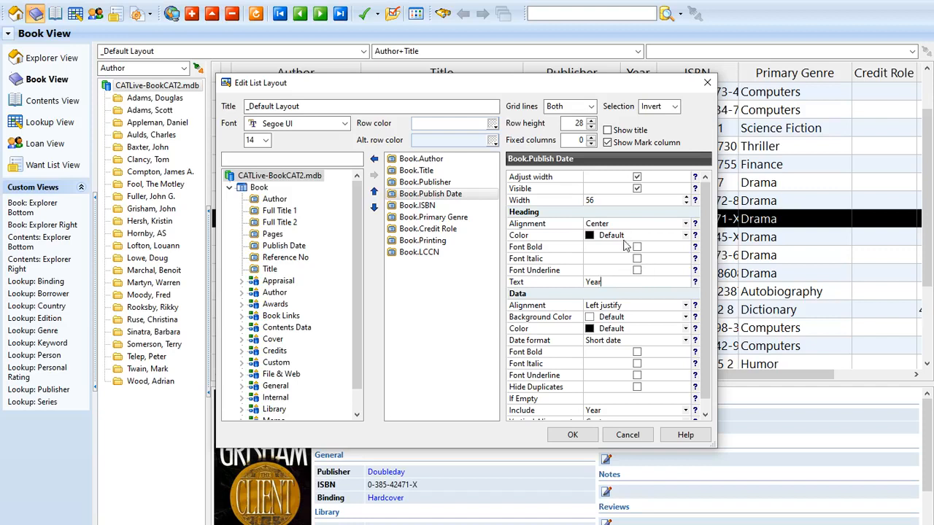
pyautogui.click(687, 342)
pyautogui.click(689, 348)
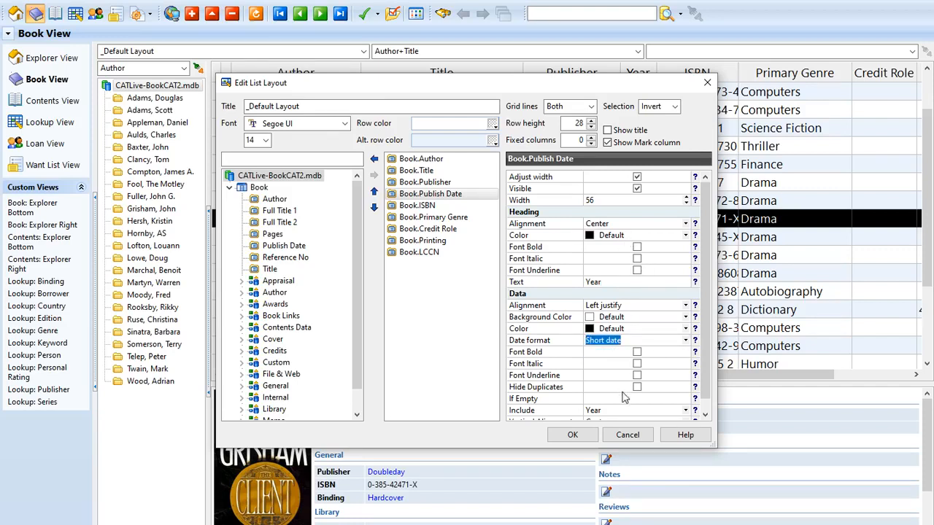
pyautogui.click(705, 415)
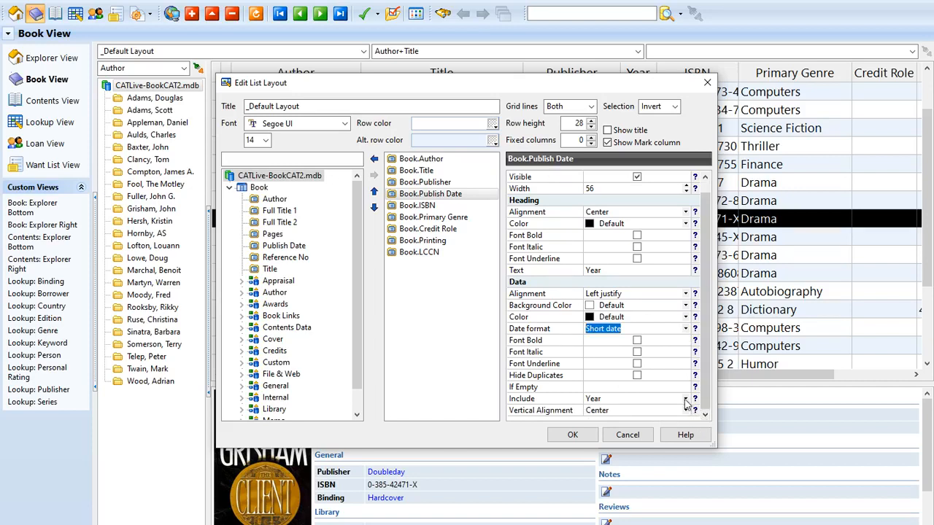
pyautogui.click(686, 399)
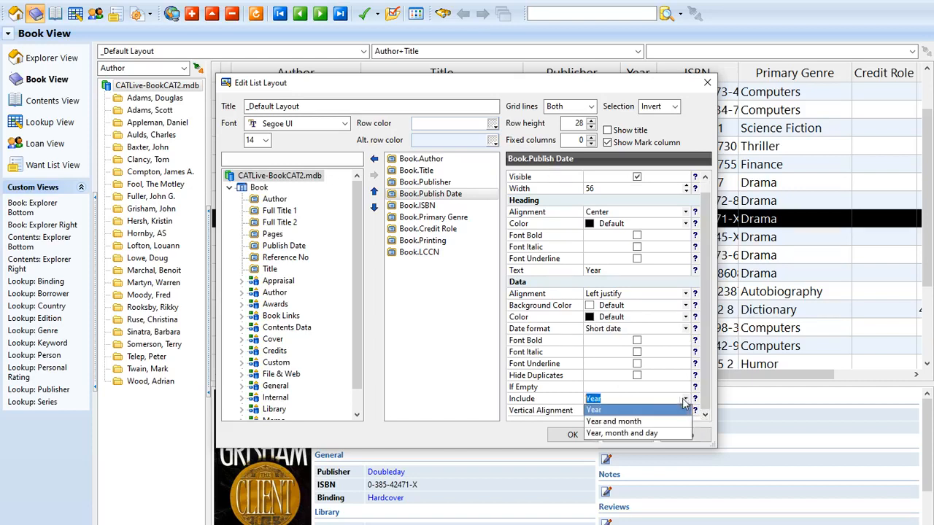
pyautogui.click(643, 434)
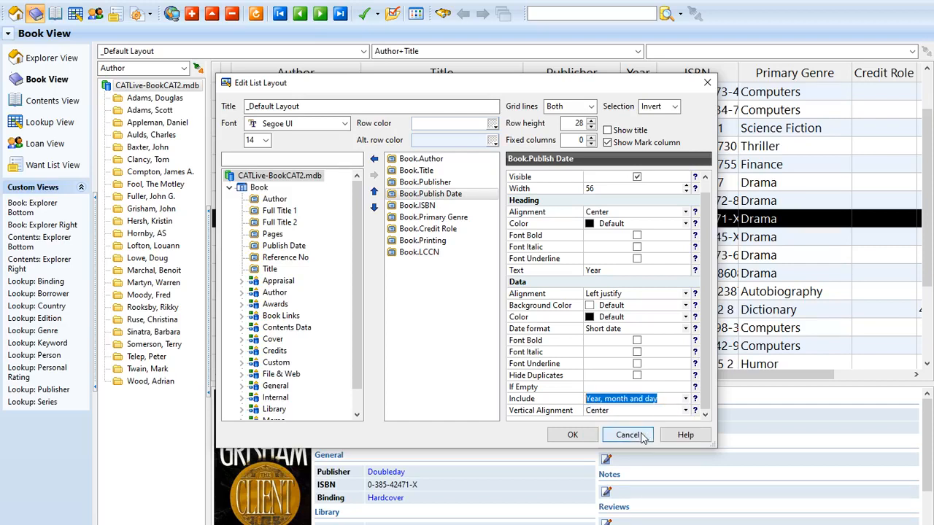
pyautogui.click(573, 435)
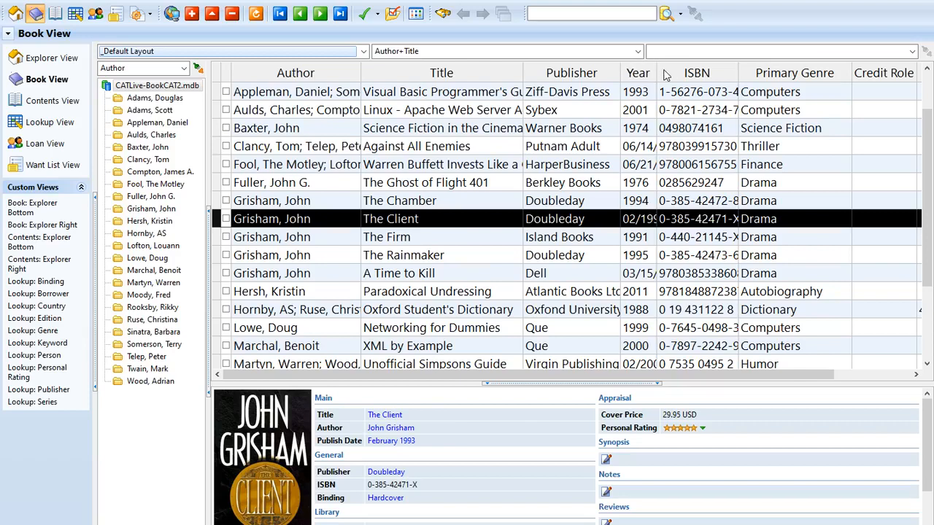
pyautogui.moveTo(657, 71); pyautogui.dragTo(723, 73)
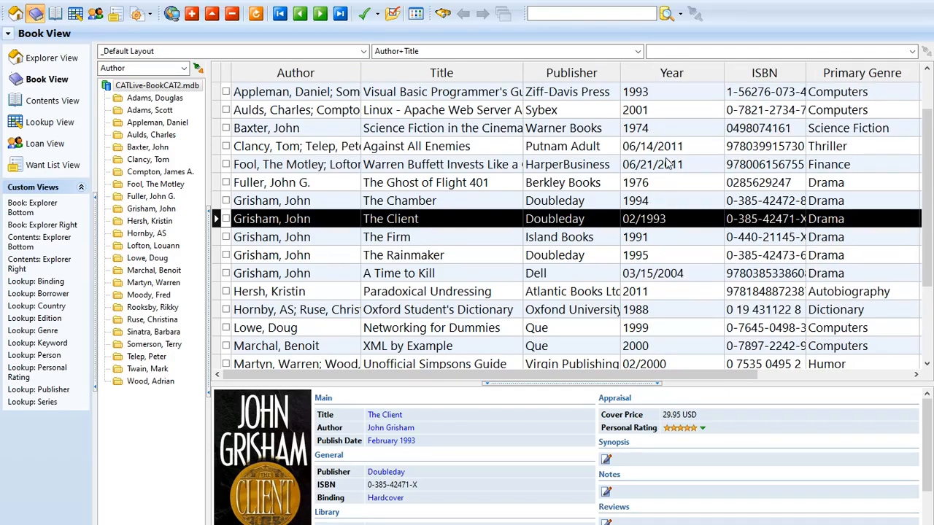
# - Check the publish dates of several listed books, including the full record of Science Fiction in the Cinema
pyautogui.click(672, 148)
pyautogui.click(664, 165)
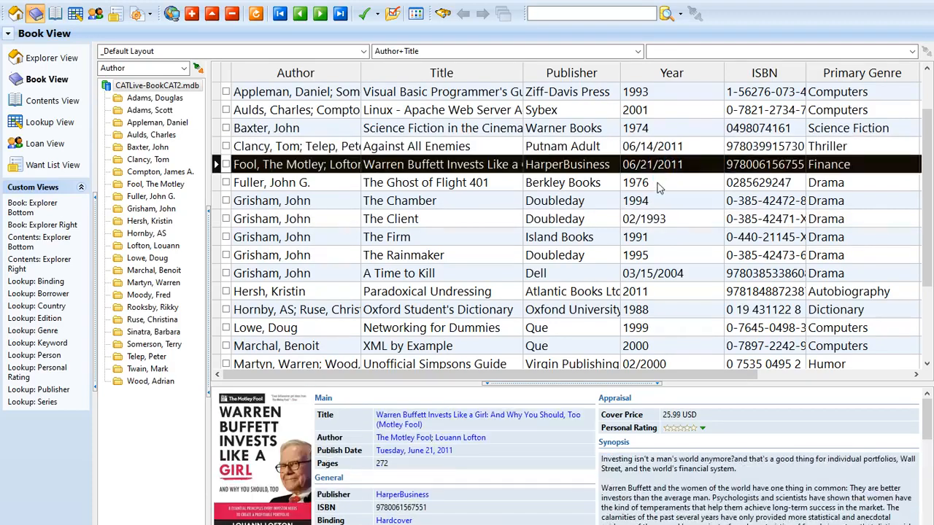
pyautogui.click(659, 184)
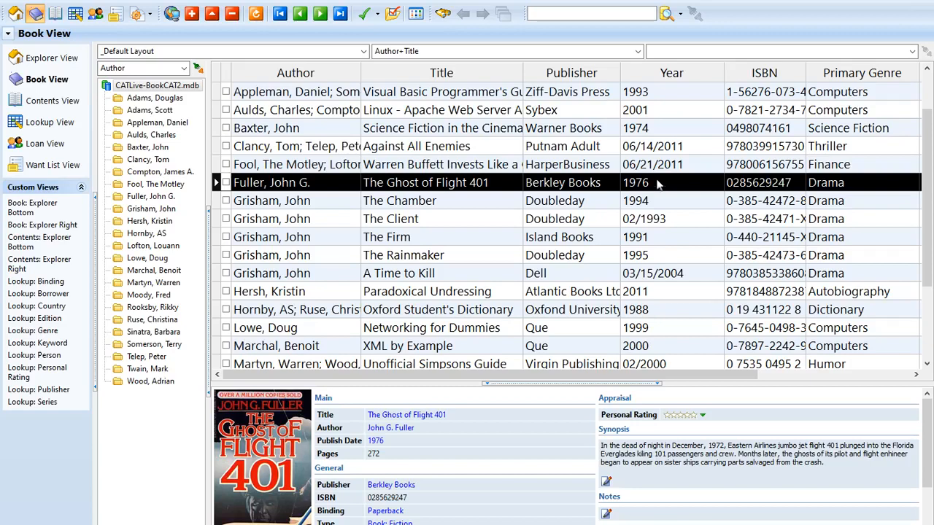
pyautogui.click(651, 130)
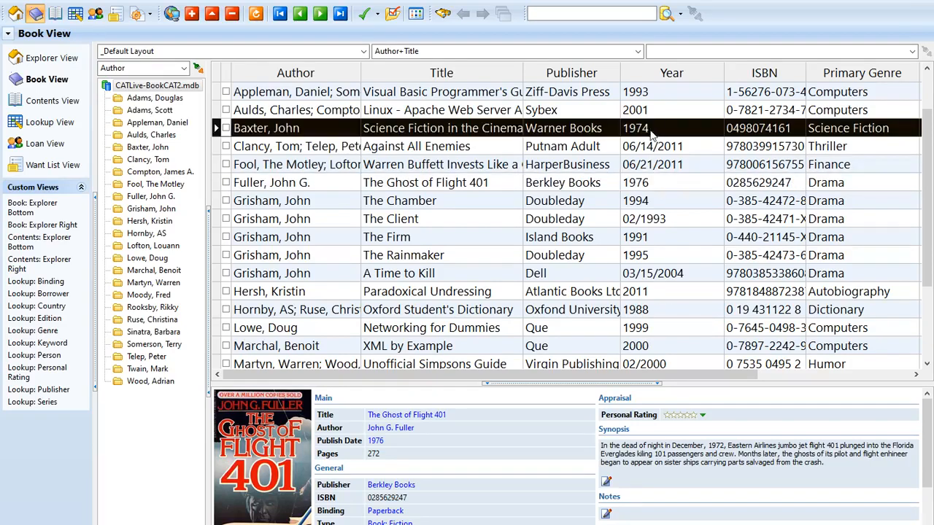
pyautogui.doubleClick(651, 130)
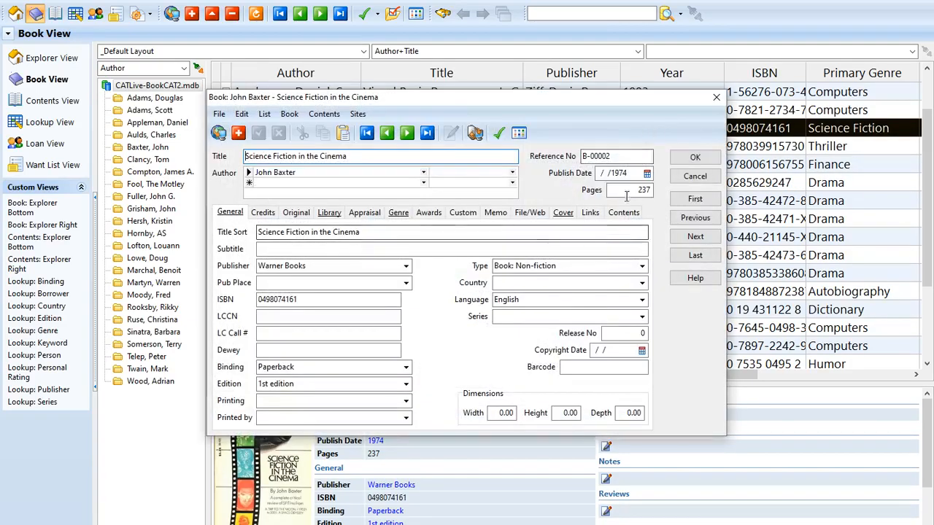
pyautogui.click(695, 176)
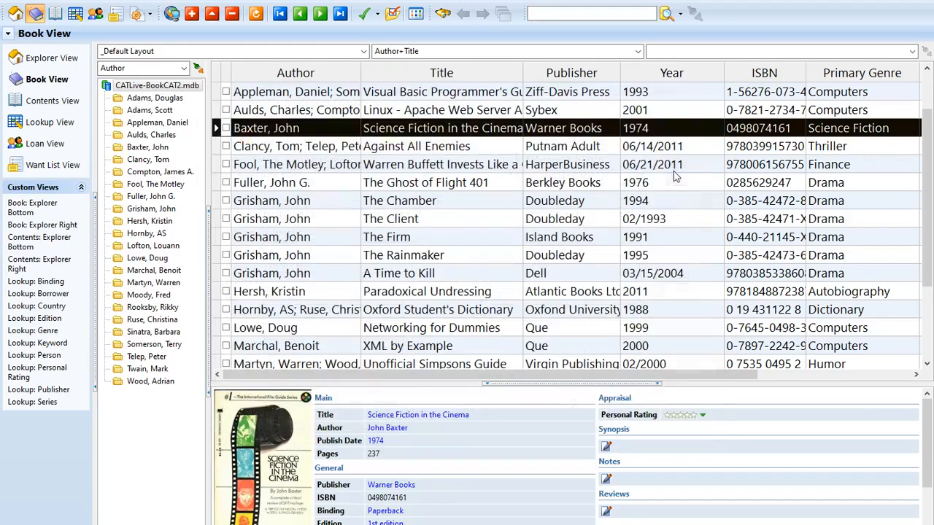
# - Clear the custom heading text of the Publish Date column in _Default Layout and accept the changes
pyautogui.rightClick(667, 76)
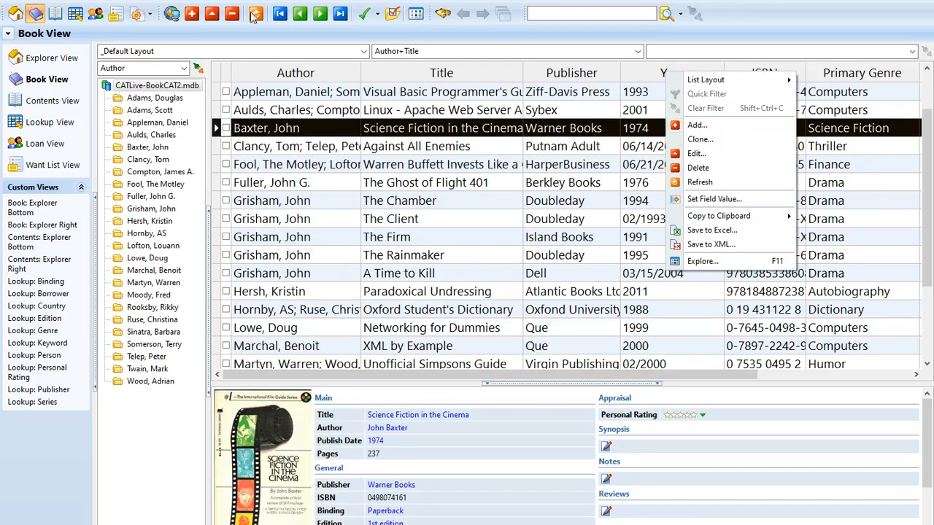
pyautogui.rightClick(174, 51)
pyautogui.click(208, 87)
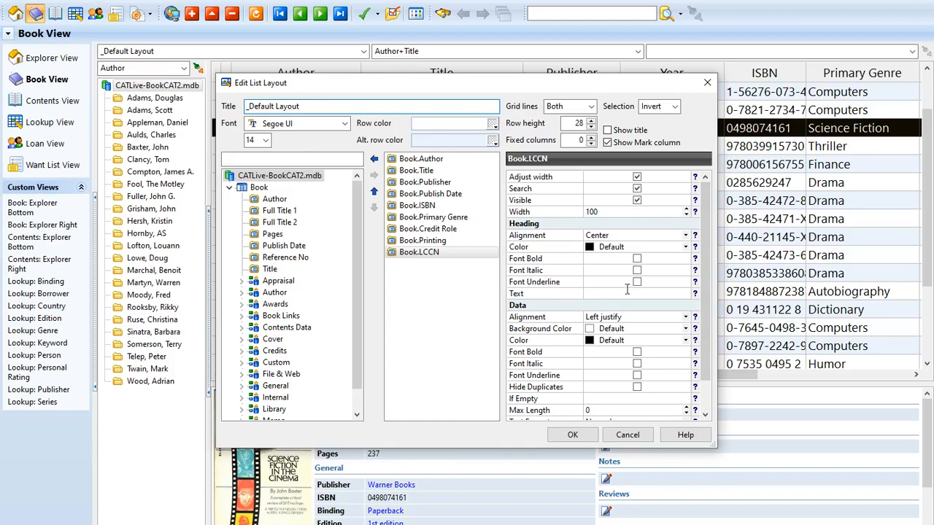
pyautogui.scroll(-1, 693, 414)
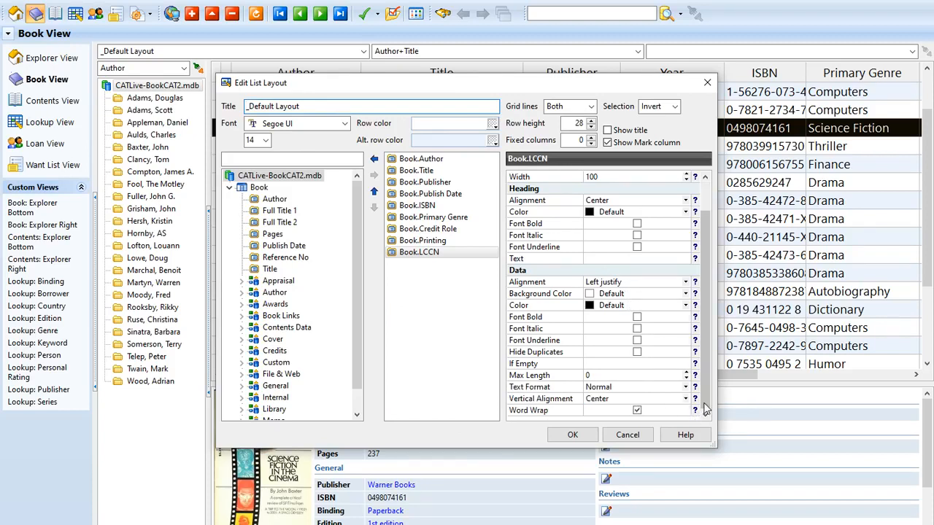
pyautogui.click(425, 195)
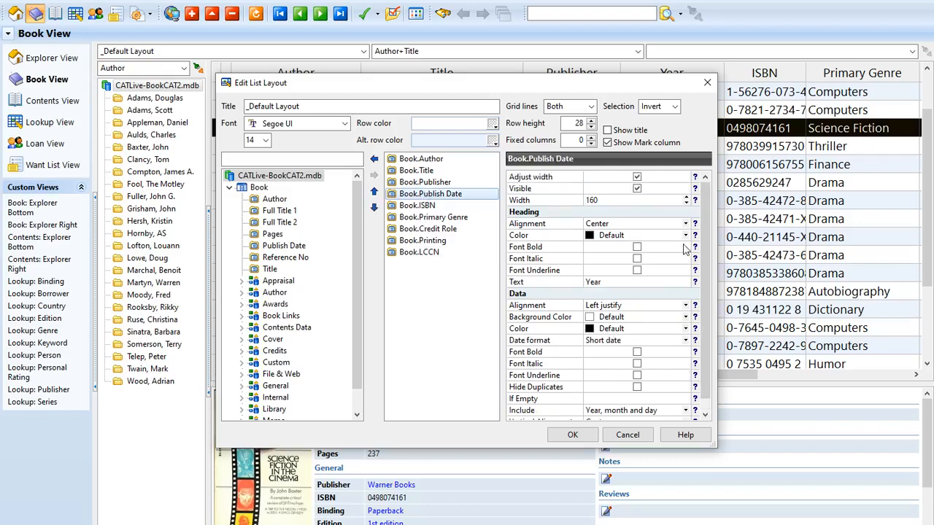
pyautogui.click(622, 281)
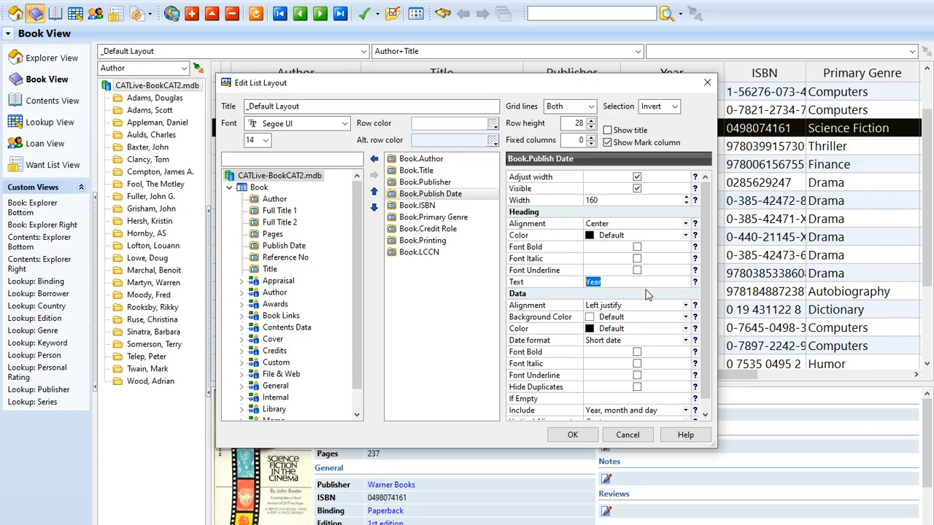
pyautogui.write('Pu')
pyautogui.click(664, 278)
pyautogui.click(573, 435)
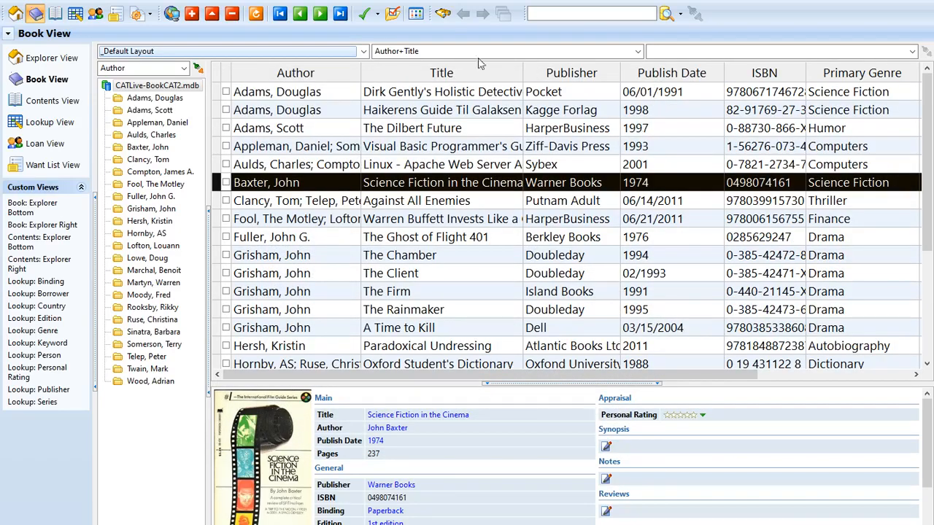
# - Set the heading text of the LCCN column in _Default Layout to Pub Date, accept it and check the book list
pyautogui.rightClick(290, 50)
pyautogui.click(351, 90)
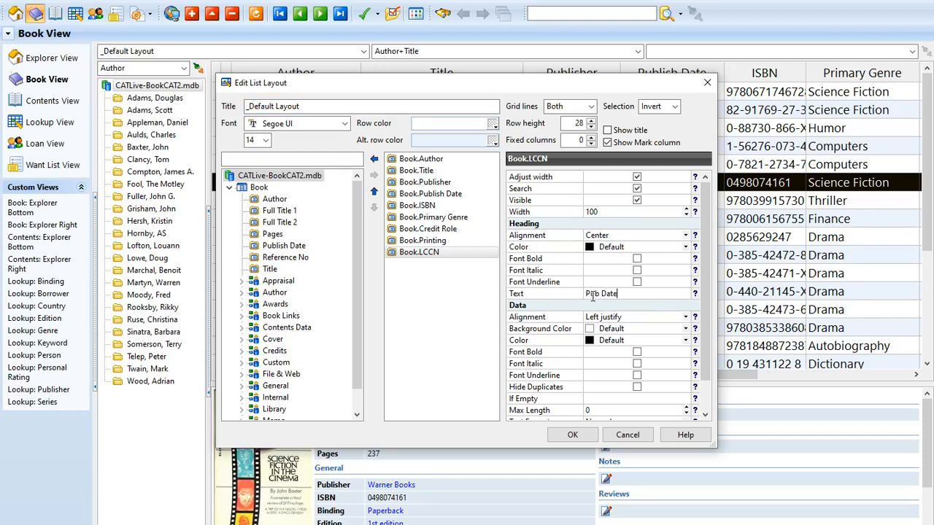
pyautogui.click(572, 435)
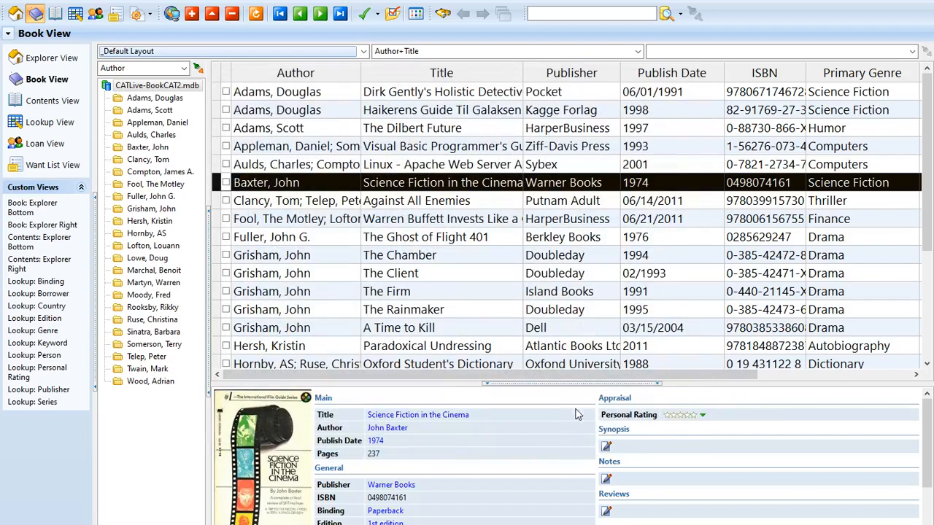
pyautogui.click(666, 109)
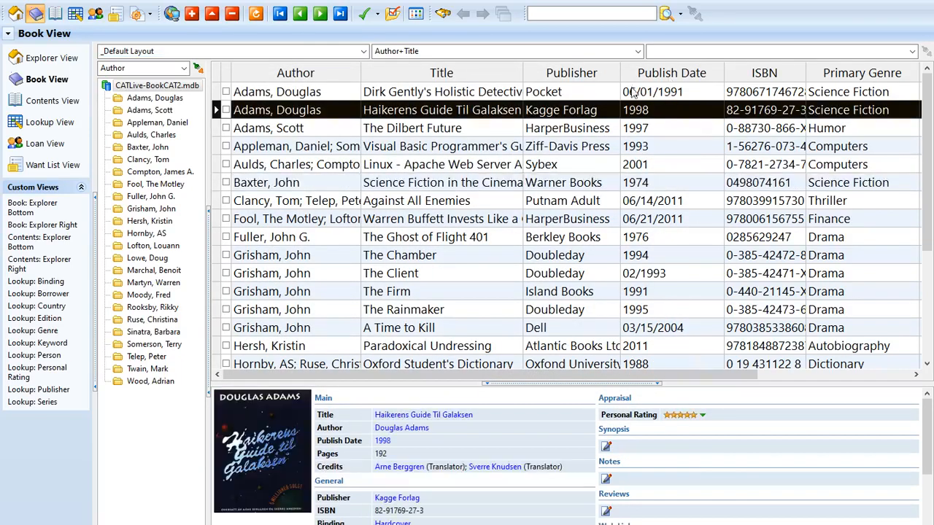
# - Clear the LCCN column's heading text in _Default Layout, set the Publish Date column's heading text to Pub Date, and accept
pyautogui.rightClick(659, 81)
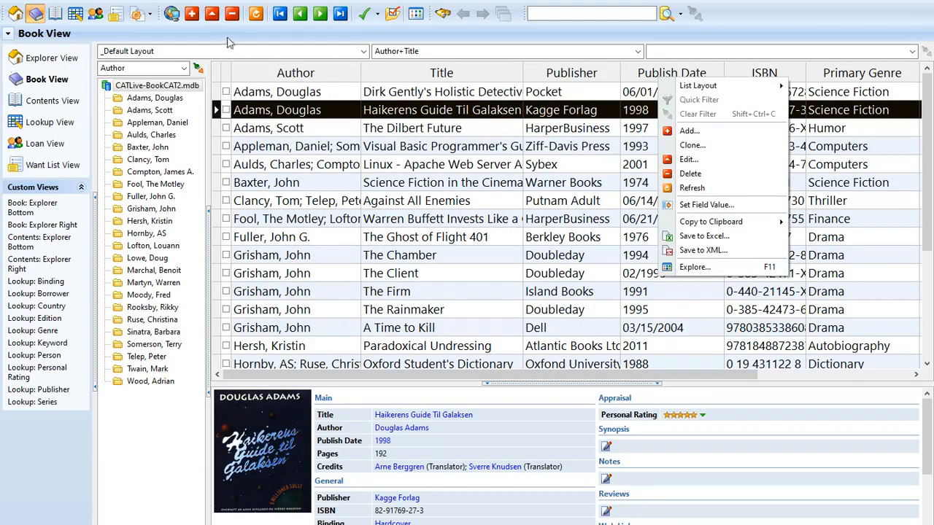
pyautogui.rightClick(170, 55)
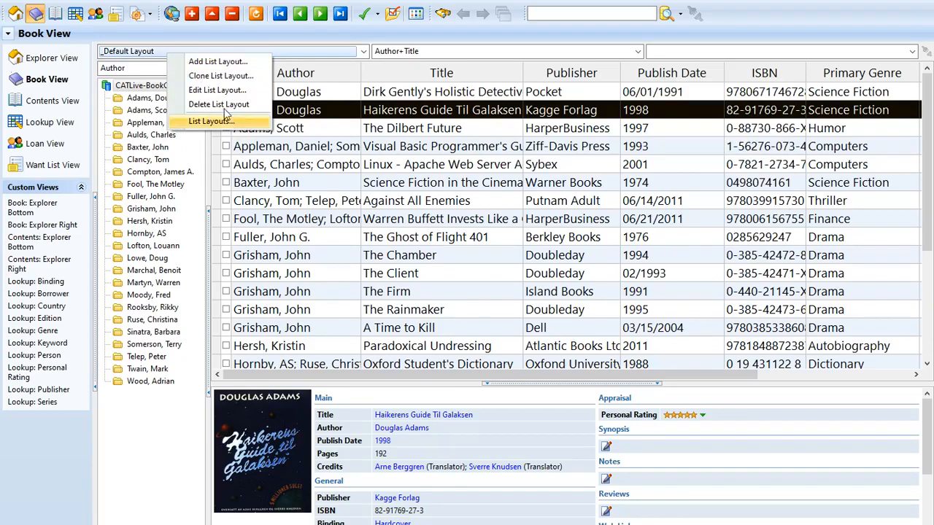
pyautogui.click(219, 90)
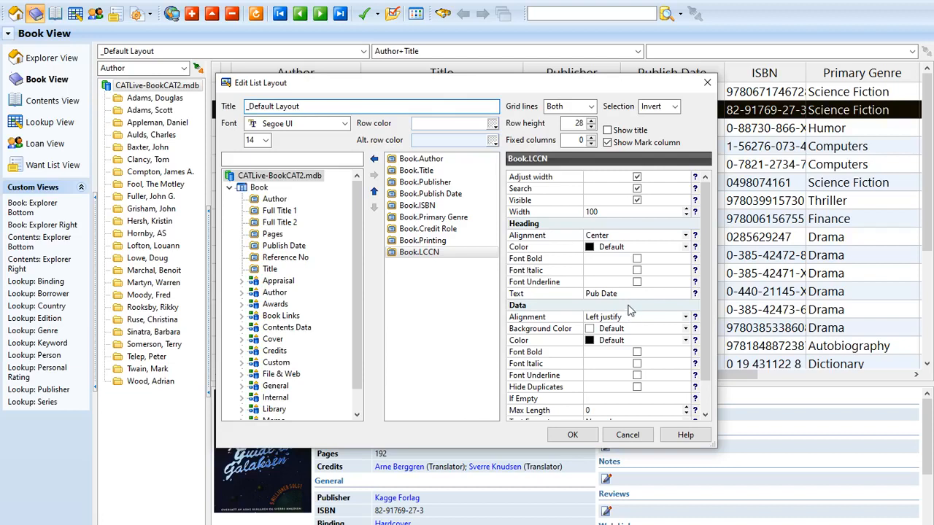
pyautogui.click(626, 297)
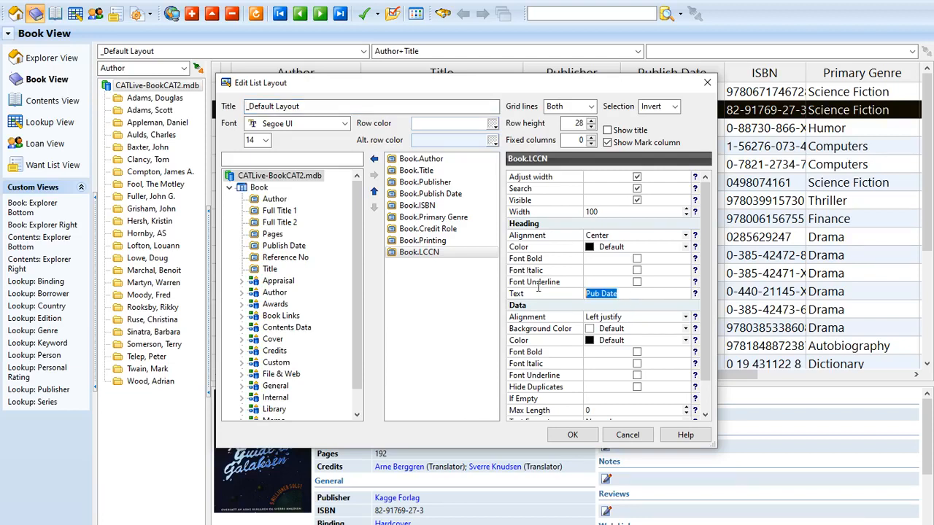
pyautogui.press('Delete')
pyautogui.click(422, 194)
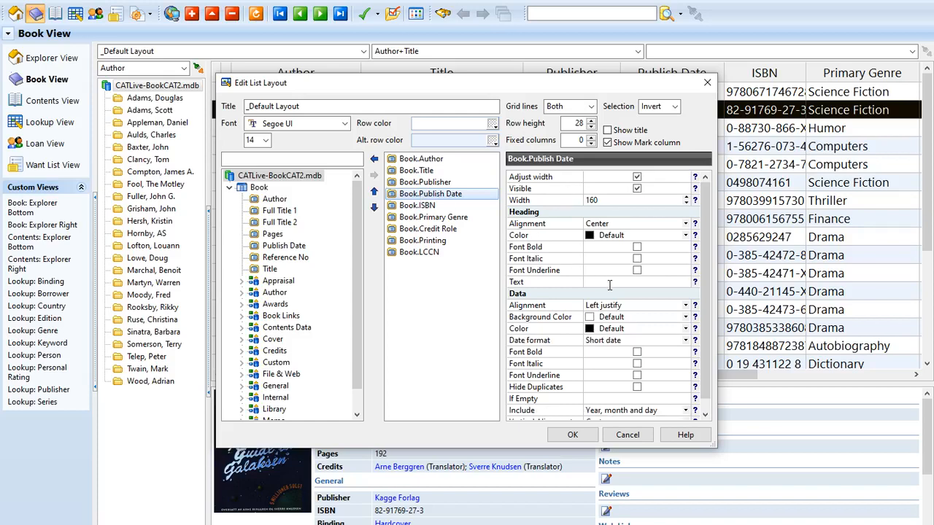
pyautogui.click(573, 435)
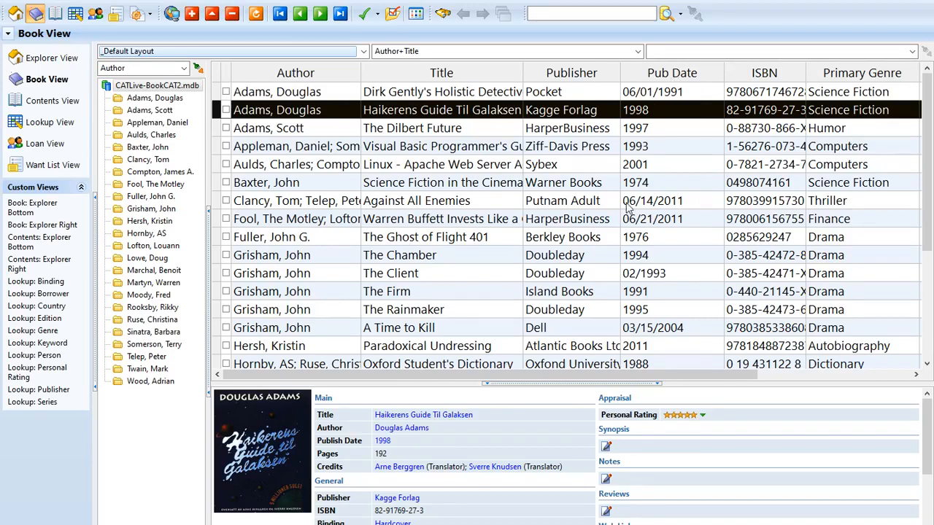
pyautogui.rightClick(310, 54)
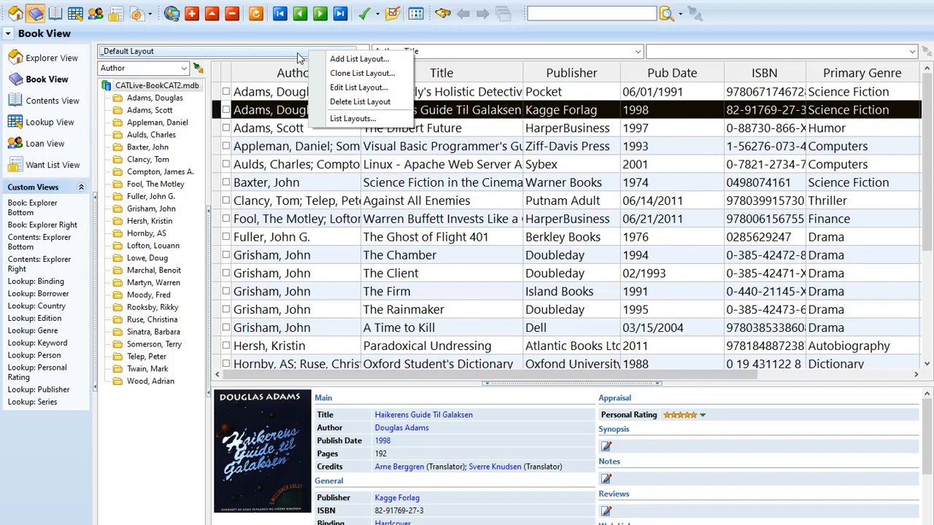
pyautogui.click(334, 90)
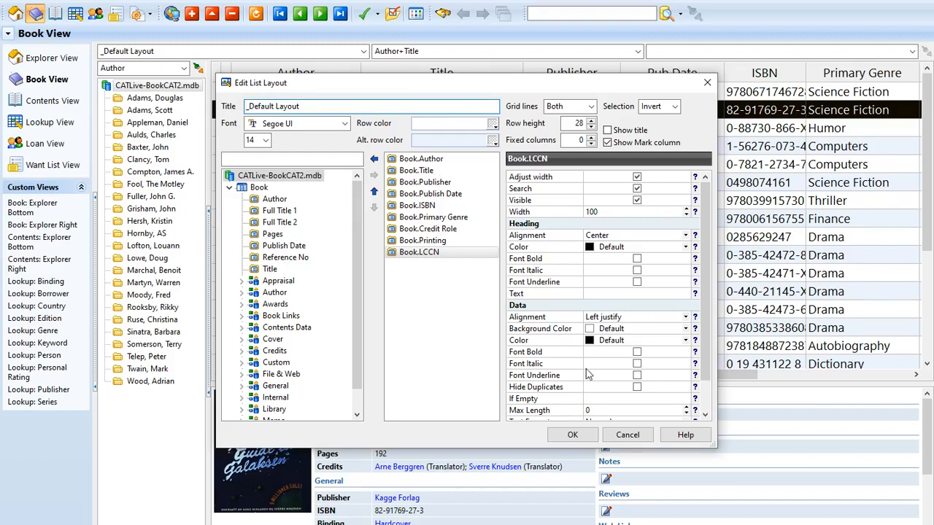
pyautogui.moveTo(706, 370); pyautogui.dragTo(705, 413)
pyautogui.click(626, 434)
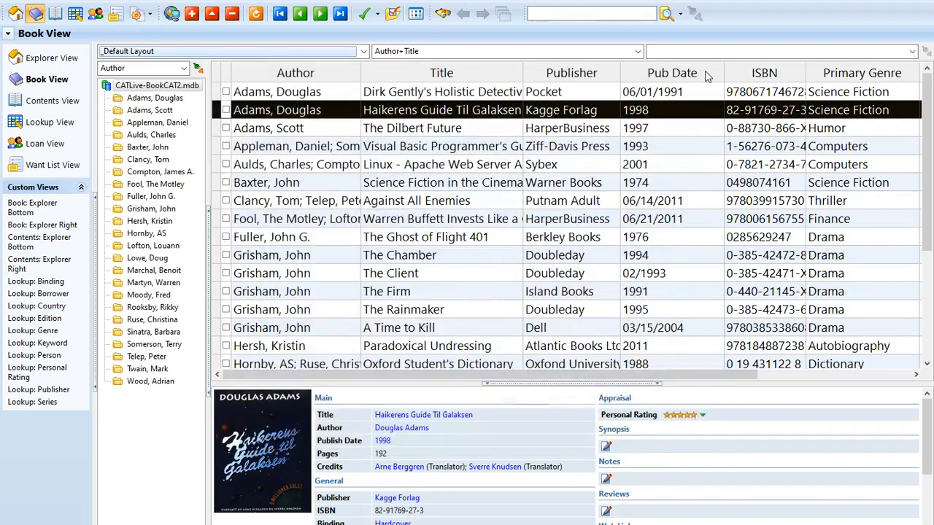
# - Set the Pub Date column to include only Year with the heading text Year, and narrow it to about 60
pyautogui.rightClick(664, 81)
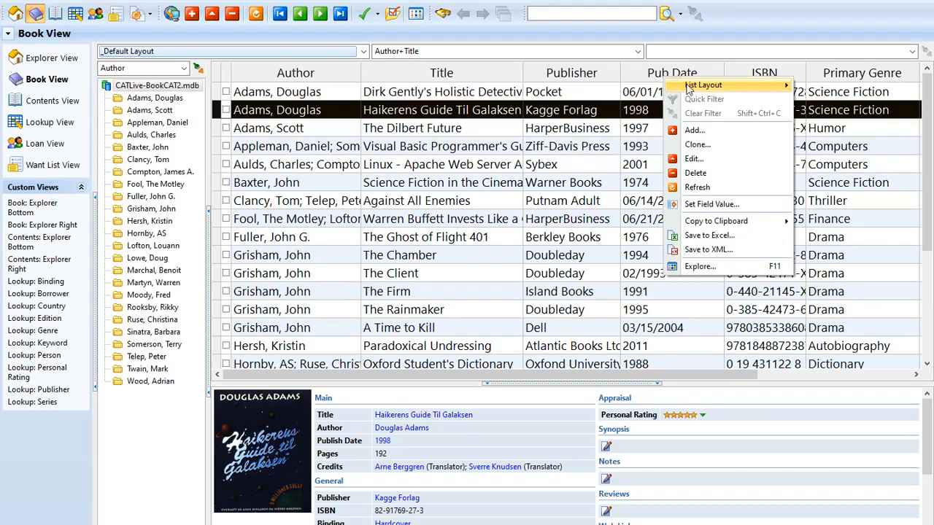
pyautogui.moveTo(688, 88)
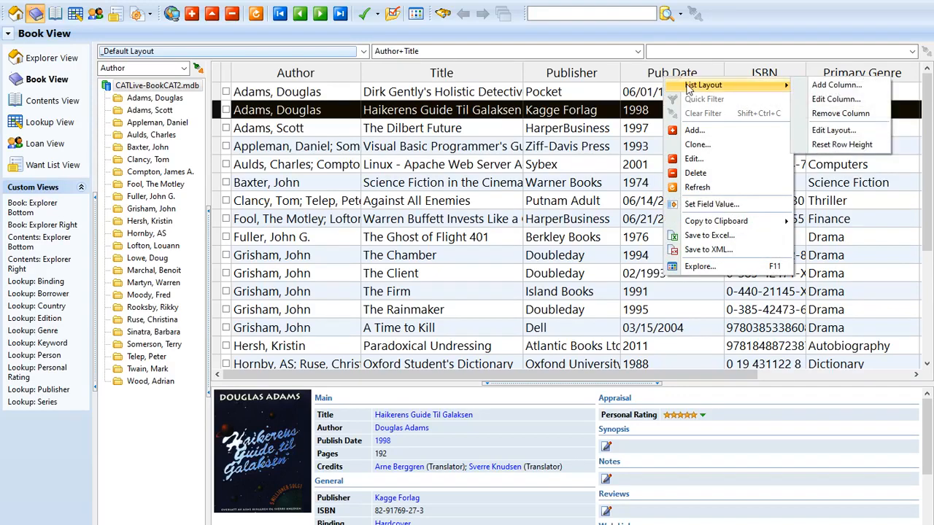
pyautogui.click(869, 104)
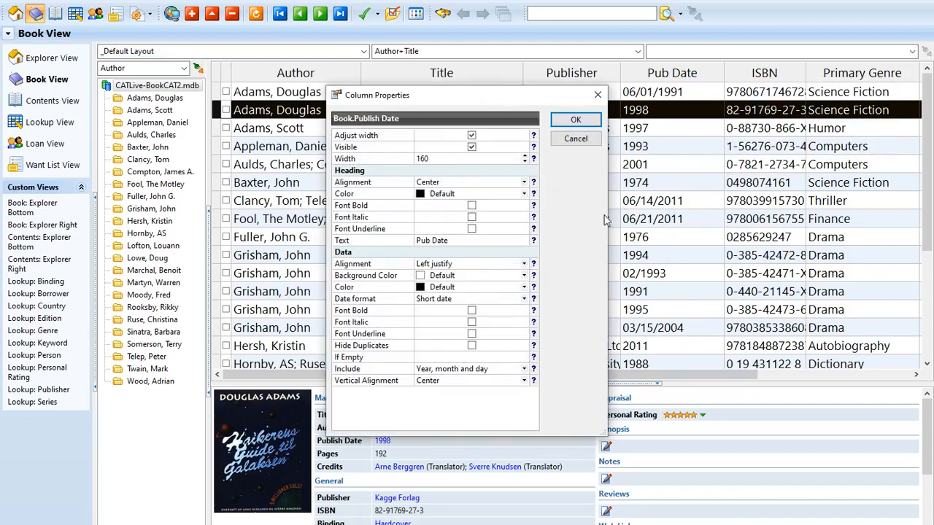
pyautogui.click(522, 371)
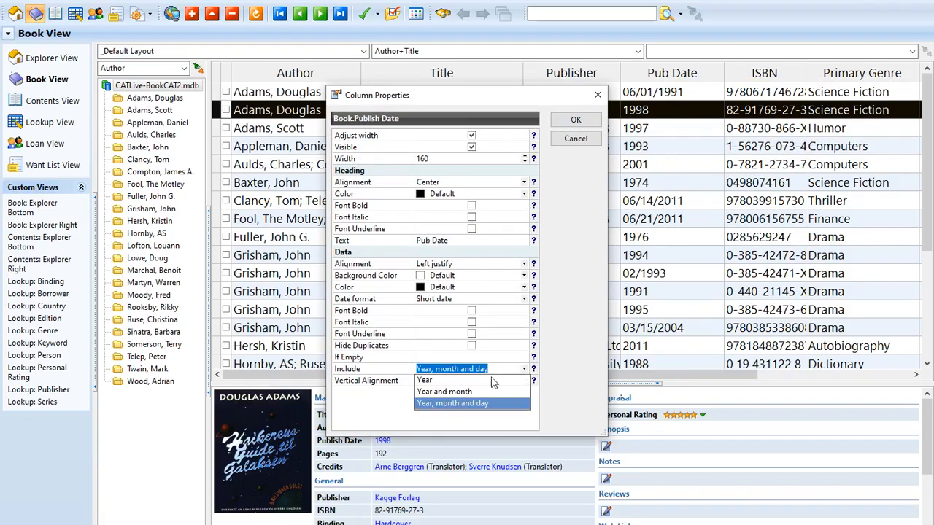
pyautogui.click(494, 380)
pyautogui.click(460, 240)
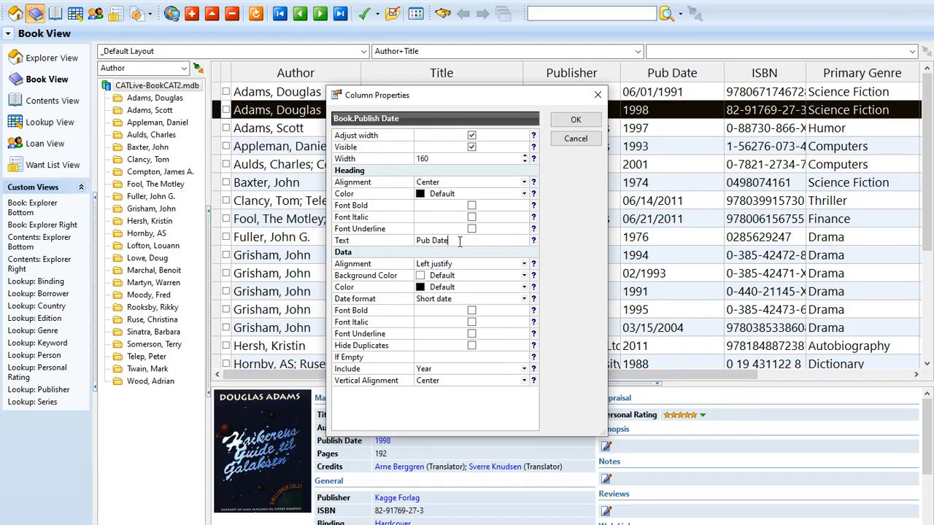
pyautogui.write('Year')
pyautogui.click(575, 122)
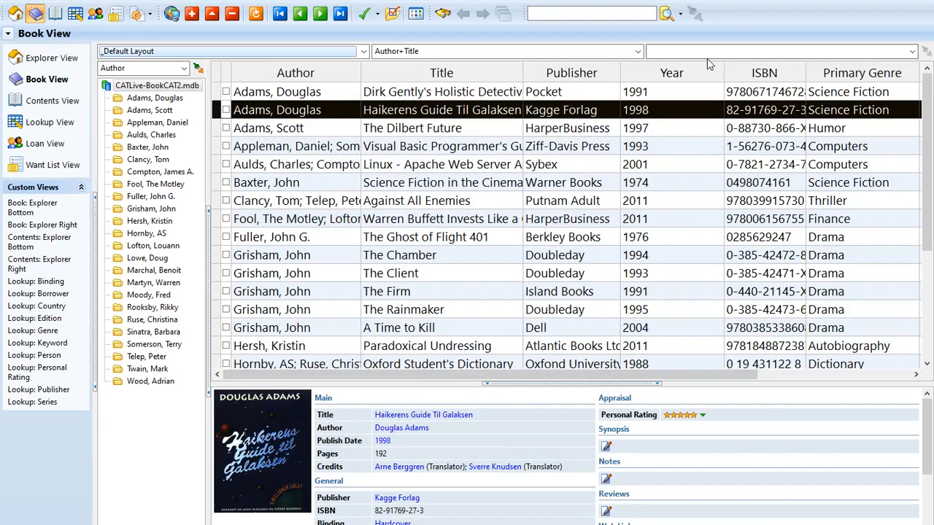
pyautogui.moveTo(725, 73); pyautogui.dragTo(658, 67)
# - Examine the Year column's properties, including the width and the date format, include and data alignment options, and close them without changes
pyautogui.rightClick(650, 81)
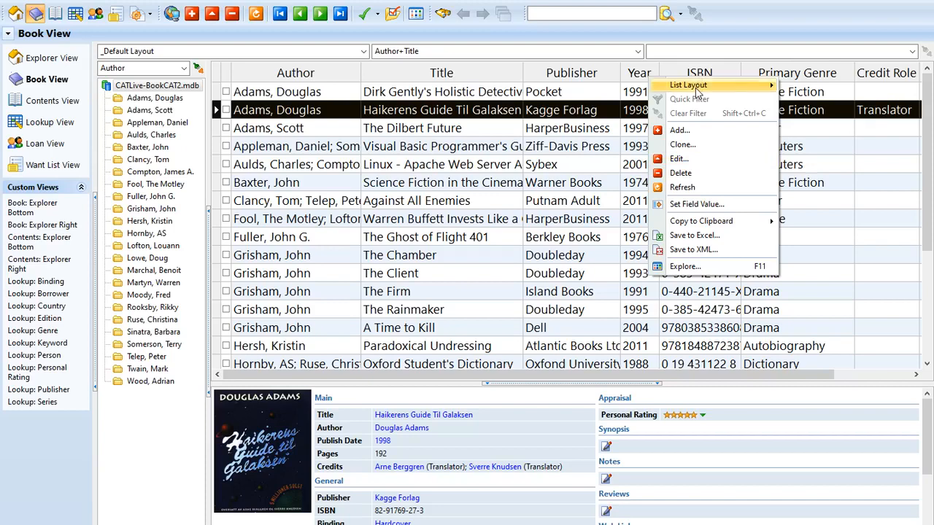
pyautogui.moveTo(730, 87)
pyautogui.click(821, 98)
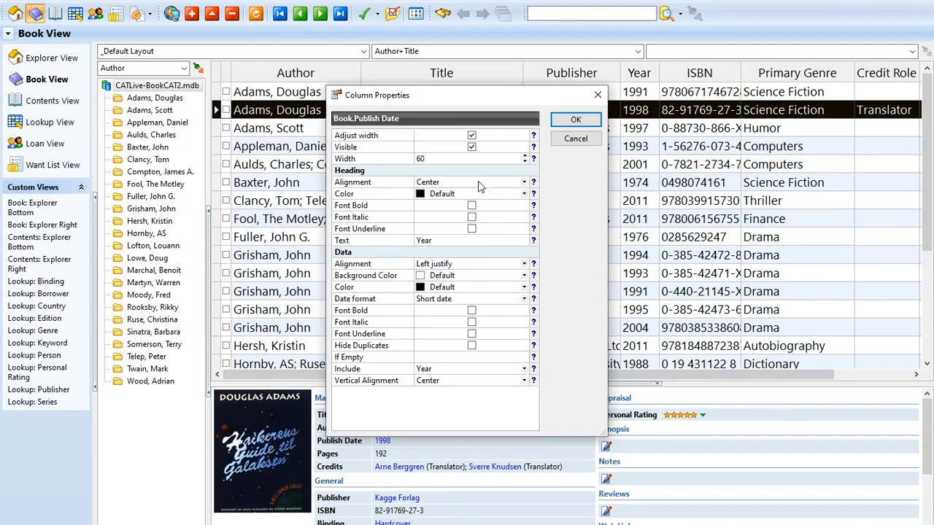
pyautogui.click(451, 159)
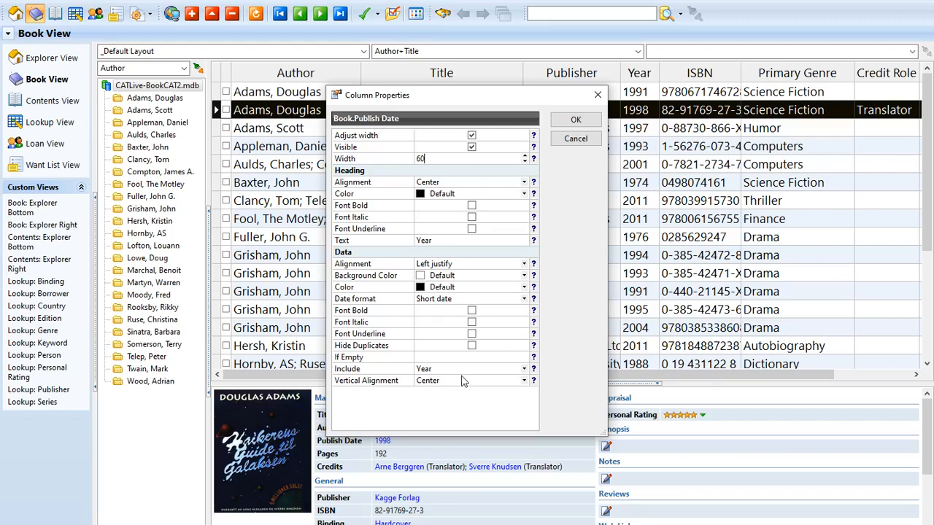
pyautogui.click(526, 299)
pyautogui.click(576, 306)
pyautogui.click(525, 369)
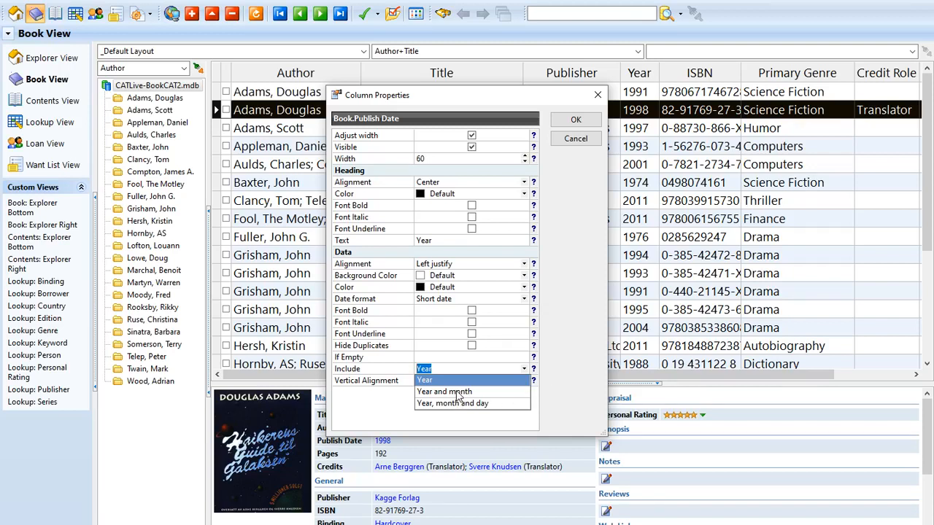
pyautogui.click(558, 308)
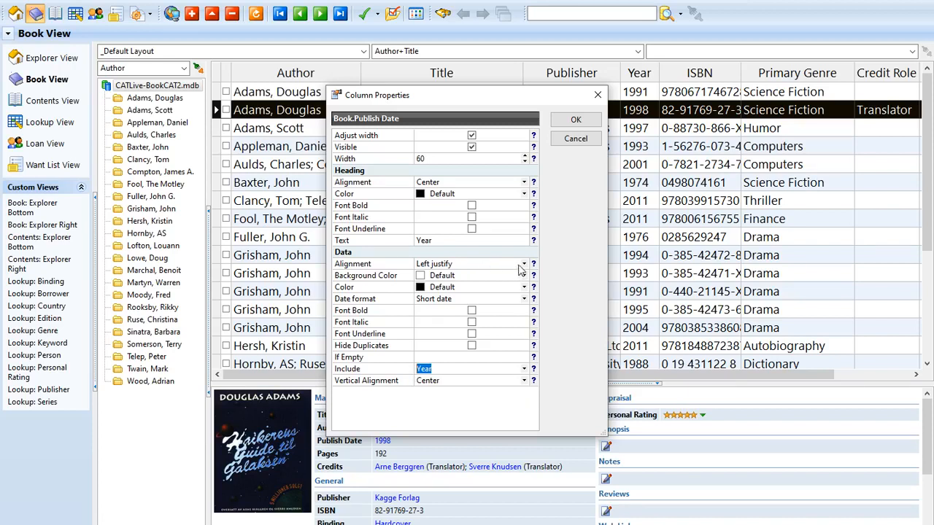
pyautogui.click(523, 264)
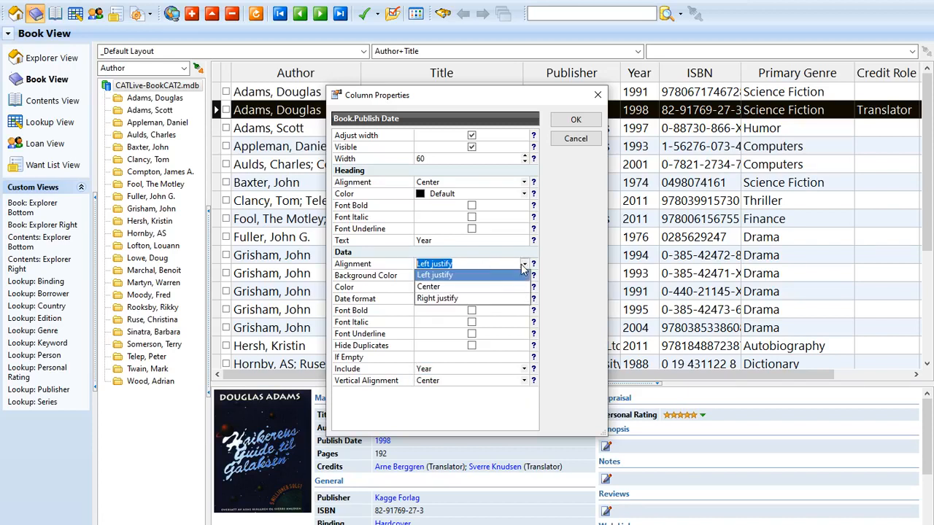
pyautogui.click(590, 243)
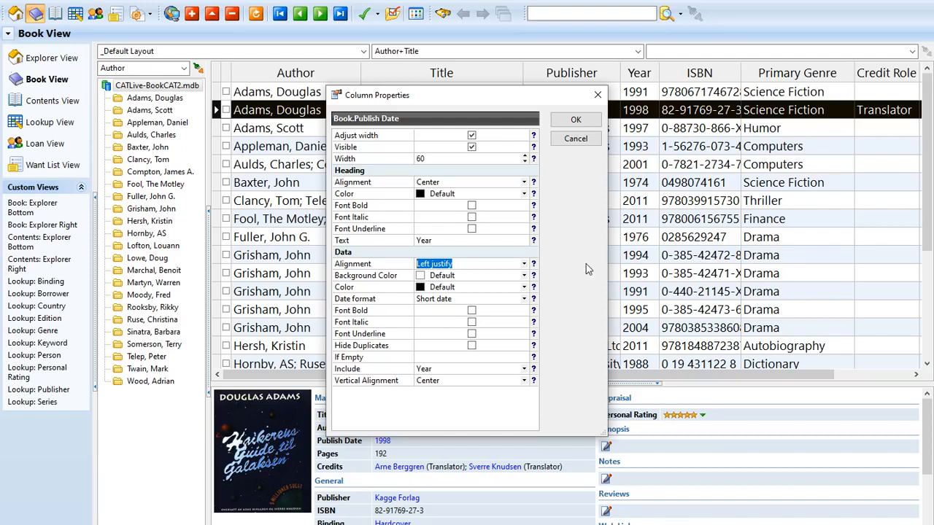
pyautogui.click(575, 143)
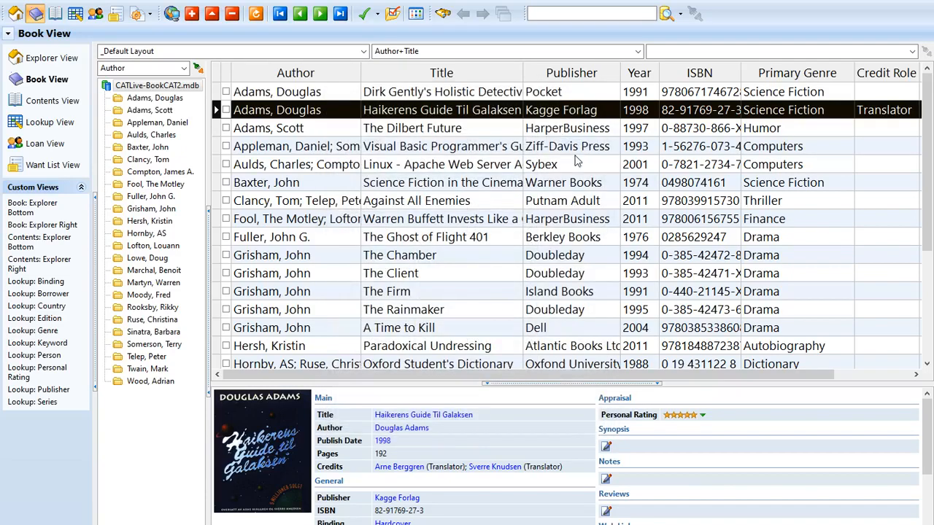
# - Set the grid lines of _Default Layout to None and apply the change to the book list
pyautogui.rightClick(263, 53)
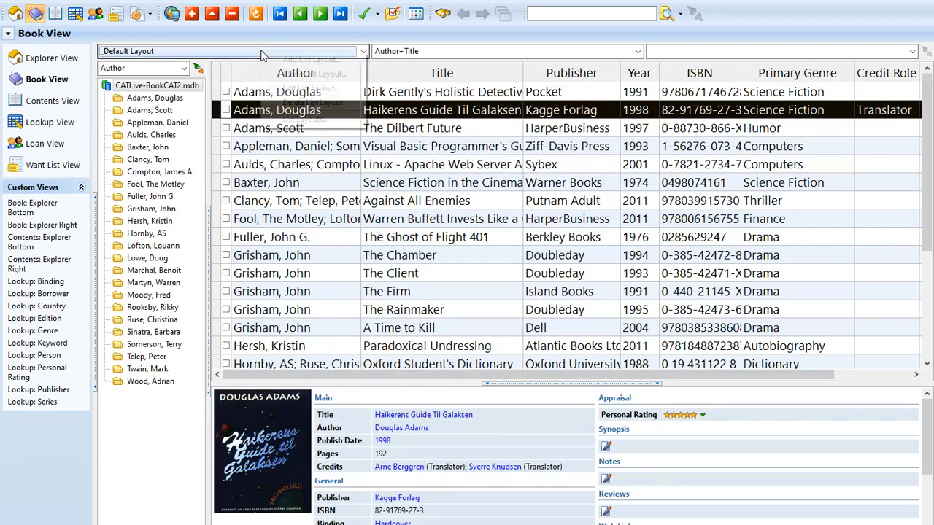
pyautogui.click(307, 88)
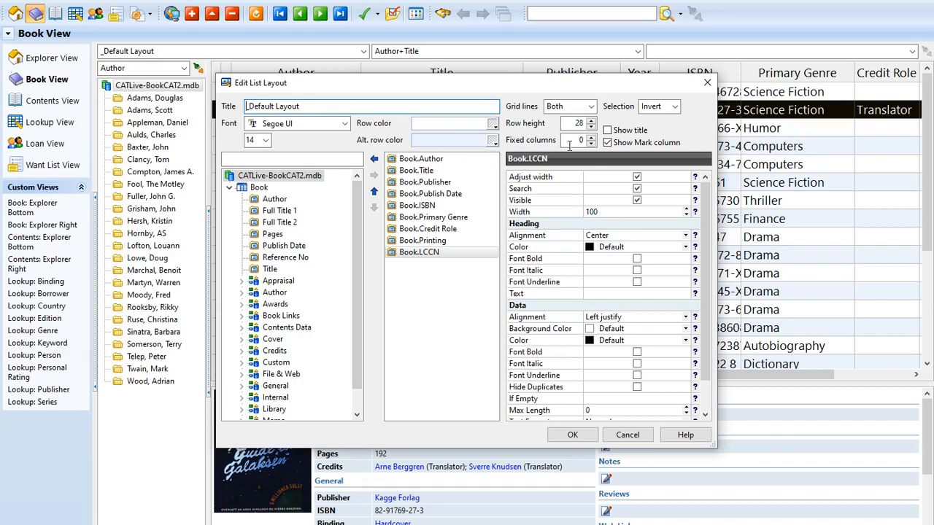
pyautogui.click(572, 106)
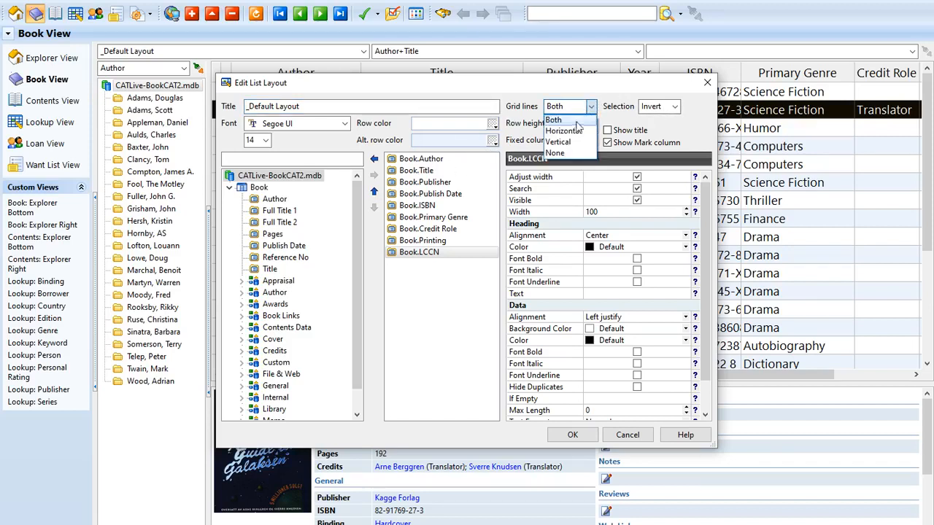
pyautogui.click(566, 153)
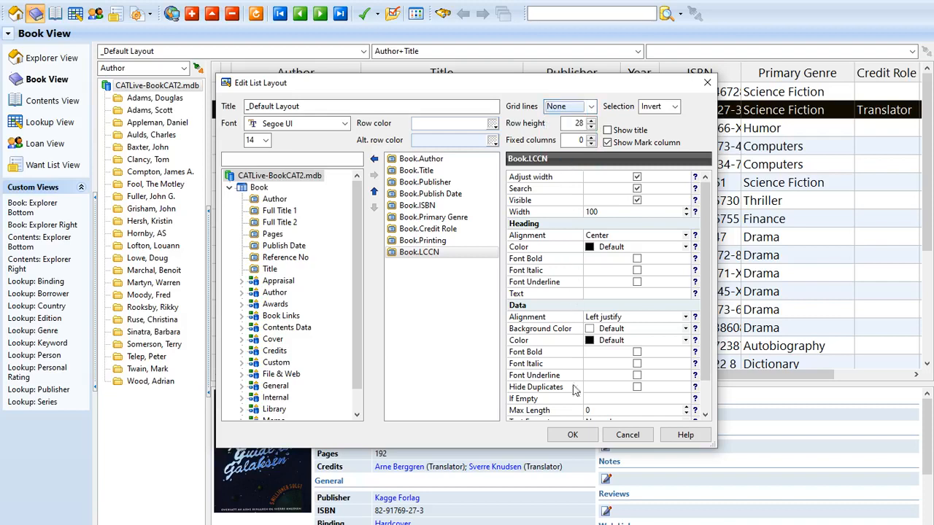
pyautogui.click(568, 437)
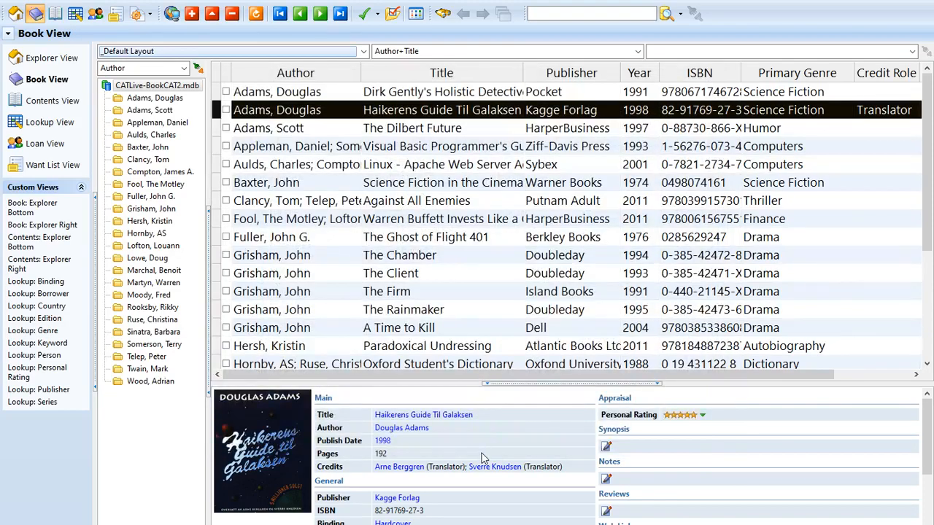
# - Set the grid lines of _Default Layout back to Both
pyautogui.rightClick(221, 54)
pyautogui.click(269, 91)
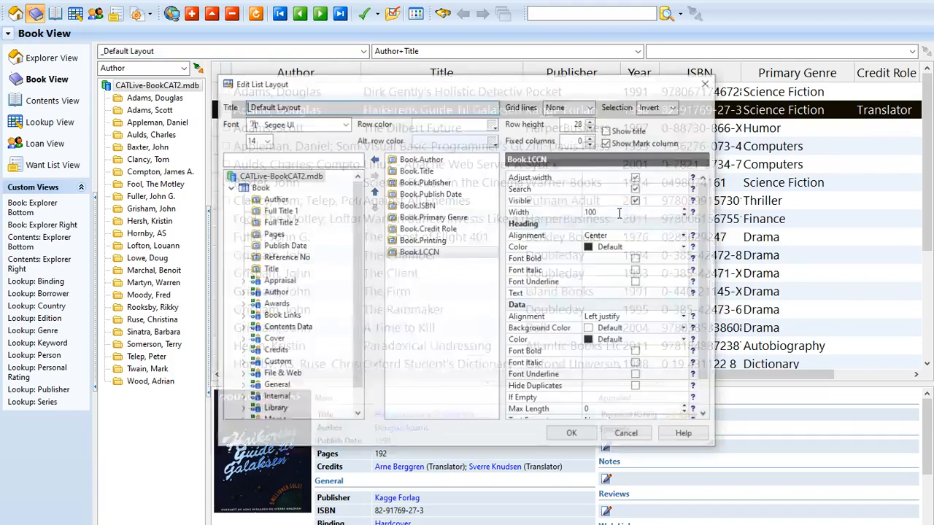
pyautogui.click(582, 106)
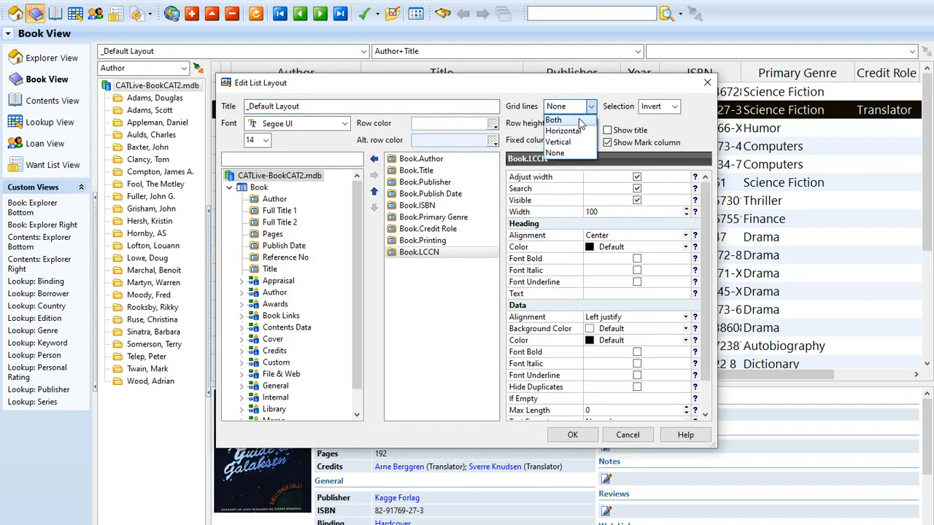
pyautogui.click(580, 120)
pyautogui.click(578, 107)
pyautogui.click(605, 91)
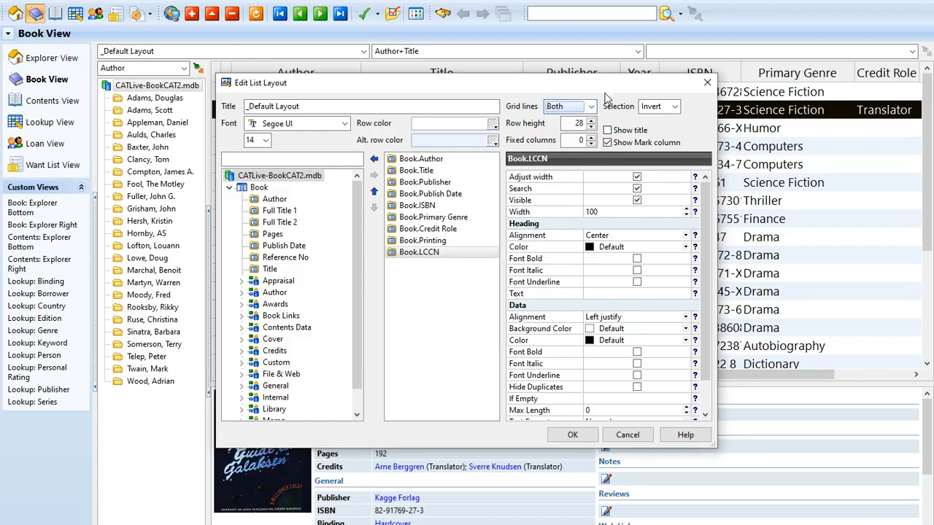
# - Set the selection style of _Default Layout to None, accept it, and select the title Haikerens Guide Til Galaksen in the list
pyautogui.click(674, 107)
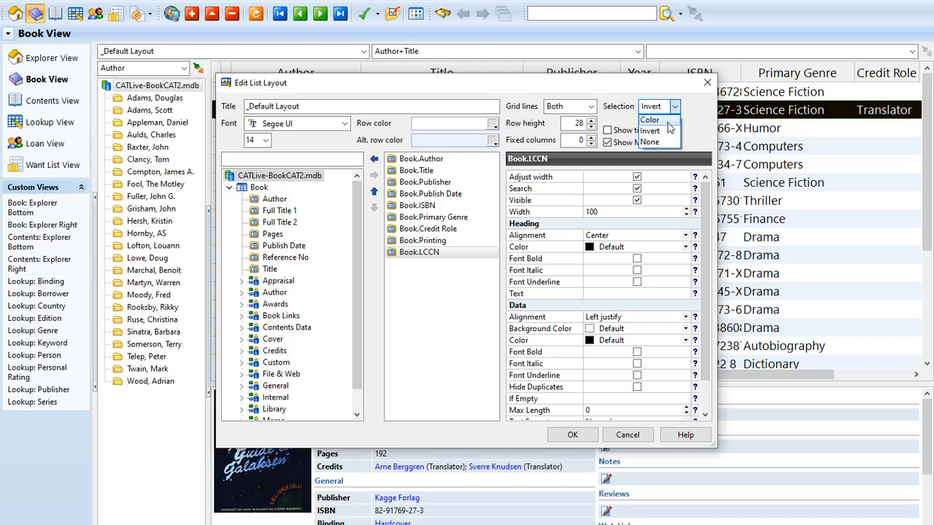
pyautogui.click(667, 120)
pyautogui.click(674, 107)
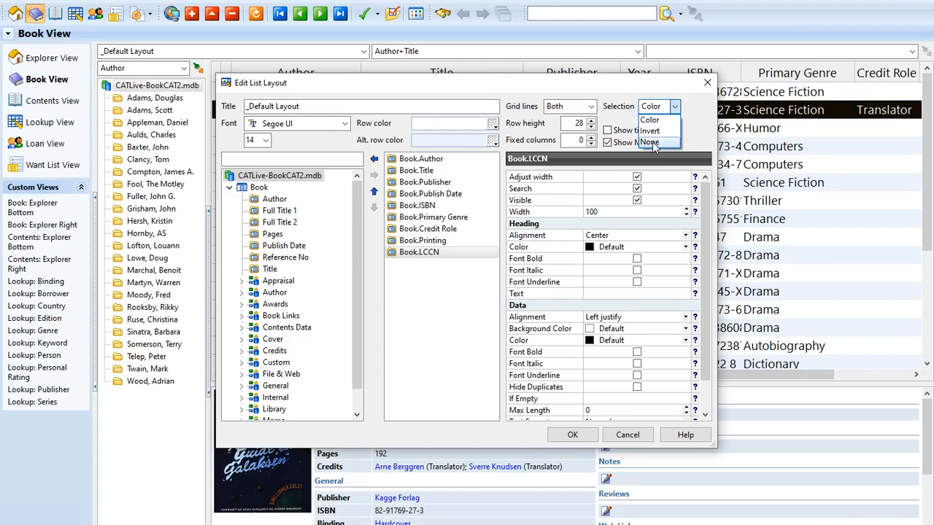
pyautogui.click(654, 143)
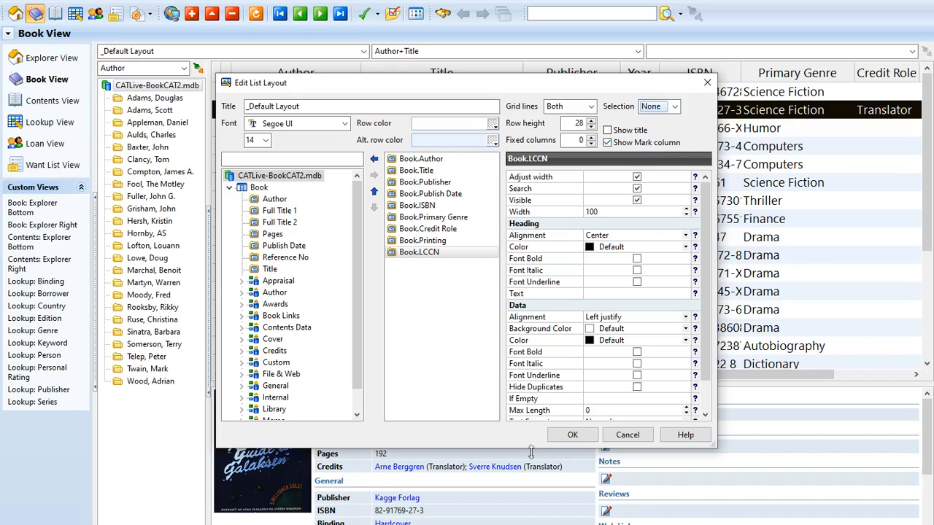
pyautogui.click(577, 437)
pyautogui.click(453, 114)
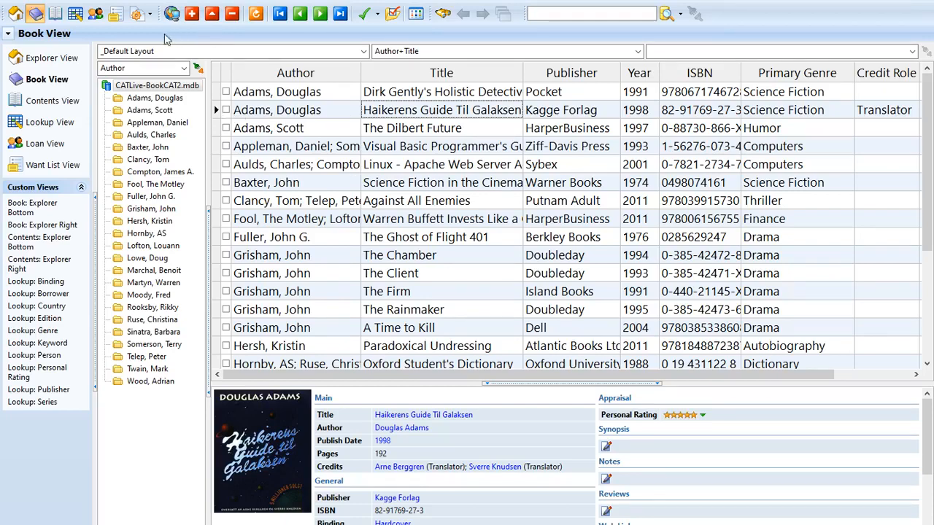
# - Open _Default Layout for editing and set its selection style to Color
pyautogui.rightClick(164, 53)
pyautogui.click(217, 82)
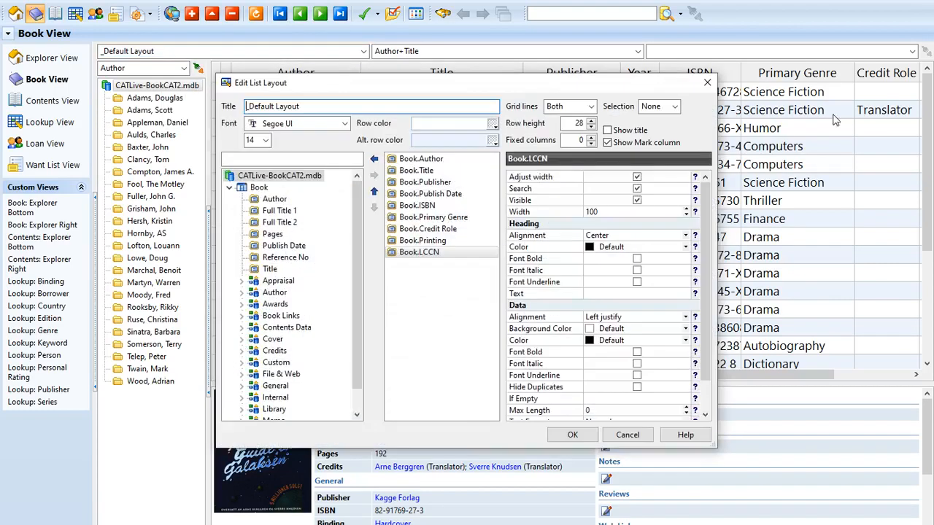
pyautogui.click(673, 108)
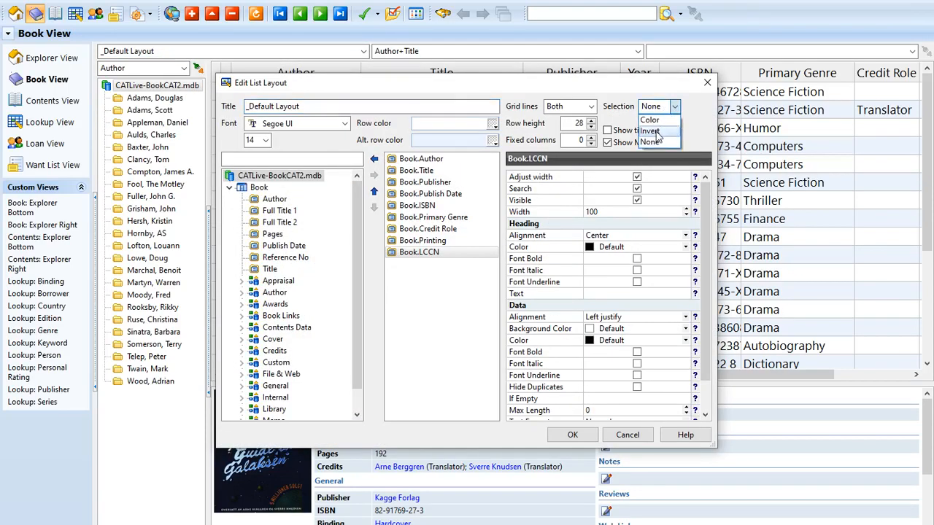
pyautogui.click(649, 120)
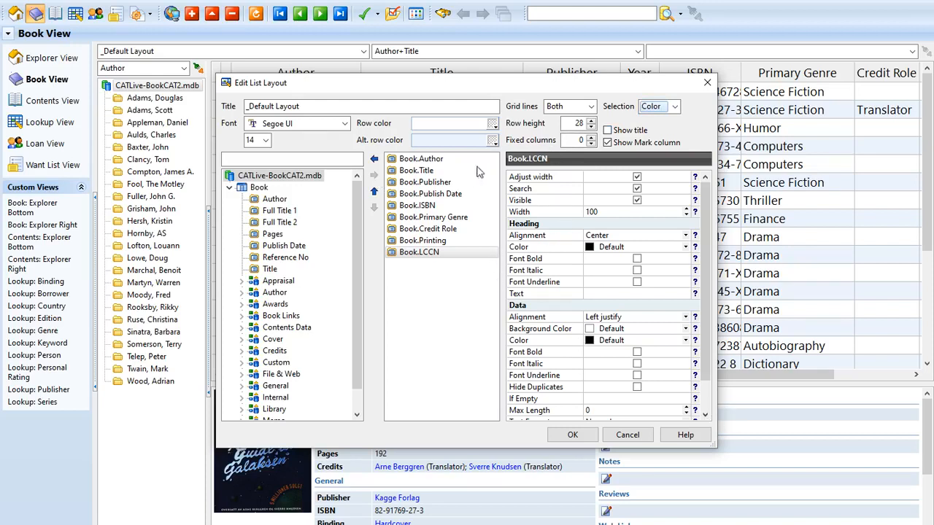
# - Set the row color of _Default Layout to green and the alternate row color to purple, and apply the colors to the book list
pyautogui.click(494, 124)
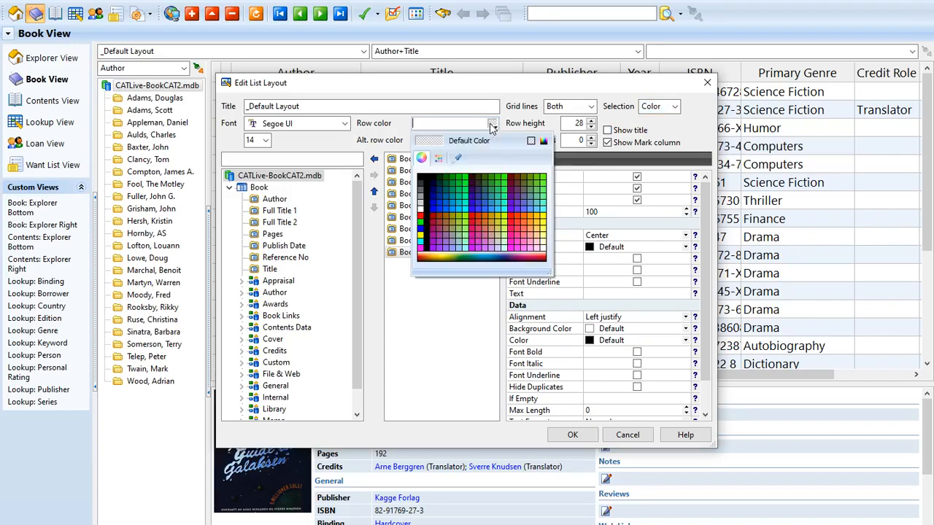
pyautogui.click(421, 219)
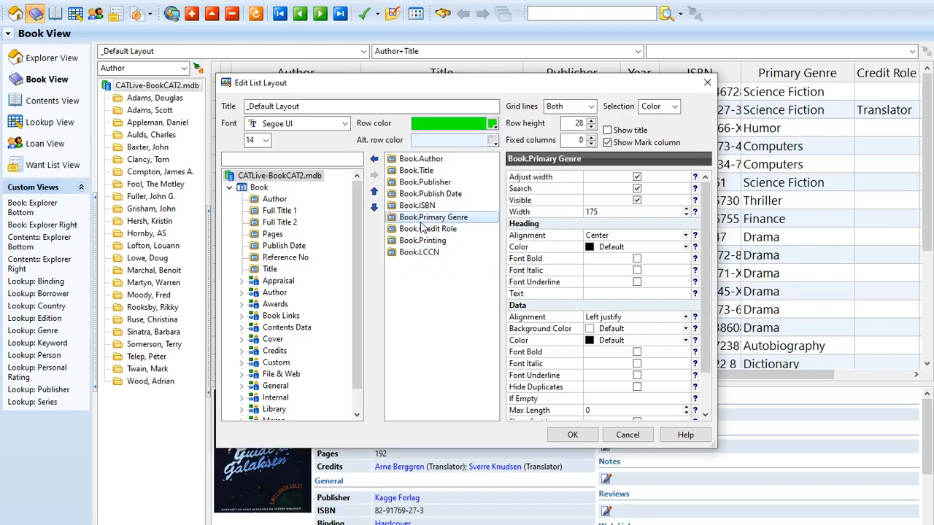
pyautogui.click(494, 140)
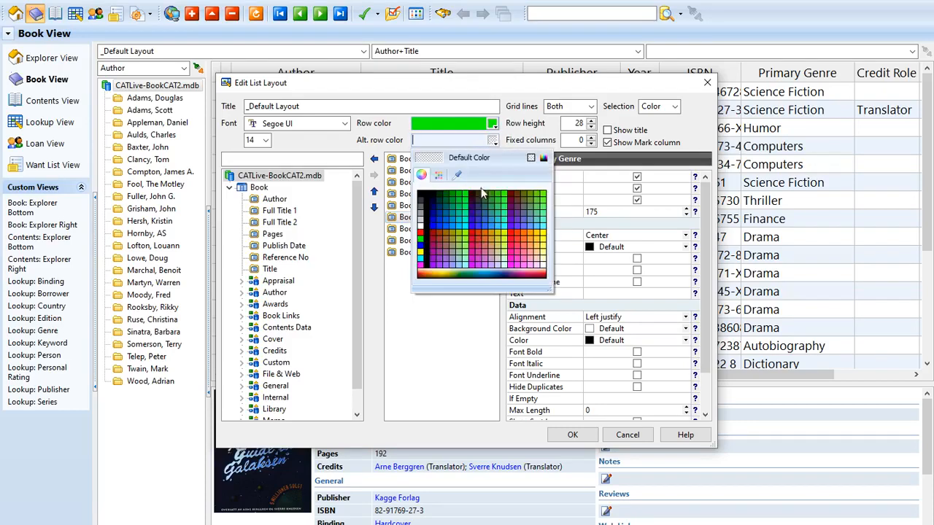
pyautogui.click(484, 260)
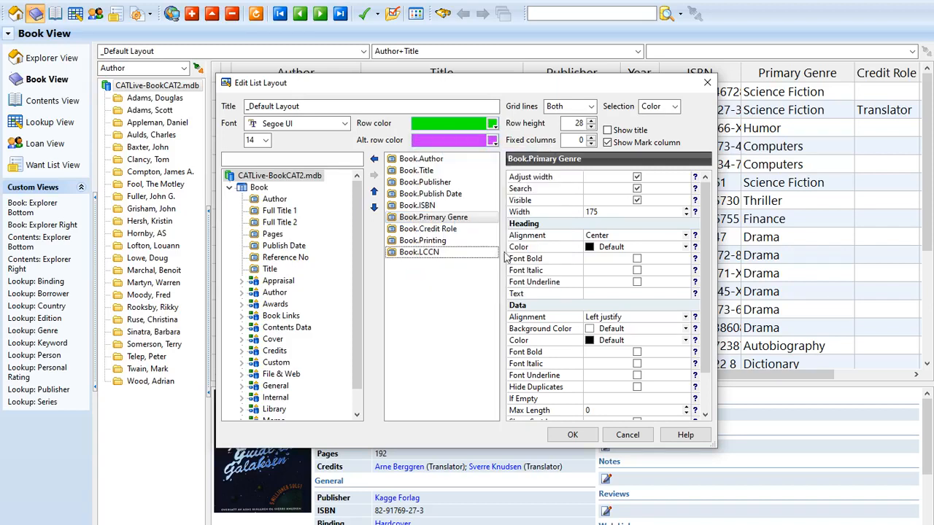
pyautogui.click(572, 436)
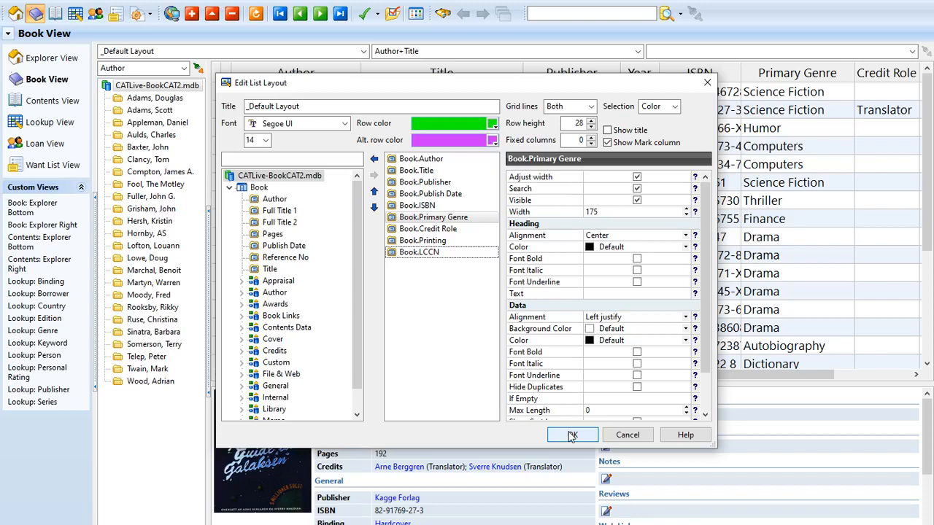
pyautogui.click(573, 435)
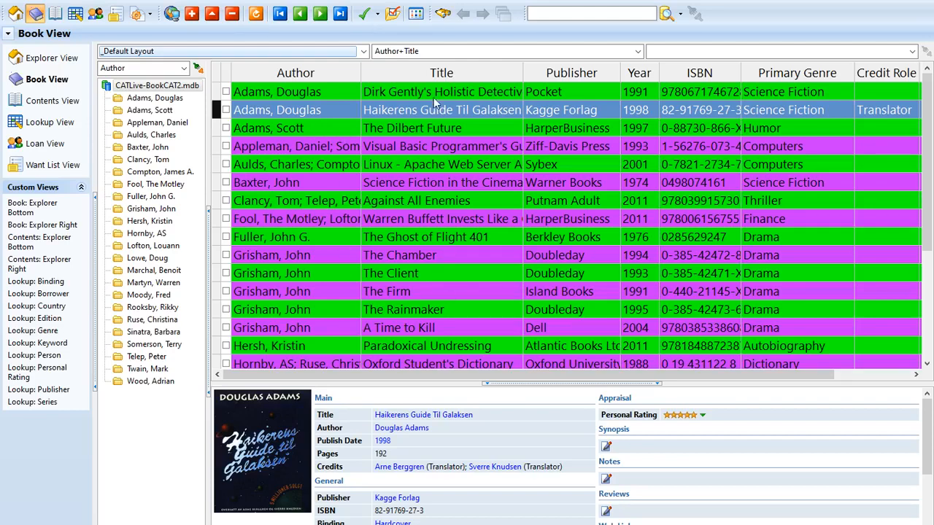
# - Change the row color of _Default Layout to cyan and the alternate row color to light blue, and apply the change
pyautogui.rightClick(272, 57)
pyautogui.click(318, 88)
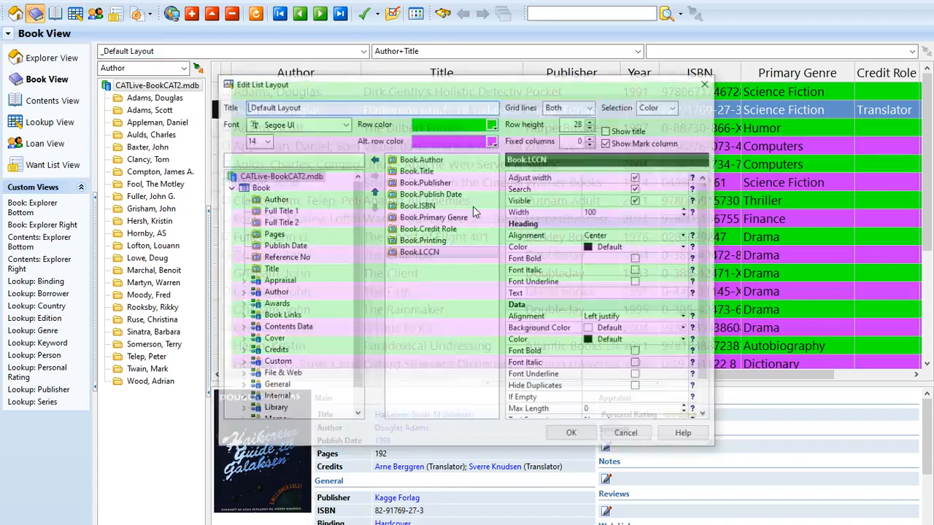
pyautogui.click(493, 125)
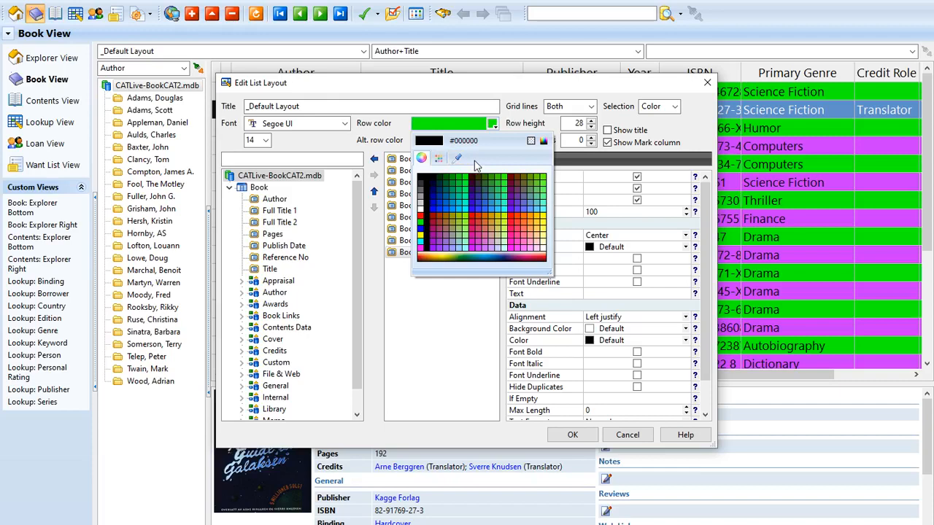
pyautogui.click(423, 234)
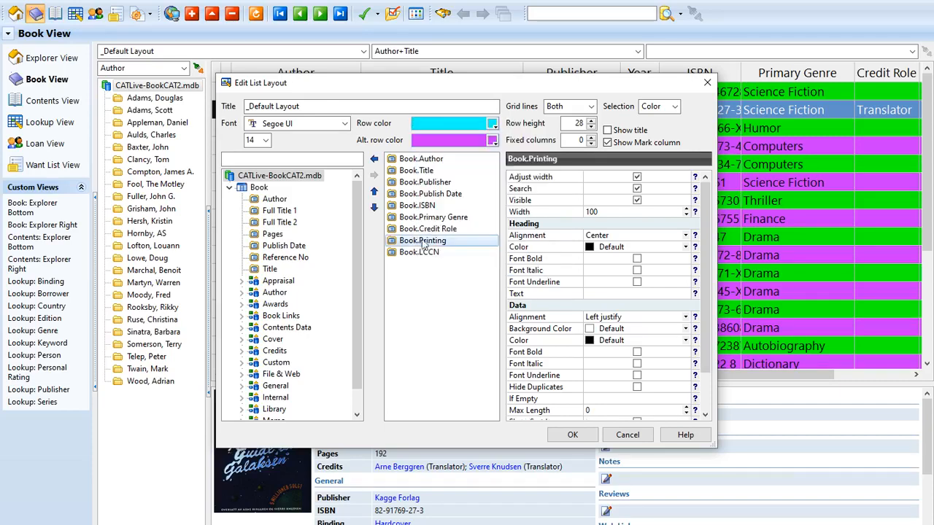
pyautogui.click(493, 141)
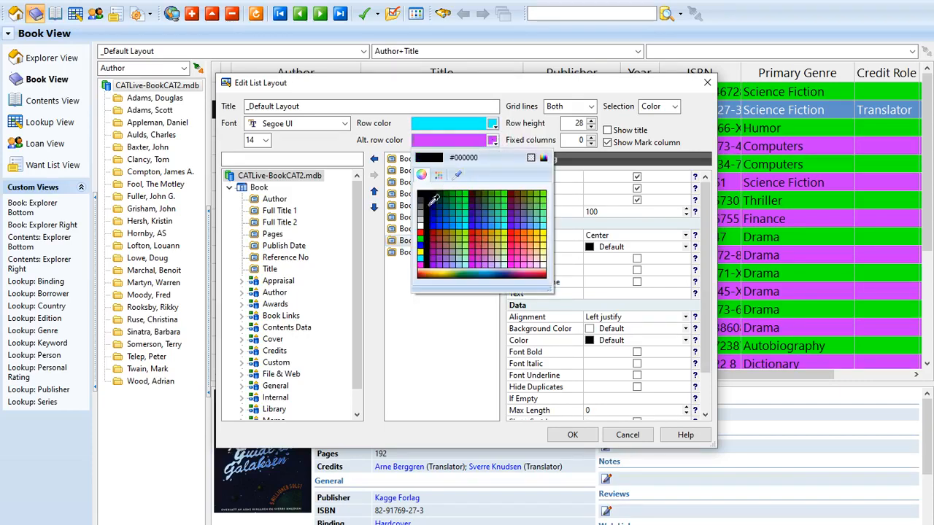
pyautogui.click(457, 256)
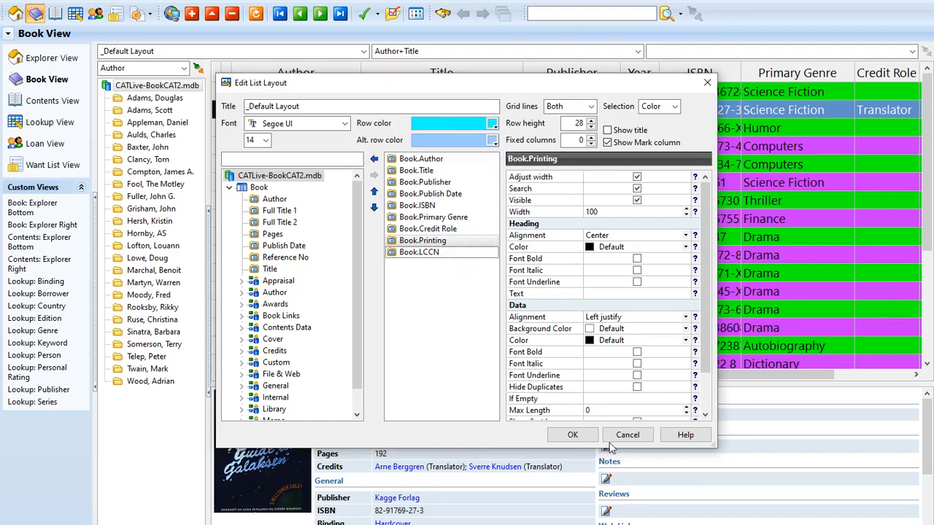
pyautogui.click(573, 435)
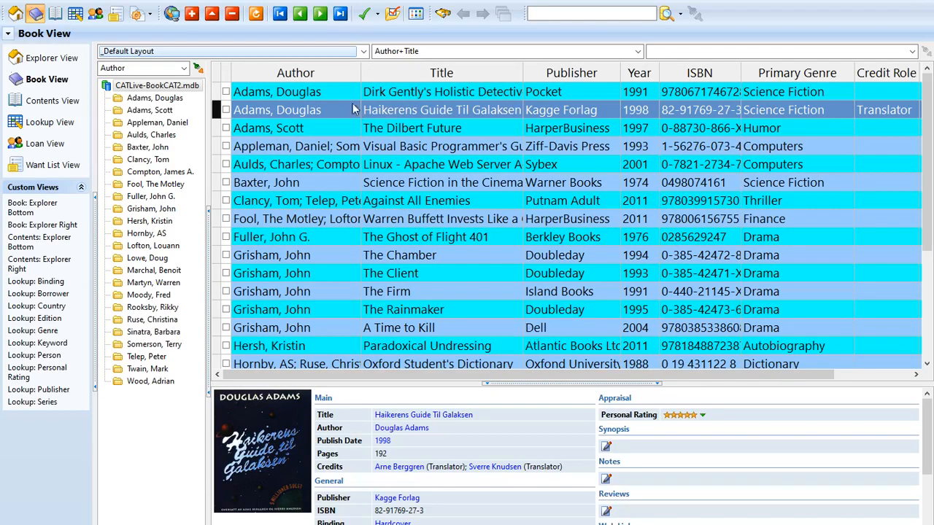
# - Open the manager for list layouts and reset all the layouts, confirming the reset
pyautogui.rightClick(279, 57)
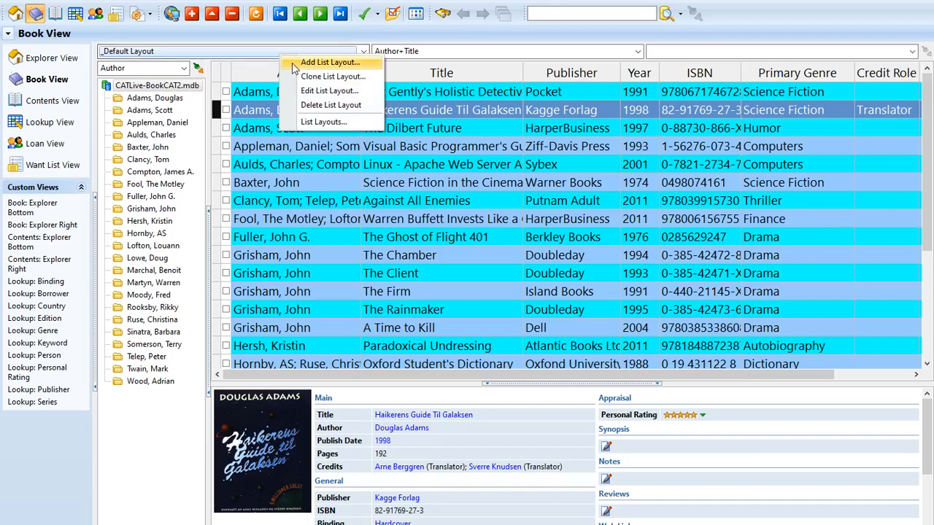
pyautogui.click(319, 122)
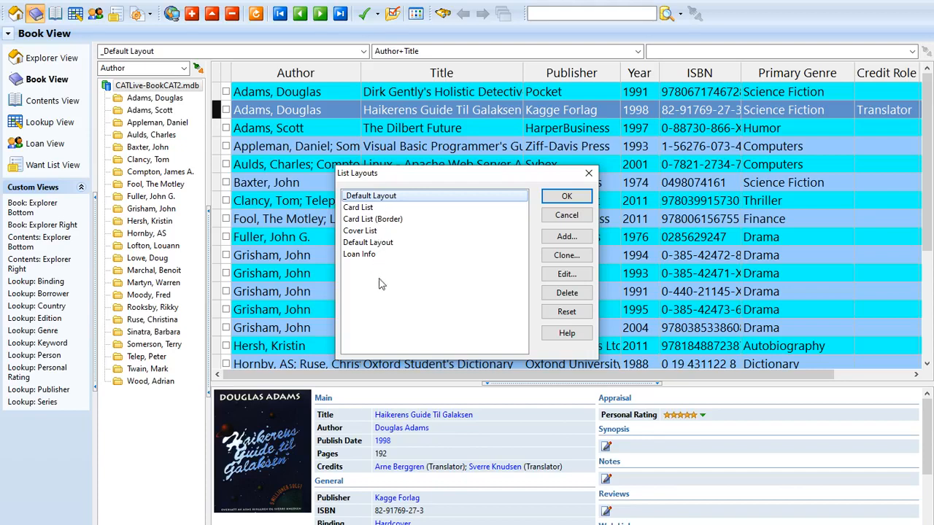
pyautogui.click(574, 315)
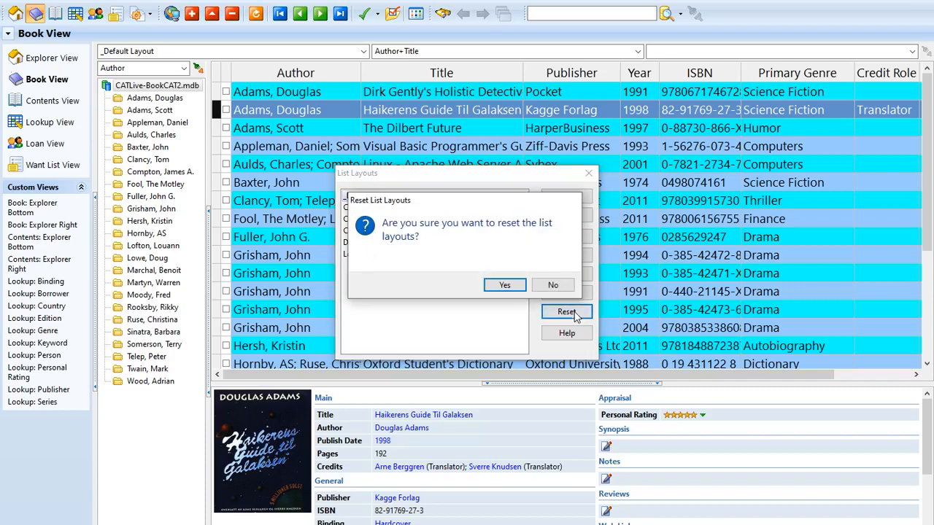
pyautogui.click(497, 290)
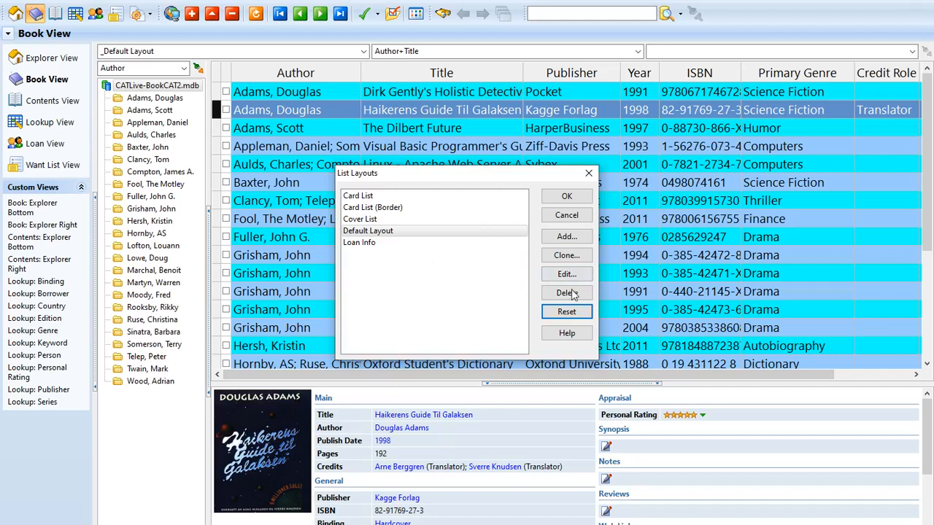
# - Add a card list layout titled Test with its title shown, and apply it to the book list
pyautogui.click(564, 237)
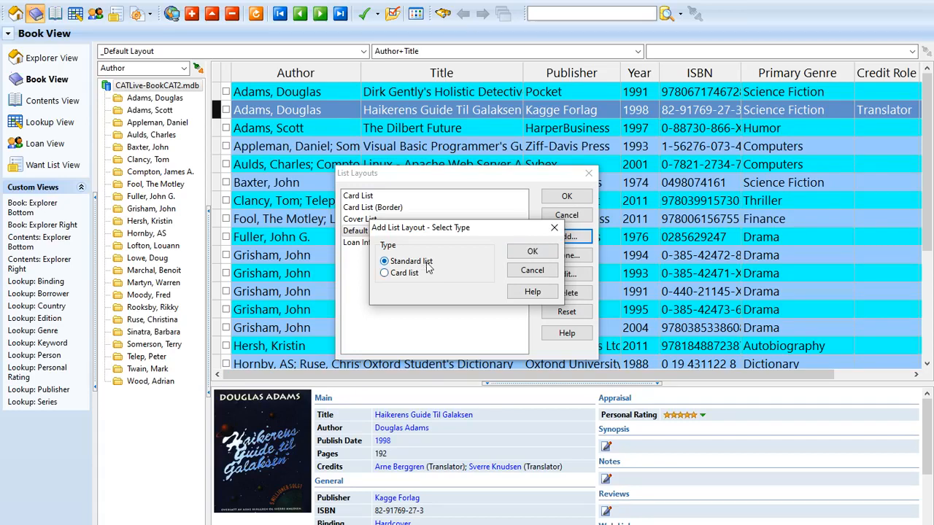
pyautogui.click(406, 275)
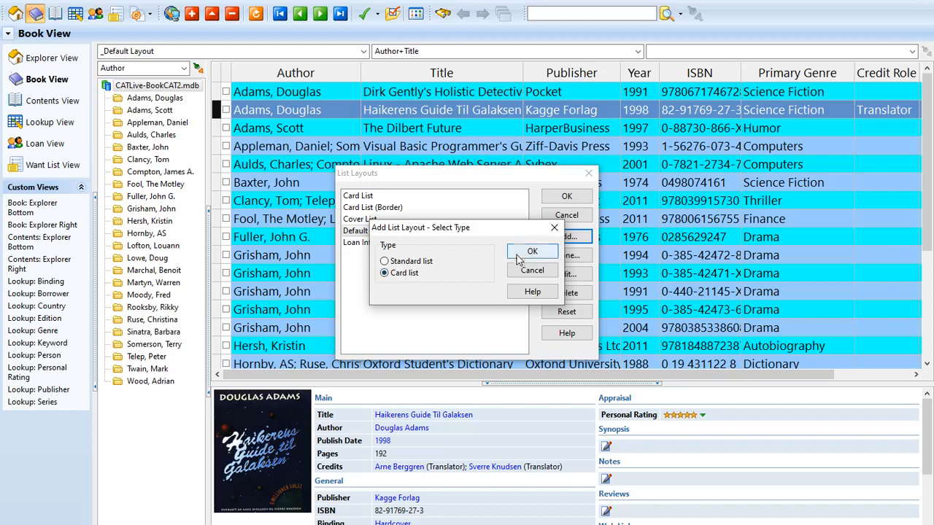
pyautogui.click(529, 253)
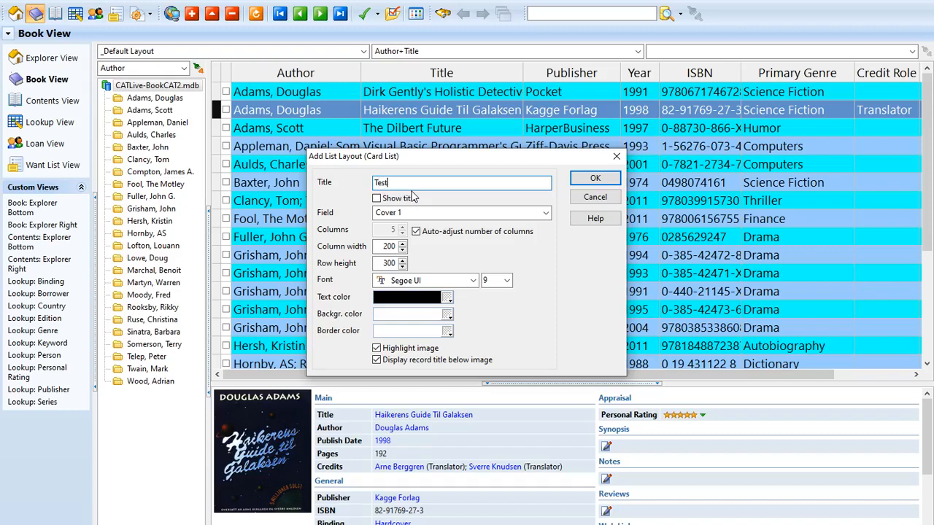
pyautogui.click(408, 198)
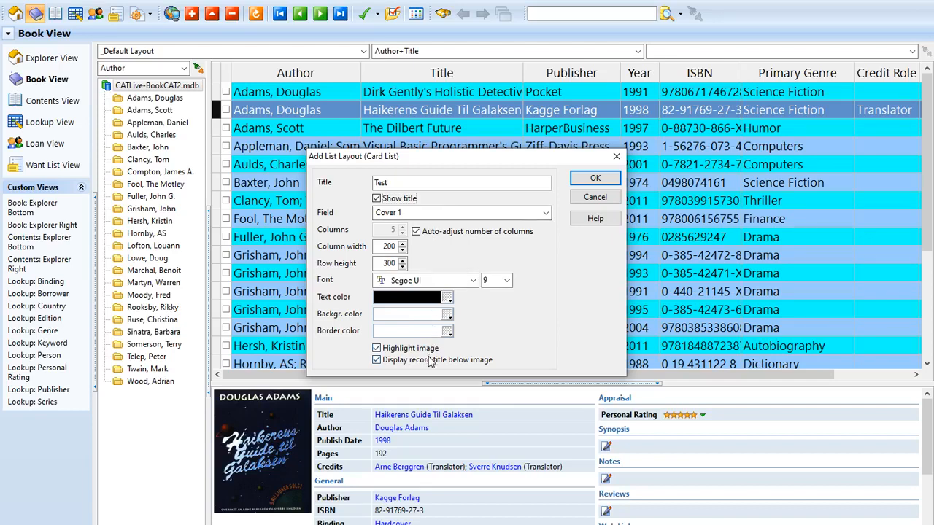
pyautogui.click(594, 182)
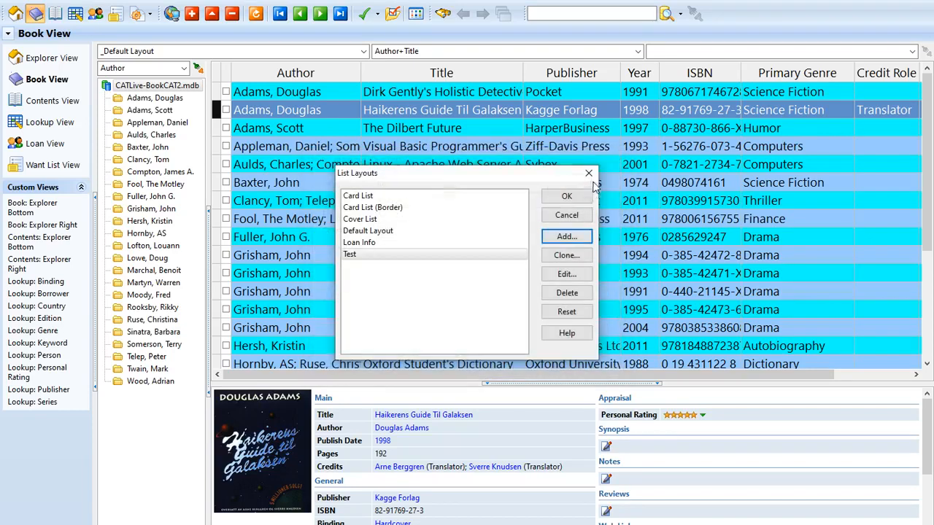
pyautogui.click(567, 197)
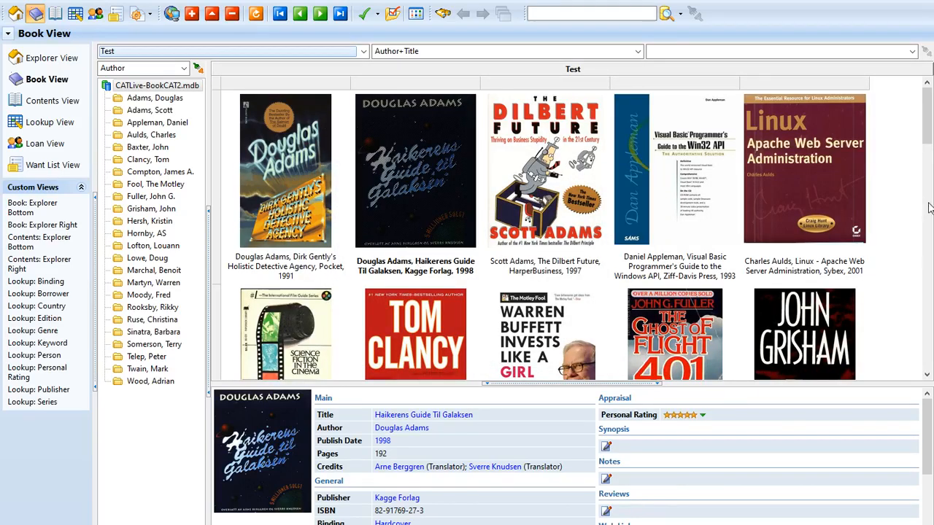
# - Browse the book covers in the Test layout, select The Rainmaker and look at its record
pyautogui.scroll(-1, 926, 347)
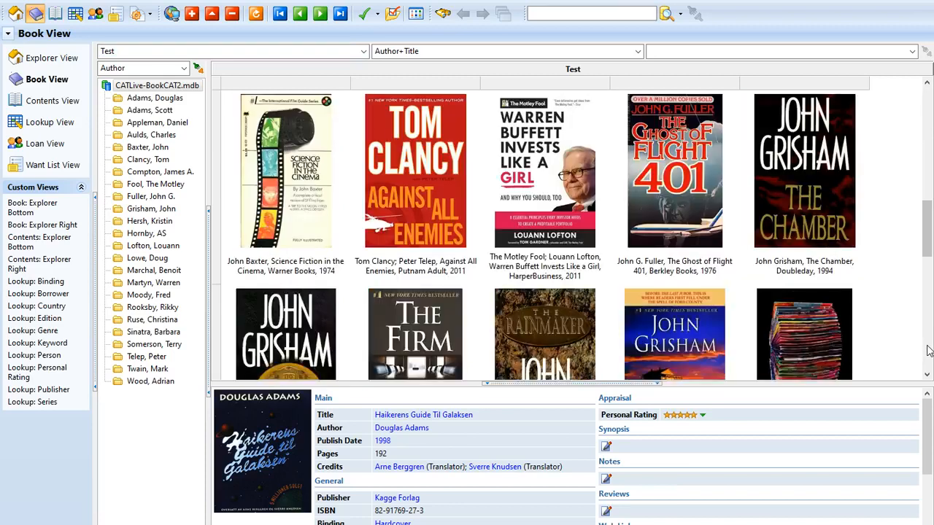
pyautogui.scroll(-1, 925, 347)
pyautogui.click(538, 153)
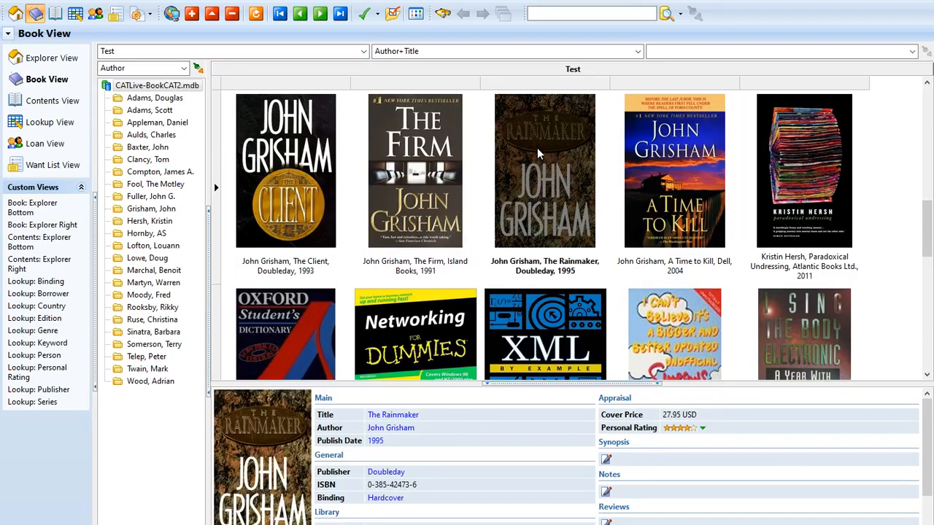
pyautogui.doubleClick(538, 153)
pyautogui.click(694, 176)
# - Switch the book list to Default Layout and view its layout settings, closing them without changes
pyautogui.click(363, 51)
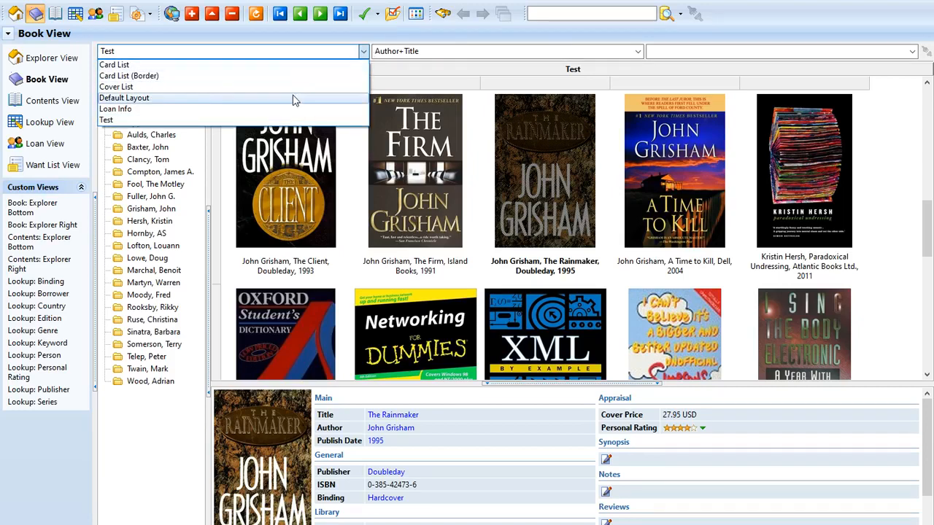
pyautogui.click(292, 101)
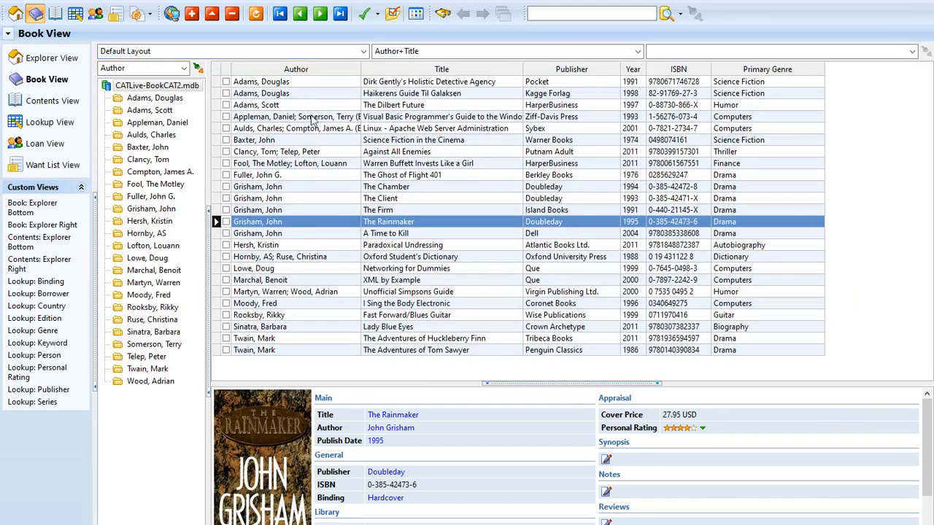
pyautogui.rightClick(265, 51)
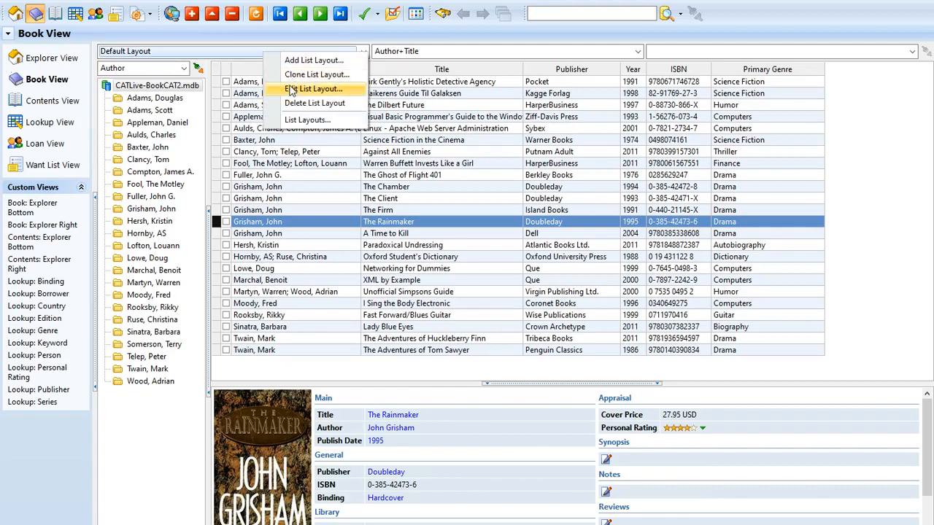
pyautogui.click(305, 89)
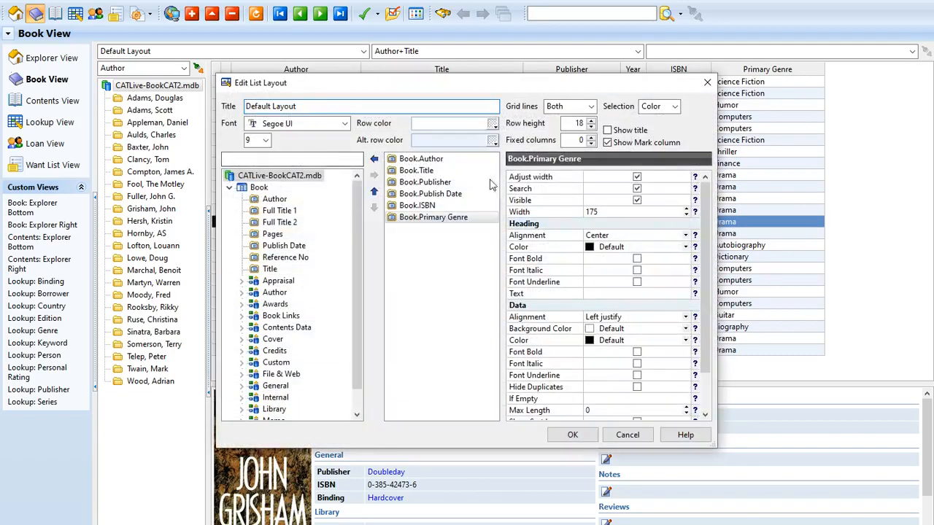
pyautogui.click(629, 441)
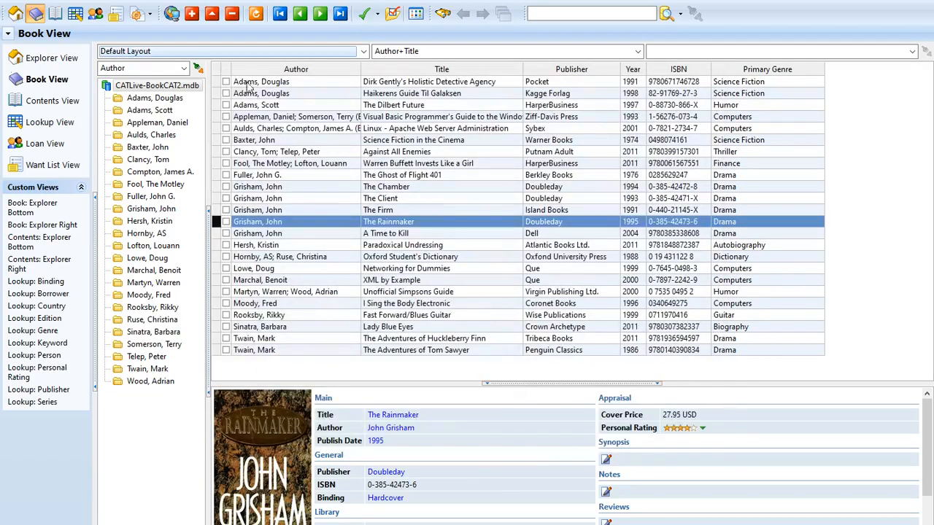
# - Look at the types offered for a new list layout and close the choice without adding one
pyautogui.rightClick(209, 53)
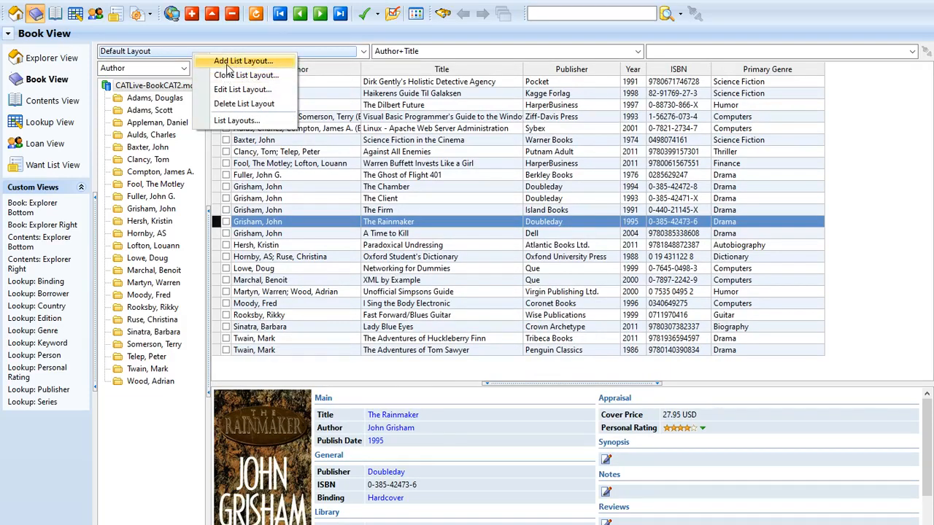
pyautogui.click(241, 61)
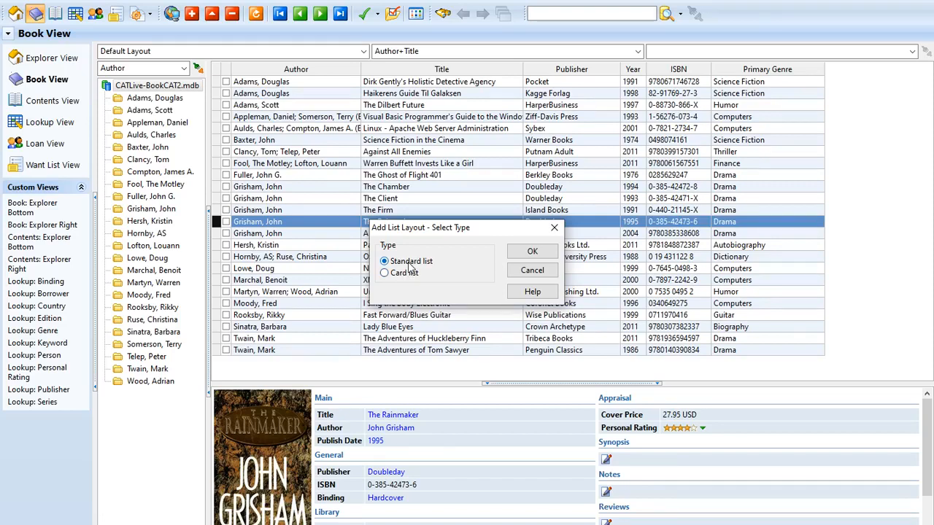
pyautogui.click(532, 271)
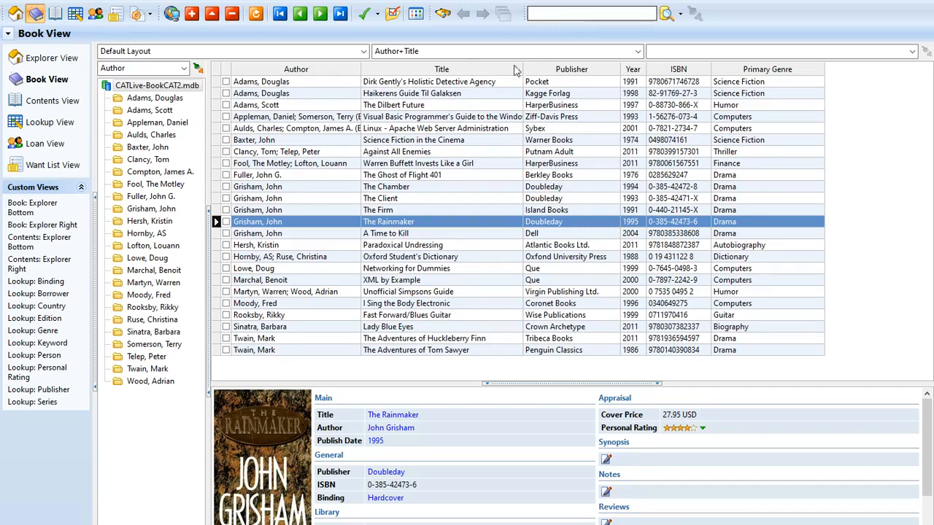
# - Rename the Author+Title sort order as _Default (Author+Title)
pyautogui.rightClick(436, 50)
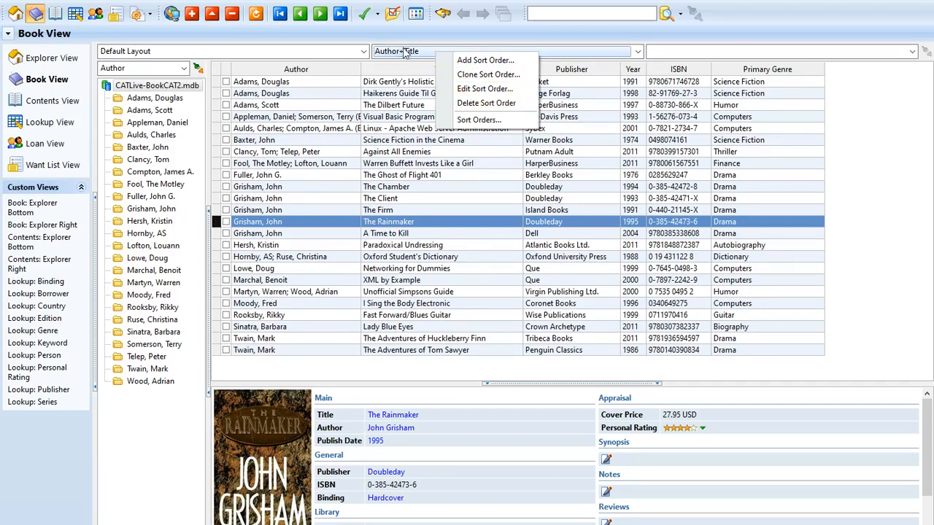
pyautogui.click(482, 120)
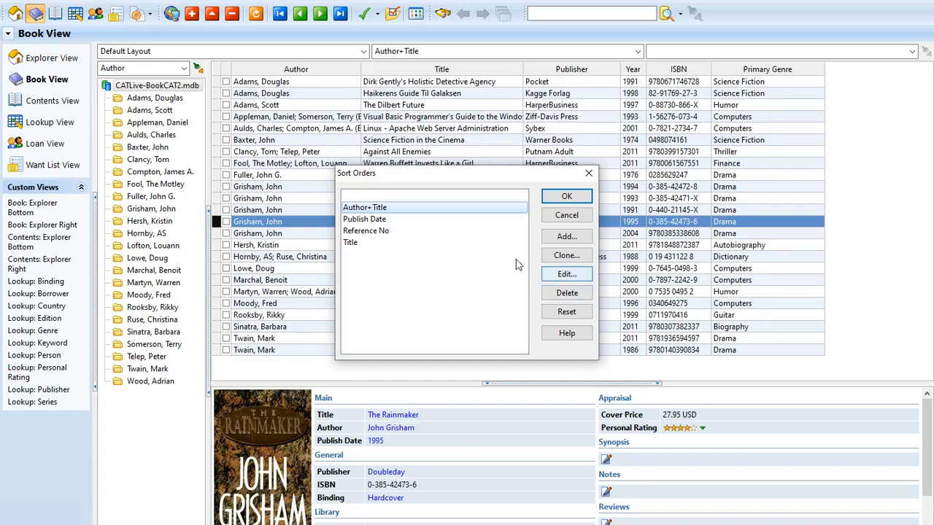
pyautogui.click(576, 280)
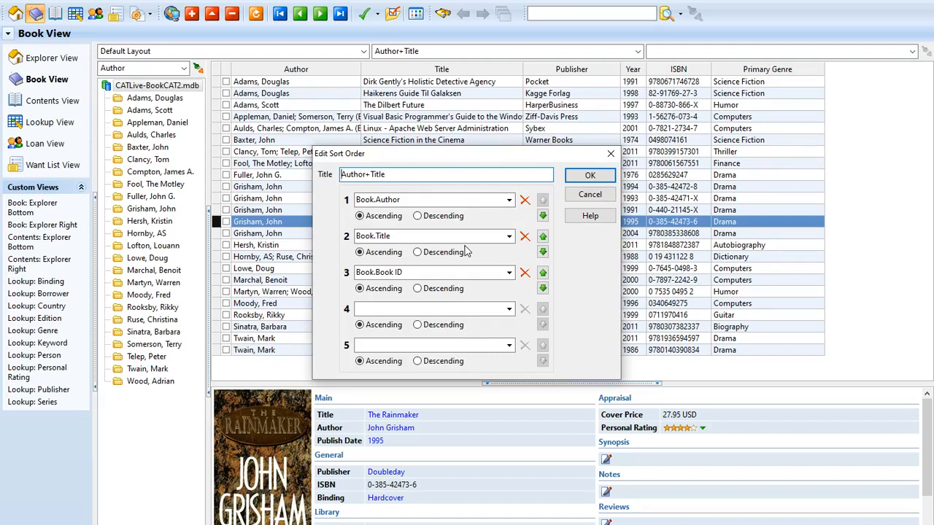
pyautogui.write('Default (')
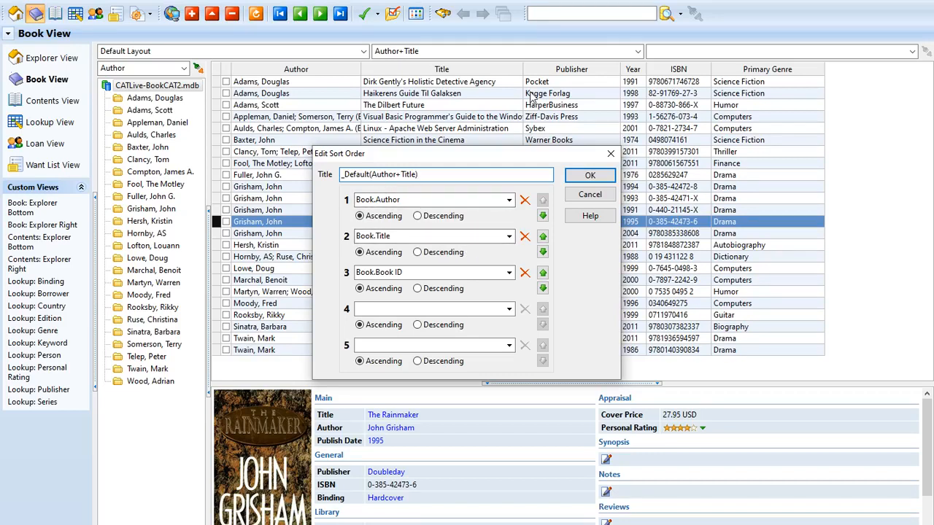
pyautogui.click(599, 176)
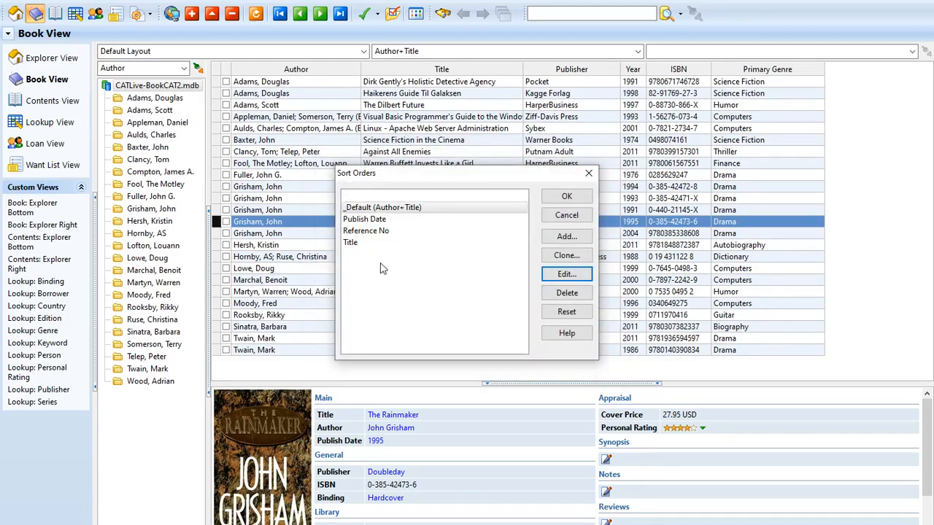
# - Reopen the _Default (Author+Title) sort order and examine the fields offered for the fourth sort level, including the Appraisal, Author, Credits and Custom groups
pyautogui.click(552, 278)
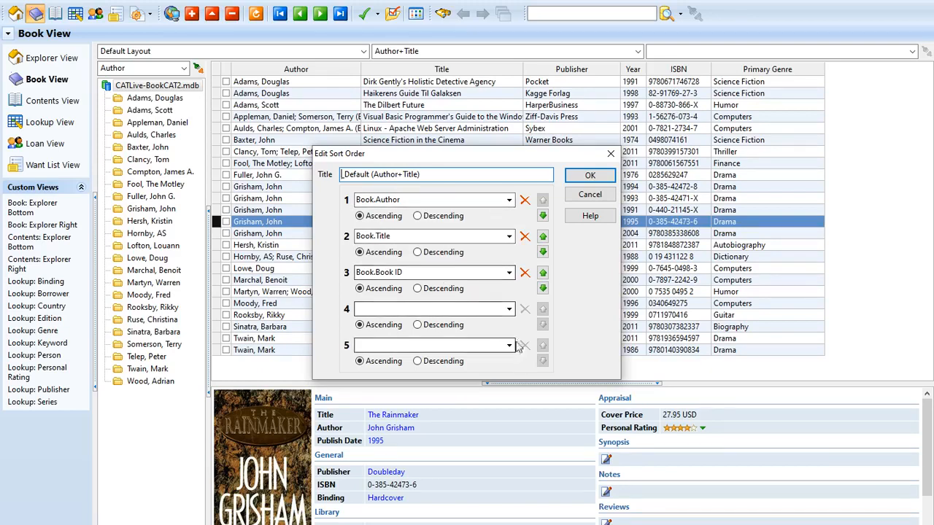
pyautogui.click(507, 308)
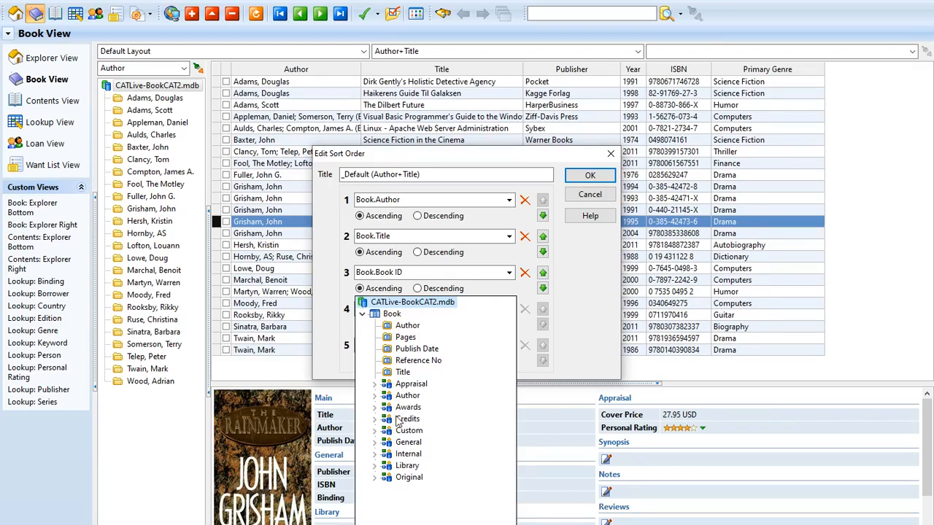
pyautogui.click(374, 384)
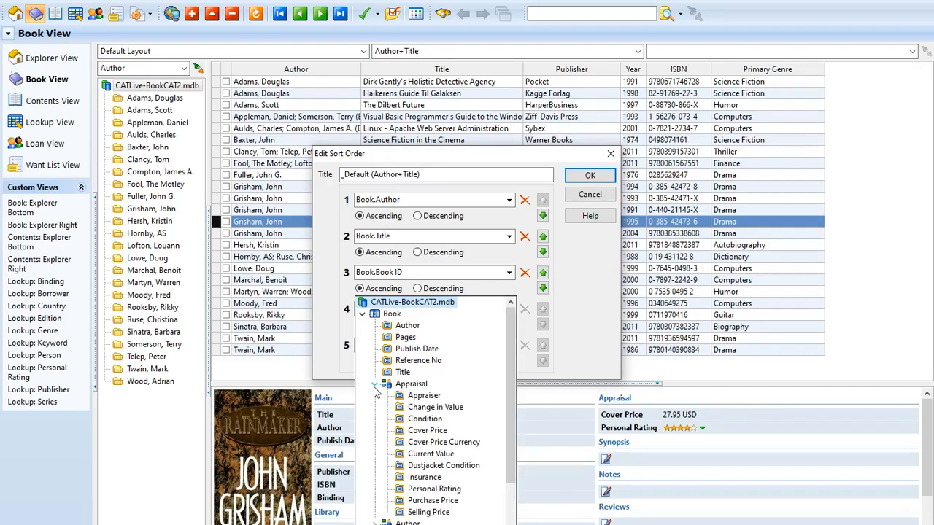
pyautogui.click(374, 385)
pyautogui.click(375, 396)
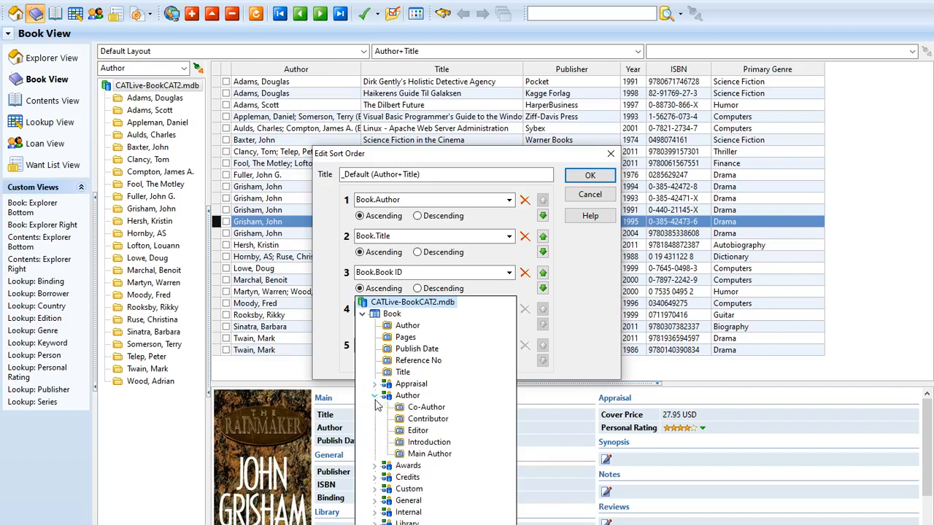
pyautogui.click(374, 478)
pyautogui.scroll(-2, 384, 480)
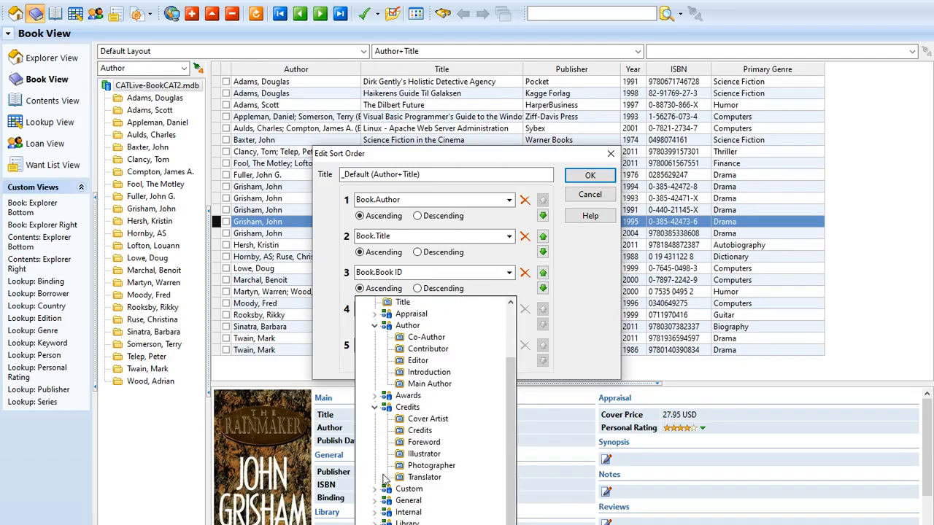
pyautogui.click(375, 489)
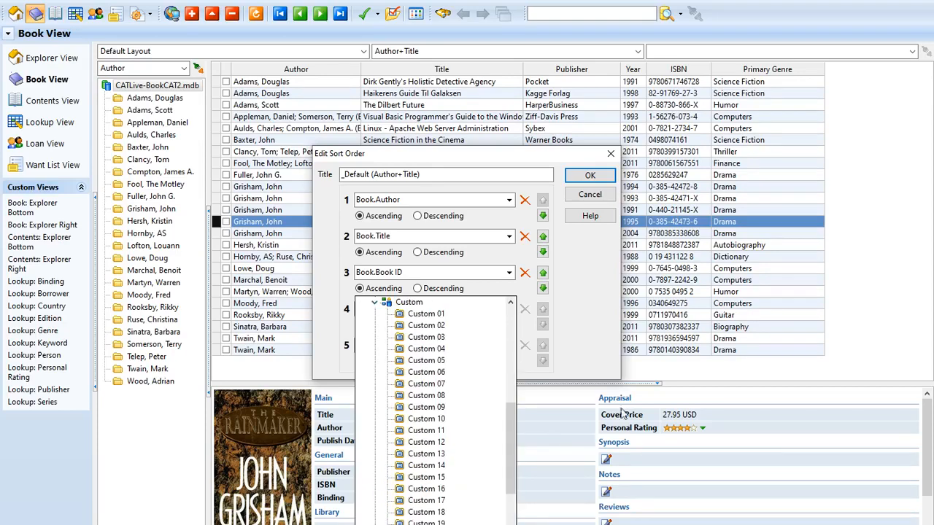
pyautogui.click(615, 310)
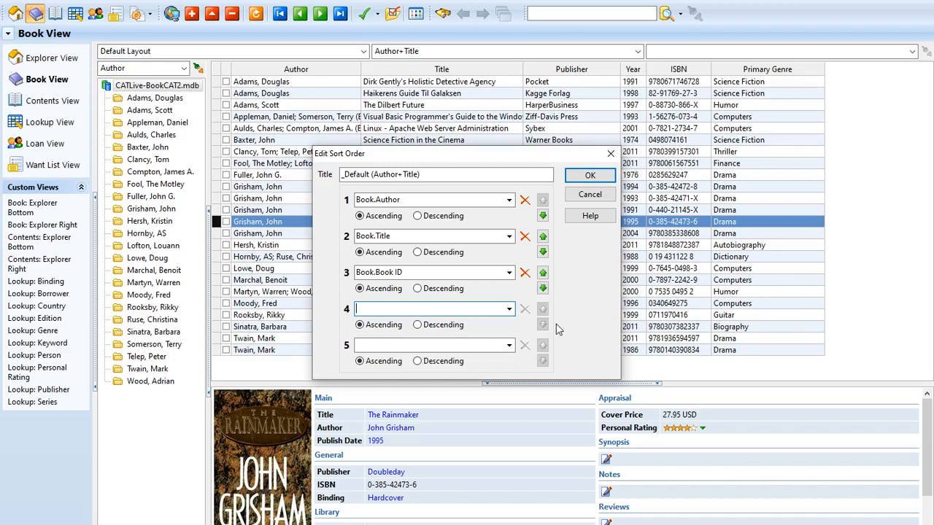
# - Move Book ID to the first sort level, ahead of Author and Title, and apply the sort order to the book list
pyautogui.click(543, 273)
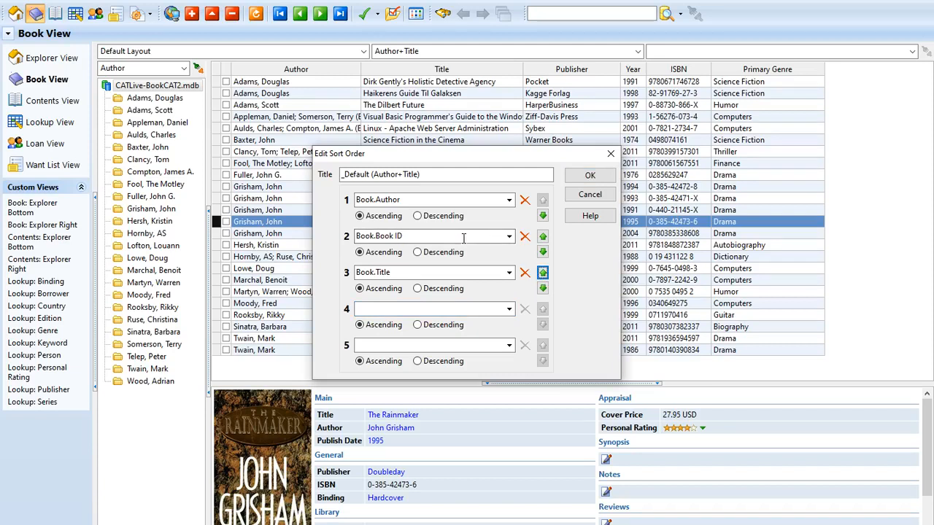
pyautogui.click(543, 237)
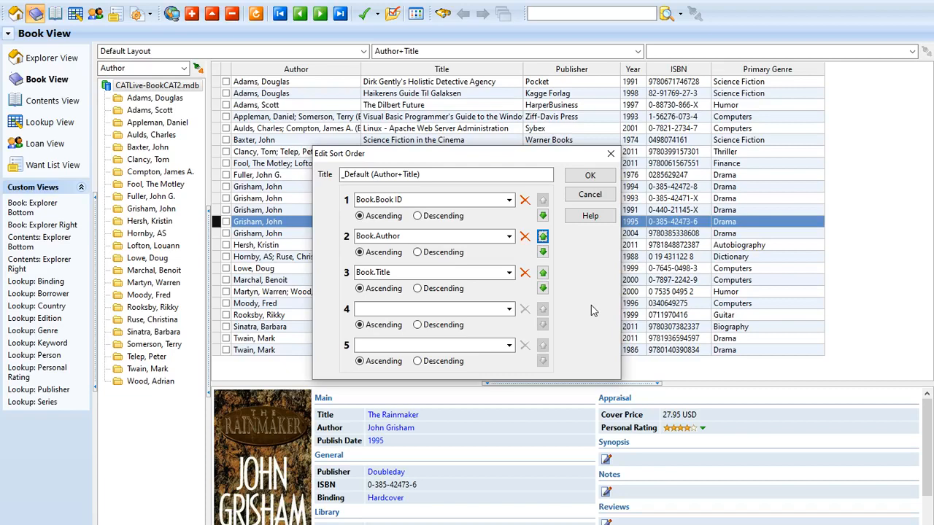
pyautogui.click(588, 177)
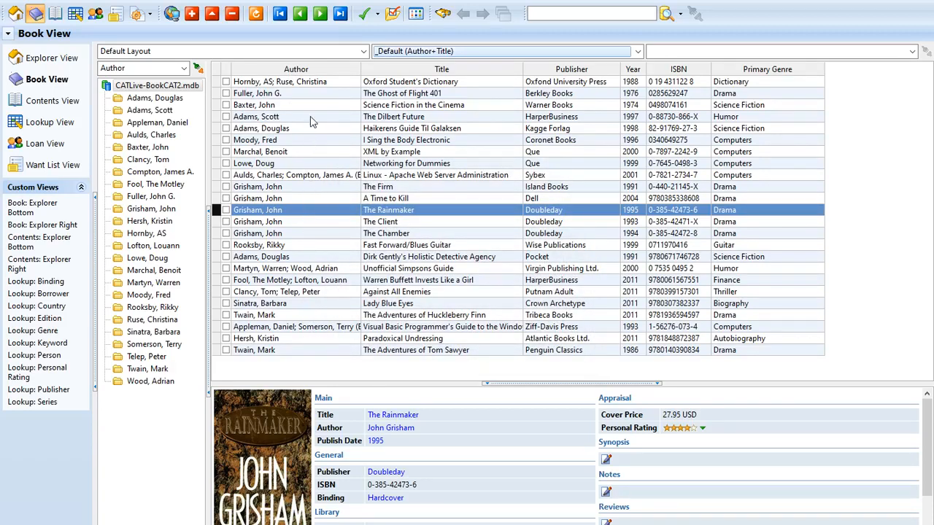
# - Open Default Layout for editing and select the Book ID field from the Internal group
pyautogui.rightClick(252, 51)
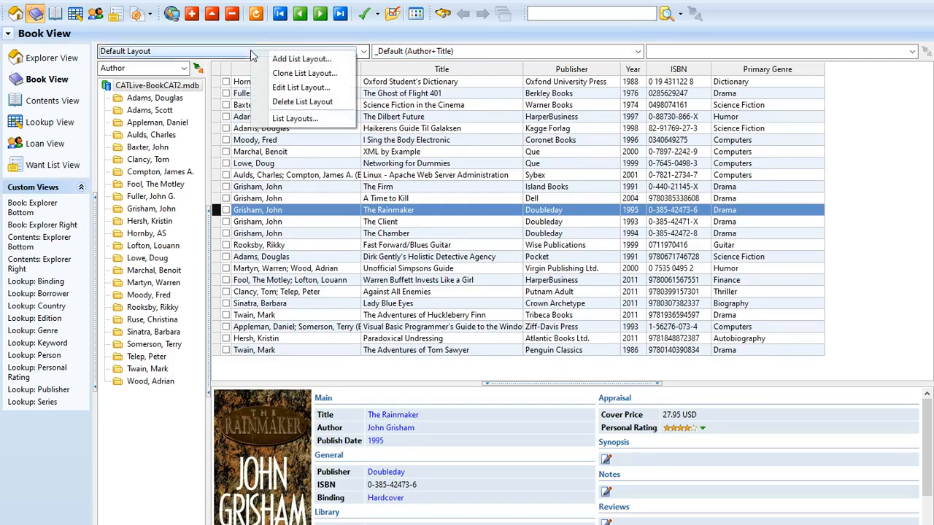
pyautogui.click(291, 89)
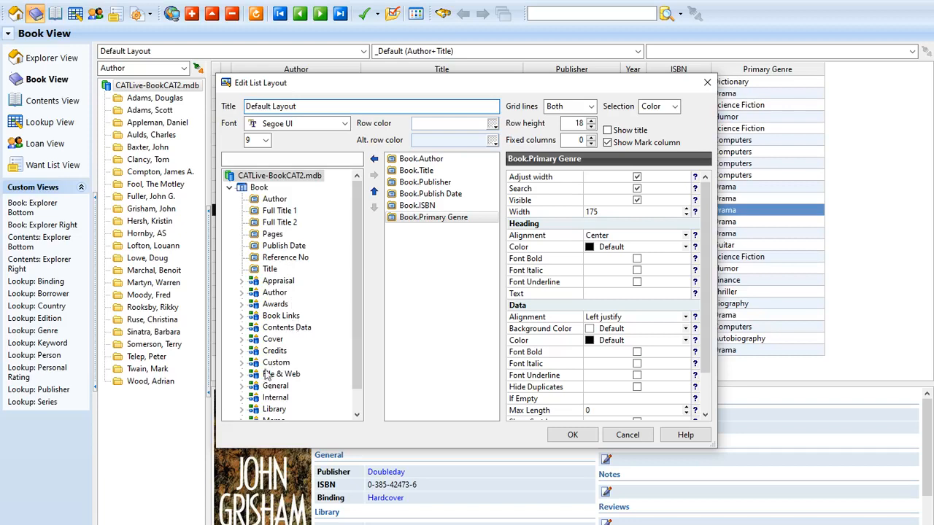
pyautogui.click(242, 398)
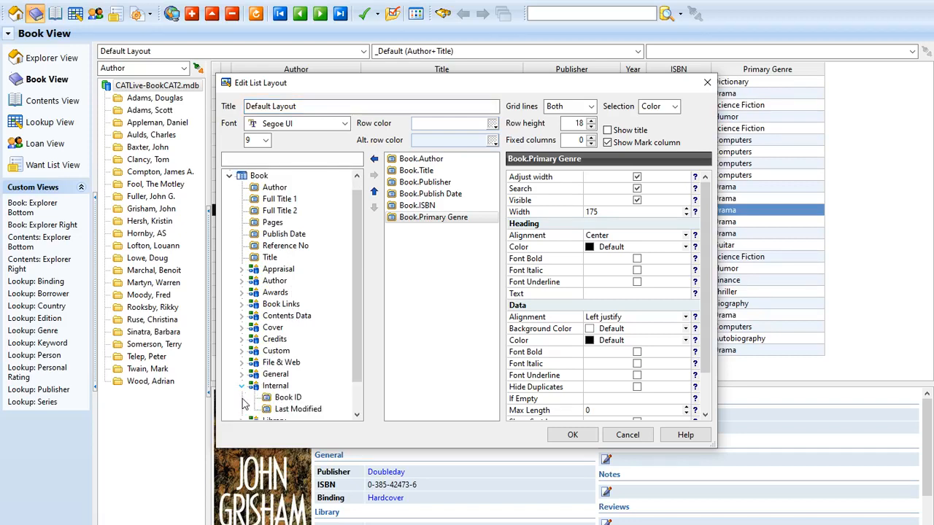
pyautogui.click(283, 399)
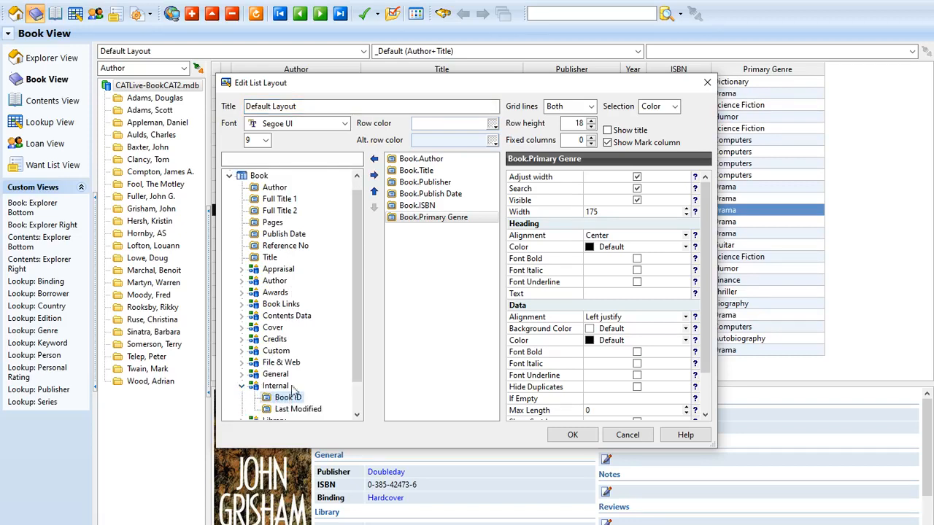
# - Add the Book ID field as the first column of the Default Layout and narrow that column in the book list
pyautogui.click(374, 175)
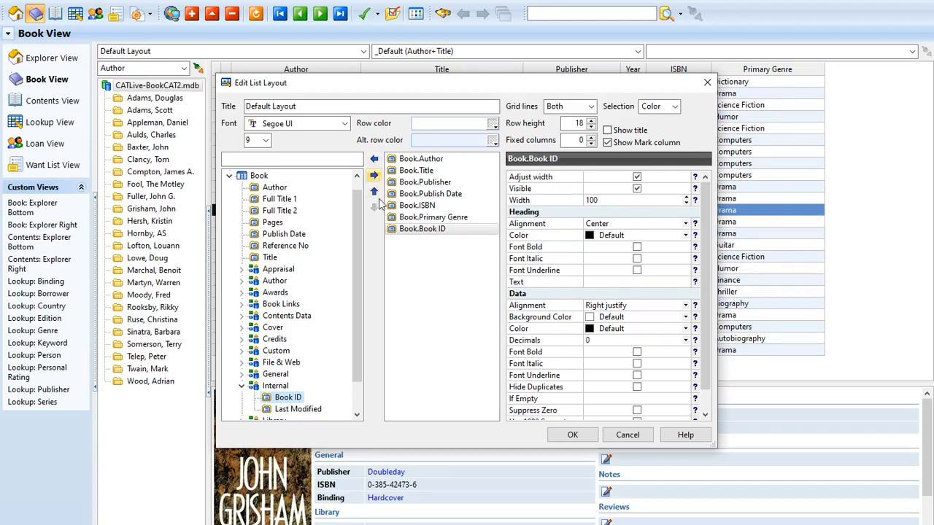
pyautogui.click(426, 232)
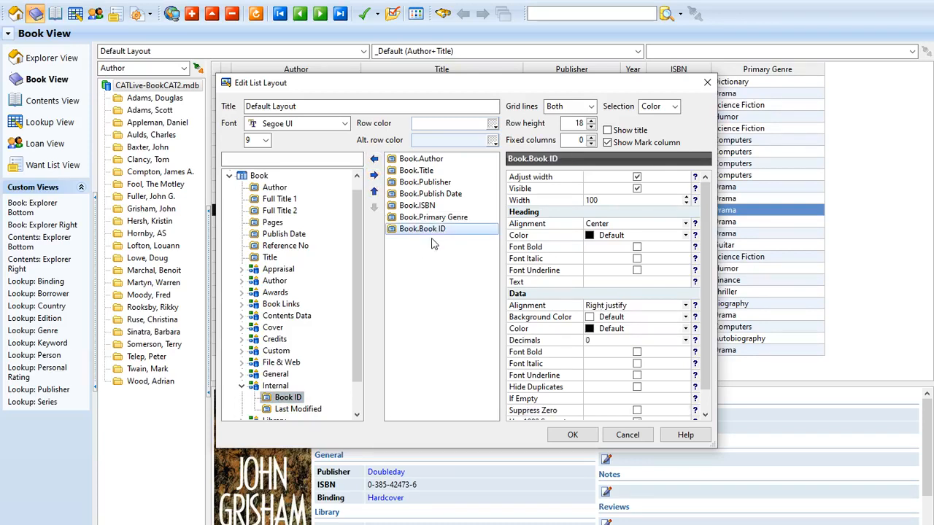
pyautogui.click(373, 194)
pyautogui.click(373, 193)
pyautogui.click(373, 194)
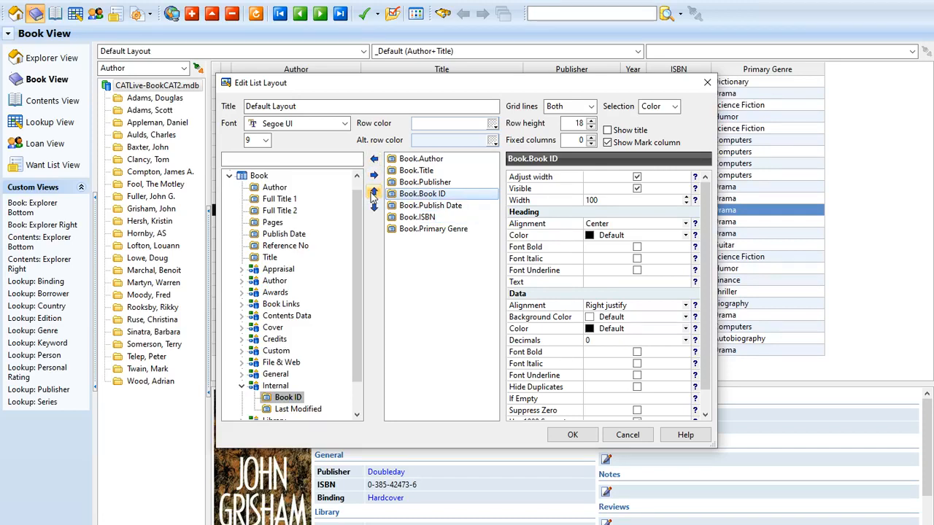
pyautogui.click(373, 193)
pyautogui.click(373, 194)
pyautogui.click(372, 193)
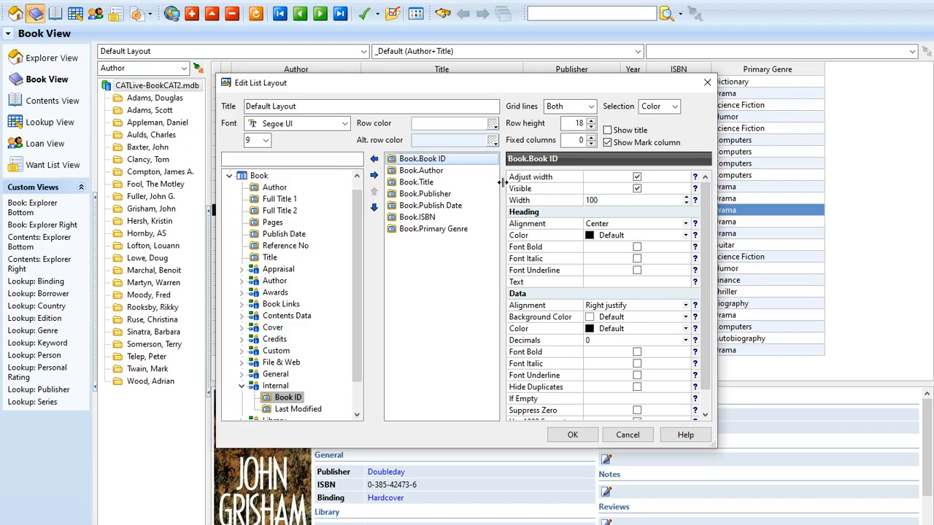
pyautogui.click(571, 435)
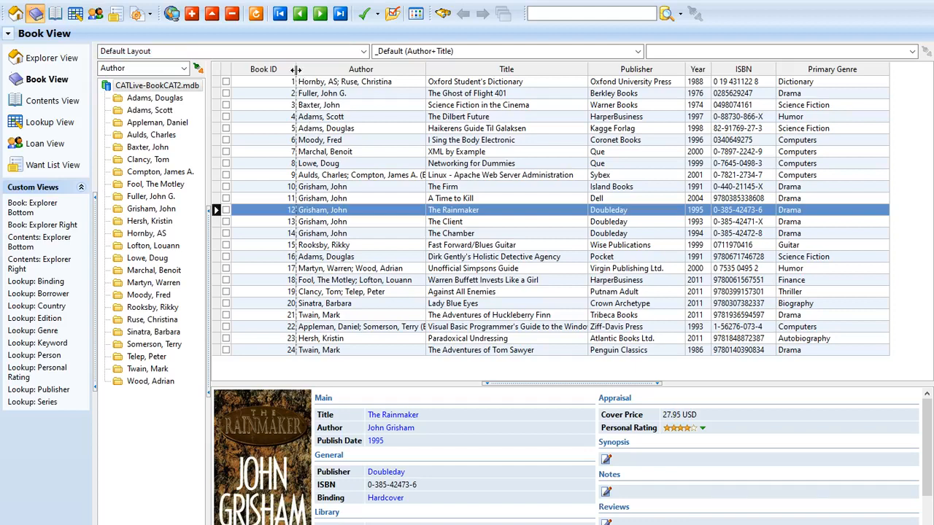
pyautogui.moveTo(296, 69); pyautogui.dragTo(268, 70)
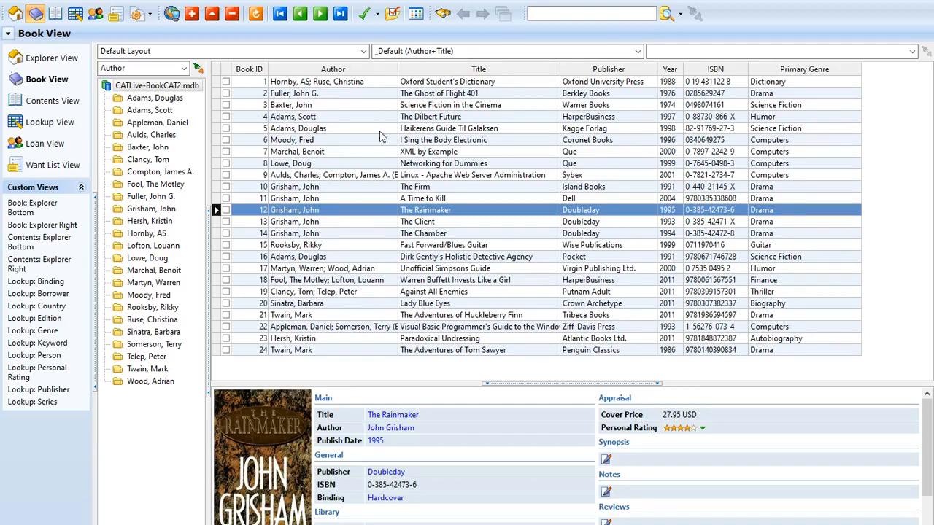
# - Edit the _Default (Author+Title) sort order so books sort by Author, Title and Book ID, in that order
pyautogui.click(496, 54)
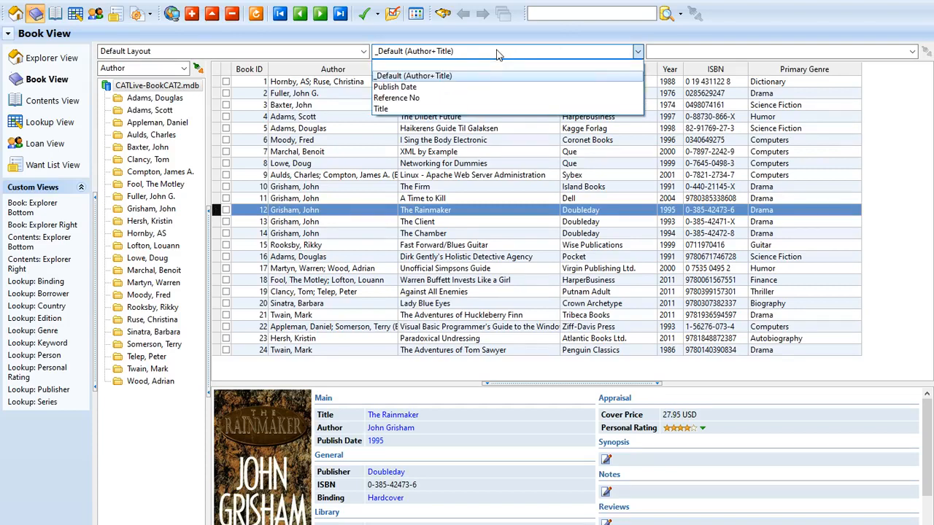
pyautogui.click(497, 55)
pyautogui.rightClick(498, 50)
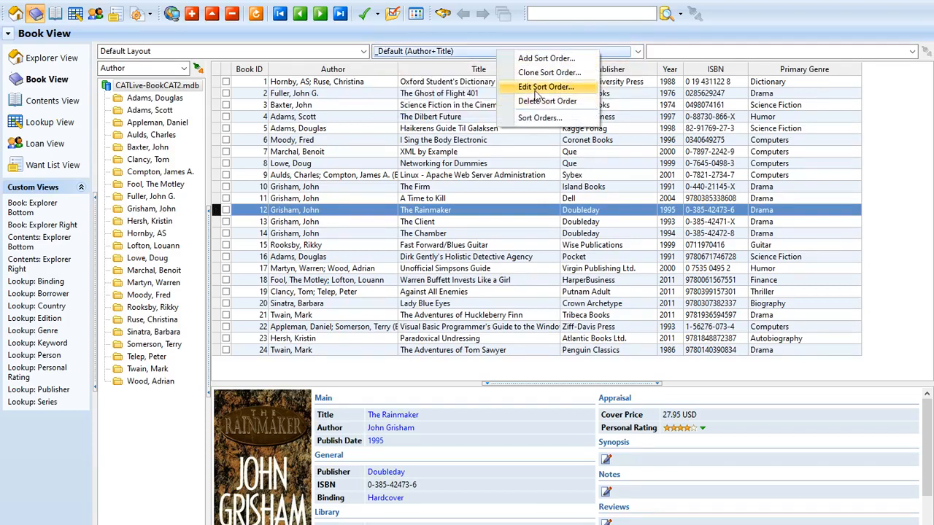
pyautogui.click(540, 87)
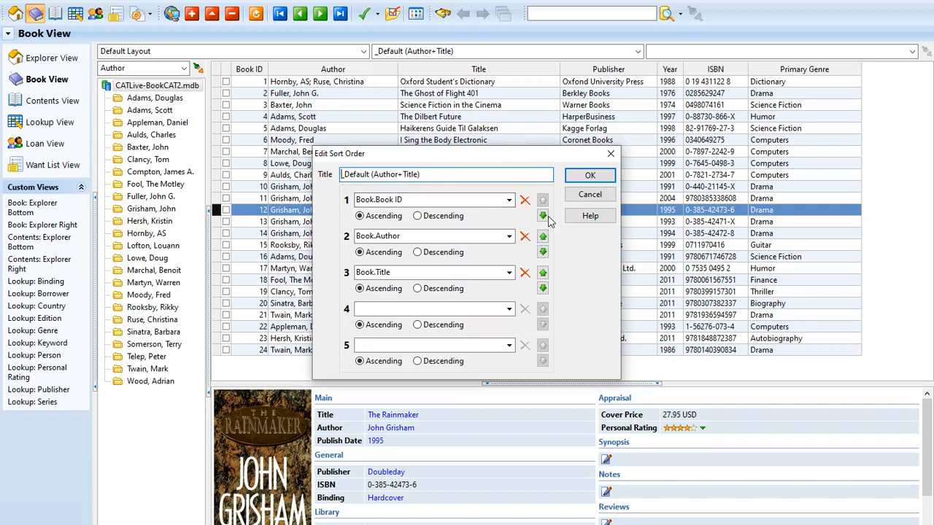
pyautogui.click(543, 216)
pyautogui.click(543, 217)
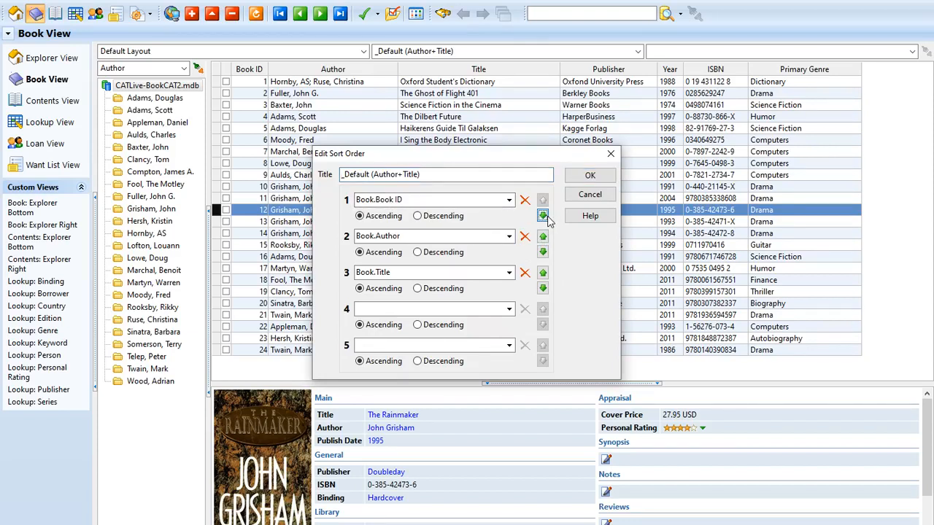
pyautogui.click(543, 216)
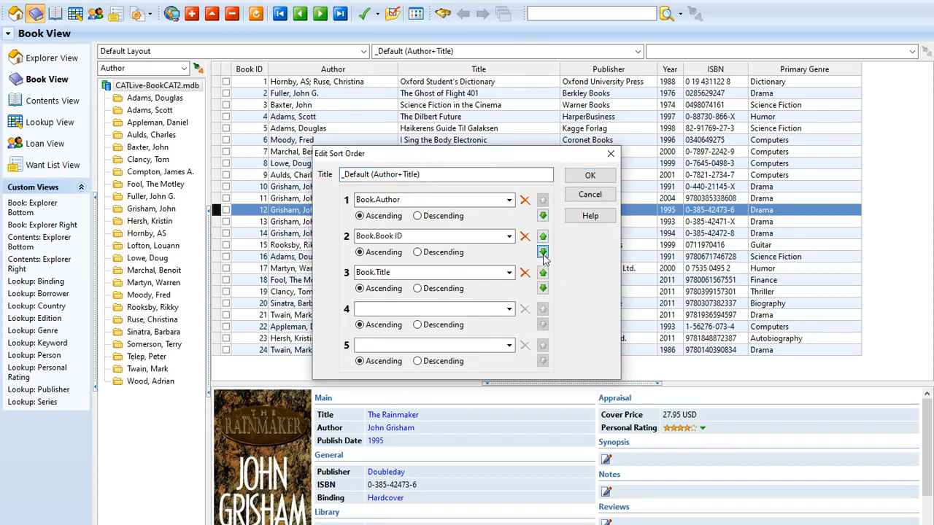
pyautogui.click(543, 252)
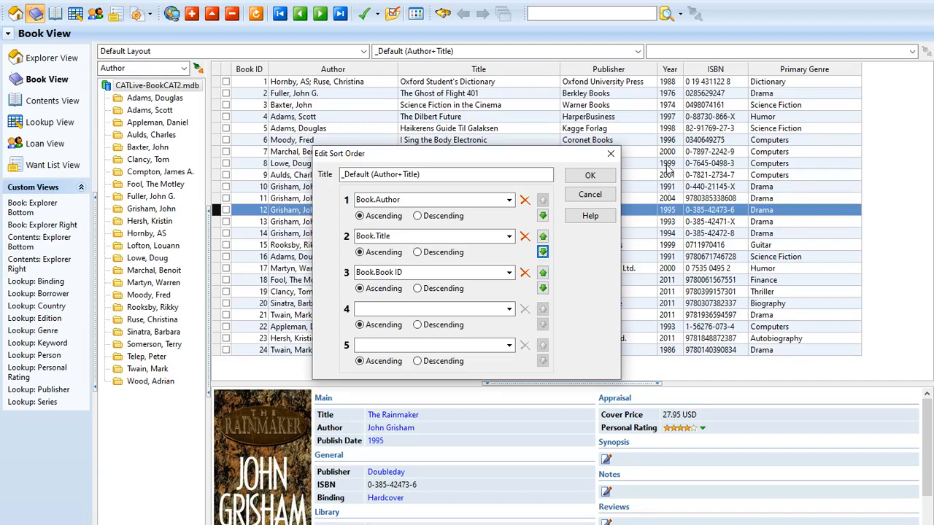
pyautogui.click(589, 176)
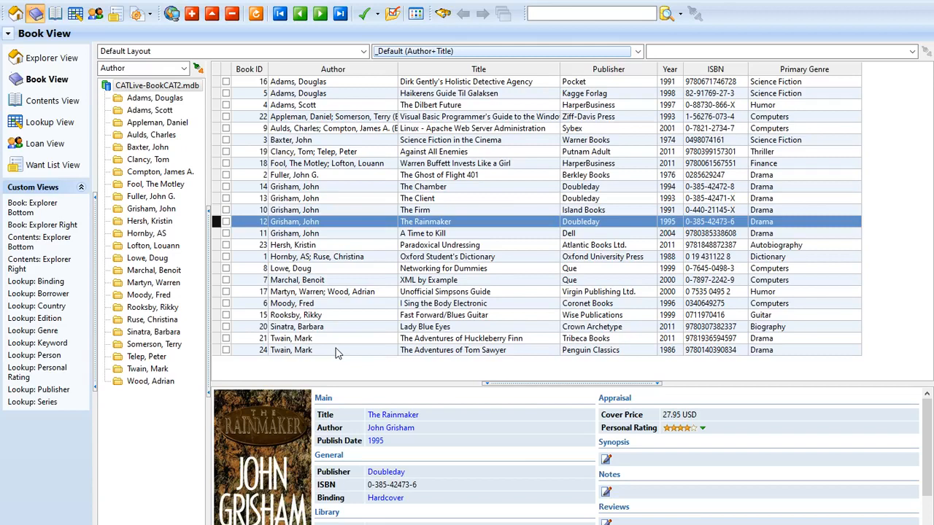
# - Review the sort fields and directions in the _Default (Author+Title) sort order and close its editor
pyautogui.rightClick(431, 56)
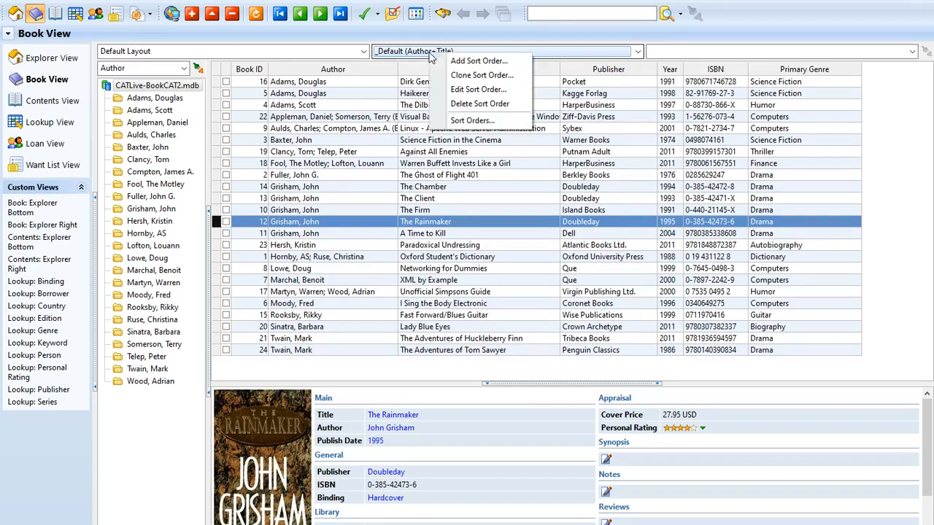
pyautogui.click(478, 90)
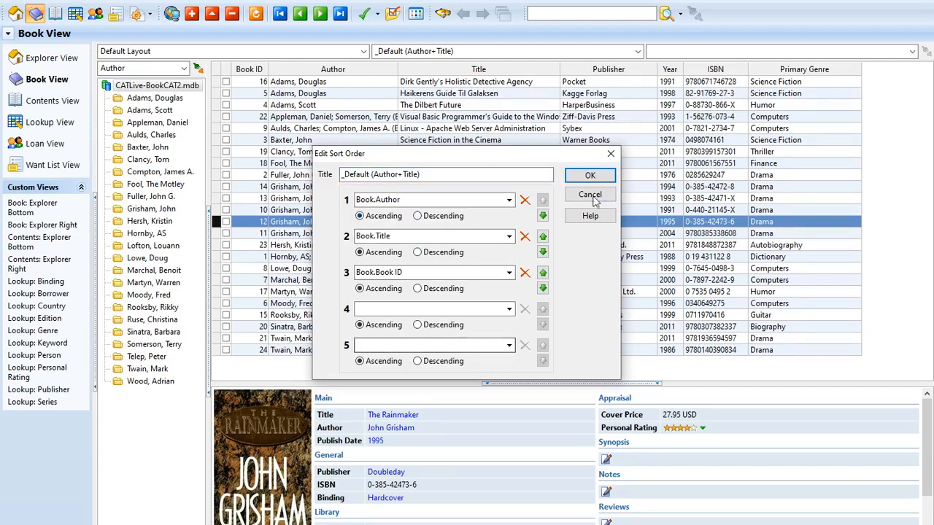
pyautogui.click(590, 177)
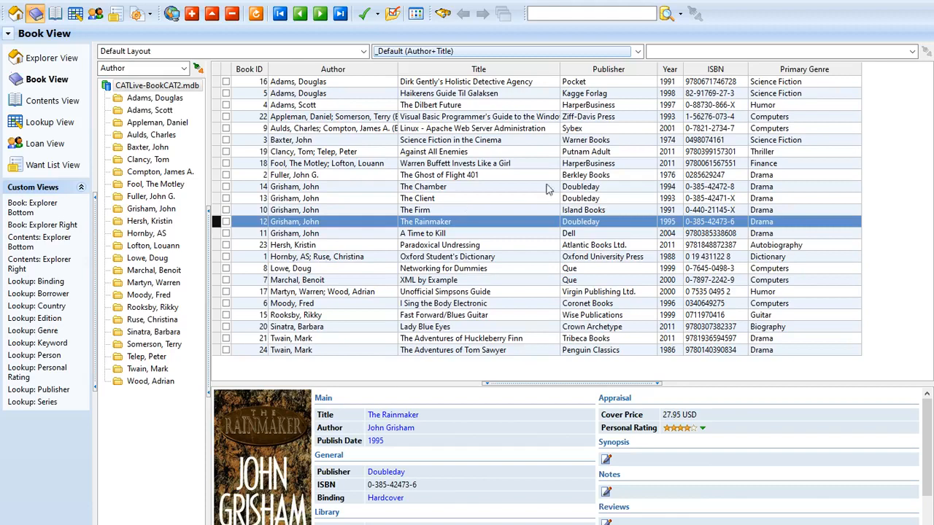
# - Review the available book filters and open the Synopsis filter for editing
pyautogui.click(694, 53)
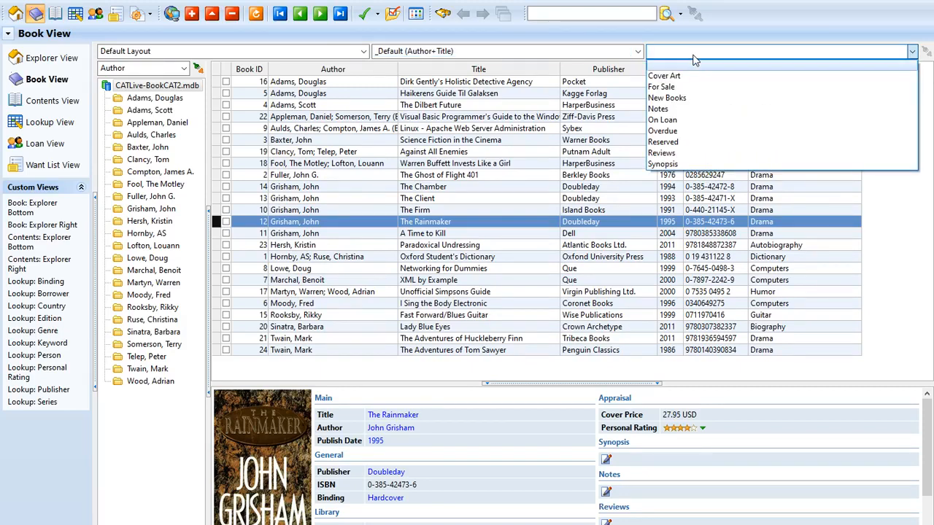
pyautogui.click(695, 57)
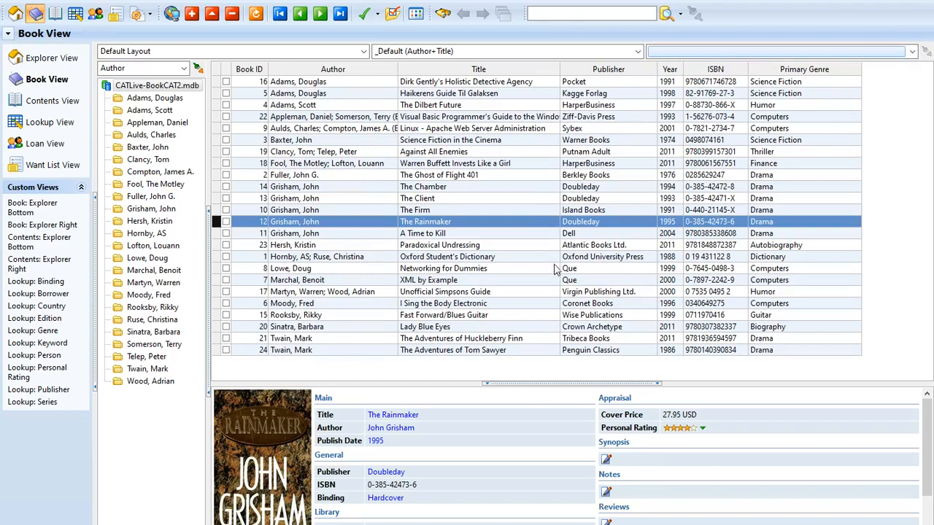
pyautogui.rightClick(878, 56)
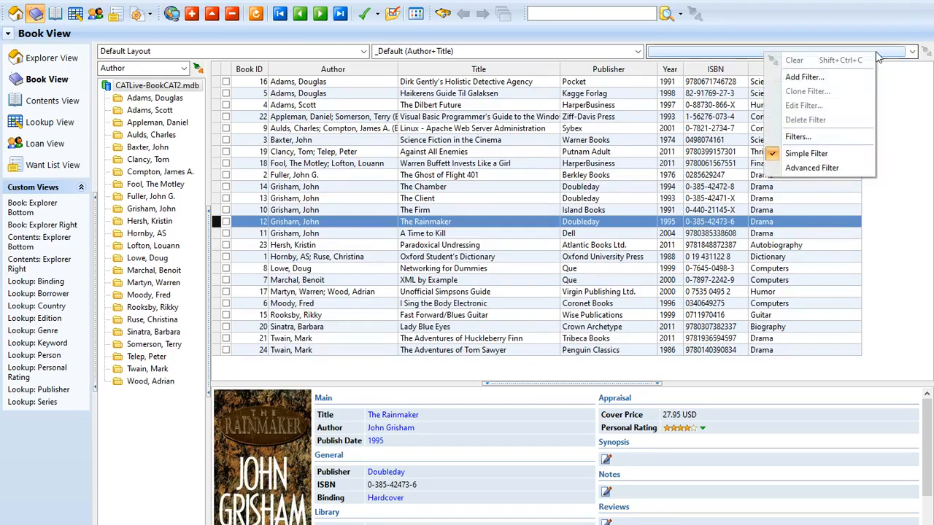
pyautogui.click(798, 138)
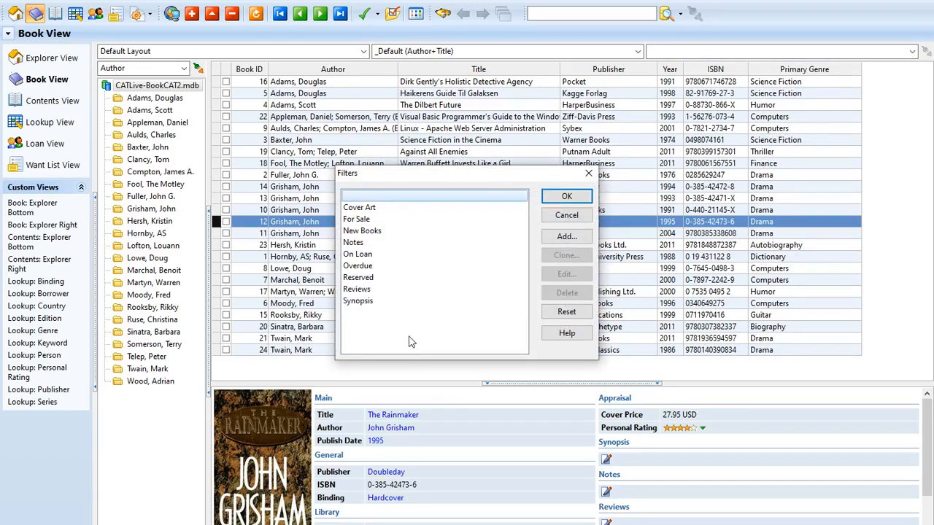
pyautogui.click(573, 237)
pyautogui.click(374, 304)
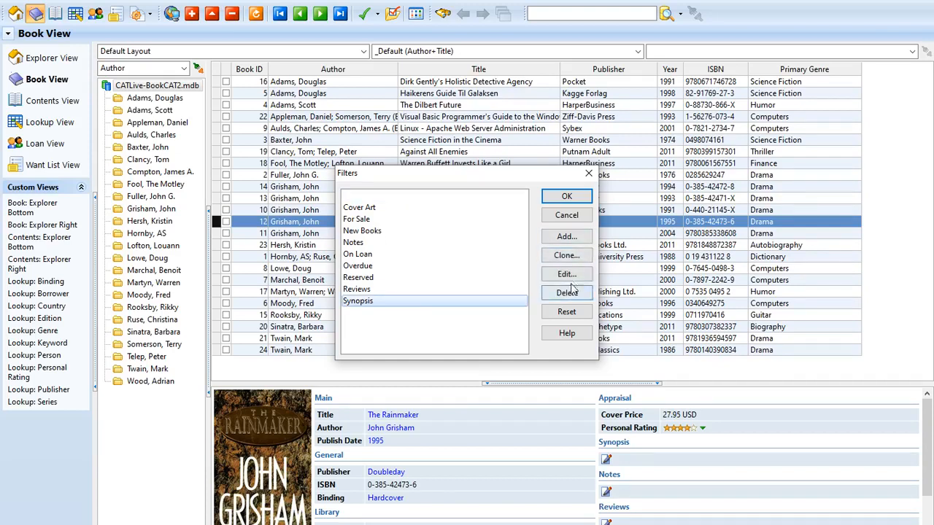
pyautogui.click(572, 275)
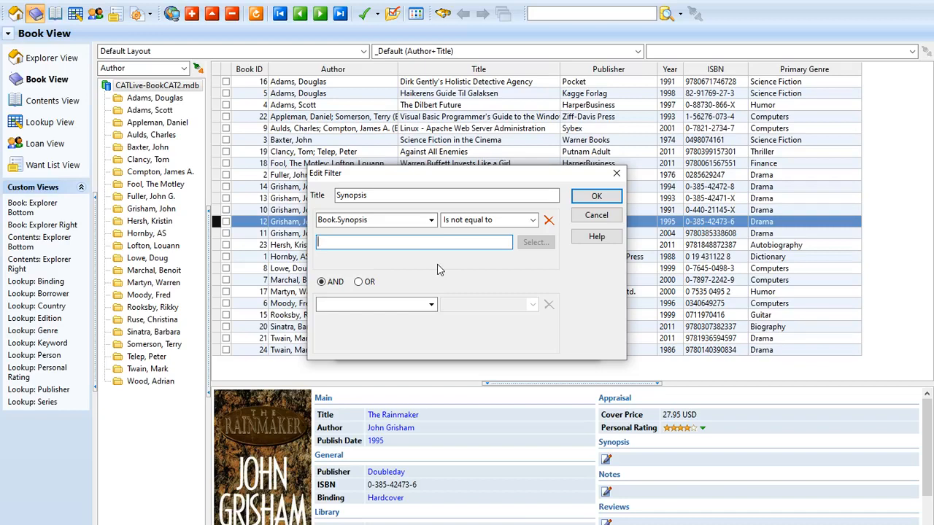
# - Examine the field and comparison operator choices for the Synopsis filter's first condition
pyautogui.click(431, 221)
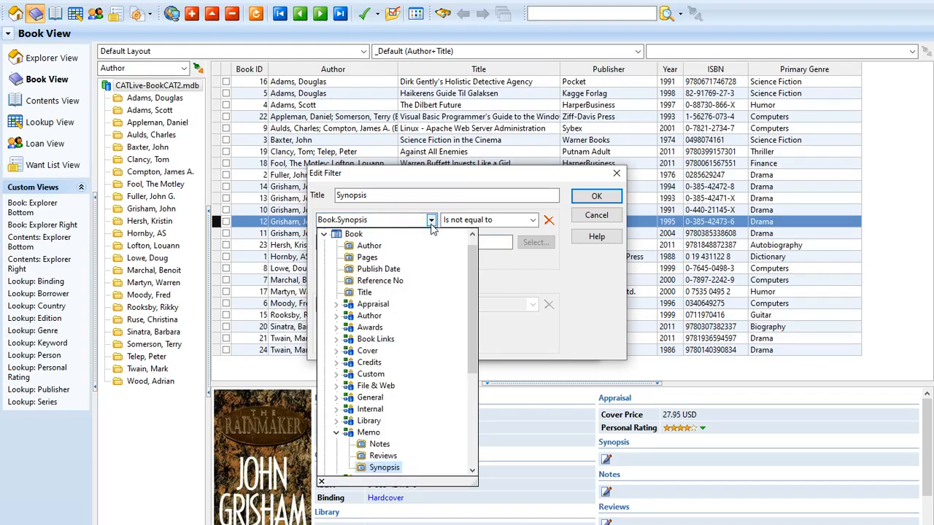
pyautogui.click(581, 336)
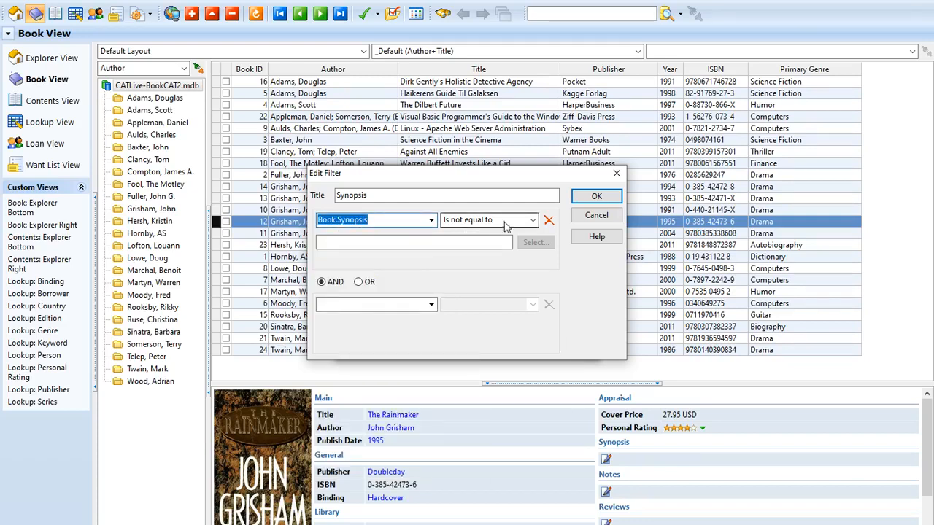
pyautogui.click(534, 220)
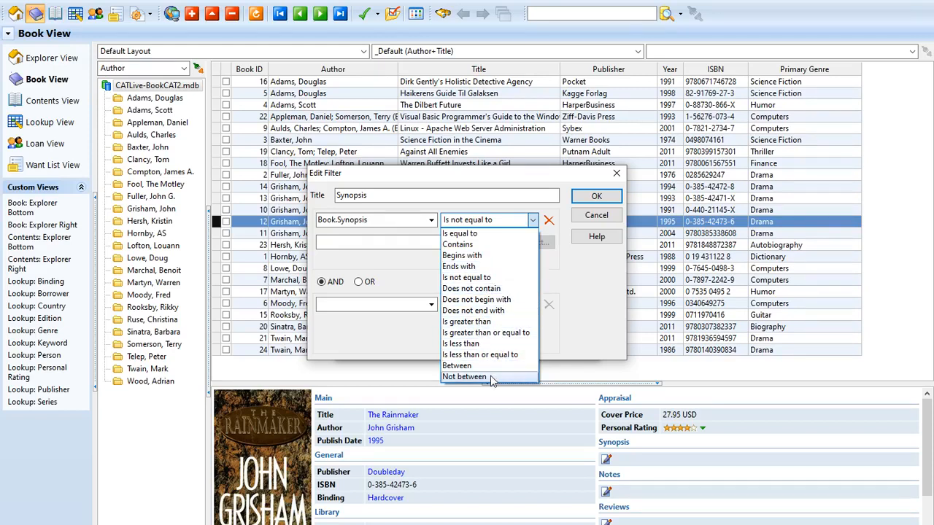
pyautogui.click(600, 278)
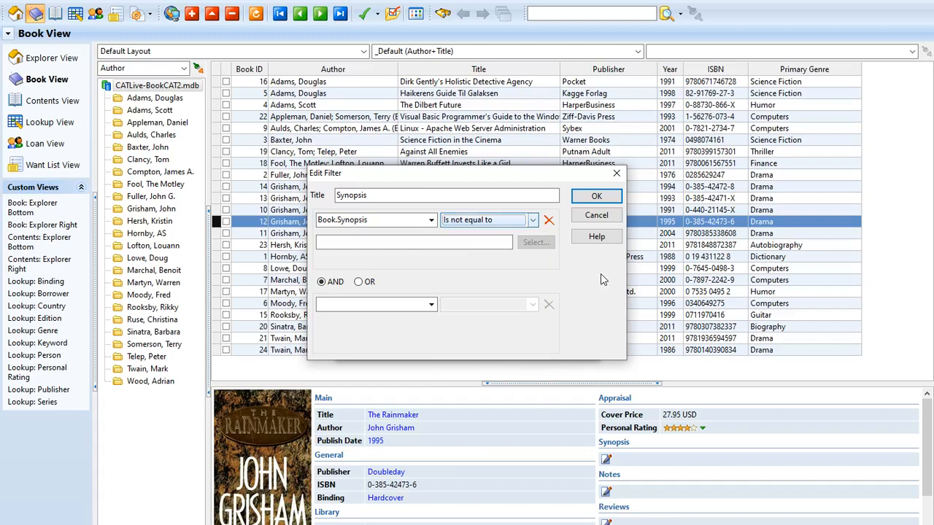
pyautogui.click(475, 244)
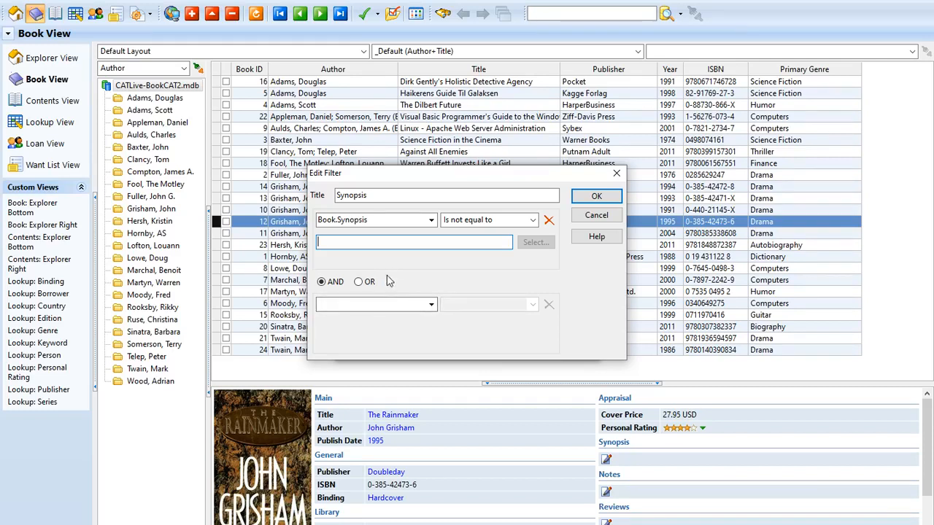
# - Add a second AND condition to the Synopsis filter, Book.Author is equal to Douglas Adams, and save the filter
pyautogui.click(432, 304)
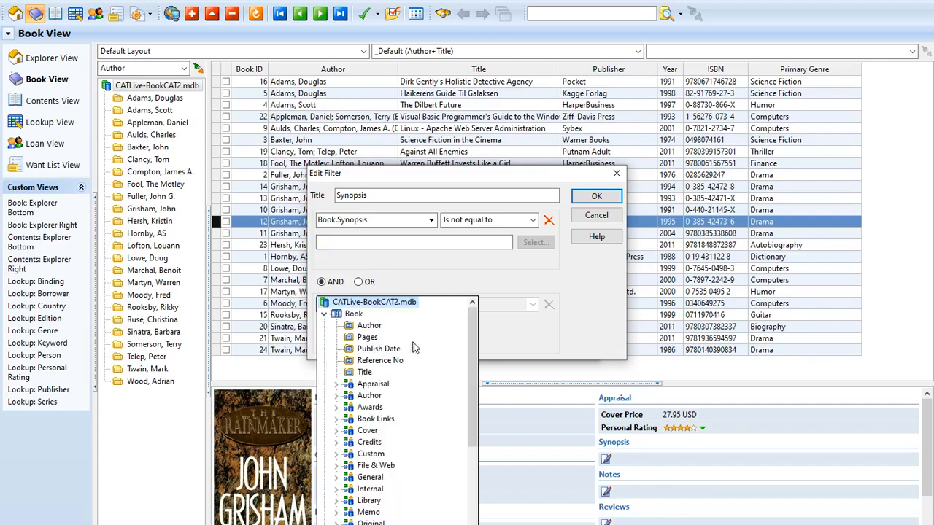
pyautogui.click(482, 287)
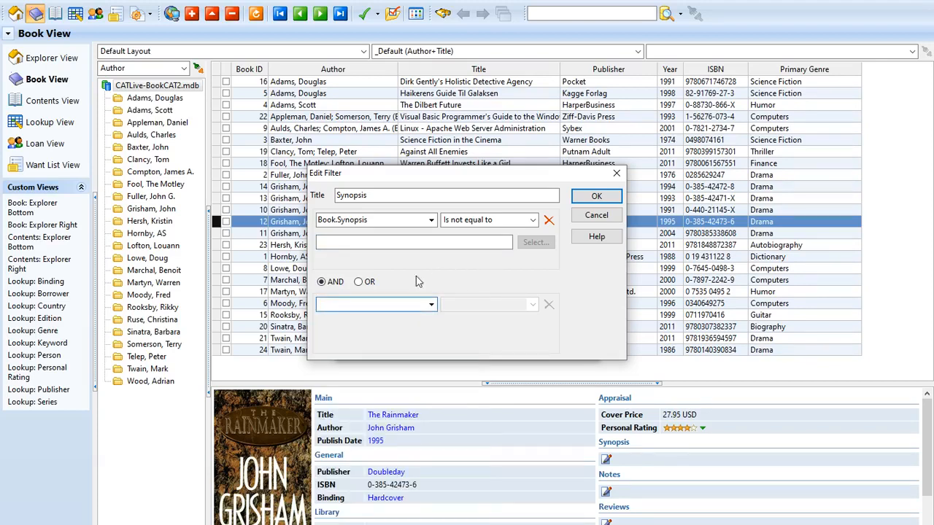
pyautogui.click(431, 305)
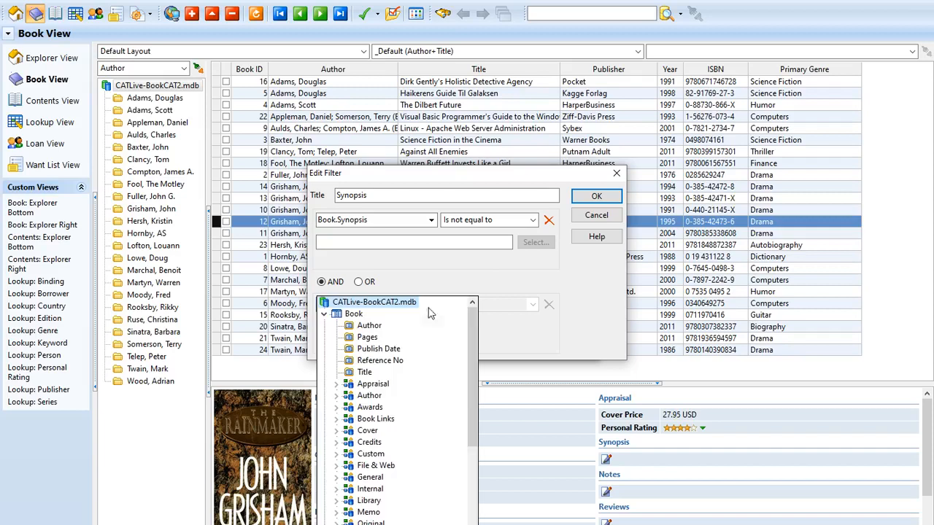
pyautogui.click(369, 326)
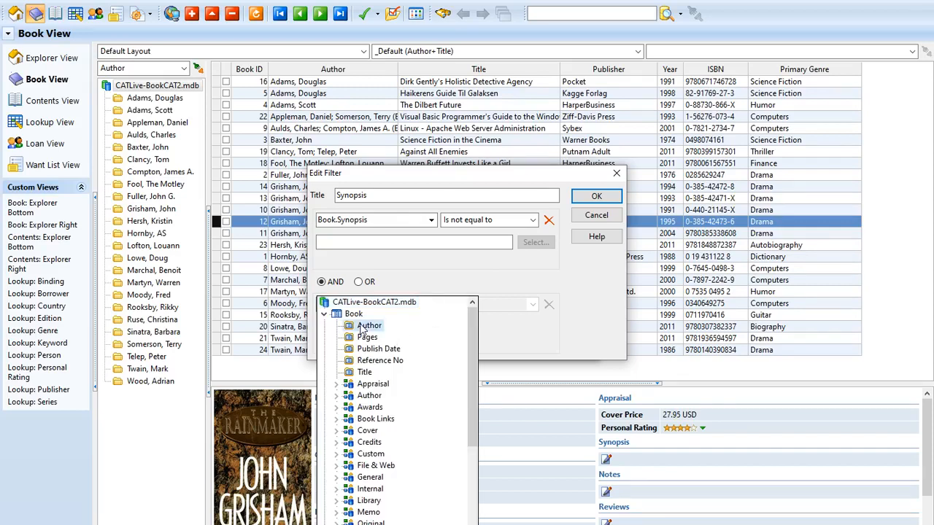
pyautogui.click(362, 327)
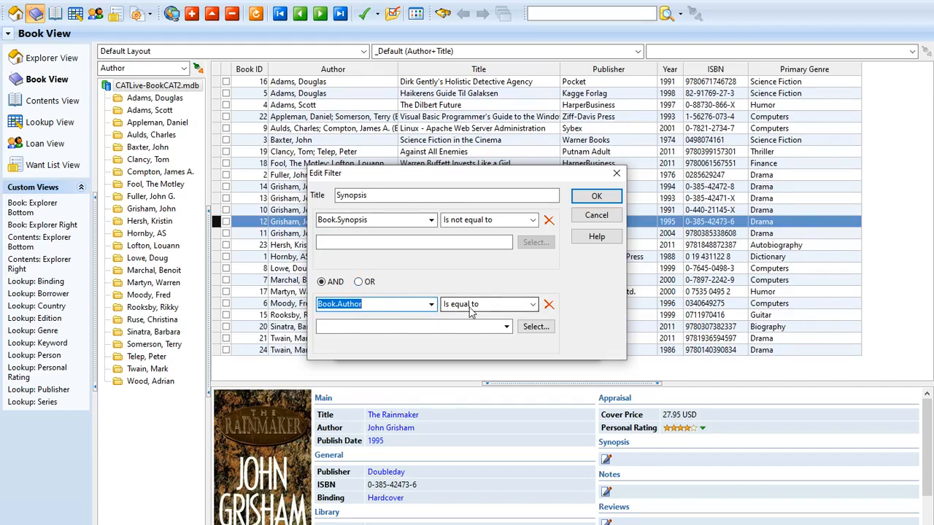
pyautogui.click(506, 326)
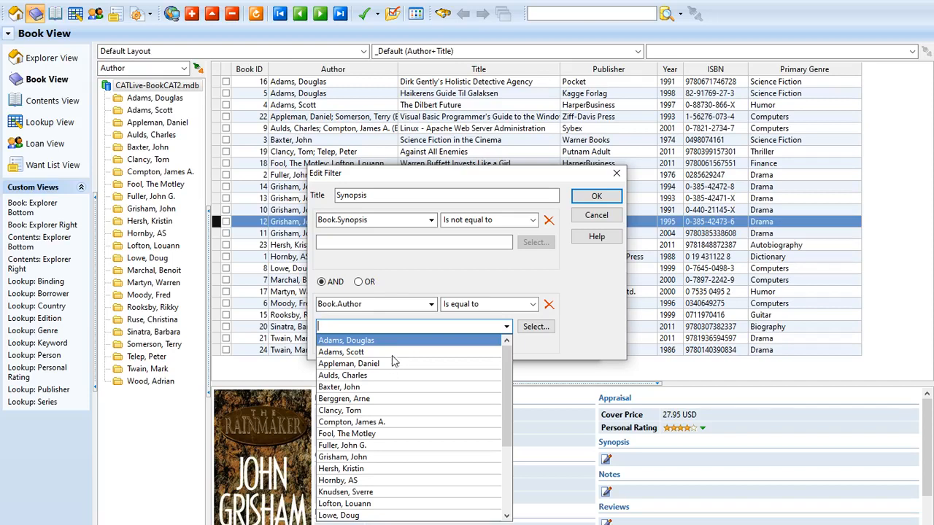
pyautogui.press('Return')
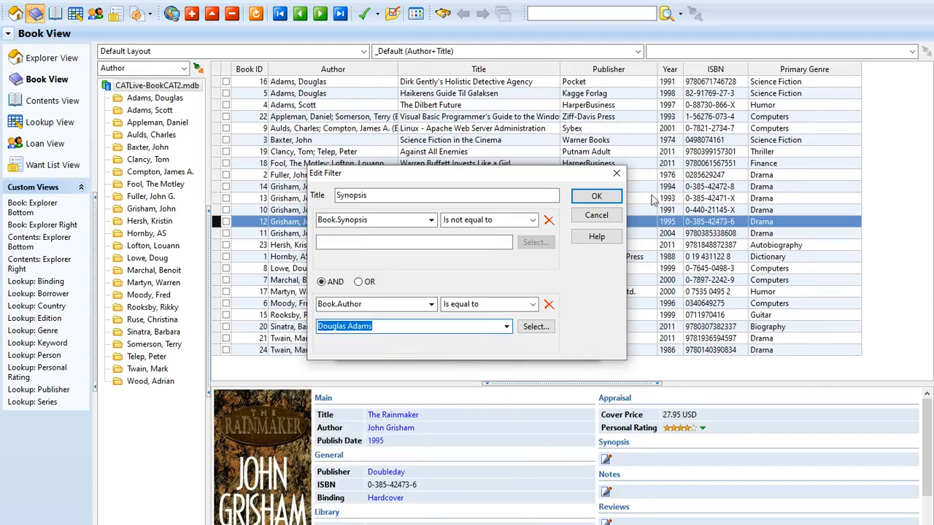
pyautogui.click(597, 198)
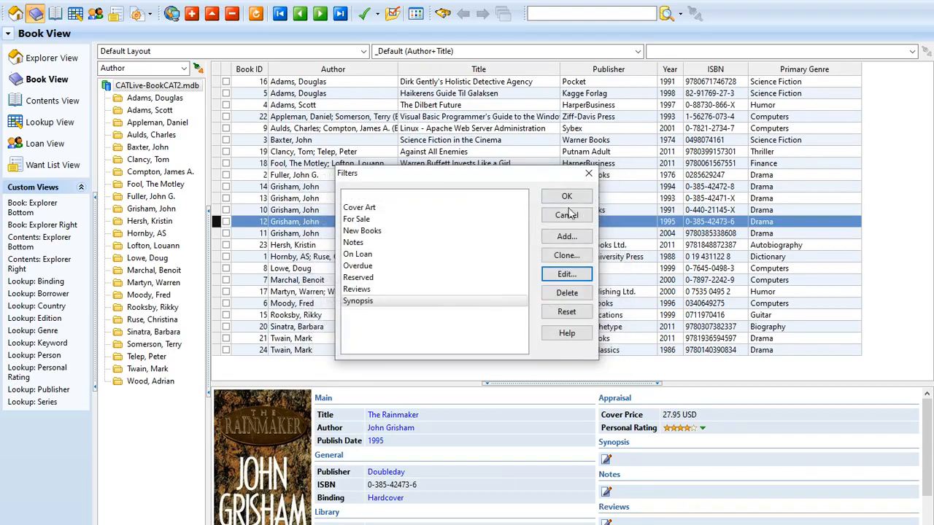
# - Apply the edited Synopsis filter to check which books it keeps, and clear it to compare with the full list
pyautogui.press('Return')
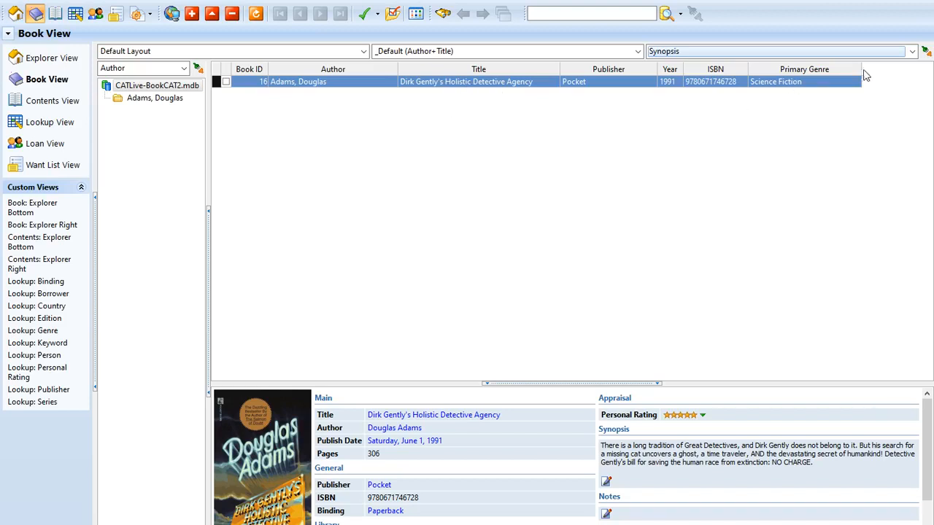
pyautogui.click(926, 51)
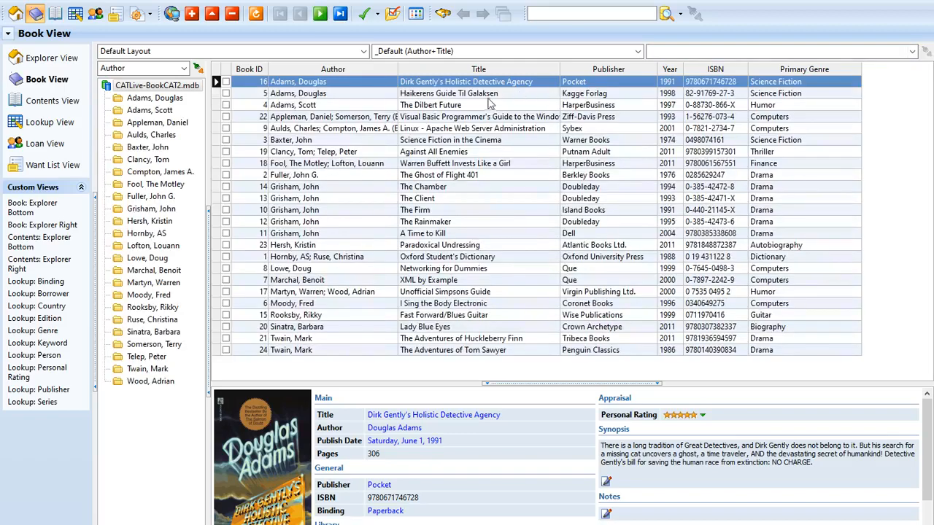
pyautogui.press('Down')
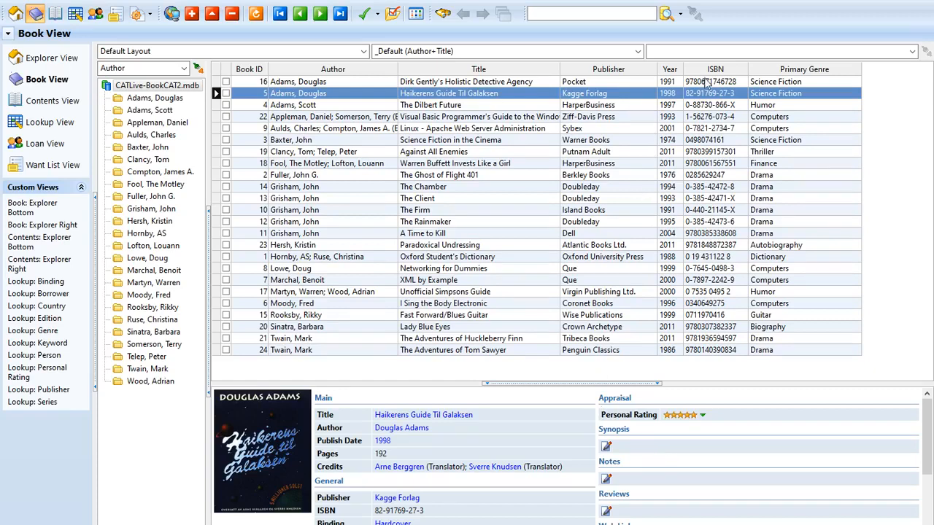
# - Reapply the Synopsis filter, remove its second condition on Book.Author, and save the filter
pyautogui.click(711, 52)
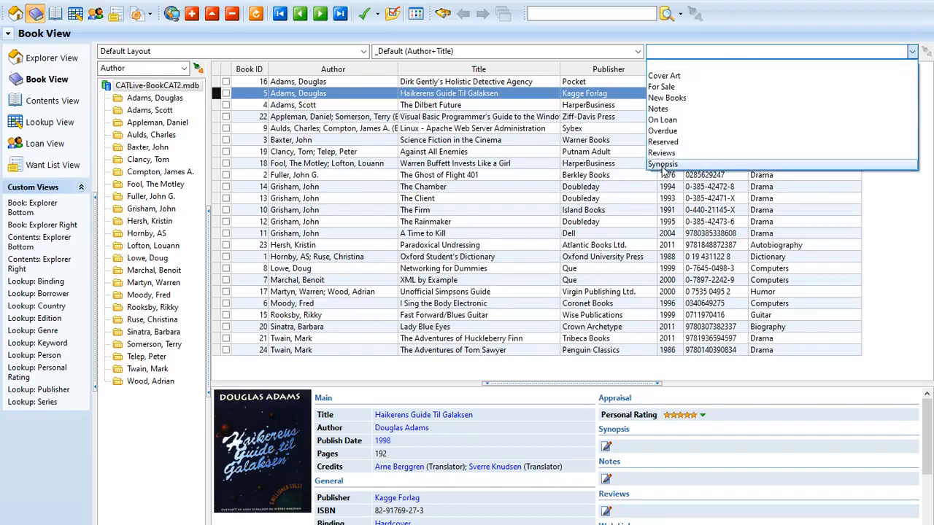
pyautogui.click(663, 164)
pyautogui.rightClick(700, 54)
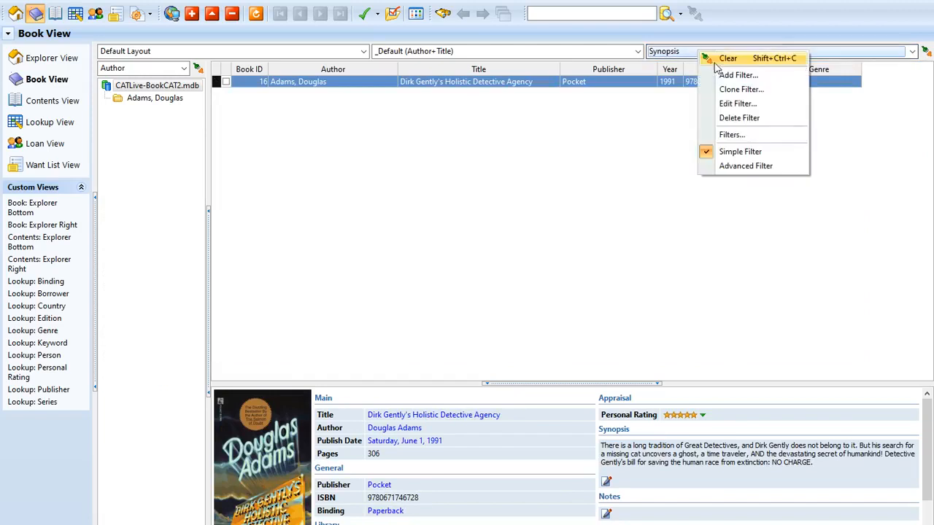
pyautogui.click(733, 104)
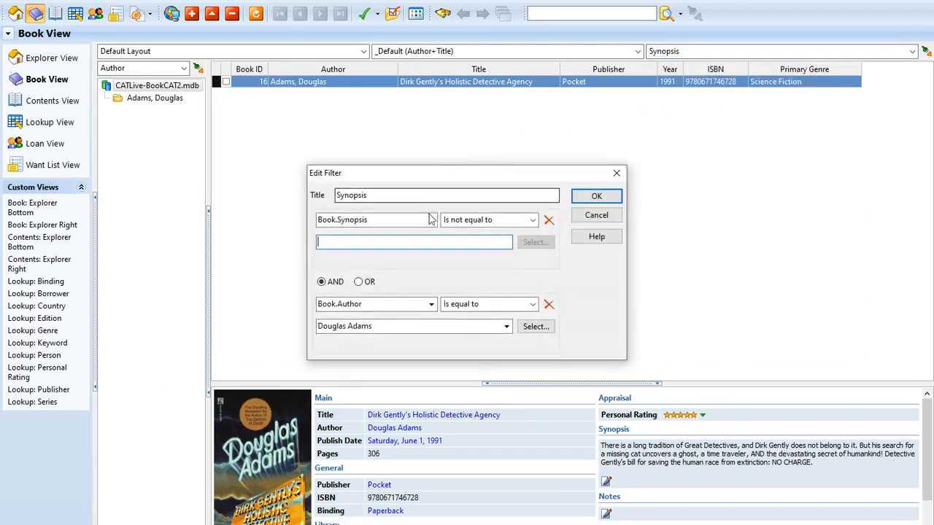
pyautogui.click(549, 305)
pyautogui.click(595, 196)
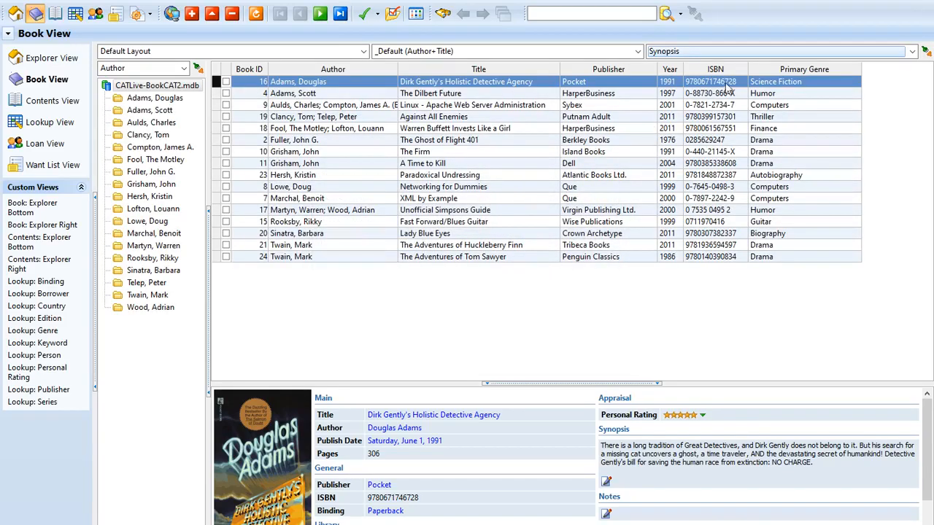
pyautogui.rightClick(672, 57)
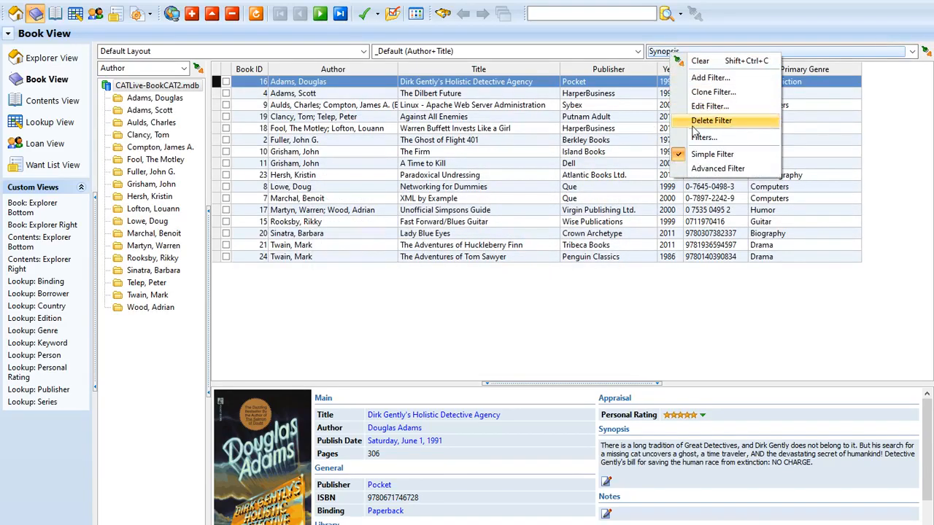
pyautogui.click(700, 77)
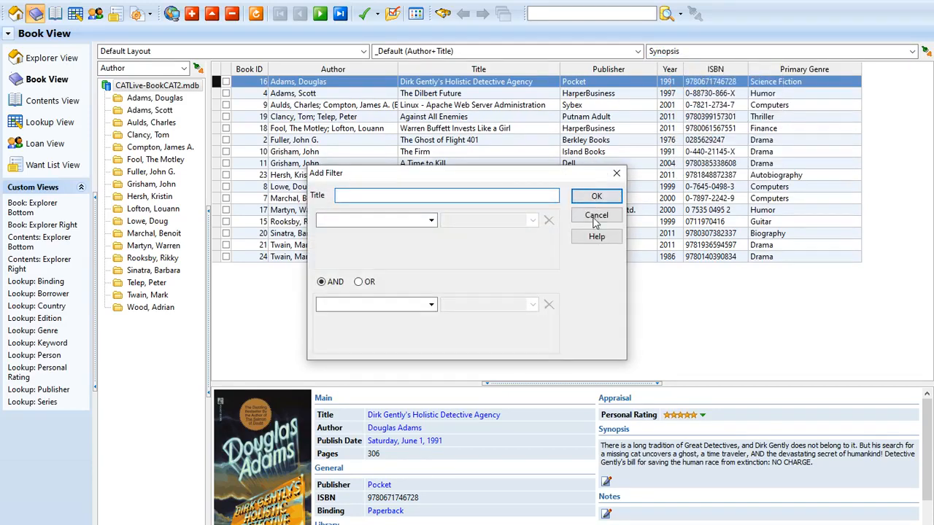
pyautogui.click(597, 216)
# - Switch to the Advanced Filter mode and start a new book filter titled Doug's Test
pyautogui.rightClick(672, 57)
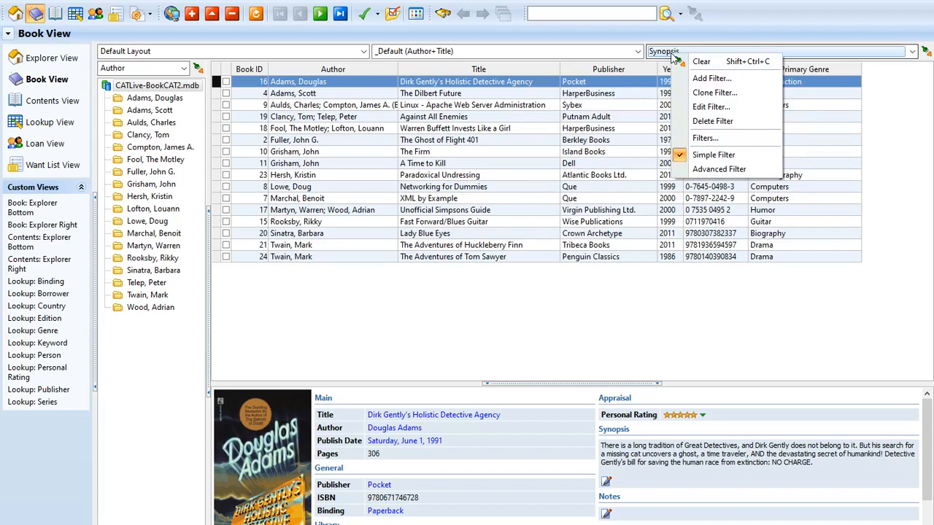
pyautogui.click(694, 173)
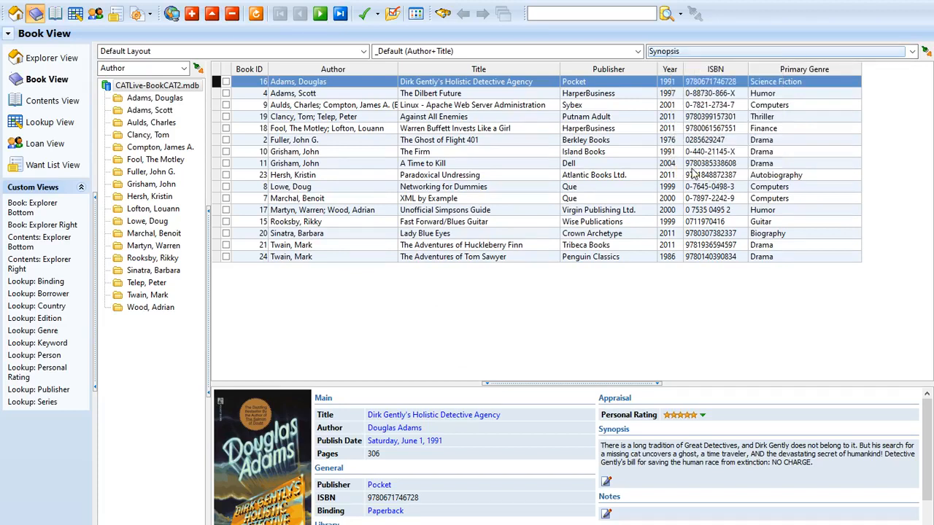
pyautogui.rightClick(673, 54)
pyautogui.click(702, 80)
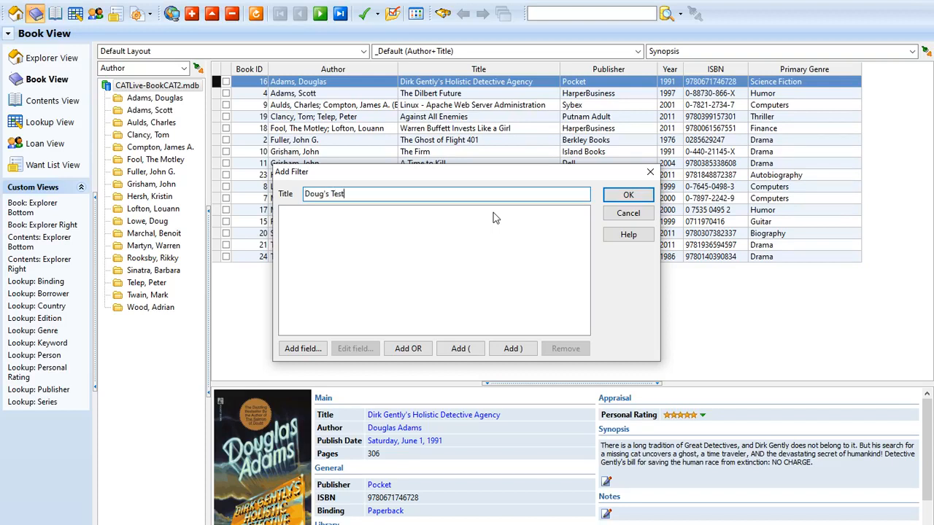
# - Add a condition to the new filter: Book.Author contains Adam
pyautogui.click(306, 349)
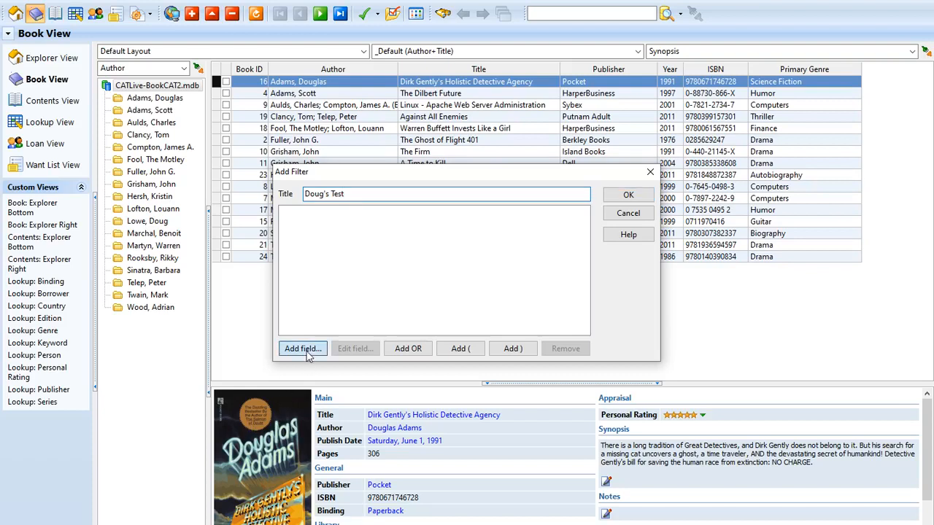
pyautogui.click(461, 241)
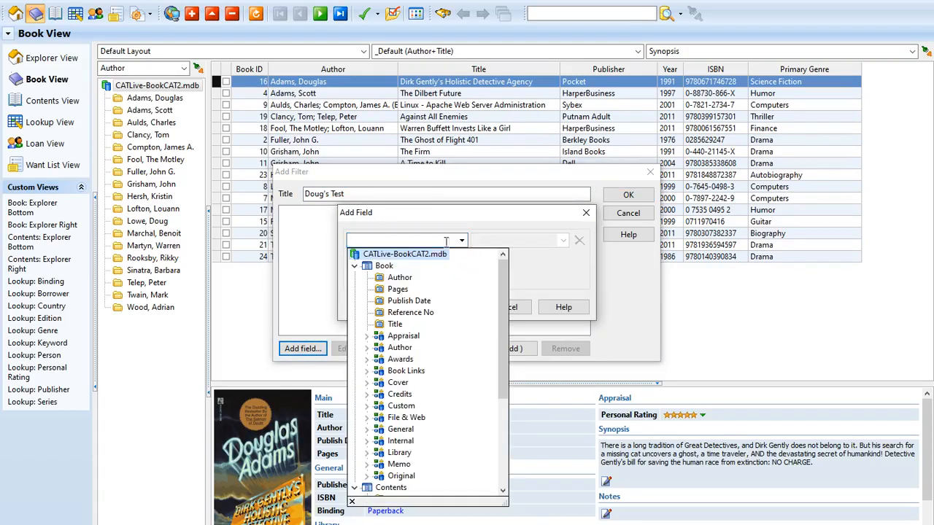
pyautogui.click(400, 277)
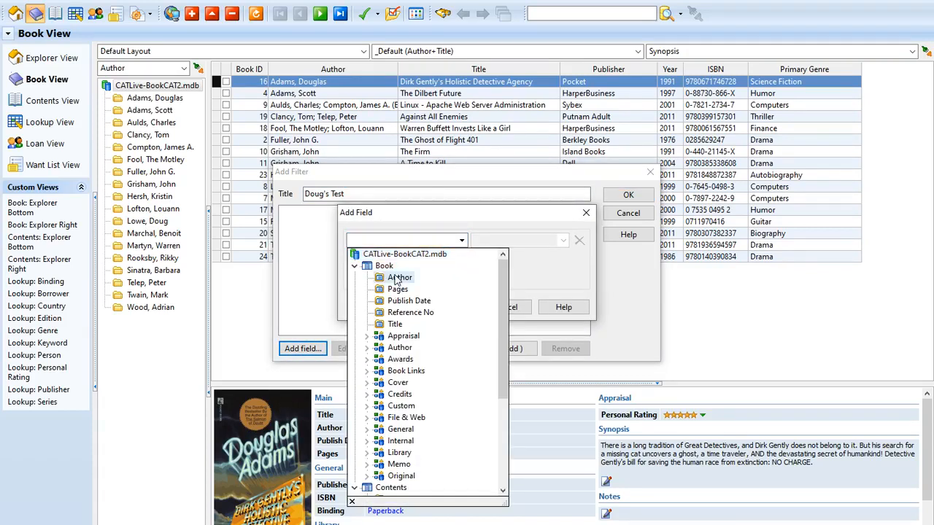
pyautogui.click(502, 241)
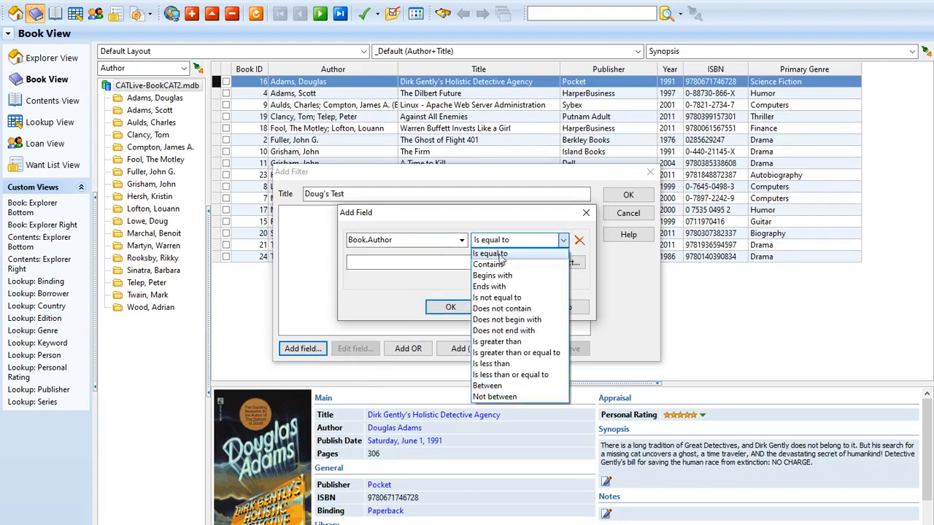
pyautogui.click(500, 265)
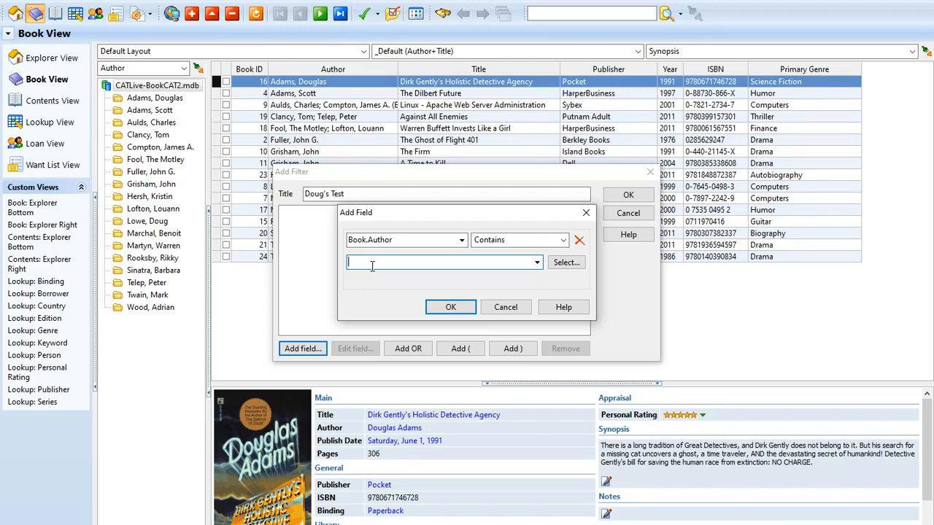
pyautogui.write('Adam')
pyautogui.click(451, 307)
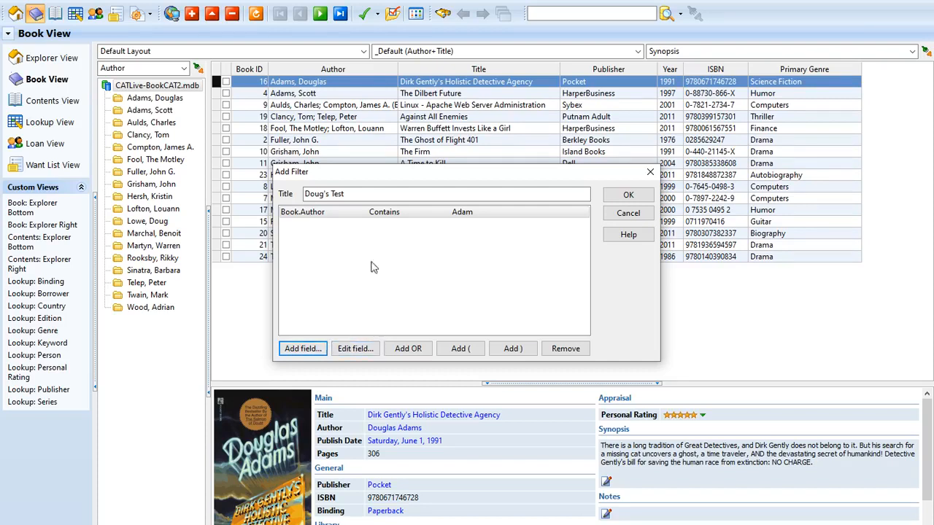
# - Add a second condition to the new filter: Book.Title begins with A
pyautogui.click(305, 349)
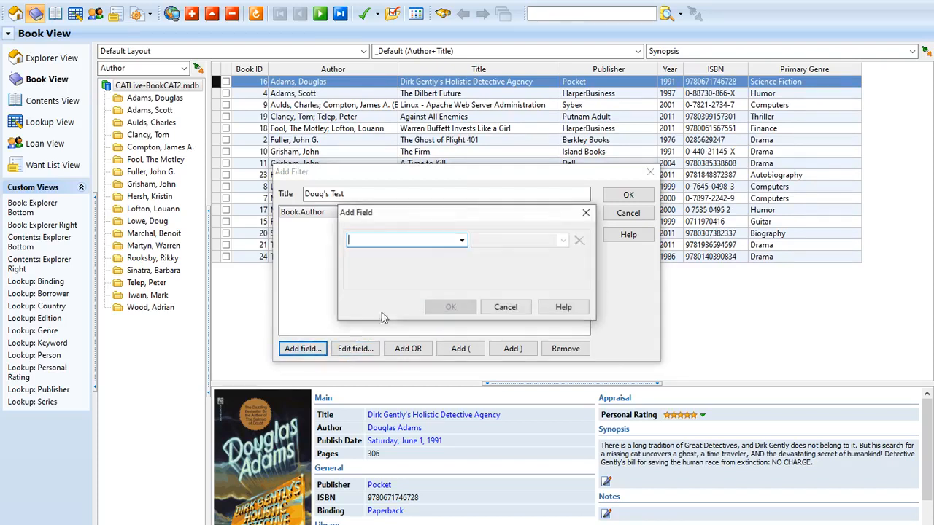
pyautogui.click(462, 241)
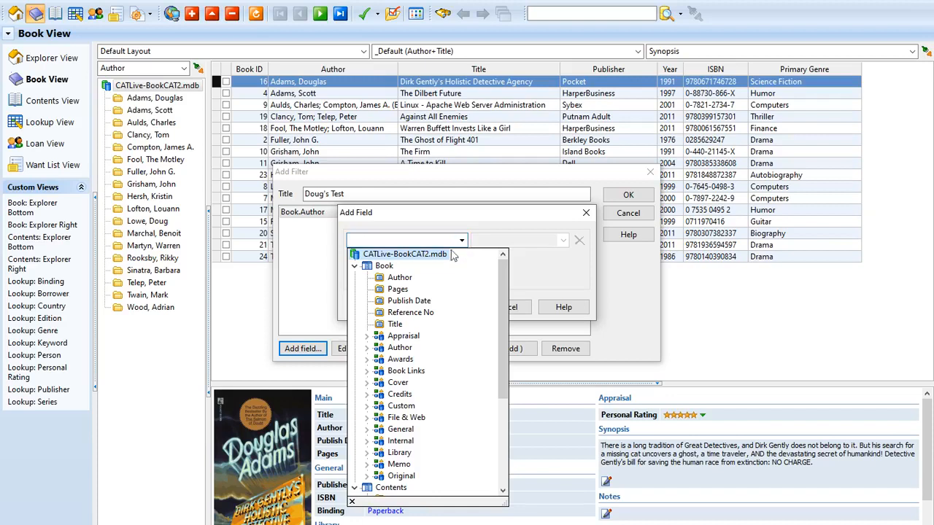
pyautogui.click(394, 324)
pyautogui.click(519, 240)
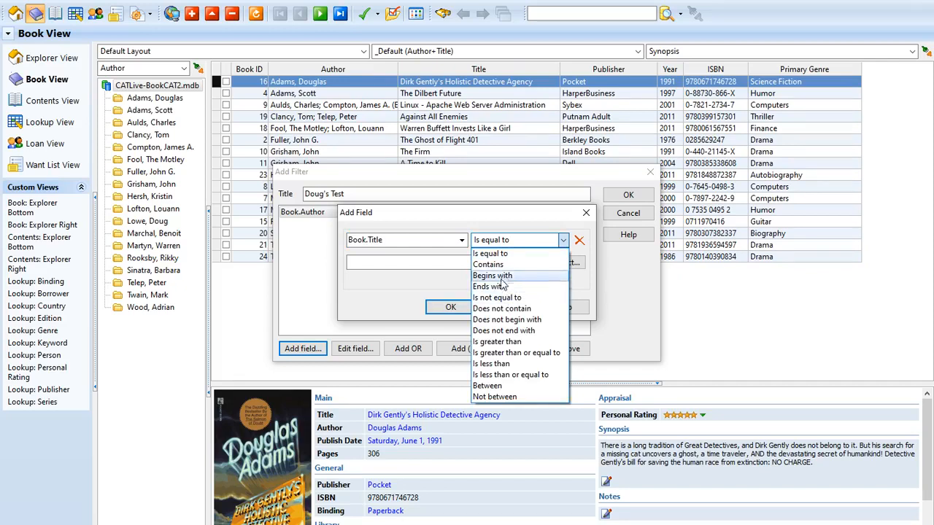
pyautogui.click(502, 280)
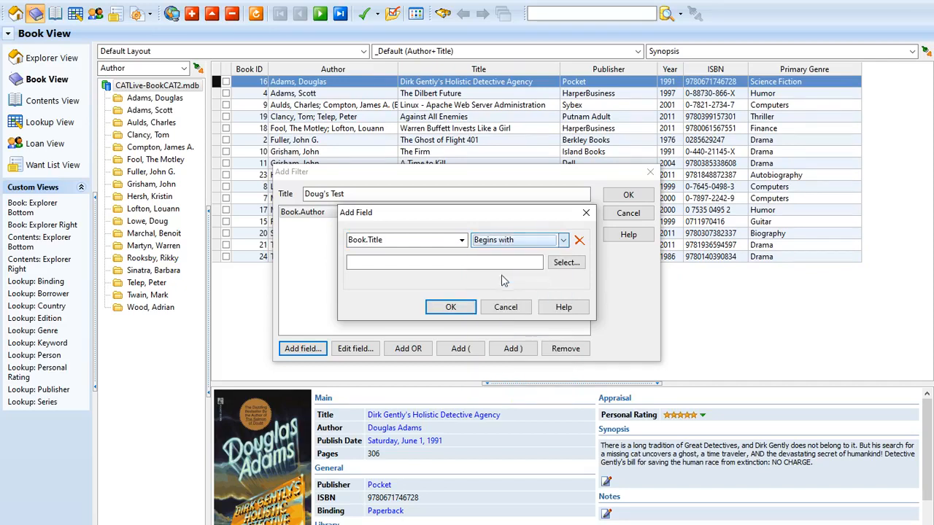
pyautogui.click(434, 263)
pyautogui.write('A')
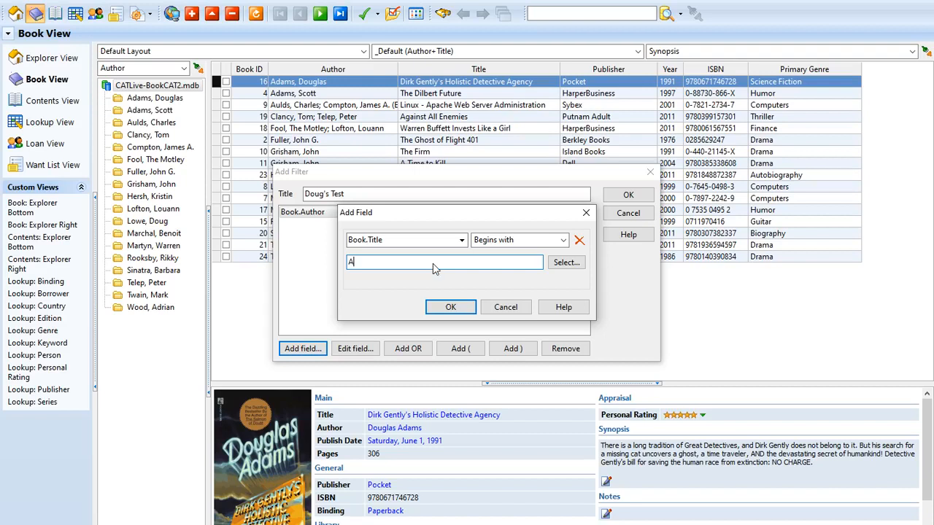
pyautogui.click(451, 307)
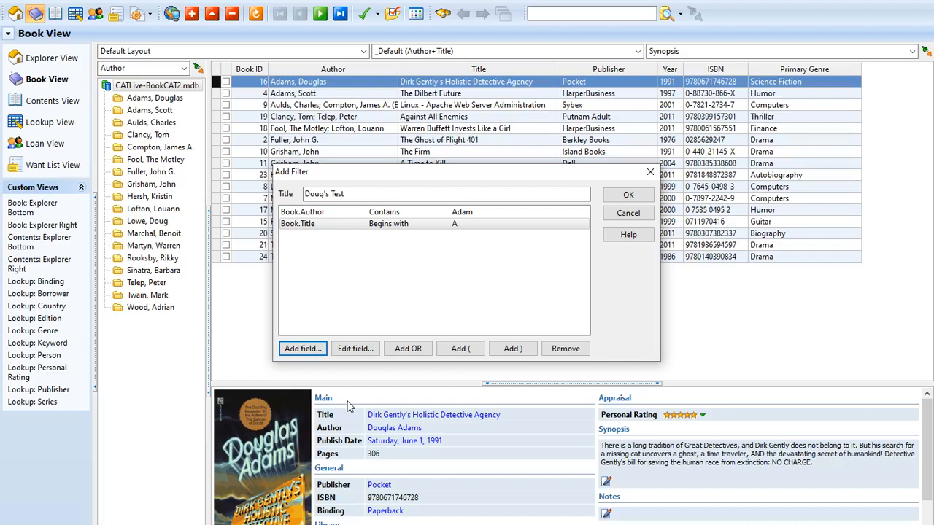
# - Place an OR operator between the Book.Author and Book.Title conditions and save the filter
pyautogui.click(411, 350)
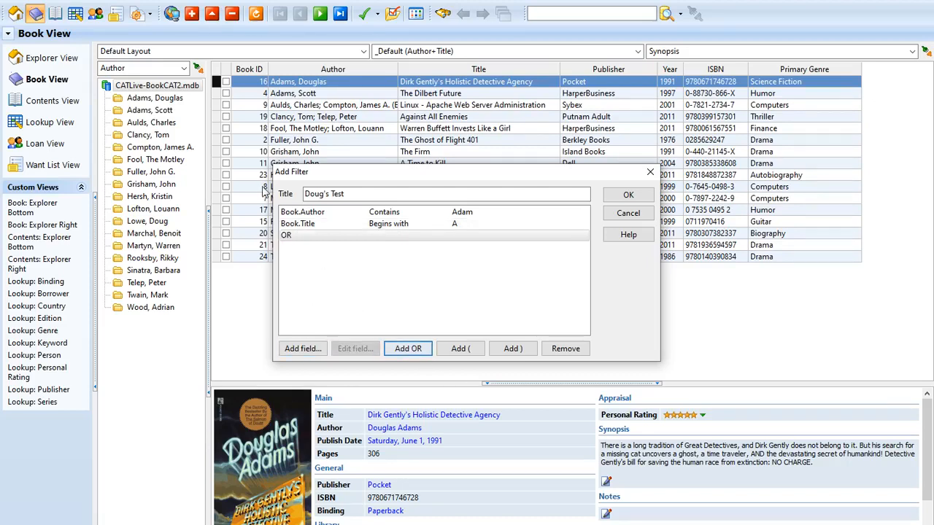
pyautogui.click(296, 237)
pyautogui.moveTo(298, 236); pyautogui.dragTo(297, 224)
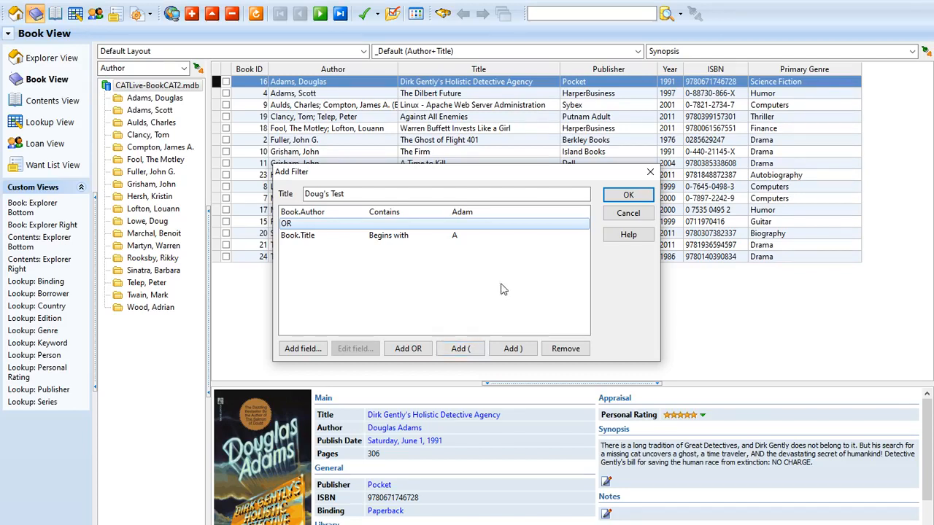
pyautogui.click(625, 202)
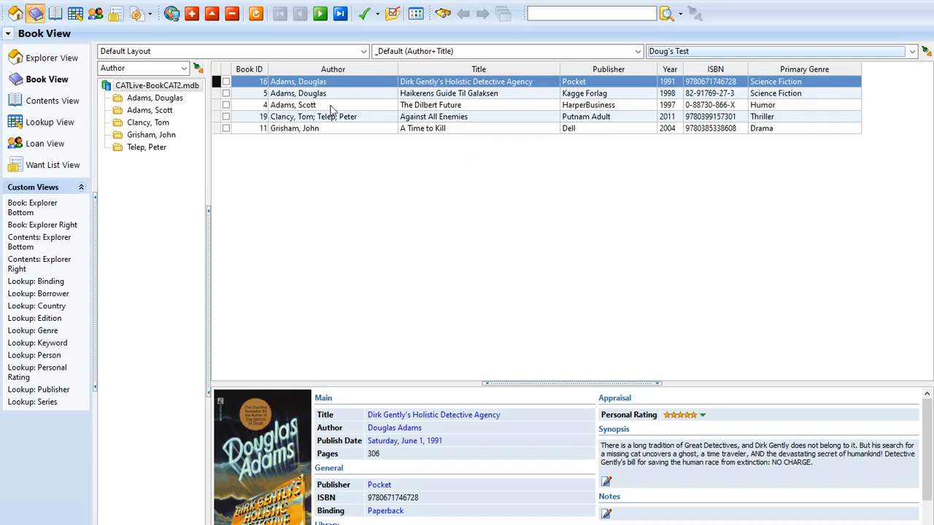
# - Select Against All Enemies in the filtered list and clear the active filter
pyautogui.click(420, 119)
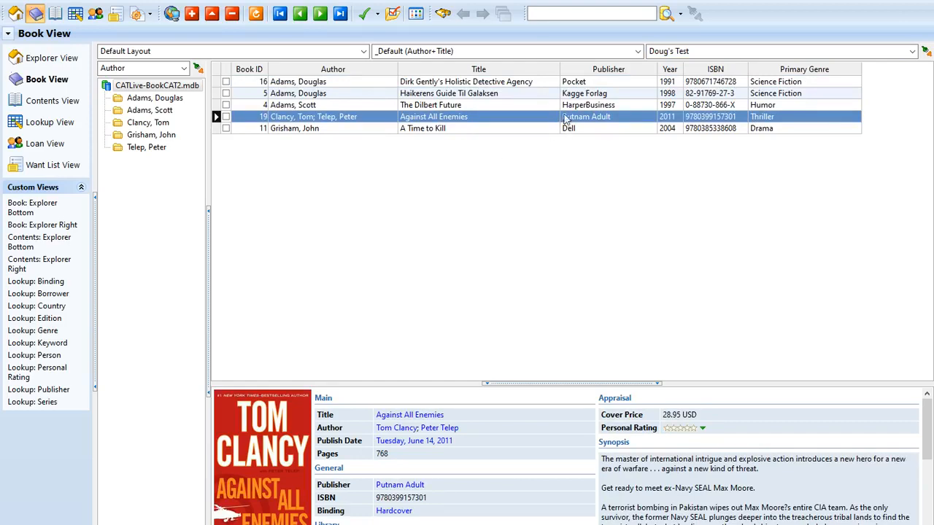
pyautogui.click(925, 51)
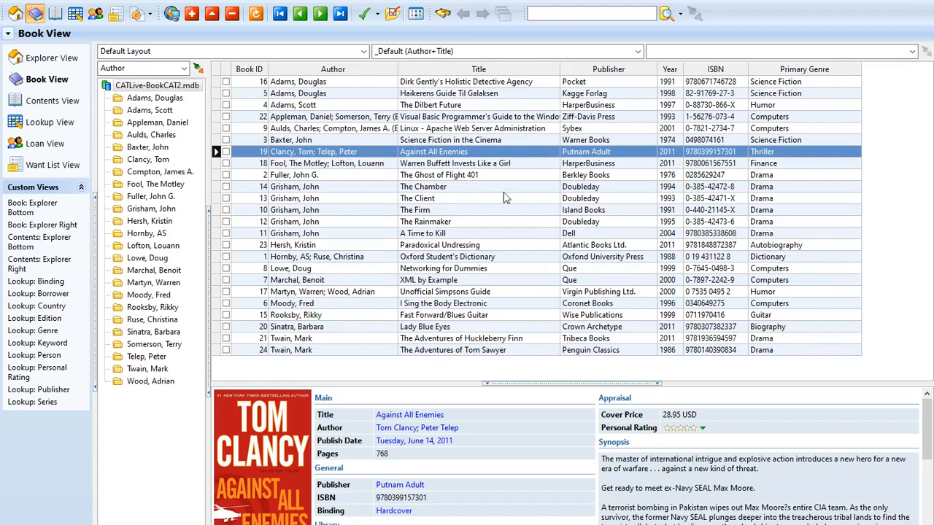
# - Review the conditions of the Doug's Test filter in its editor and close the editor without saving
pyautogui.rightClick(705, 53)
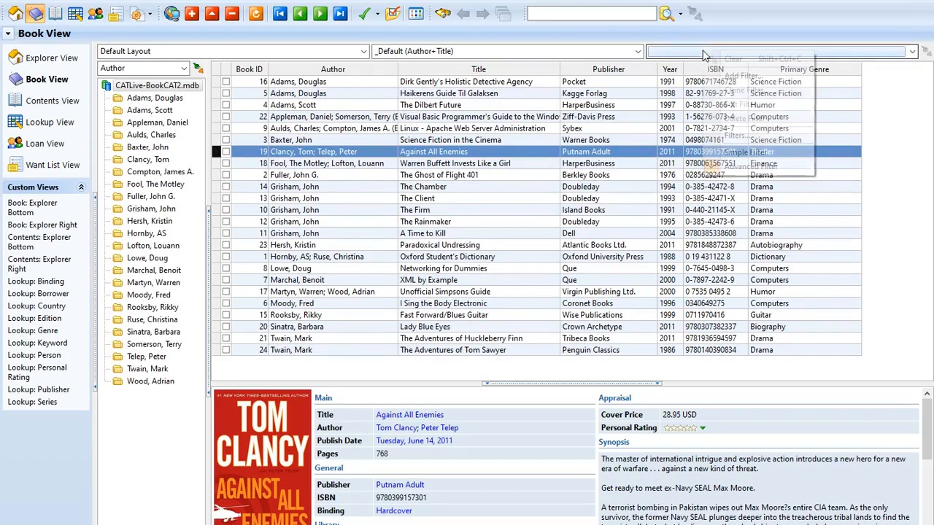
pyautogui.click(737, 136)
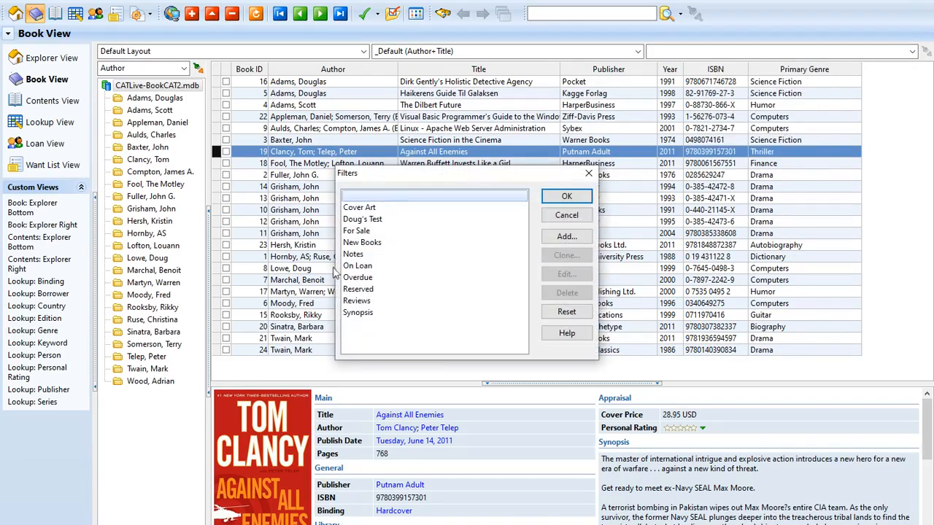
pyautogui.click(383, 220)
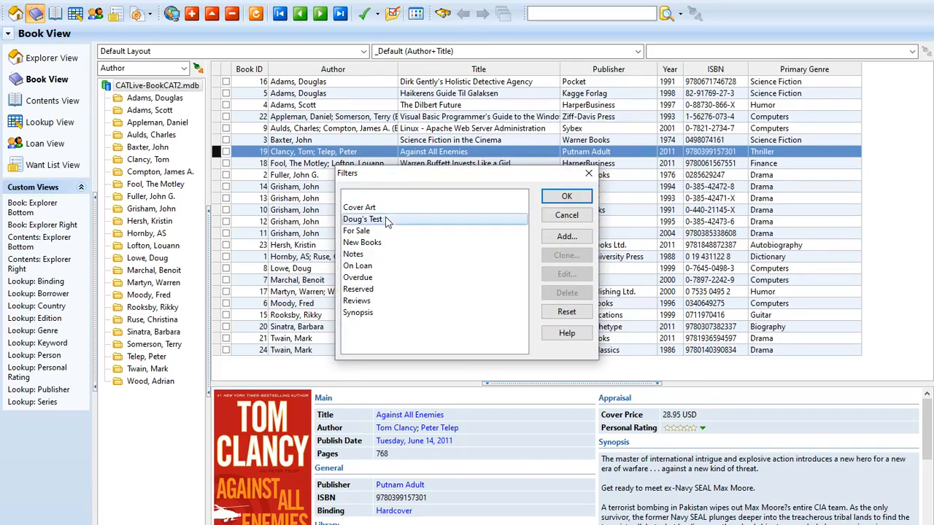
pyautogui.click(572, 275)
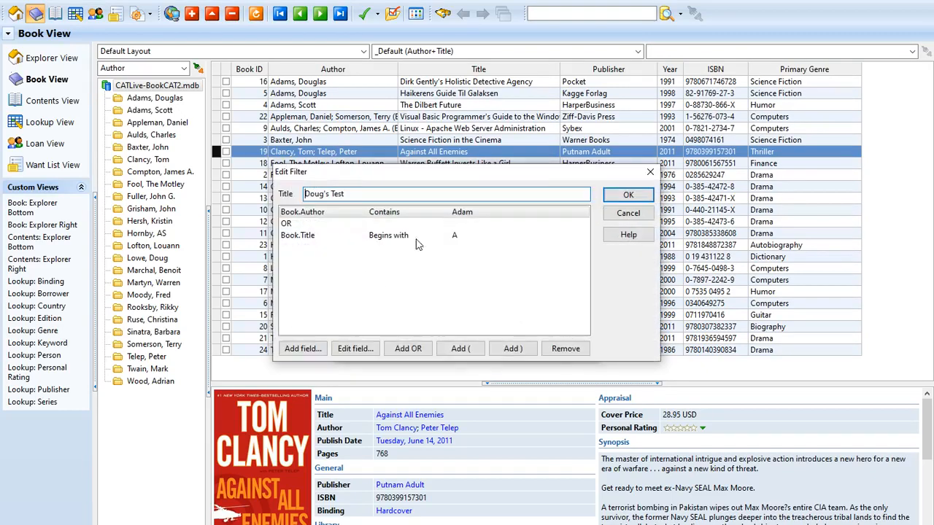
pyautogui.click(302, 251)
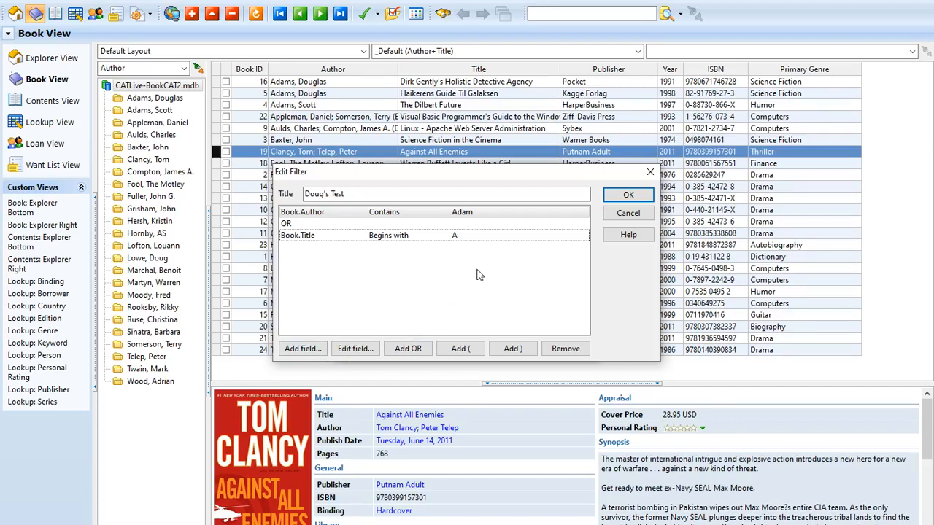
pyautogui.click(633, 214)
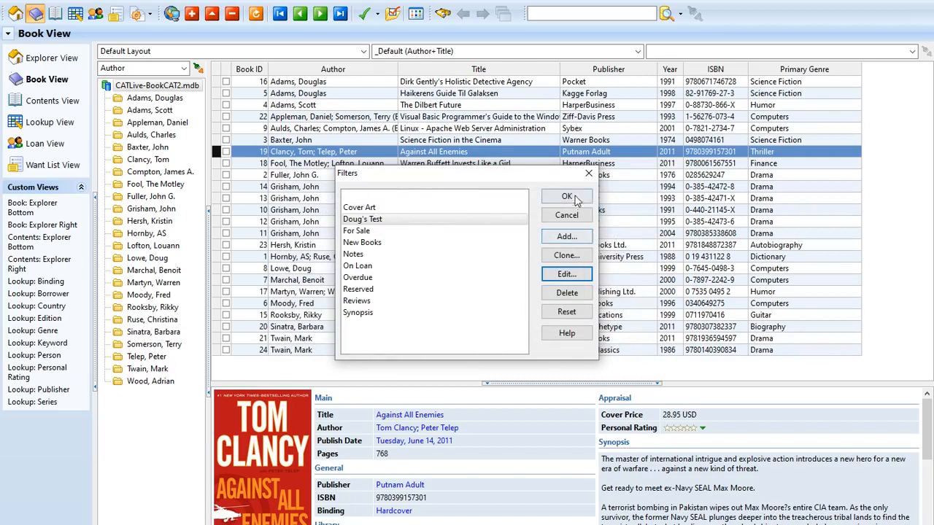
# - Close the filter list and start adding a new Book View type view to the Custom Views group
pyautogui.click(567, 216)
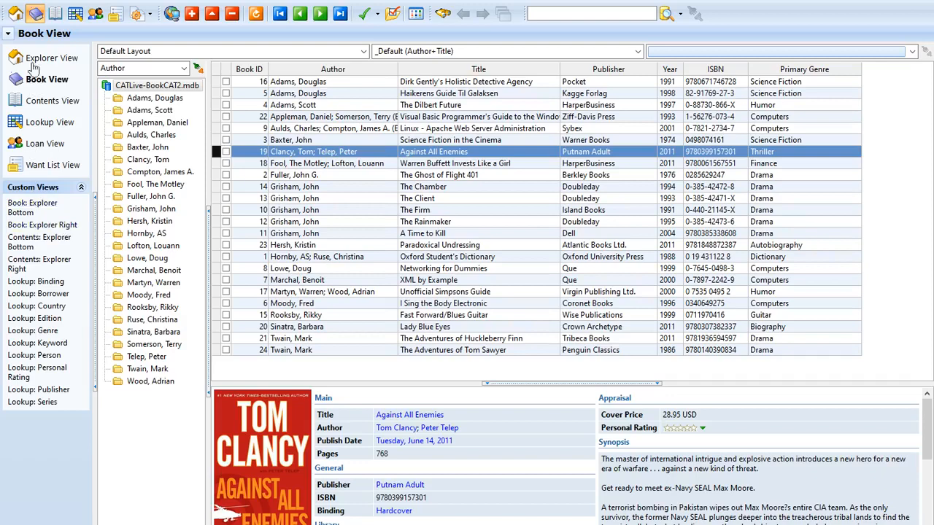
pyautogui.click(30, 6)
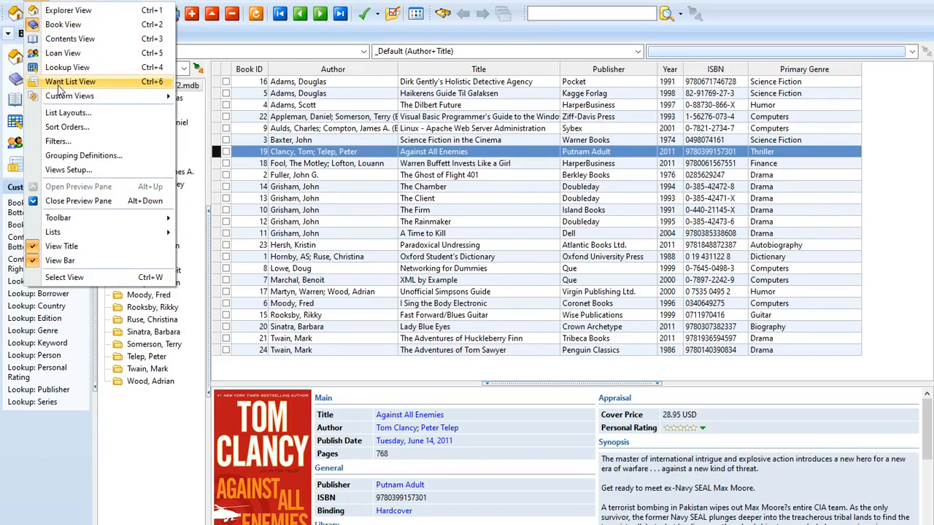
pyautogui.click(62, 170)
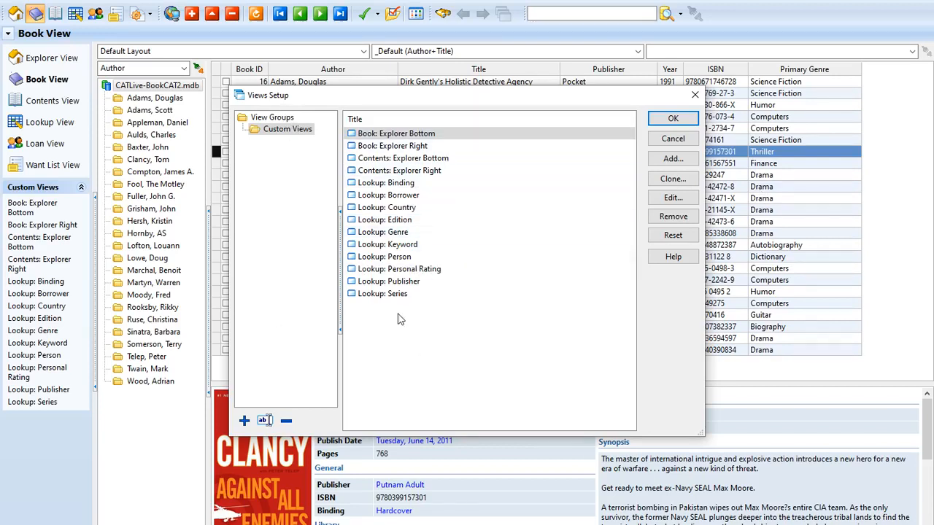
pyautogui.click(281, 118)
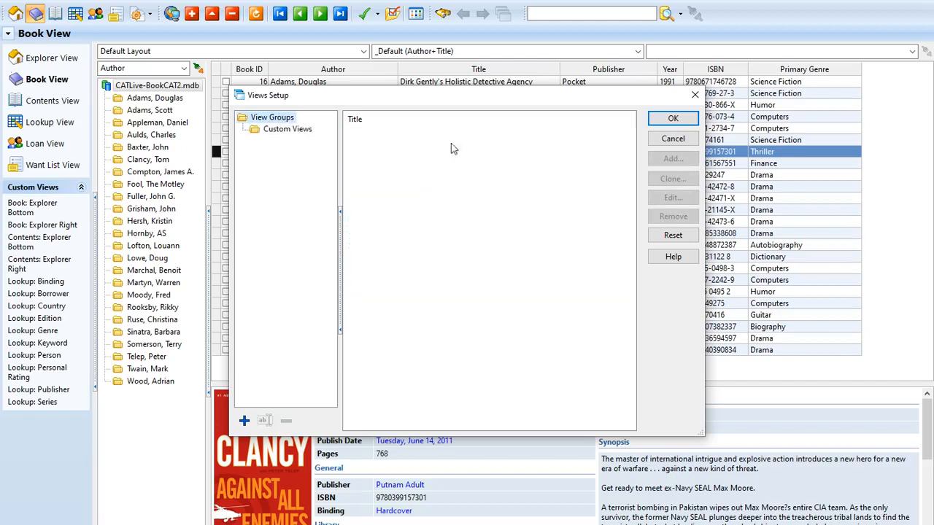
pyautogui.click(284, 129)
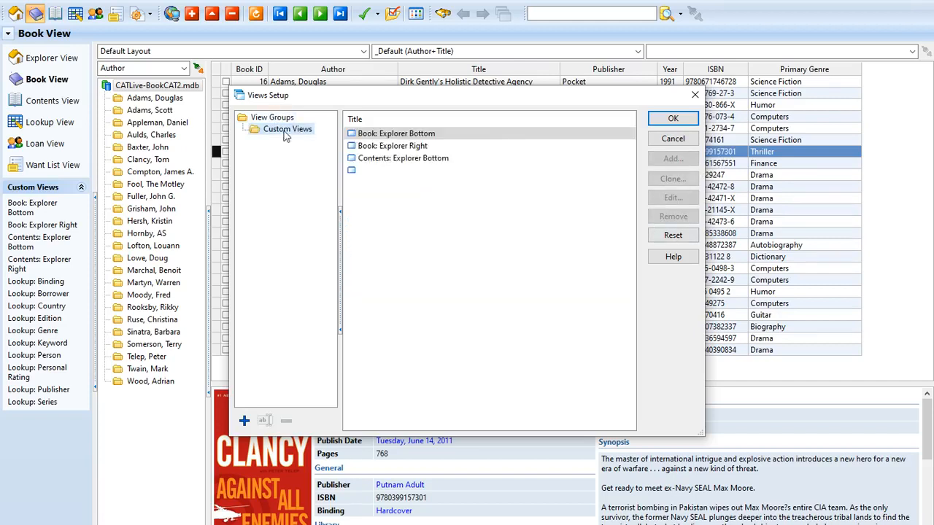
pyautogui.click(673, 159)
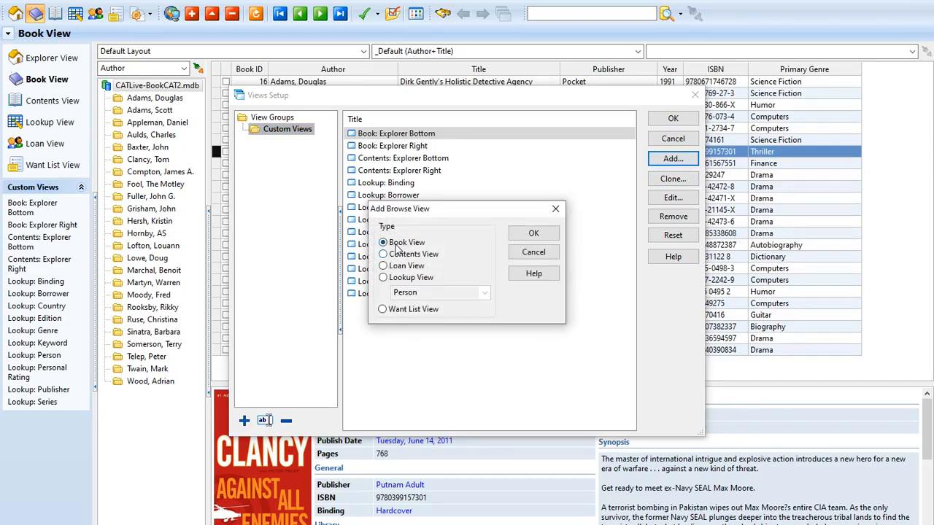
pyautogui.click(538, 234)
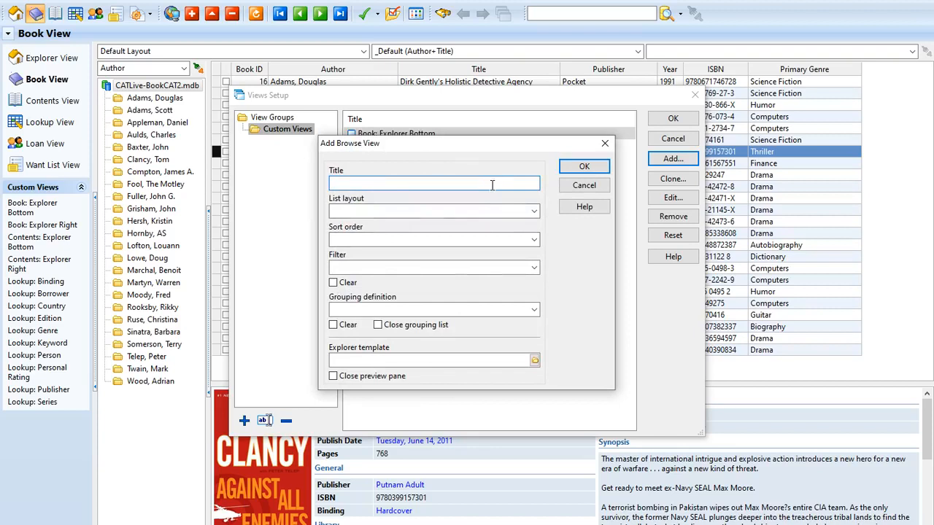
# - Title the new view Doug Test and give it the Loan Info list layout and the Reference No sort order
pyautogui.write('Doug Test')
pyautogui.click(534, 212)
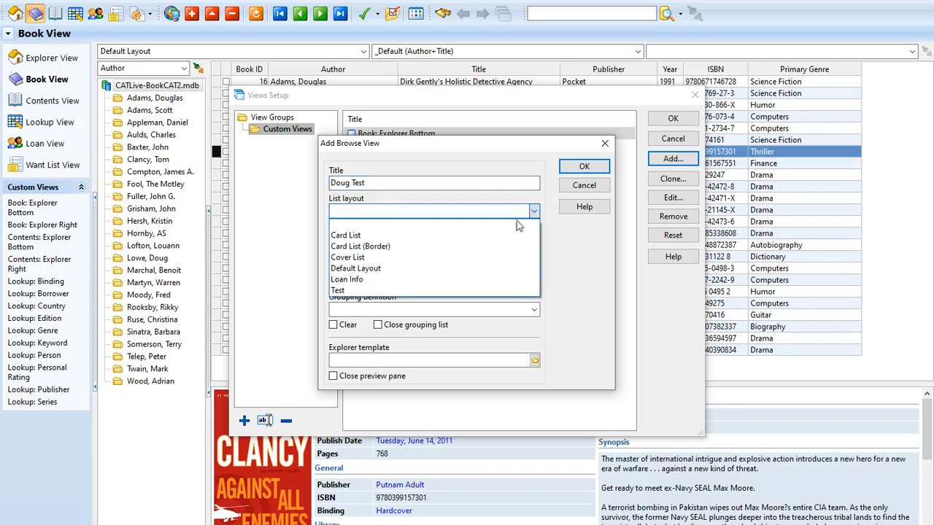
pyautogui.click(431, 283)
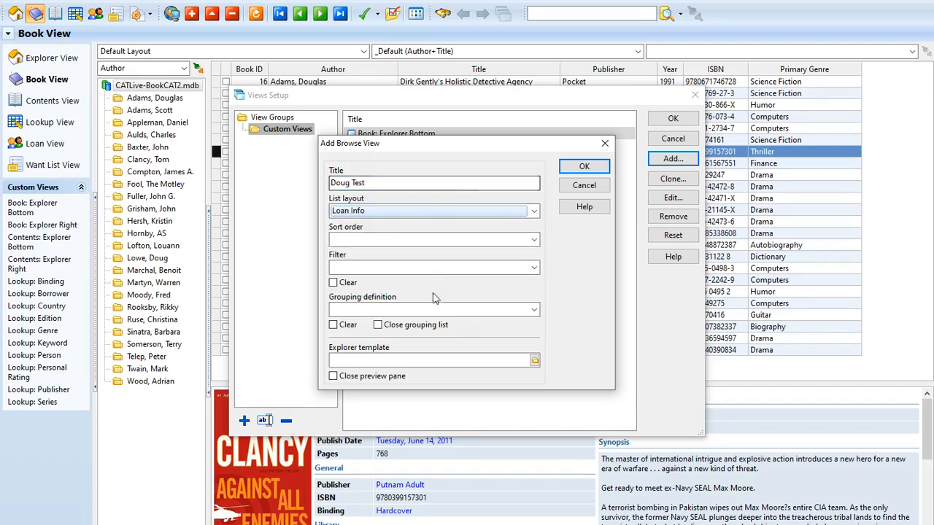
pyautogui.click(533, 240)
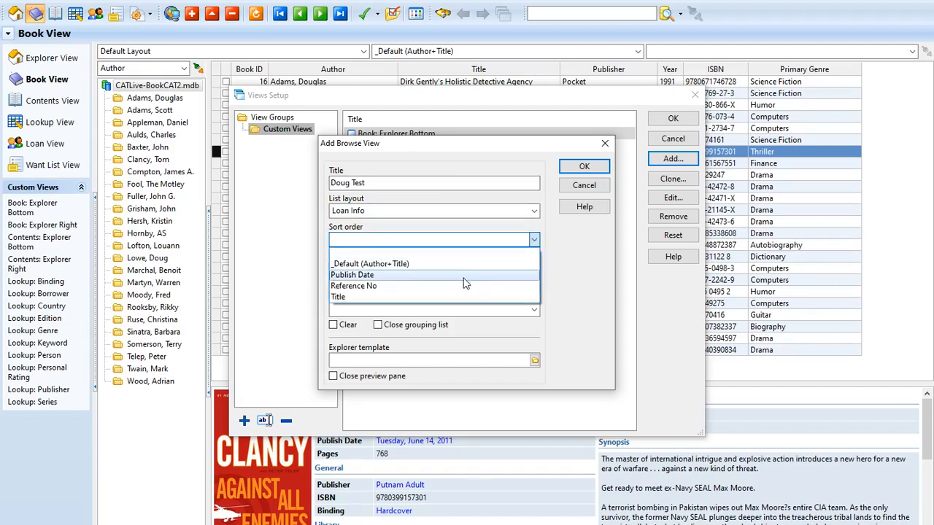
pyautogui.click(460, 286)
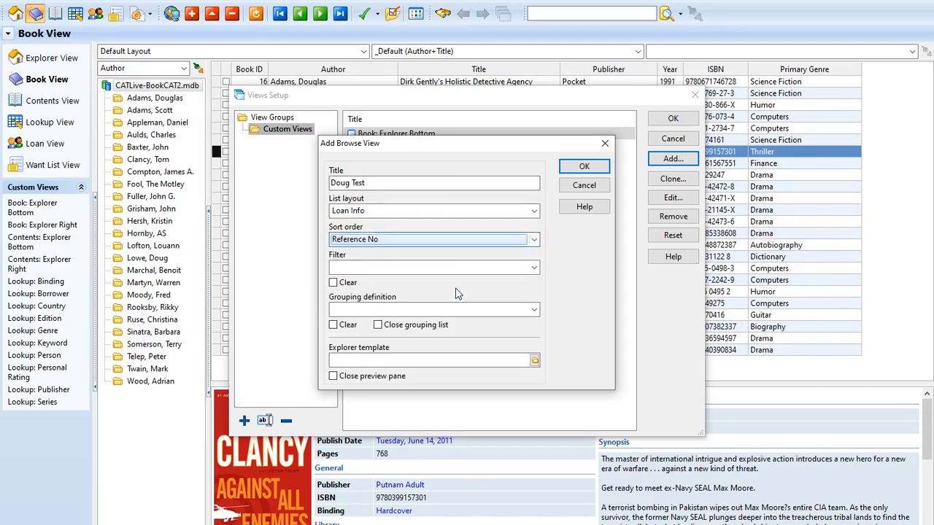
# - Assign the Doug's Test filter and the Editor grouping definition to the new view, and save the views setup
pyautogui.click(534, 269)
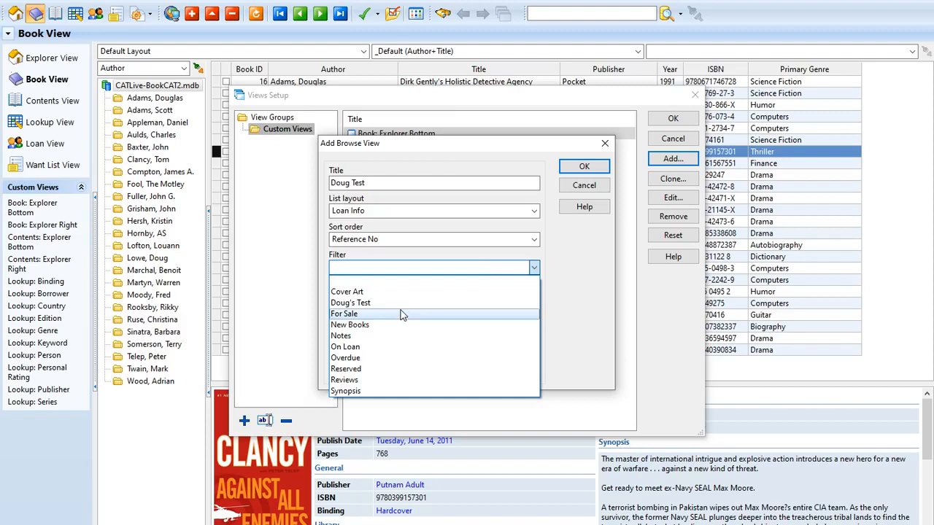
pyautogui.click(400, 303)
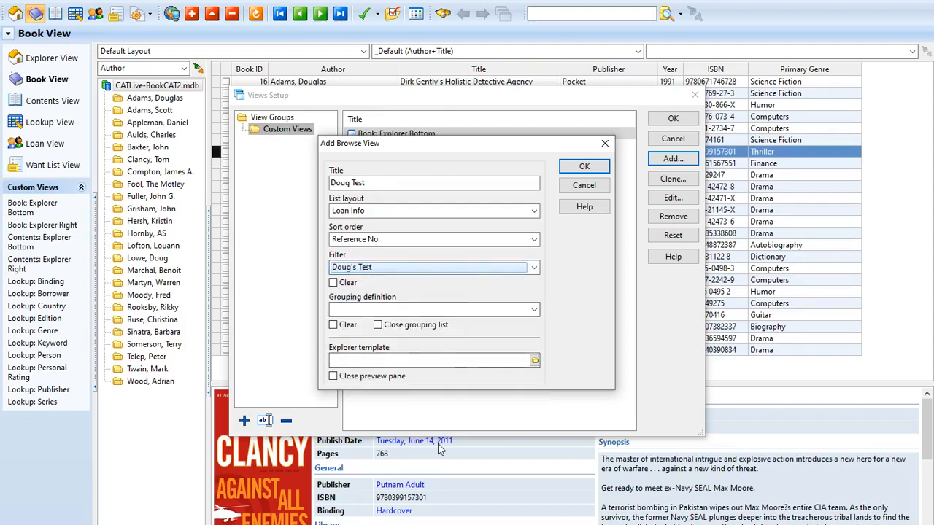
pyautogui.click(534, 310)
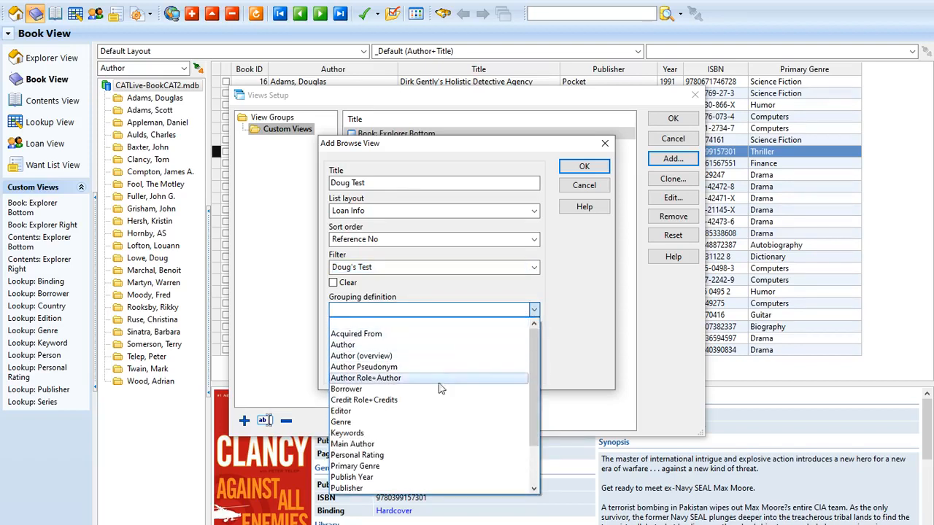
pyautogui.click(413, 413)
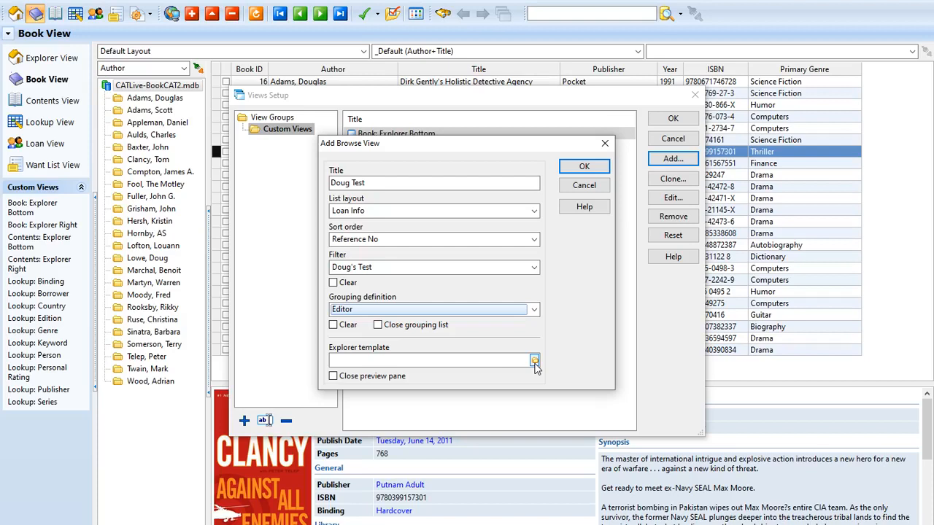
pyautogui.click(588, 167)
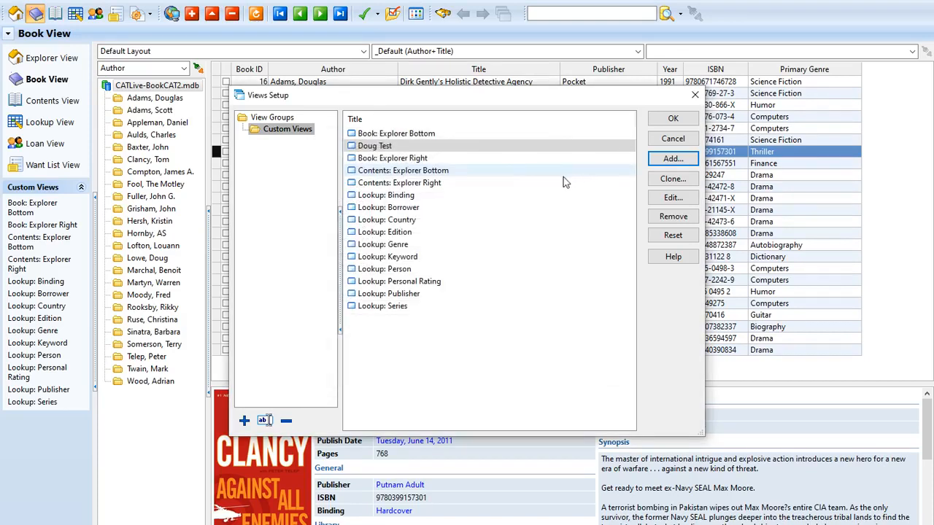
pyautogui.click(673, 120)
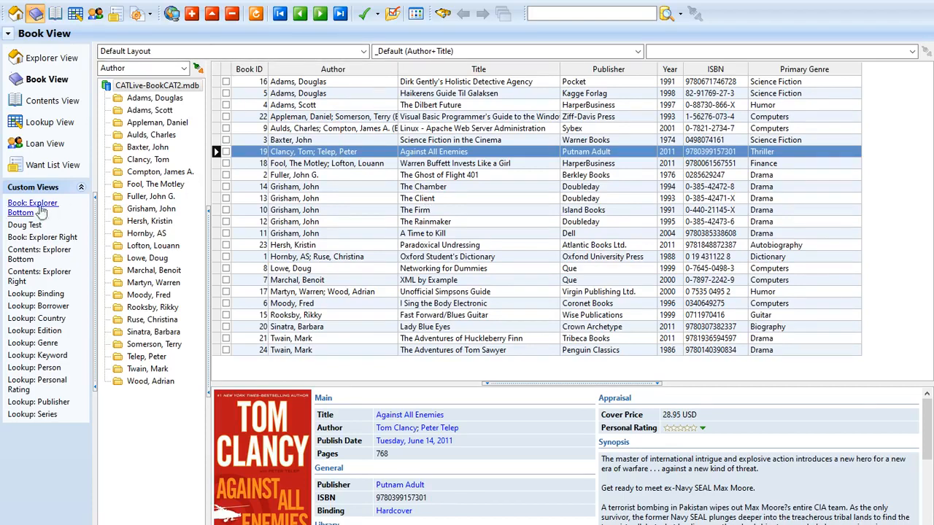
# - Apply the Doug Test custom view and clear the active filter while using Book: Explorer Bottom
pyautogui.click(28, 225)
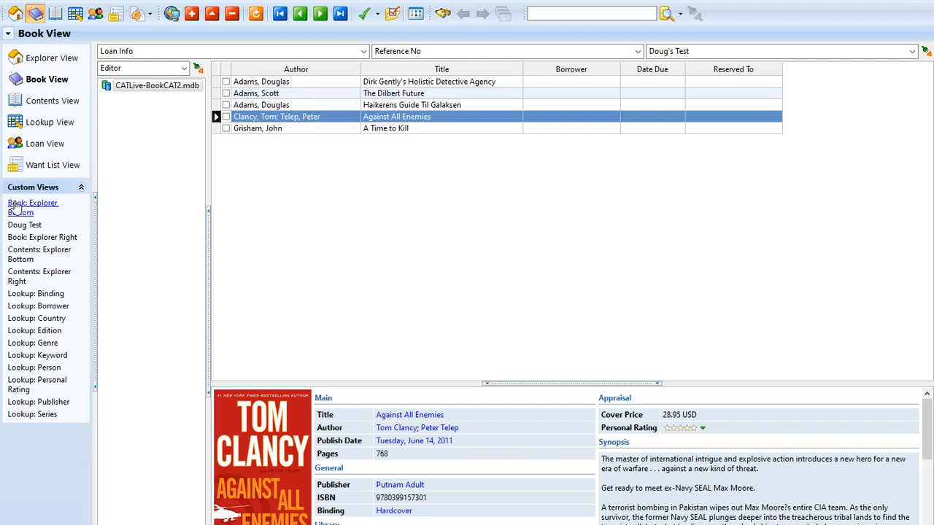
pyautogui.click(16, 208)
pyautogui.click(924, 52)
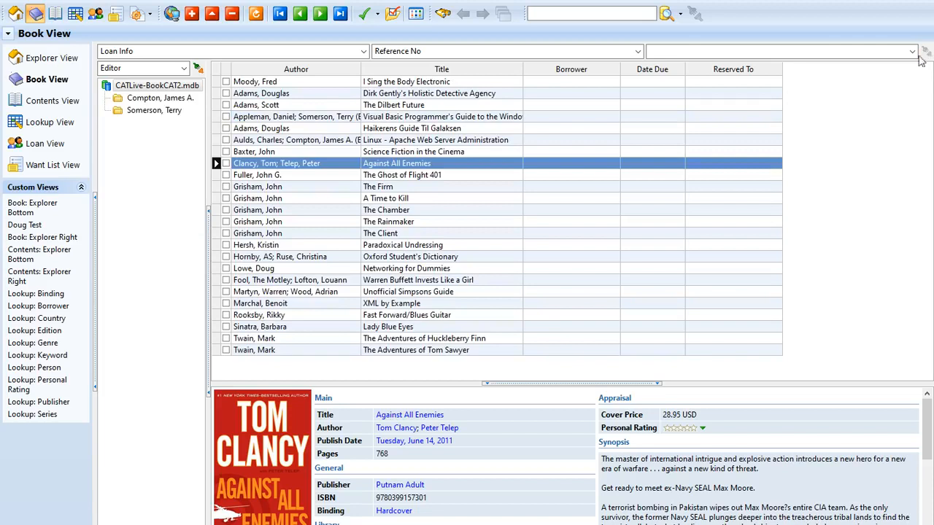
# - Alternate between the Book: Explorer Right and Book: Explorer Bottom custom views, ending with Book: Explorer Right
pyautogui.click(22, 239)
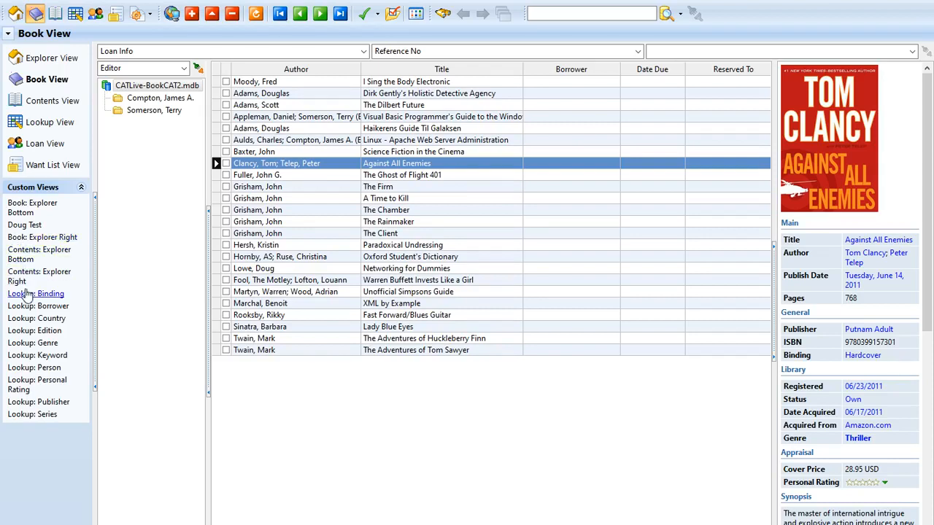
pyautogui.click(33, 208)
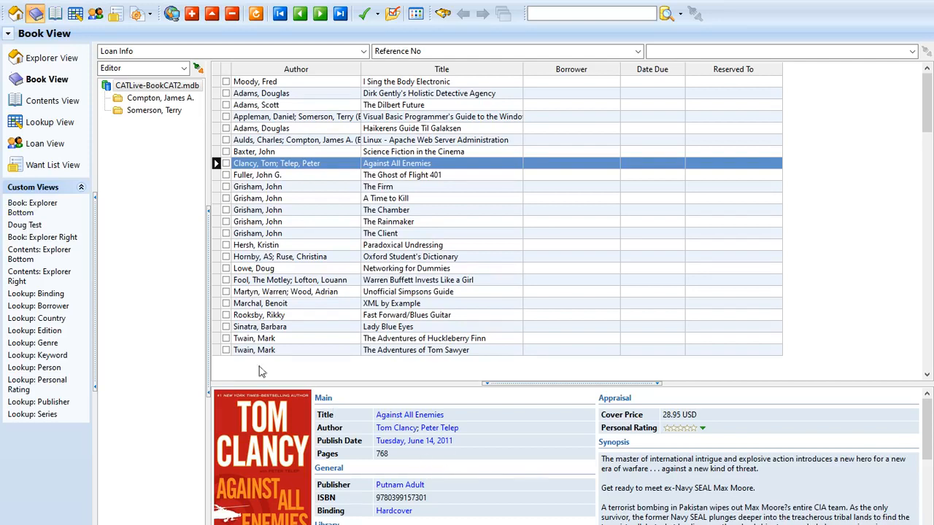
pyautogui.click(40, 240)
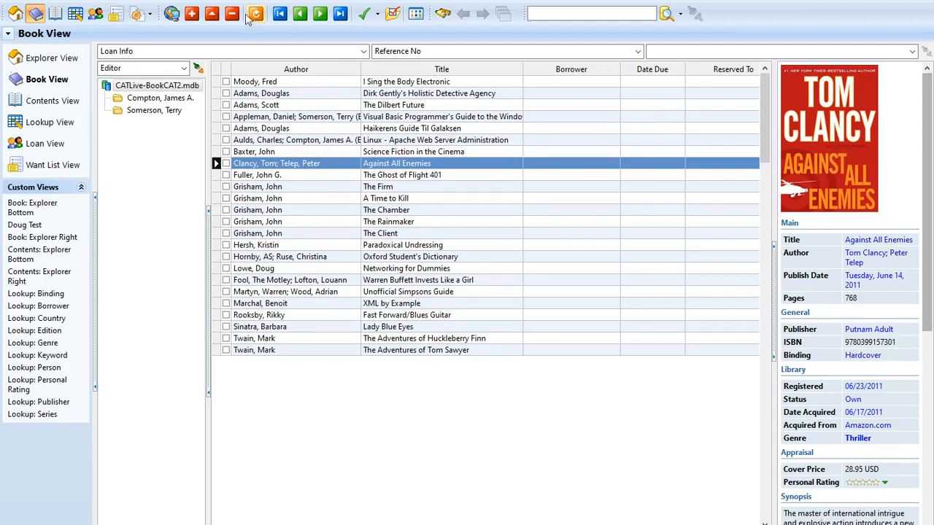
# - Review the settings of the Book: Explorer Bottom custom view in the views setup and close it without saving
pyautogui.click(35, 11)
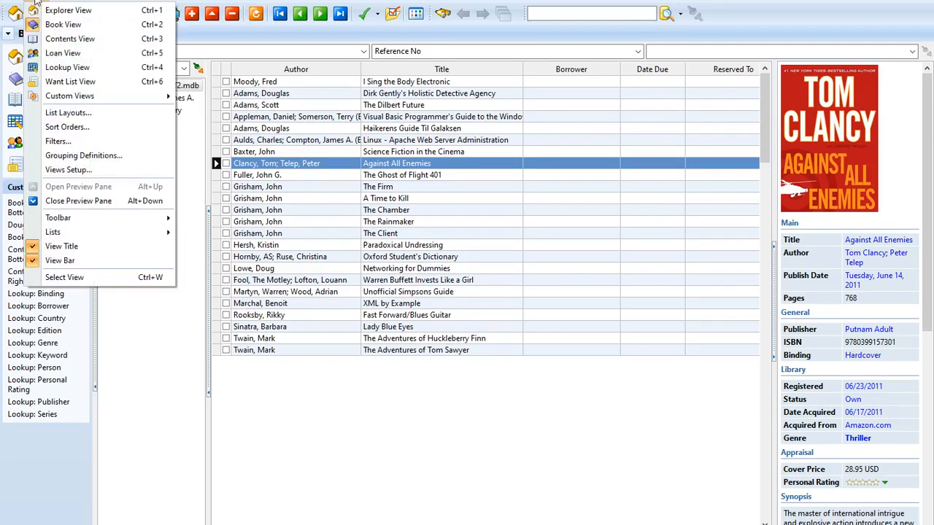
pyautogui.click(81, 172)
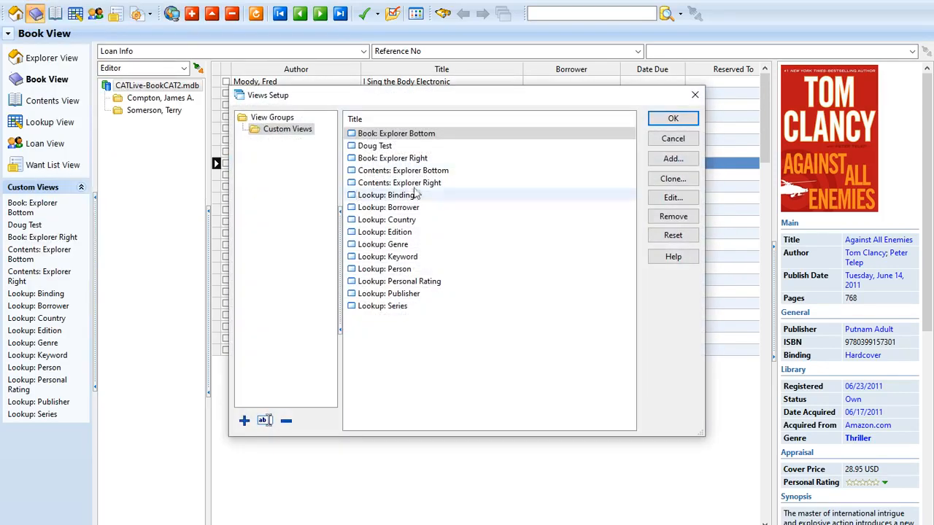
pyautogui.click(672, 197)
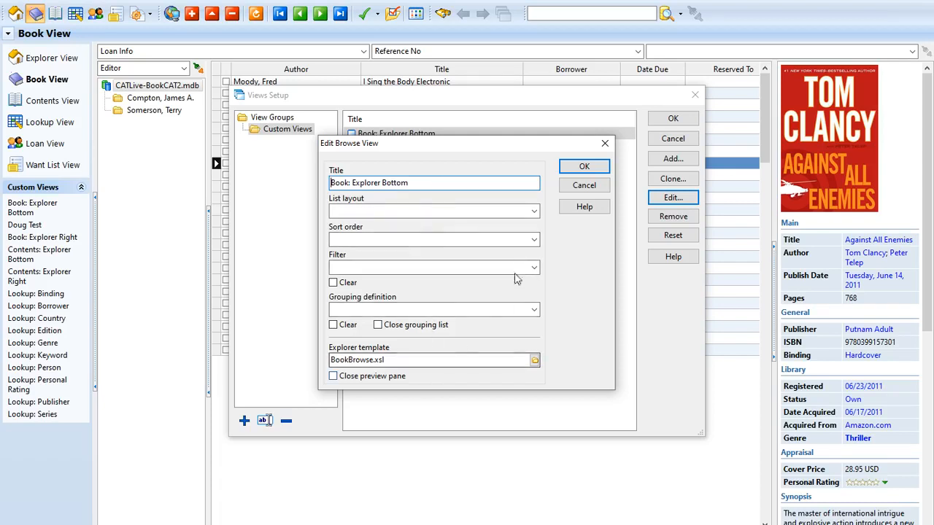
pyautogui.click(584, 187)
pyautogui.click(689, 137)
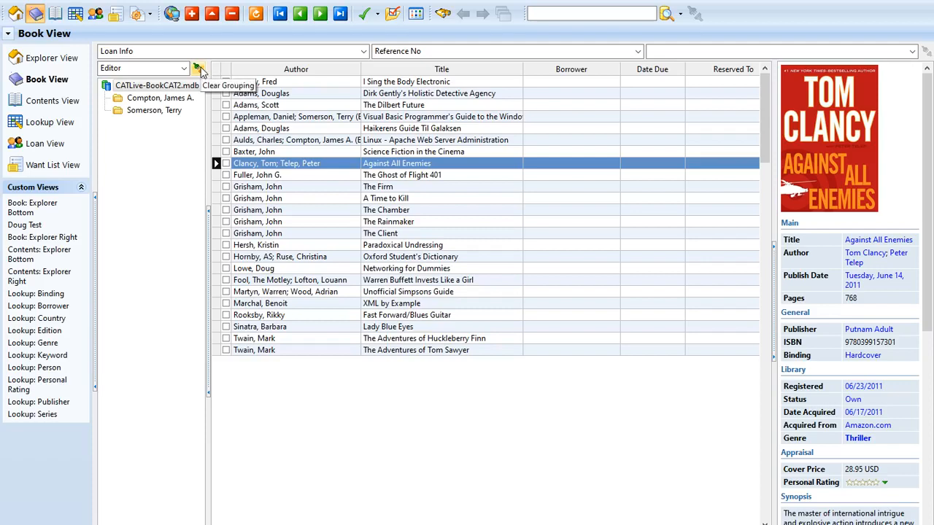
# - Select the Author (overview) grouping definition and check the field and Max Length settings of its Group 1 and Group 2
pyautogui.rightClick(146, 86)
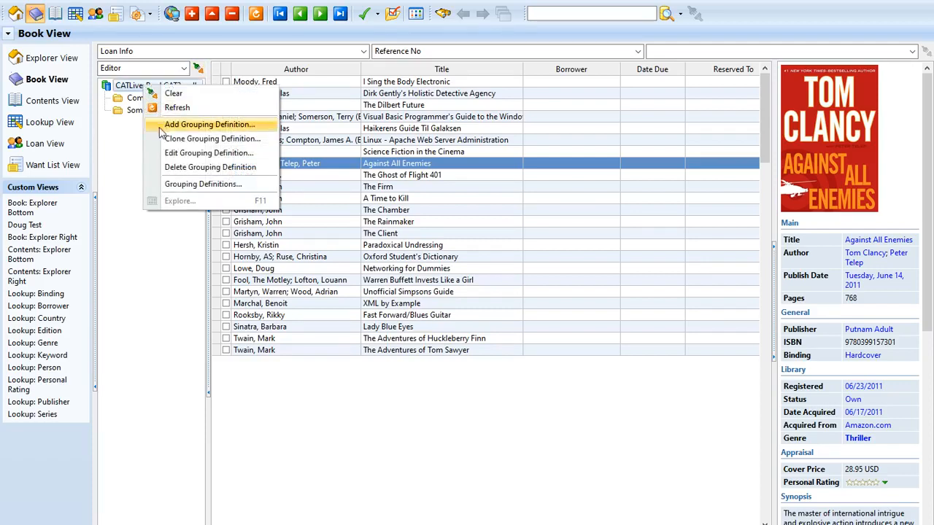
pyautogui.click(176, 185)
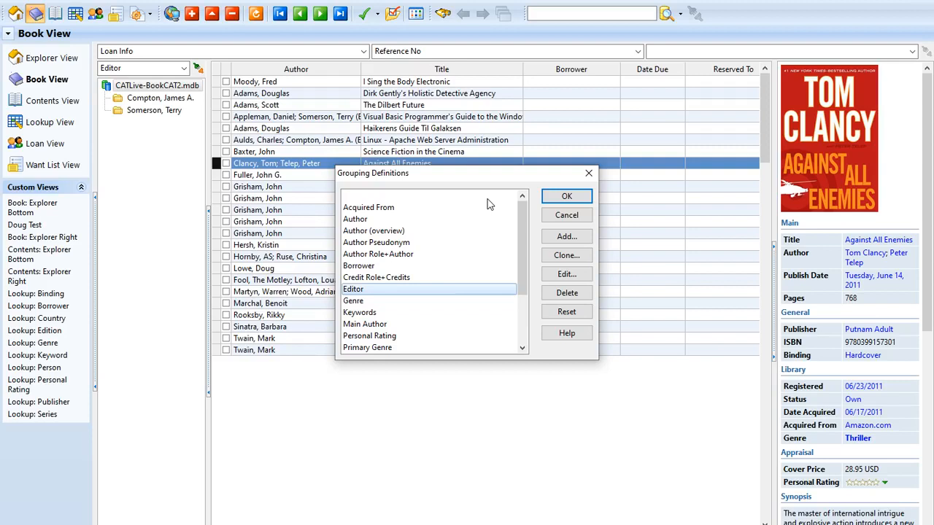
pyautogui.click(386, 232)
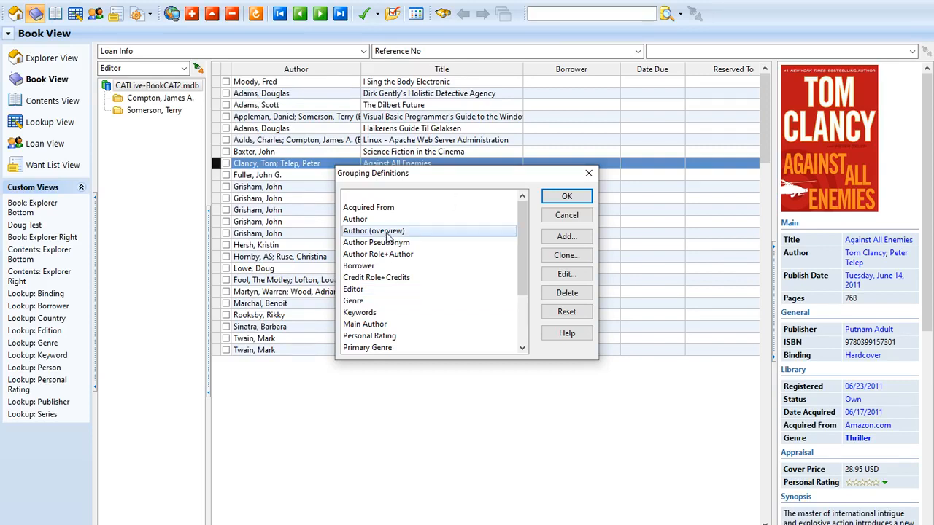
pyautogui.click(580, 275)
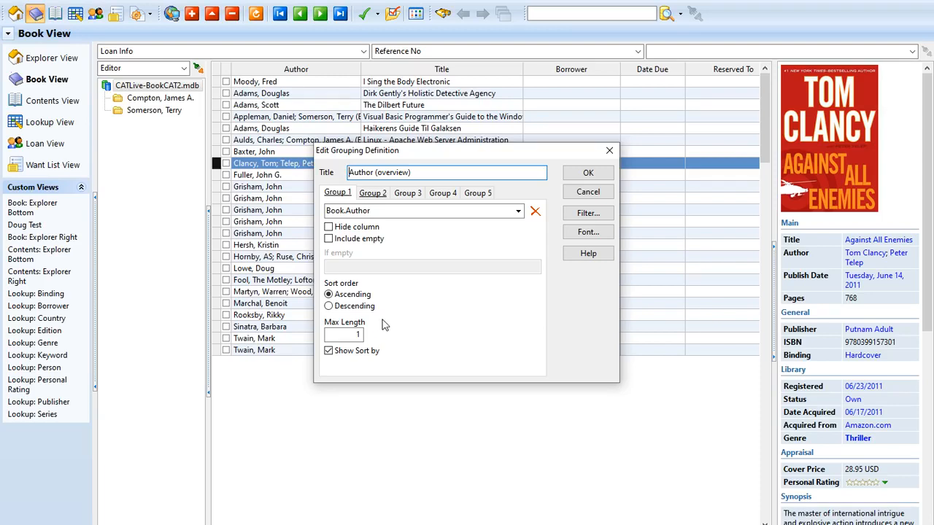
pyautogui.click(378, 195)
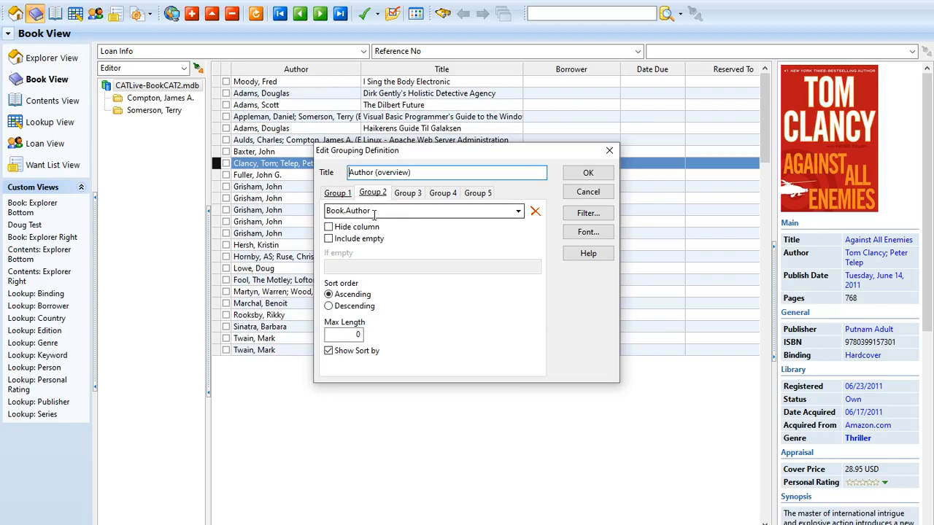
pyautogui.click(356, 335)
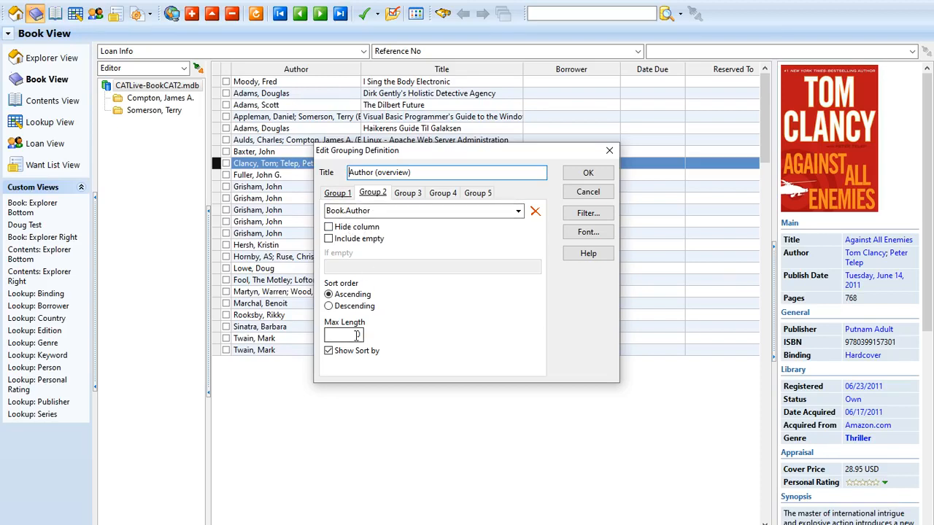
pyautogui.click(588, 173)
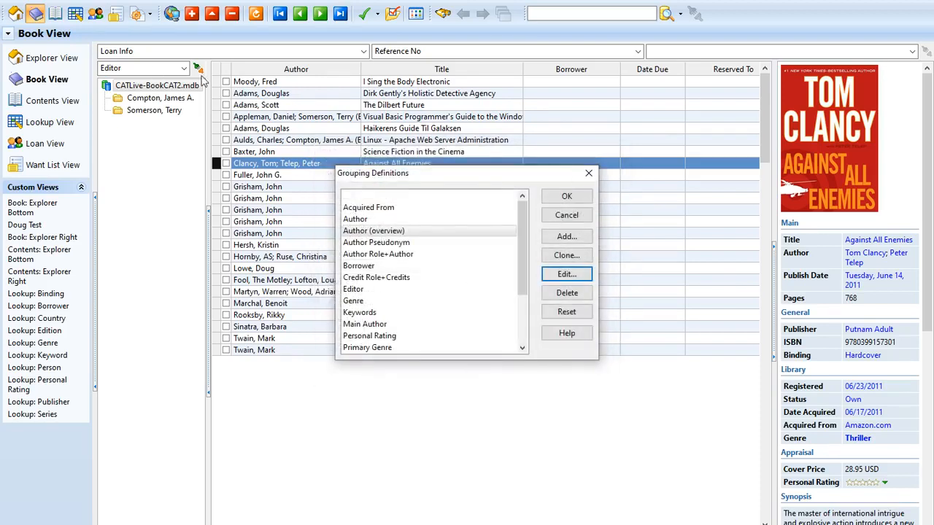
# - Apply the Author (overview) grouping to the book list and show the books in group A
pyautogui.click(577, 199)
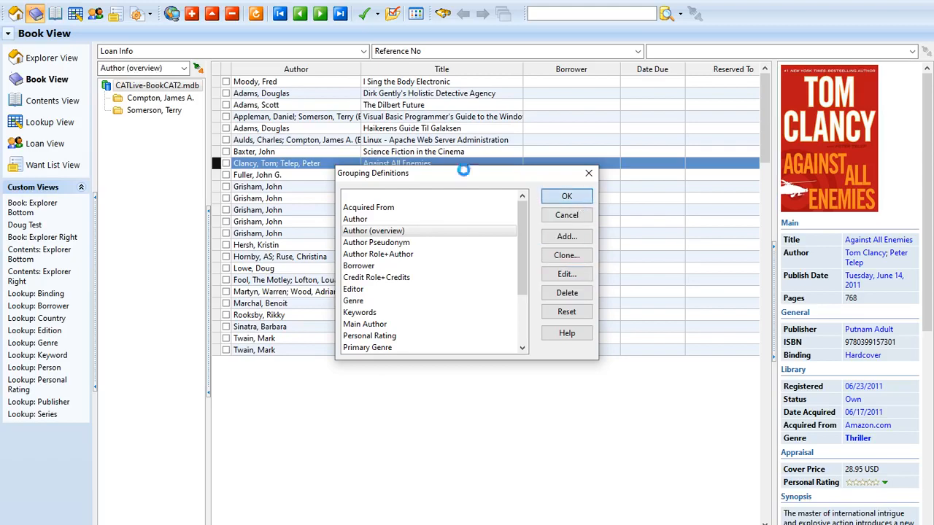
pyautogui.click(122, 100)
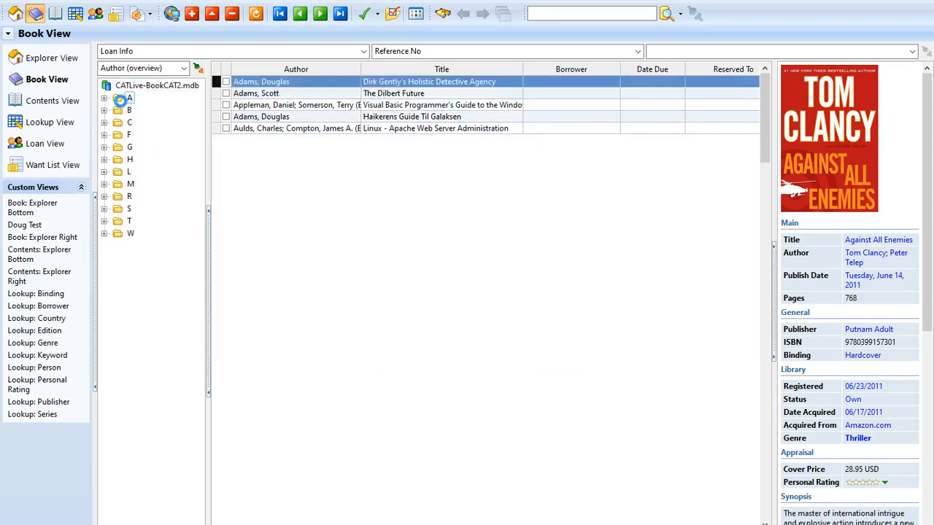
# - Expand author group A, then show the books in group B and those by Douglas Adams
pyautogui.click(104, 99)
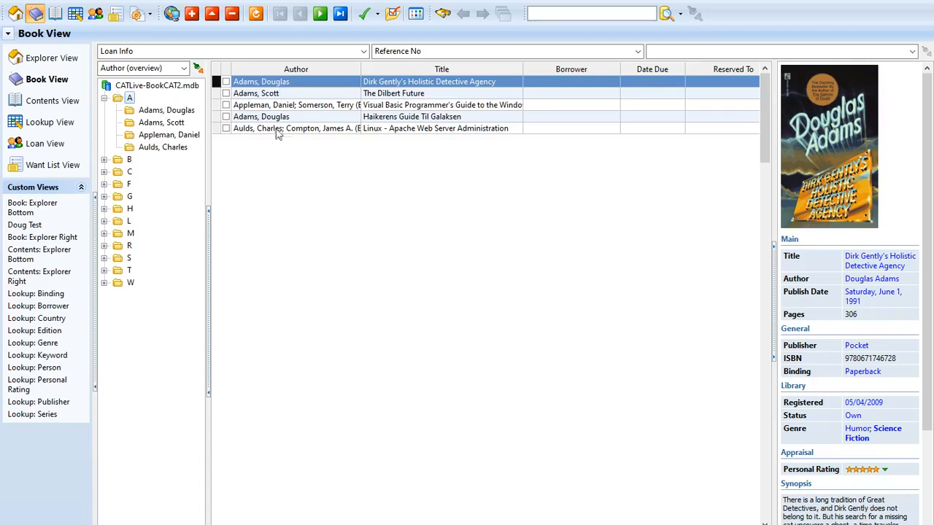
pyautogui.click(119, 161)
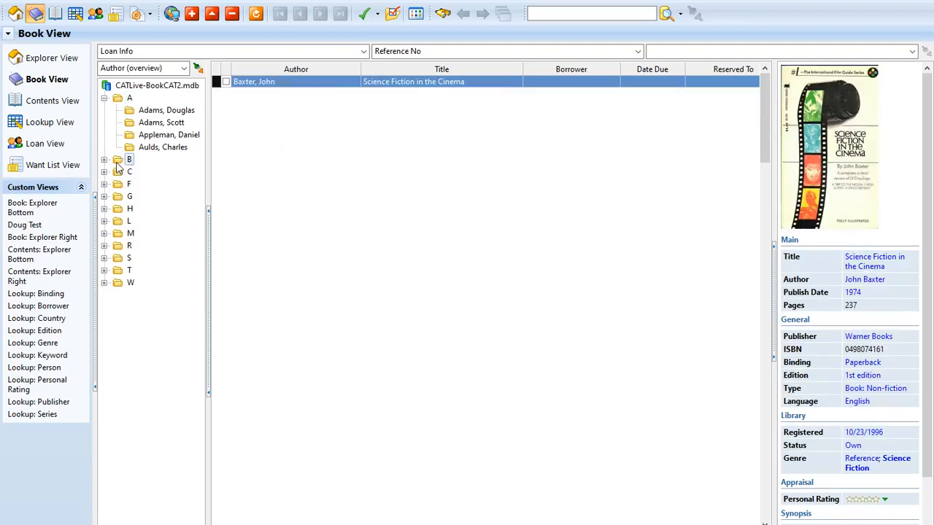
pyautogui.click(159, 111)
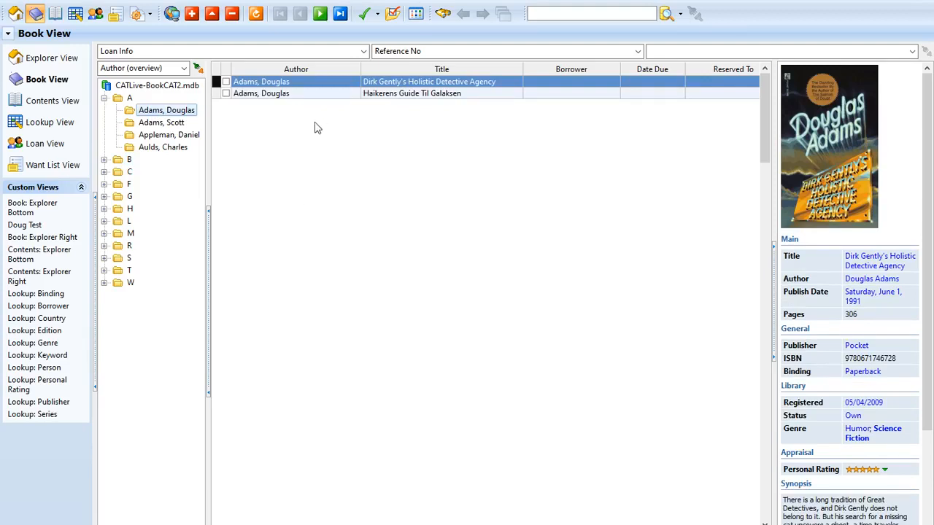
# - Group the book list by Title (overview) and show the books in groups A and G
pyautogui.click(184, 68)
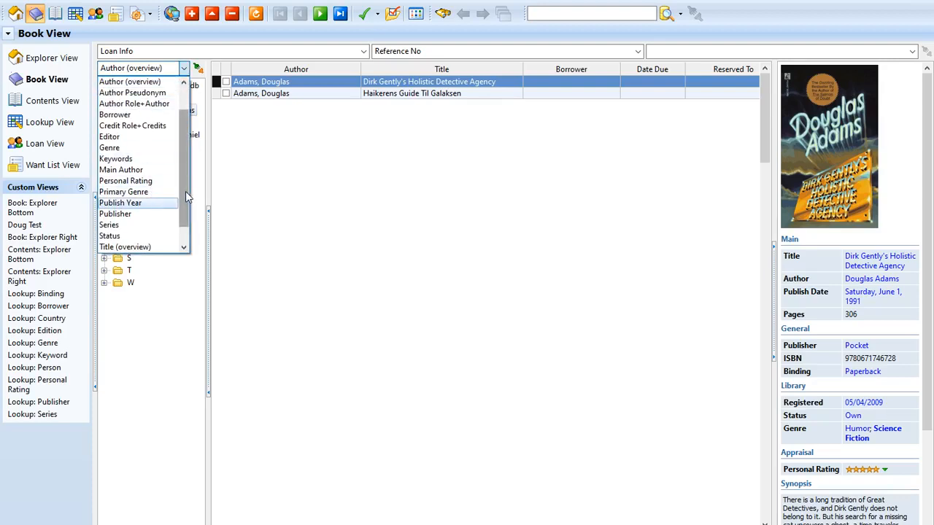
pyautogui.moveTo(186, 191); pyautogui.dragTo(185, 218)
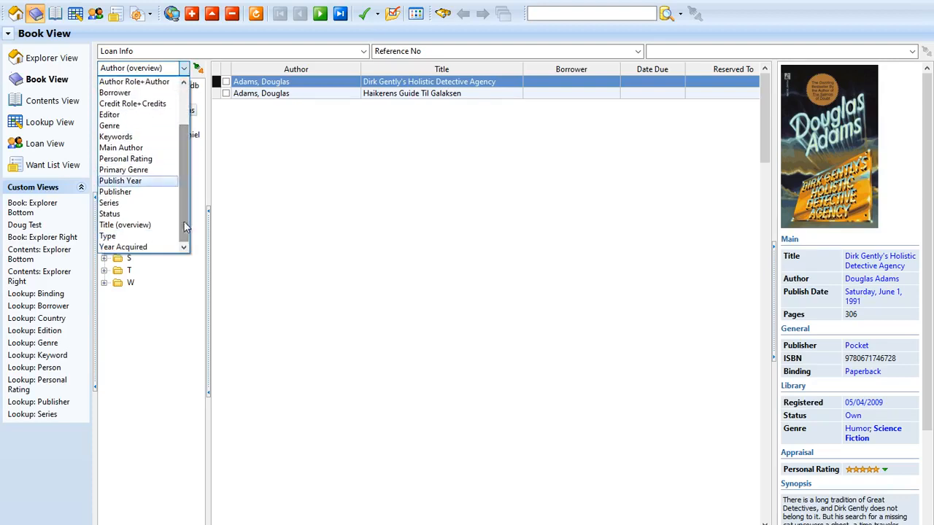
pyautogui.click(139, 225)
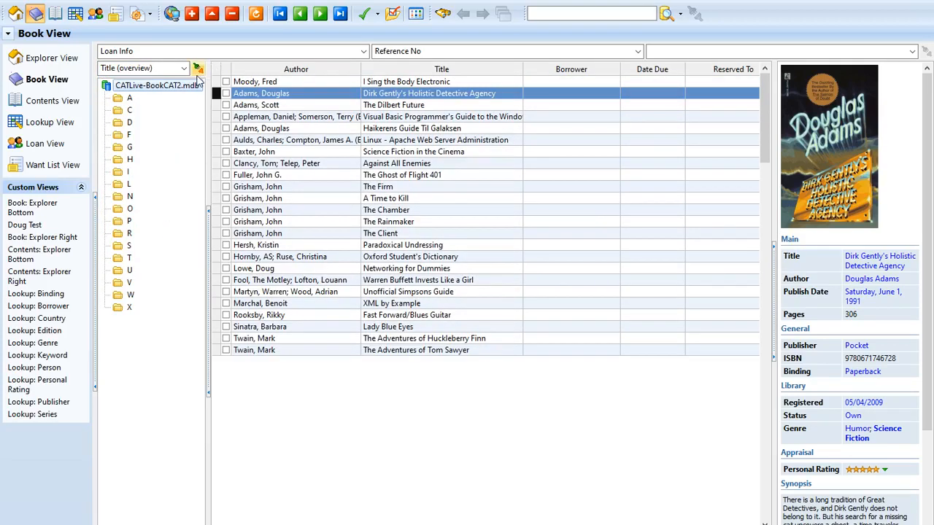
pyautogui.click(129, 99)
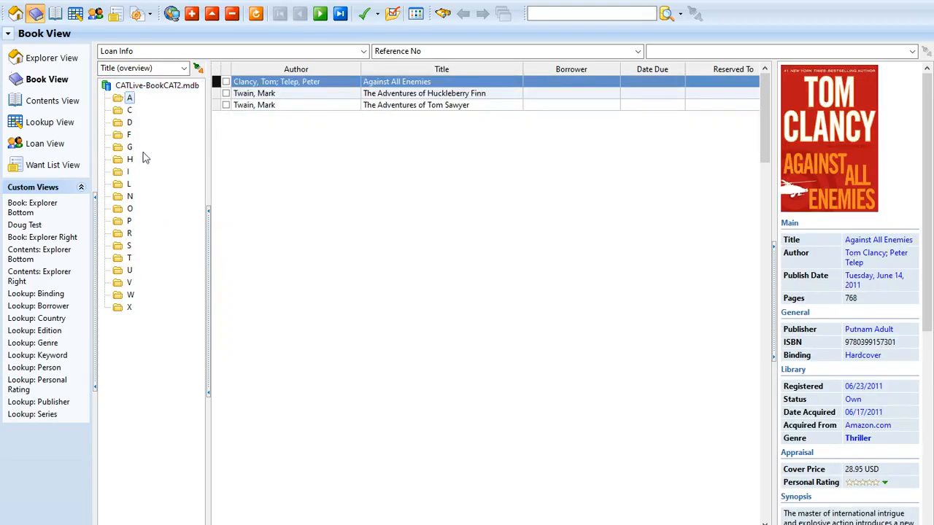
pyautogui.click(130, 148)
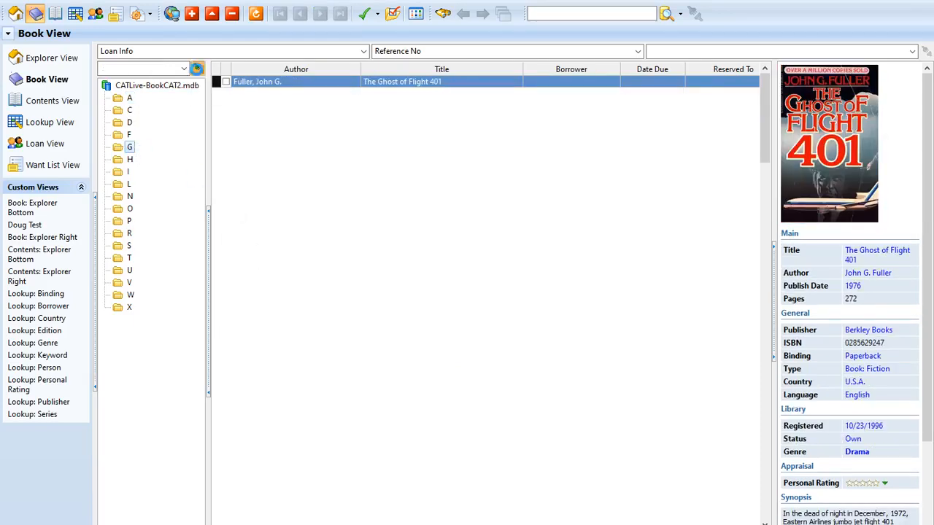
# - Clear the grouping from the book list and return to the Download from Internet window of the other catalog
pyautogui.click(198, 69)
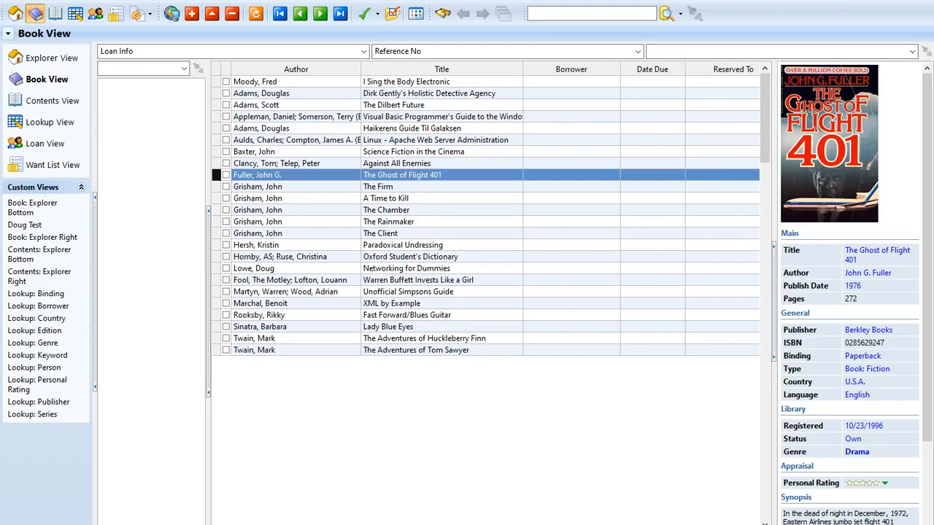
pyautogui.press('super+Down')
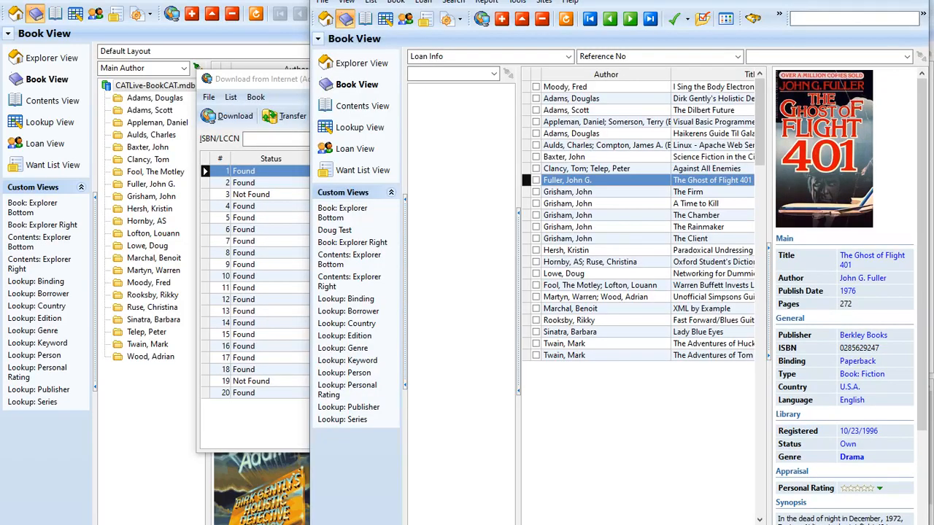
pyautogui.press('super+Down')
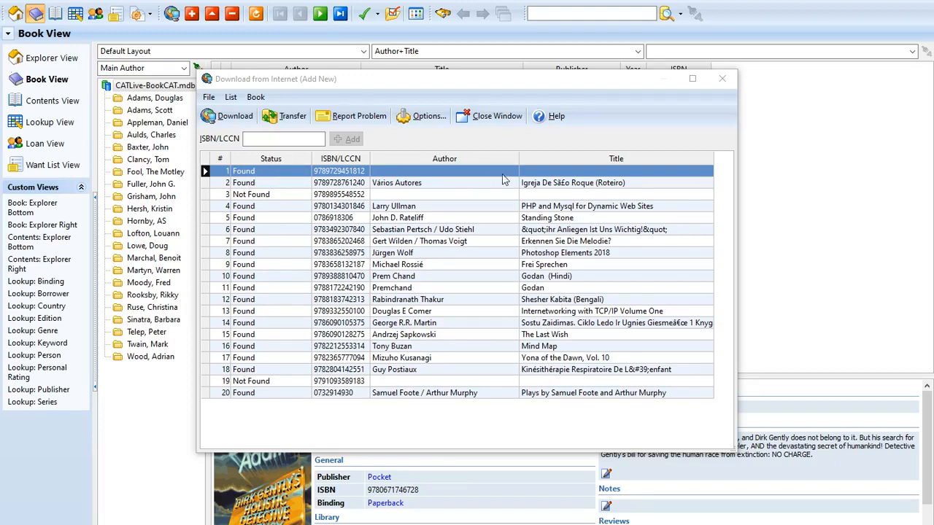
# - Set the status of entries 1, 3, 19 and 20 in the download list to Manual Entry
pyautogui.rightClick(267, 173)
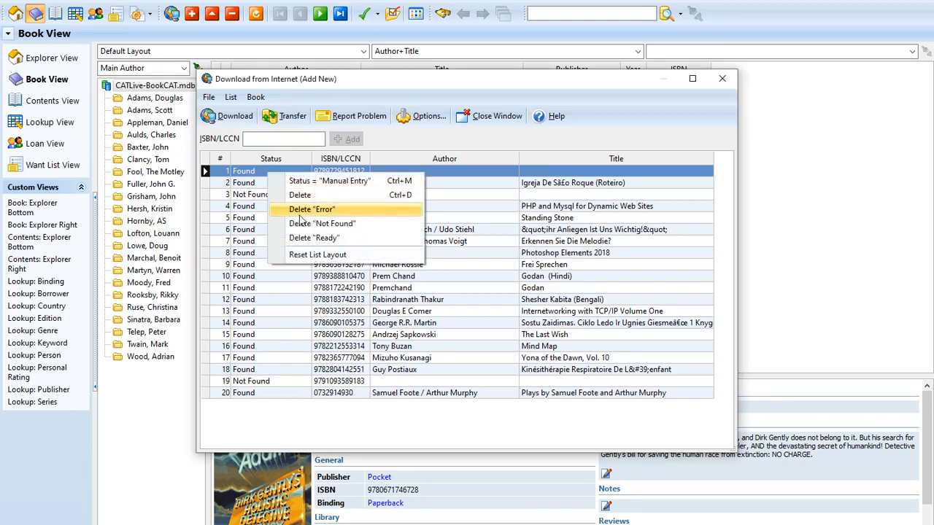
pyautogui.click(318, 181)
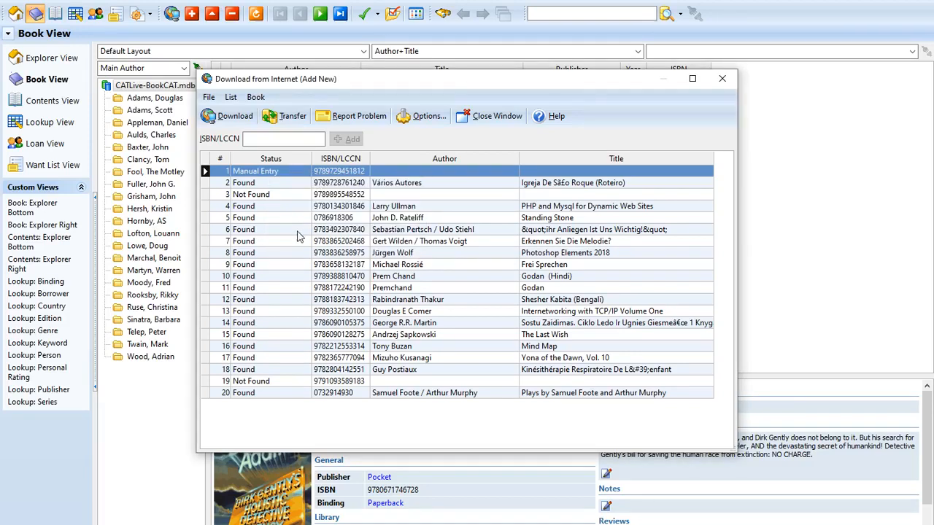
pyautogui.rightClick(276, 199)
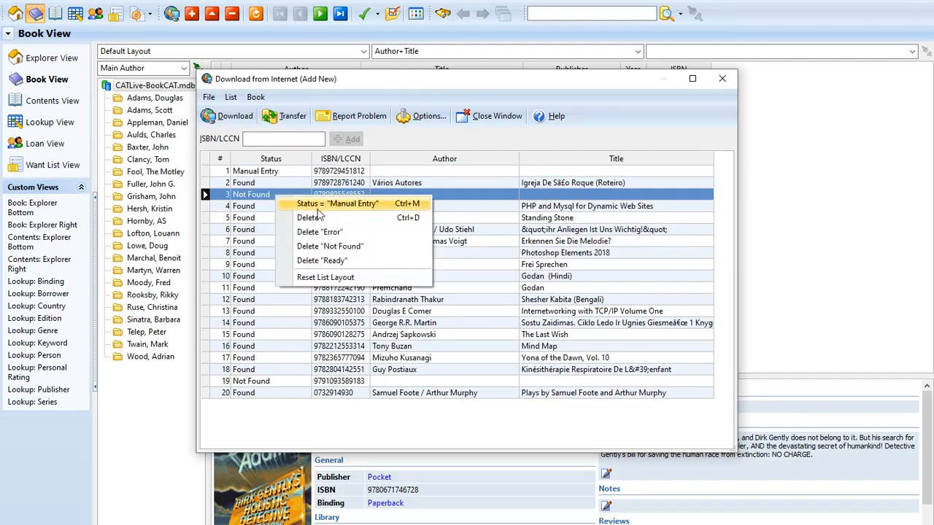
pyautogui.click(318, 210)
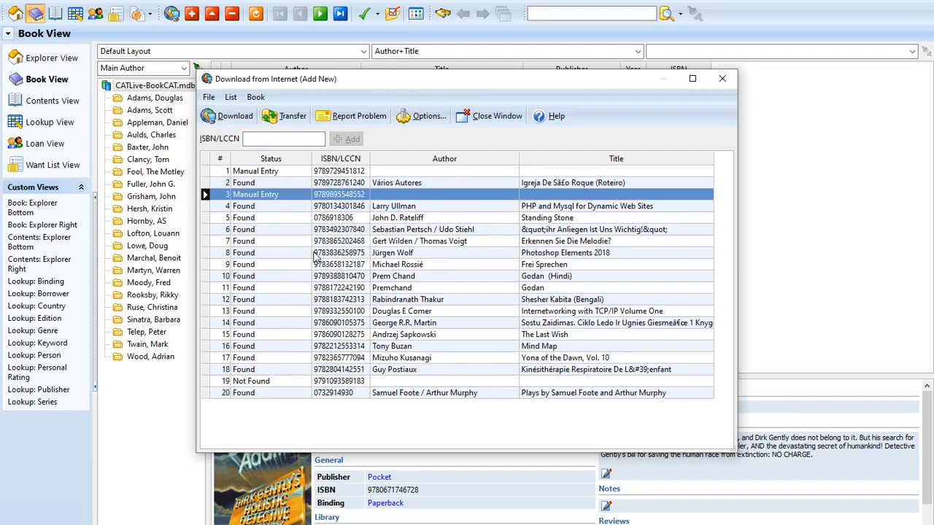
pyautogui.rightClick(267, 381)
pyautogui.click(309, 390)
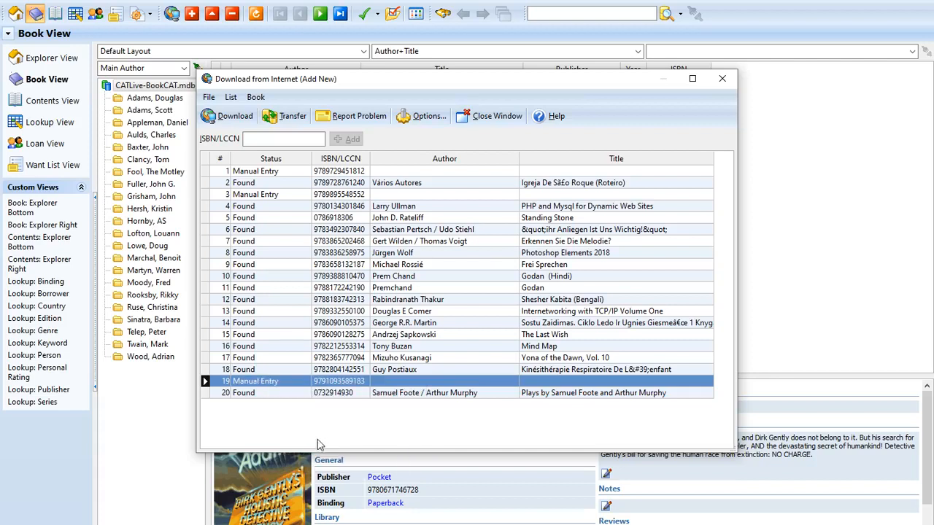
pyautogui.click(281, 394)
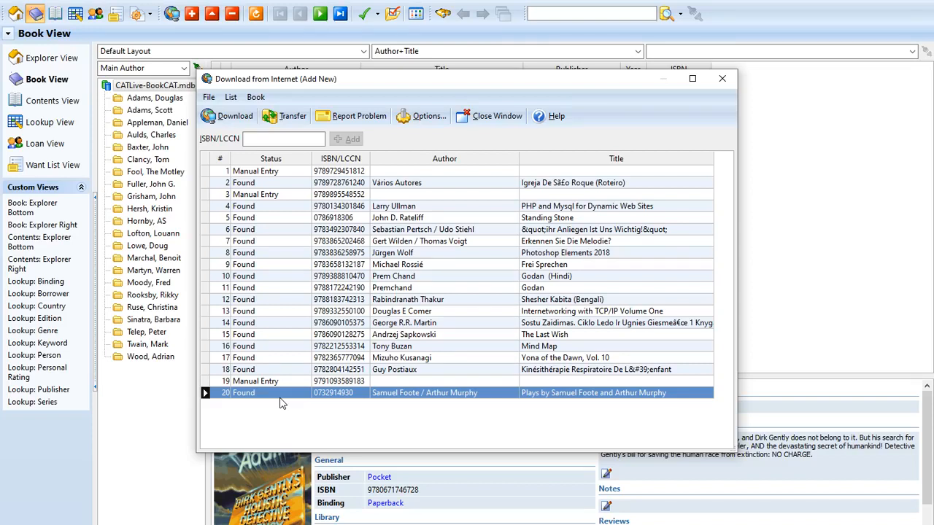
pyautogui.rightClick(270, 397)
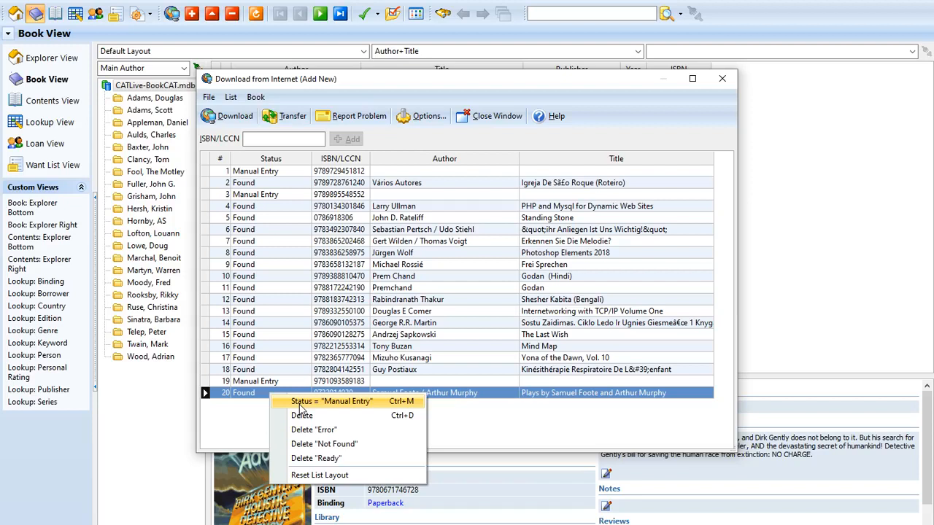
pyautogui.click(299, 404)
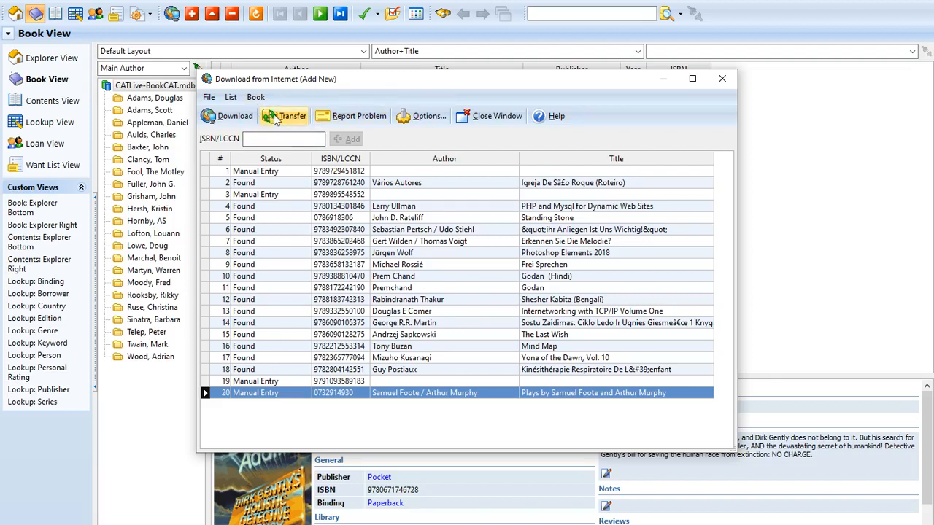
# - Examine the downloaded details from entry 2 through entry 10, Godan (Hindi), and close the edit form
pyautogui.doubleClick(397, 186)
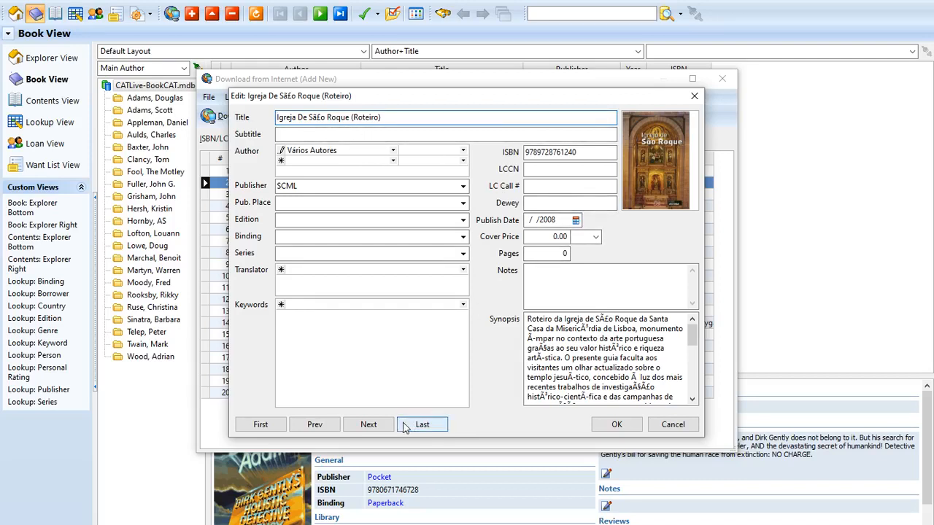
pyautogui.click(376, 427)
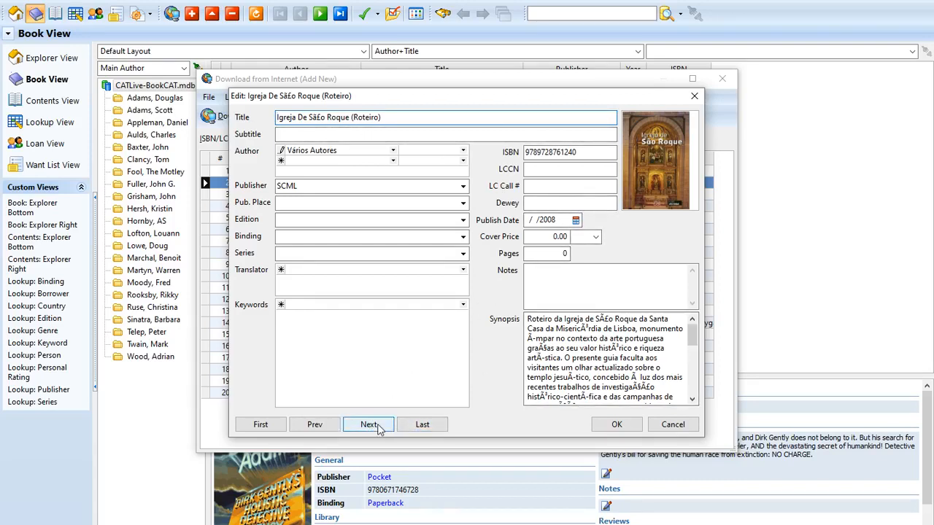
pyautogui.click(370, 425)
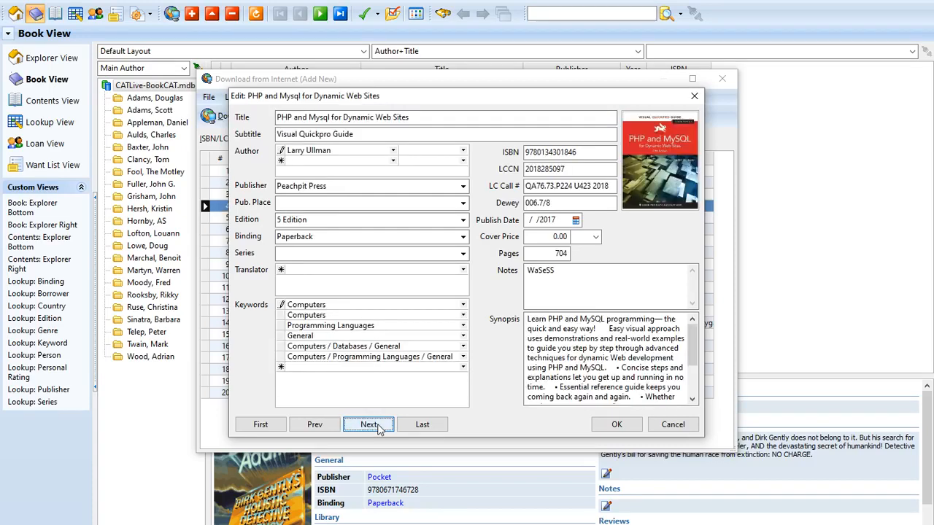
pyautogui.click(370, 425)
pyautogui.click(370, 425)
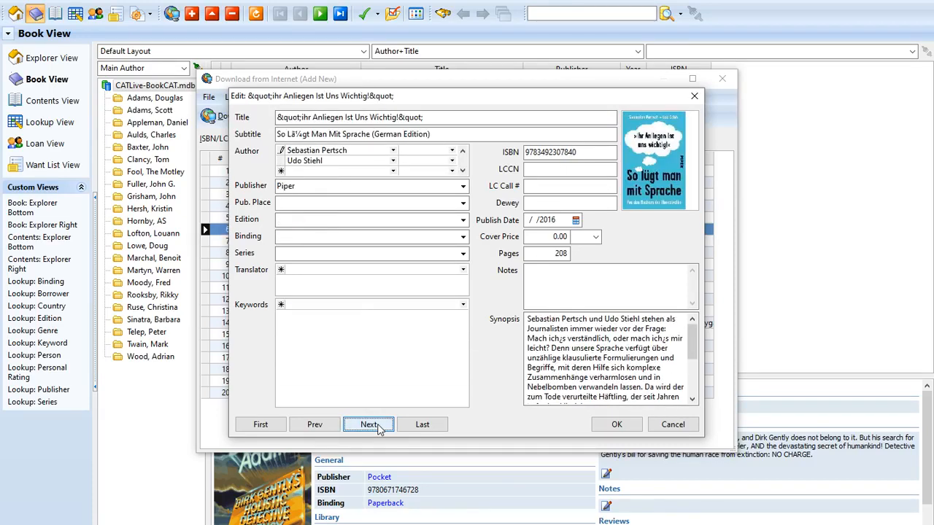
pyautogui.click(312, 134)
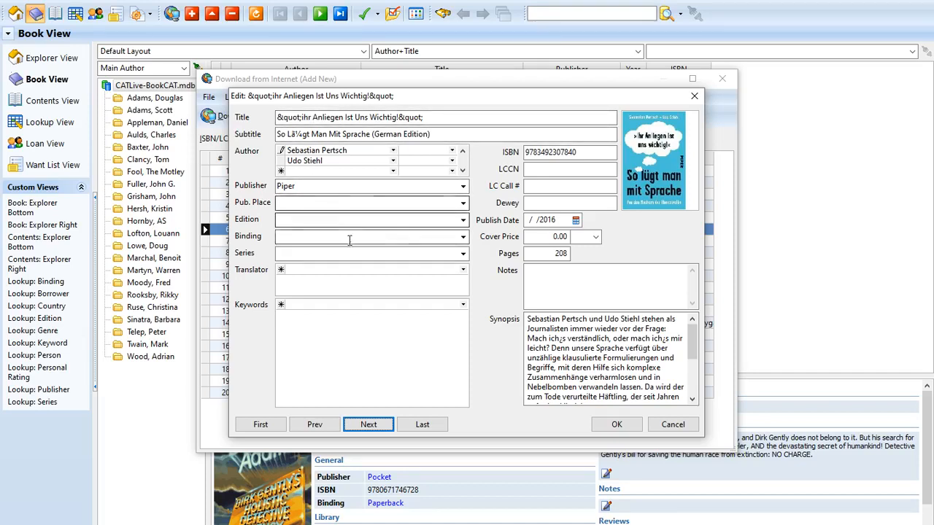
pyautogui.click(368, 426)
pyautogui.click(368, 425)
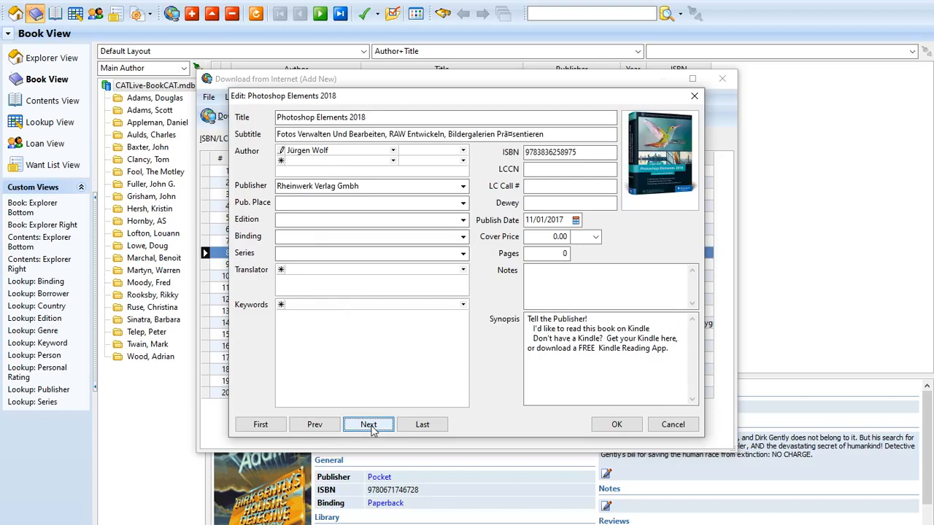
pyautogui.click(368, 426)
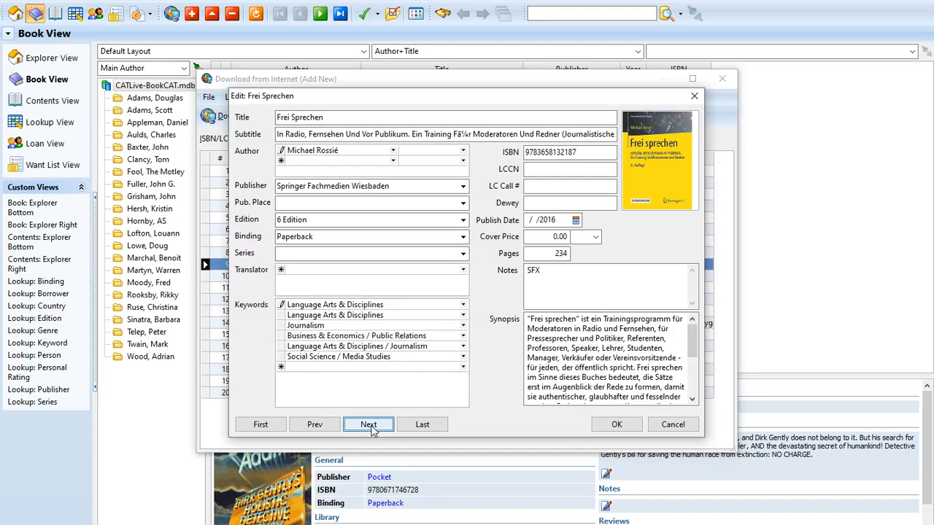
pyautogui.click(368, 425)
pyautogui.click(616, 425)
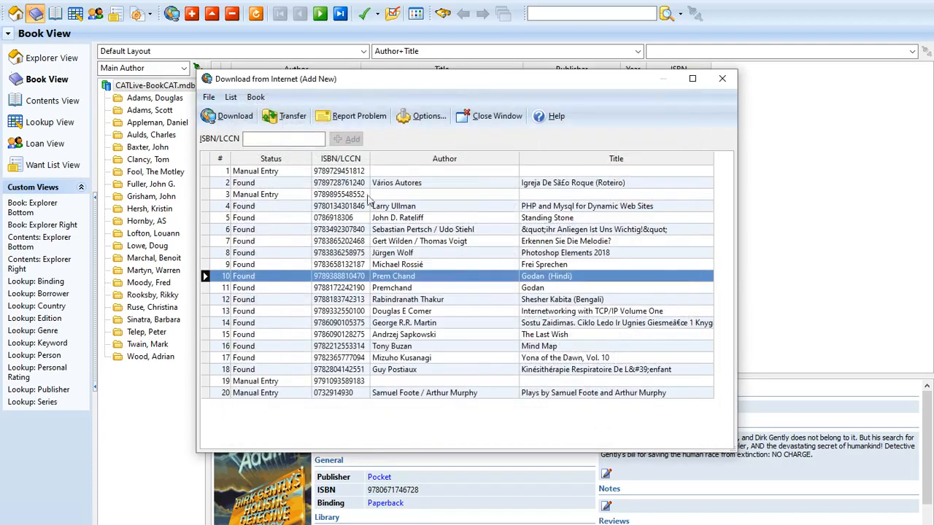
# - Transfer the download list to the catalog, cancel the book edit form, and check the emptied download list
pyautogui.click(279, 117)
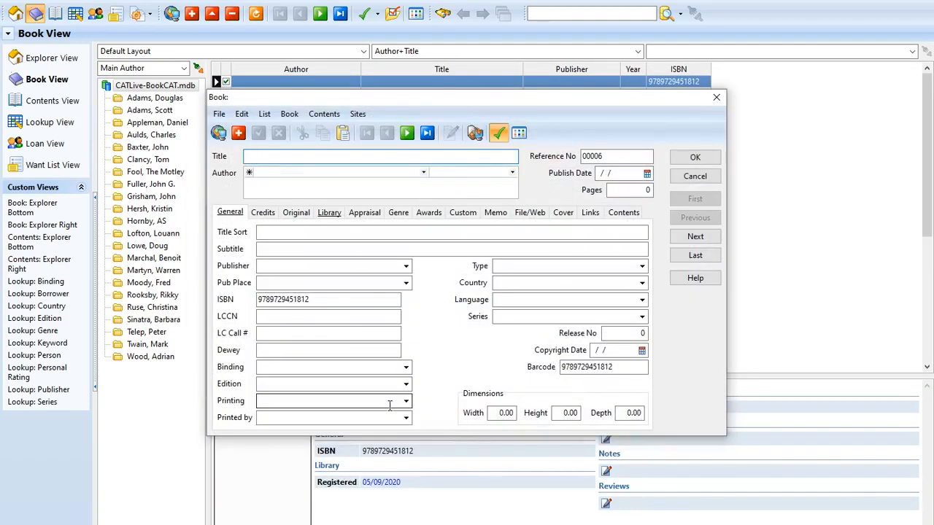
pyautogui.click(690, 177)
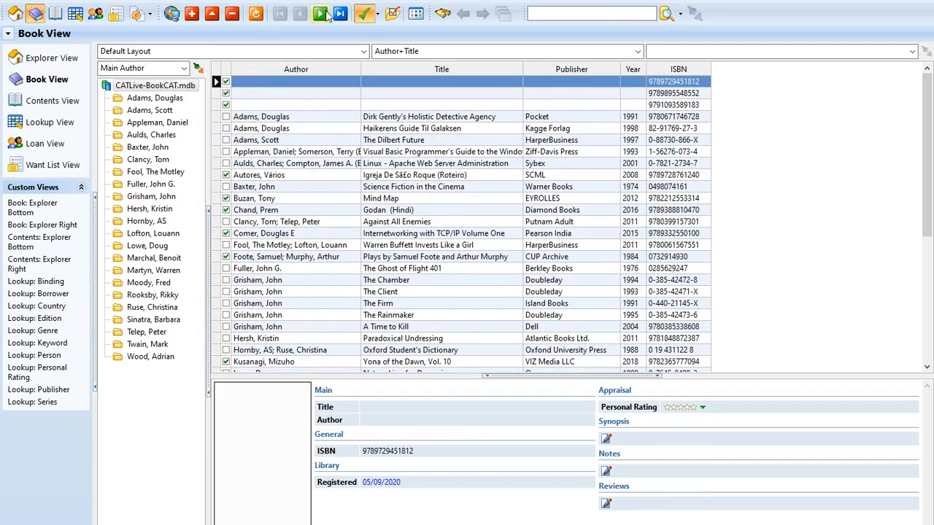
pyautogui.click(172, 13)
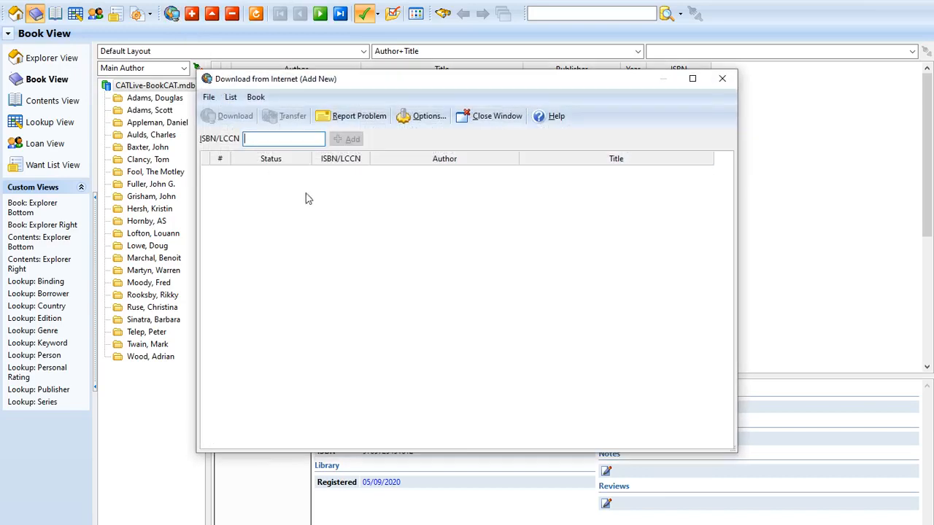
pyautogui.click(723, 78)
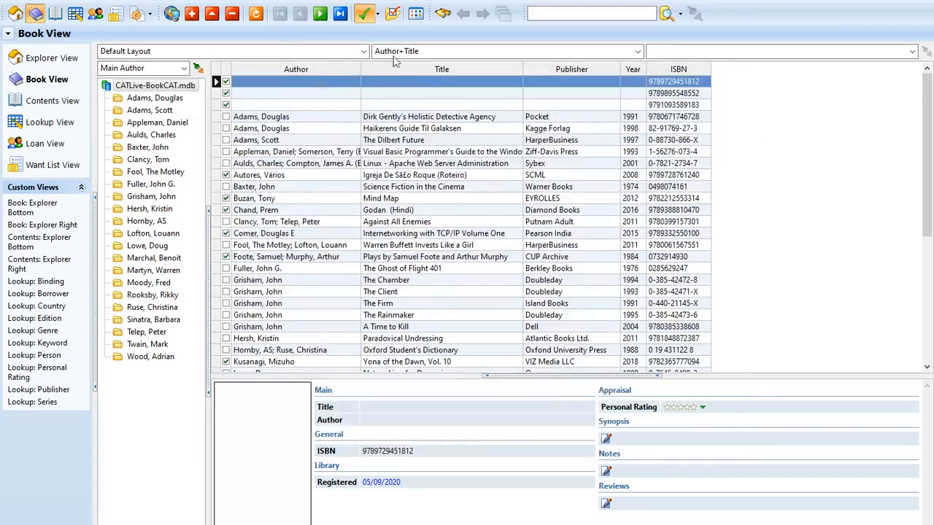
# - Delete the three books without author and title from the start of the book list
pyautogui.keyDown('shift'); pyautogui.click(276, 104); pyautogui.keyUp('shift')
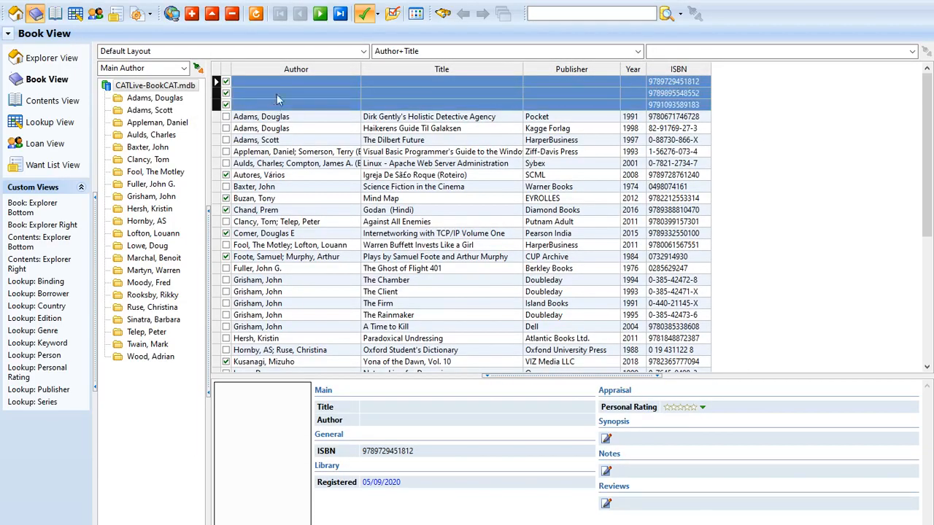
pyautogui.rightClick(319, 97)
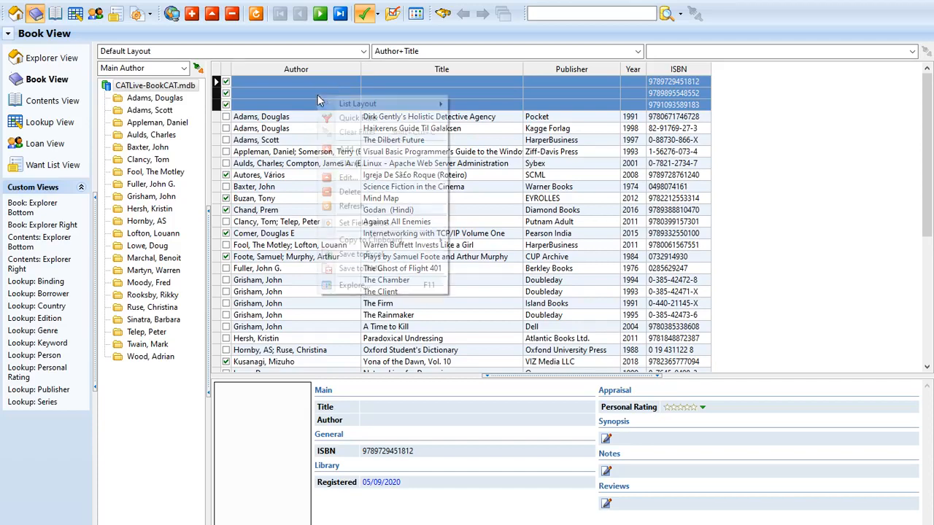
pyautogui.click(358, 192)
pyautogui.click(504, 294)
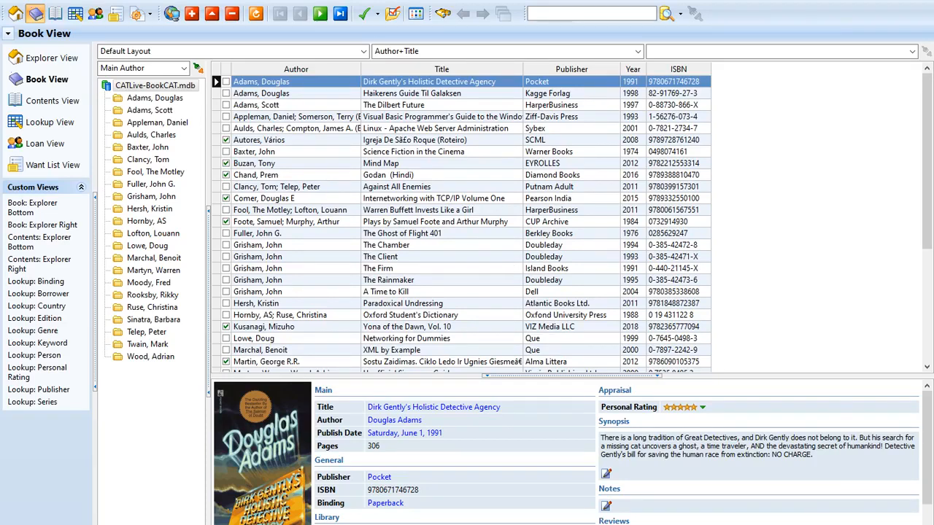
pyautogui.hotkey('alt', 'Tab')
pyautogui.doubleClick(515, 314)
pyautogui.hotkey('ctrl', 'c')
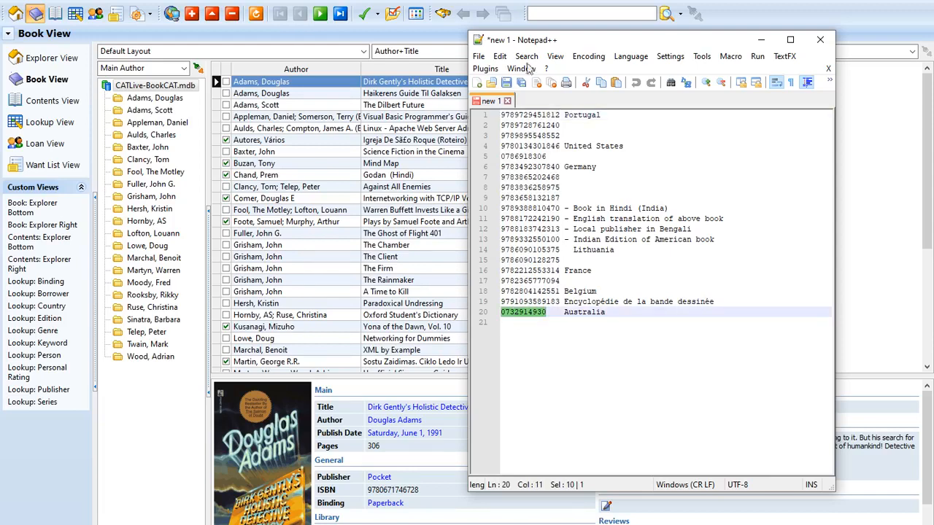
pyautogui.hotkey('alt', 'Tab')
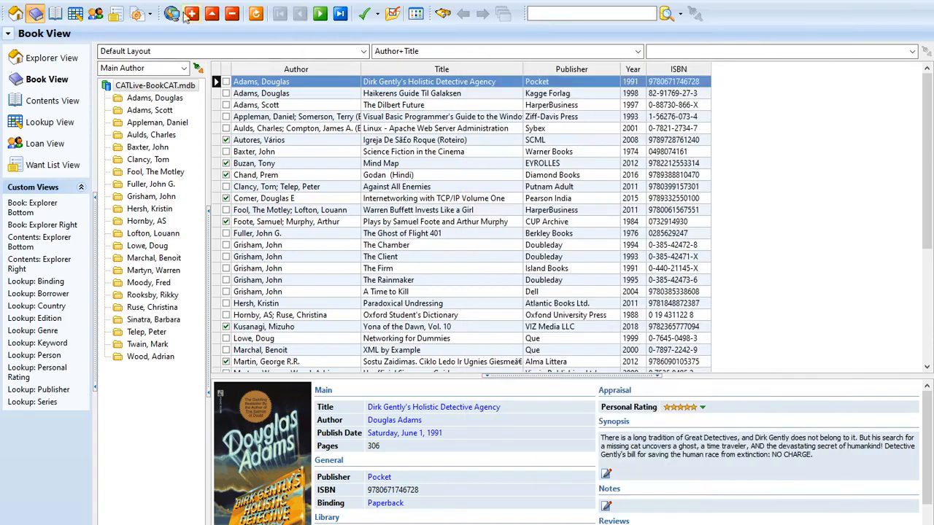
pyautogui.click(172, 13)
pyautogui.hotkey('ctrl', 'v')
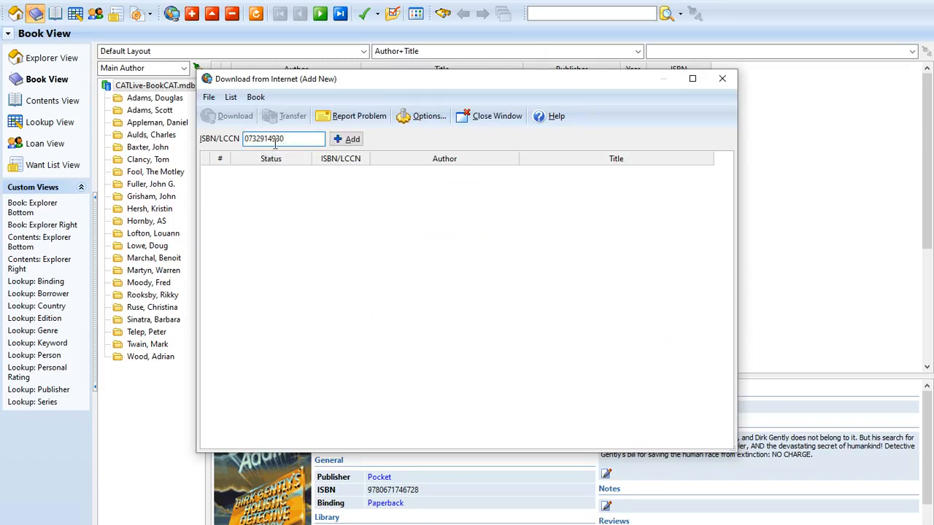
pyautogui.click(349, 139)
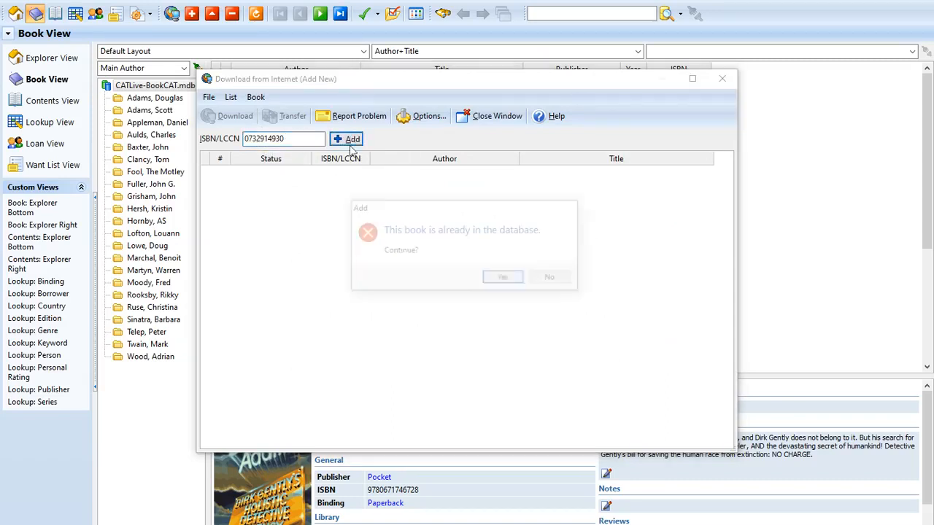
pyautogui.click(503, 284)
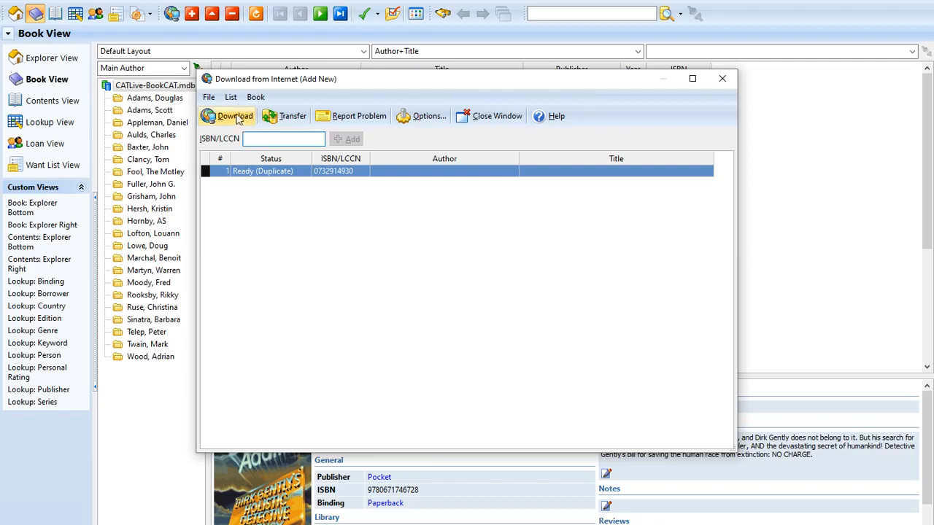
pyautogui.click(723, 81)
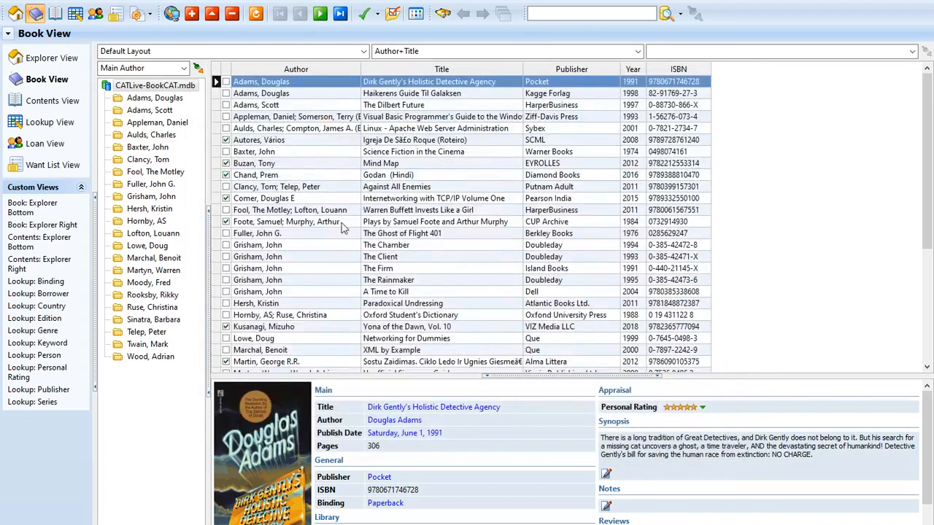
# - Filter the book list to show only the checked books and select Standing Stone
pyautogui.scroll(-7, 358, 305)
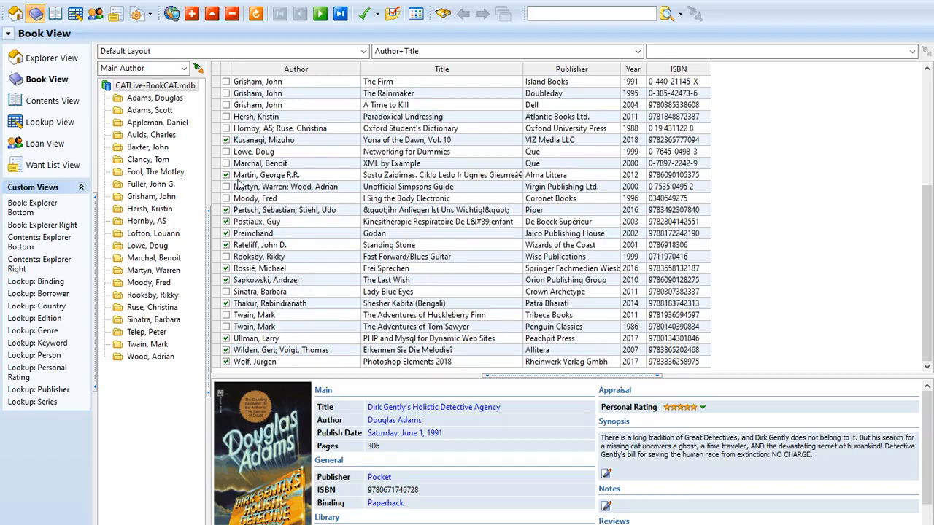
pyautogui.click(392, 14)
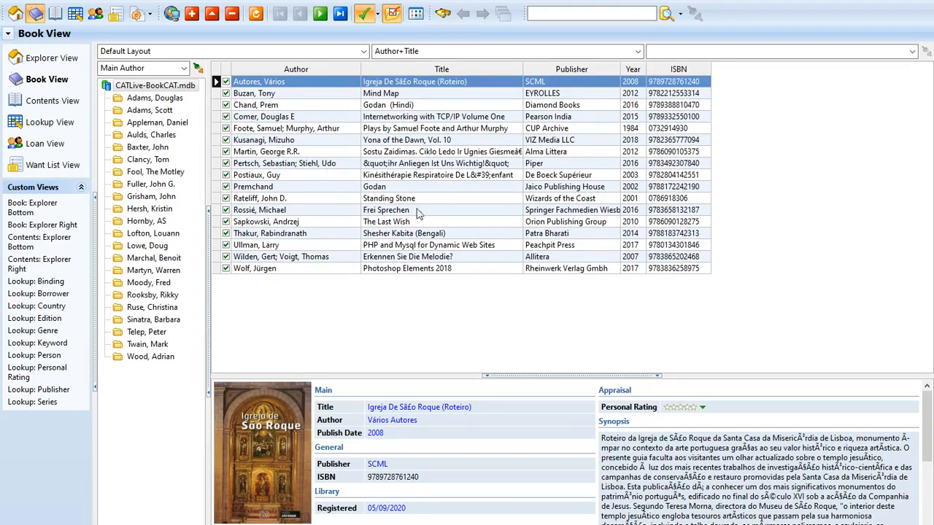
pyautogui.click(314, 203)
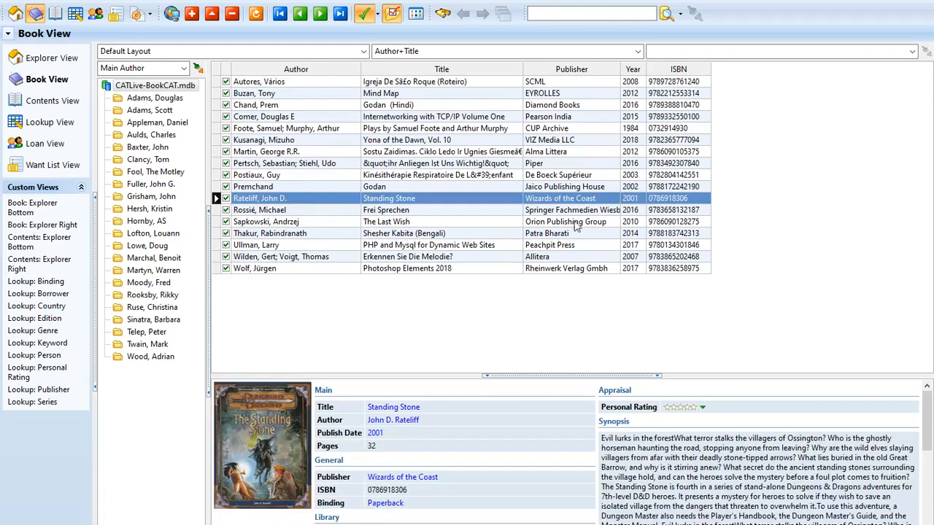
pyautogui.click(444, 118)
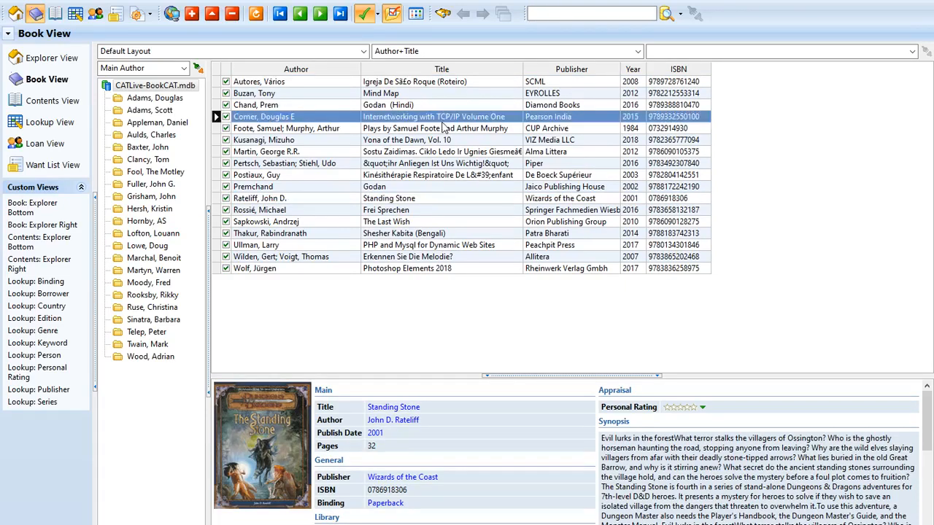
pyautogui.click(445, 130)
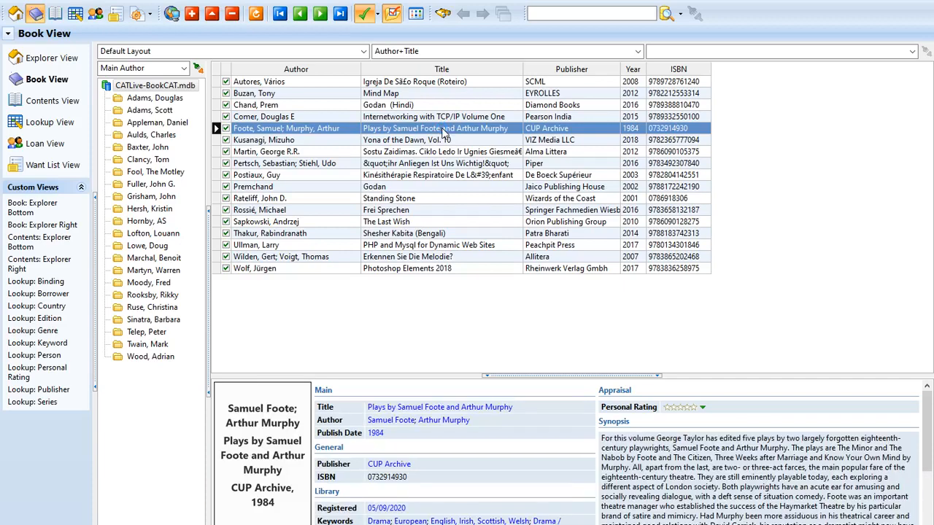
pyautogui.rightClick(445, 131)
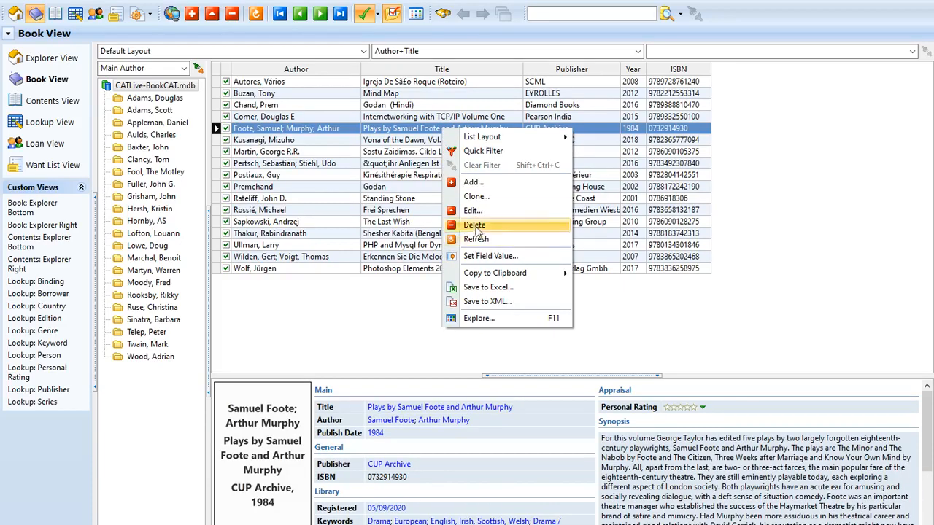
pyautogui.click(534, 222)
pyautogui.click(504, 291)
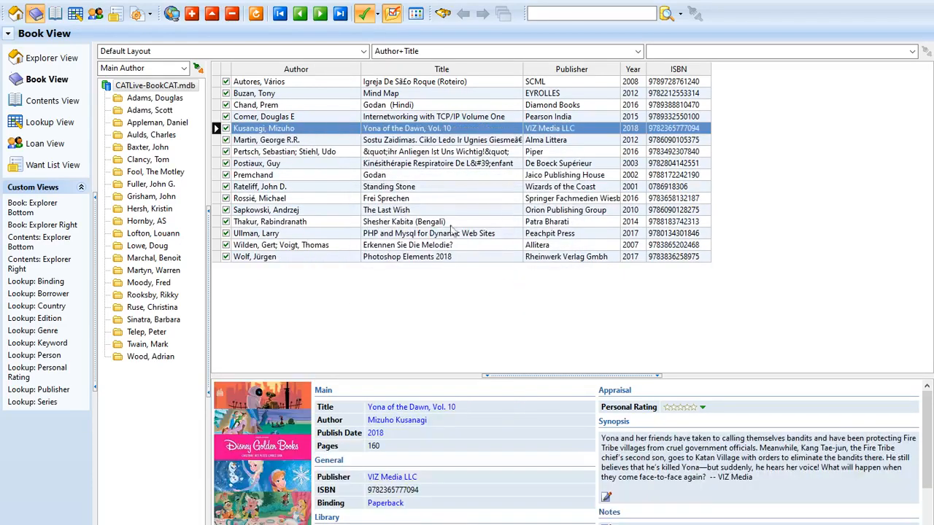
# - In the internet download options, uncheck all sites and enable only National Library Australia
pyautogui.click(171, 13)
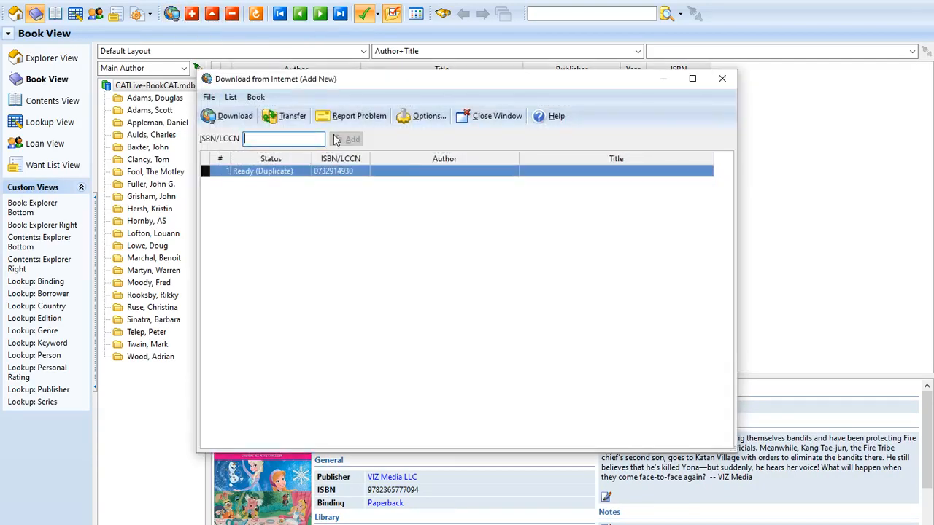
pyautogui.click(431, 116)
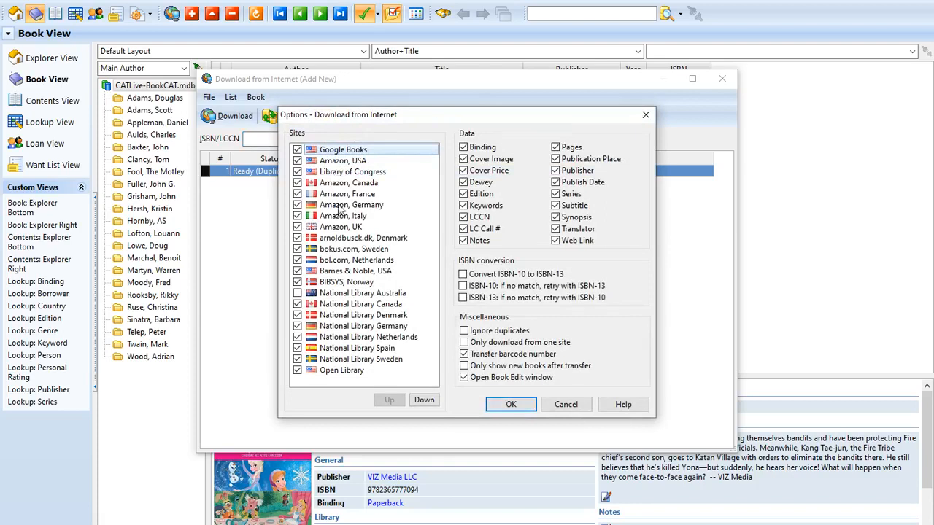
pyautogui.click(336, 249)
pyautogui.rightClick(336, 250)
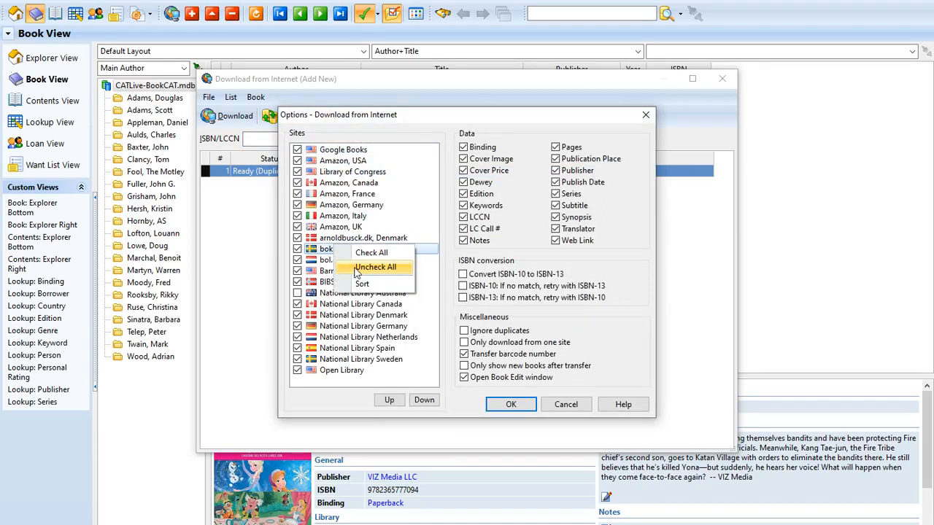
pyautogui.click(376, 267)
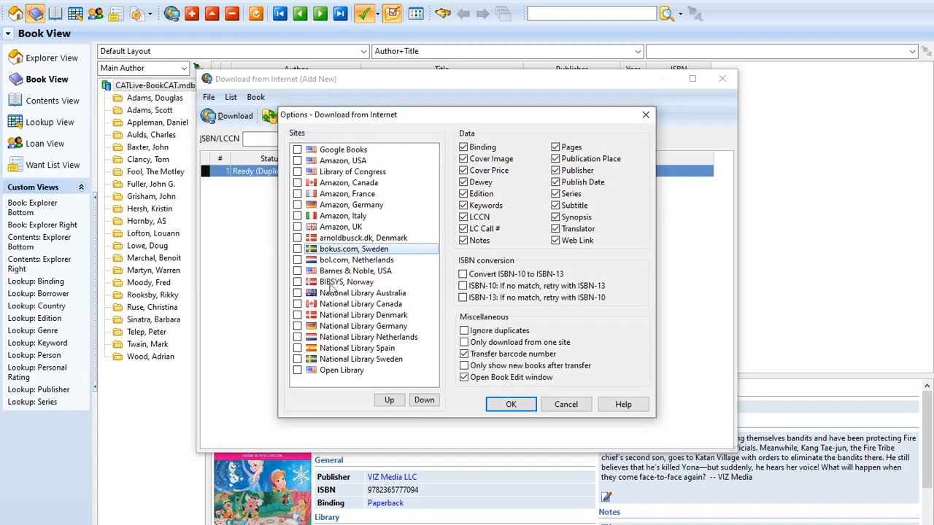
pyautogui.click(297, 294)
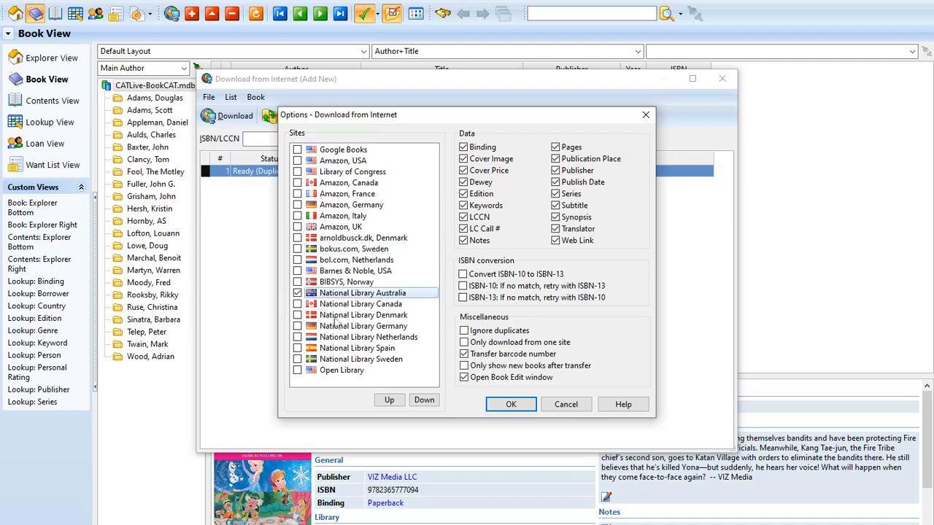
# - Enable converting ISBN-10 to ISBN-13 and retrying unmatched ISBN-13 numbers with ISBN-10, and accept the download options
pyautogui.click(464, 274)
pyautogui.click(464, 298)
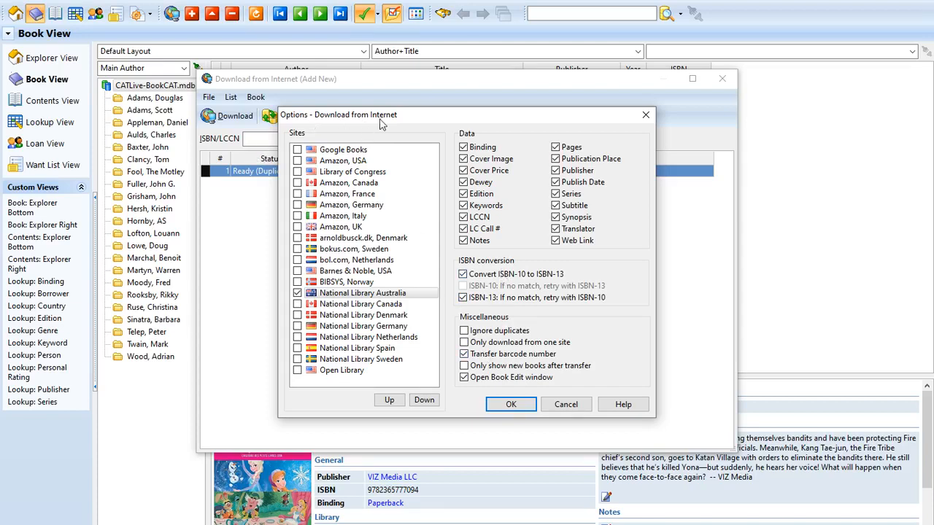
pyautogui.moveTo(380, 124); pyautogui.dragTo(367, 214)
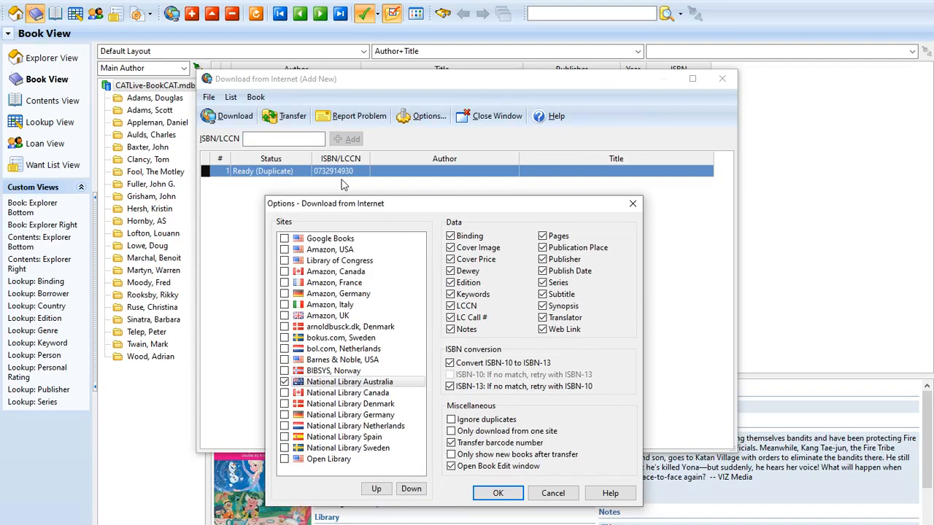
pyautogui.click(499, 494)
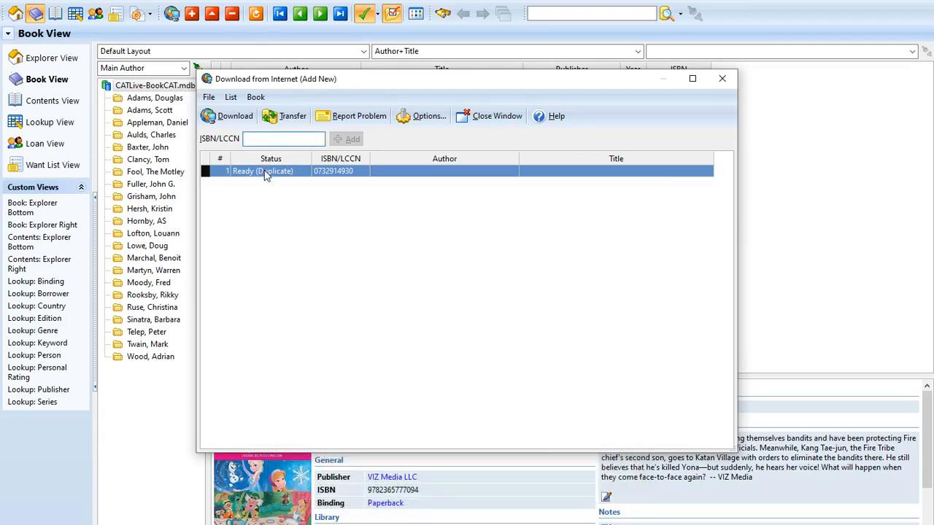
pyautogui.rightClick(271, 142)
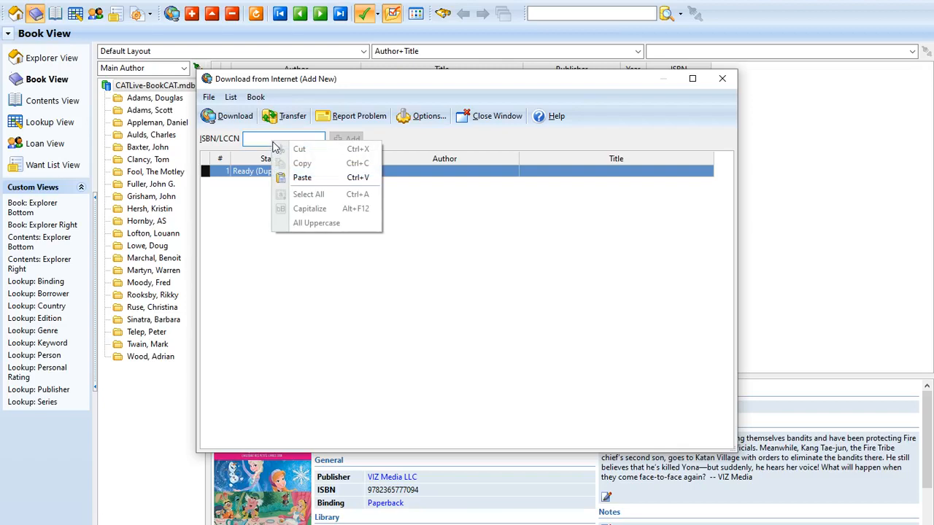
pyautogui.click(267, 142)
pyautogui.hotkey('ctrl', 'v')
pyautogui.click(348, 138)
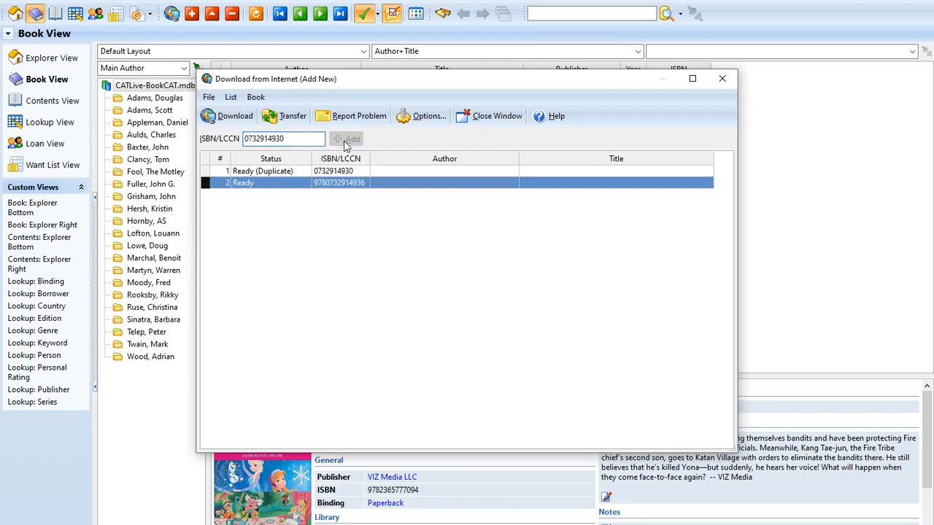
pyautogui.click(284, 173)
pyautogui.rightClick(284, 173)
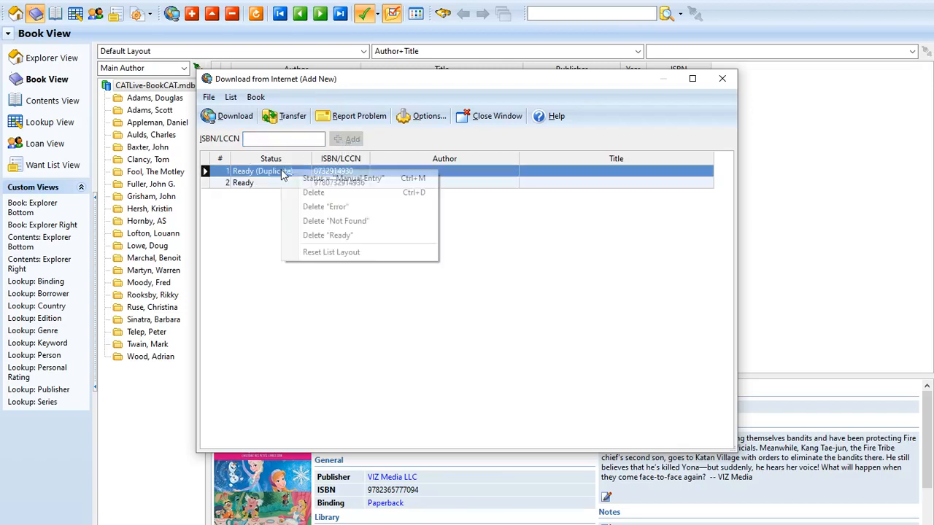
pyautogui.click(322, 193)
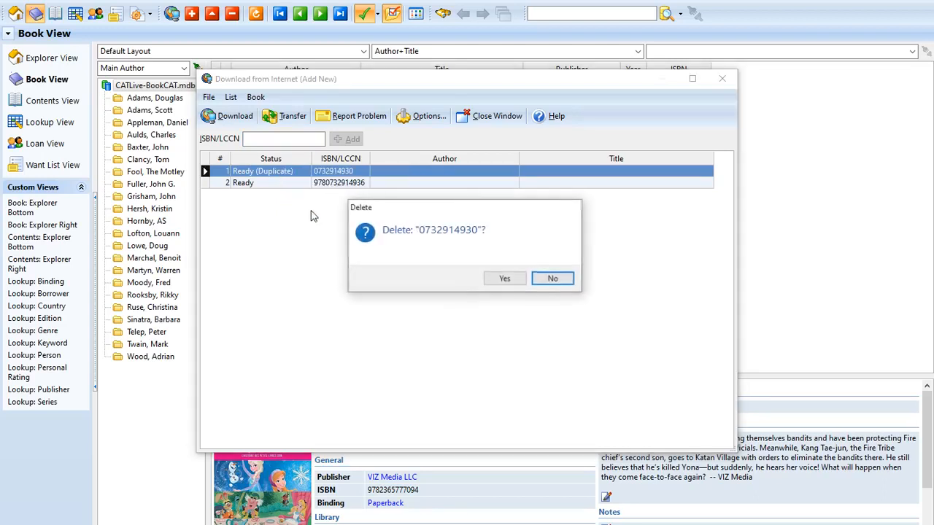
pyautogui.click(501, 281)
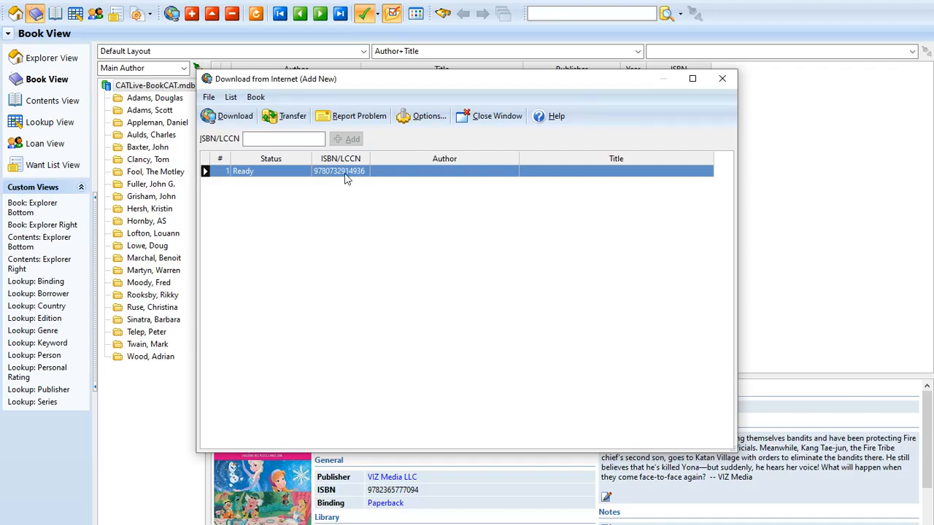
pyautogui.click(424, 116)
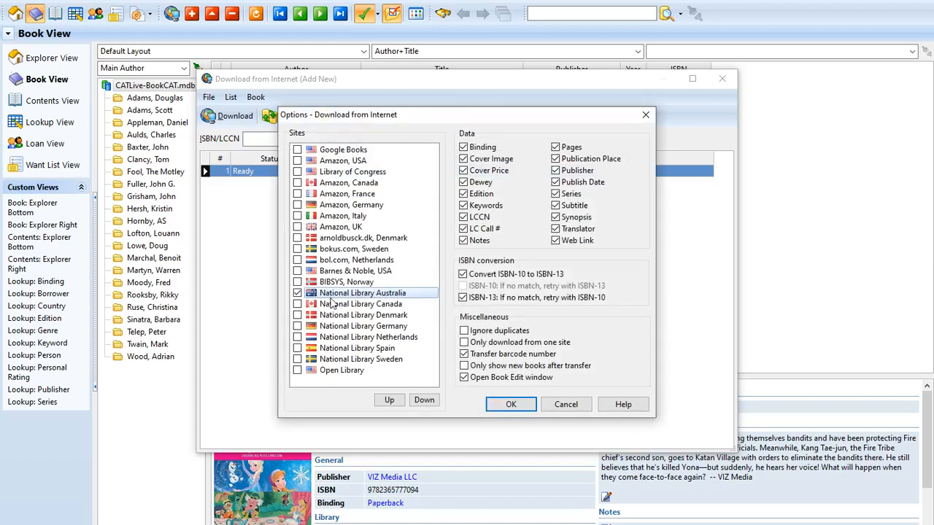
pyautogui.click(528, 407)
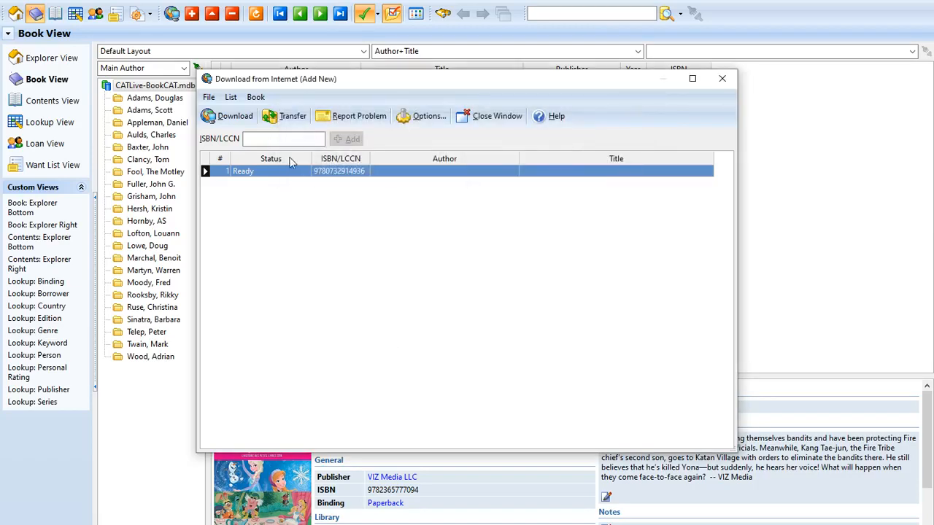
pyautogui.click(227, 116)
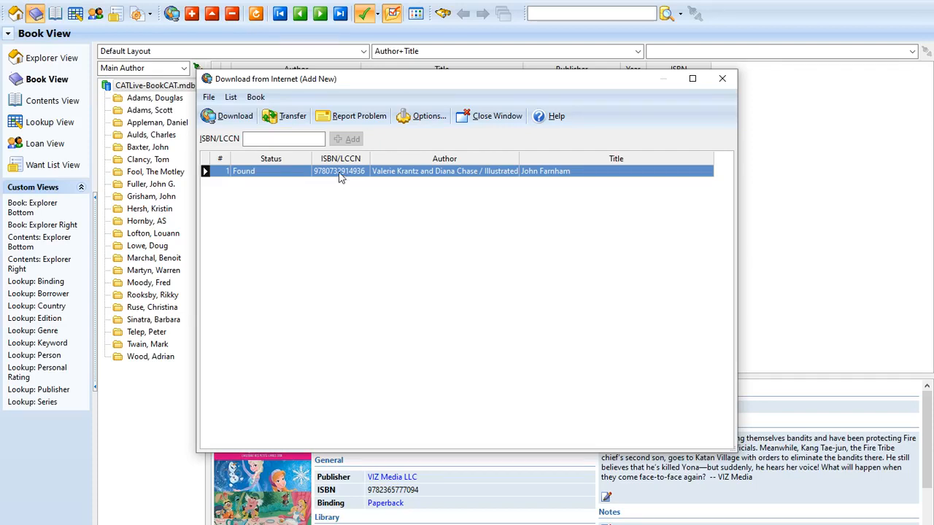
# - Transfer the downloaded book to the catalog, accepting its edit form, and refresh the Book View
pyautogui.click(289, 118)
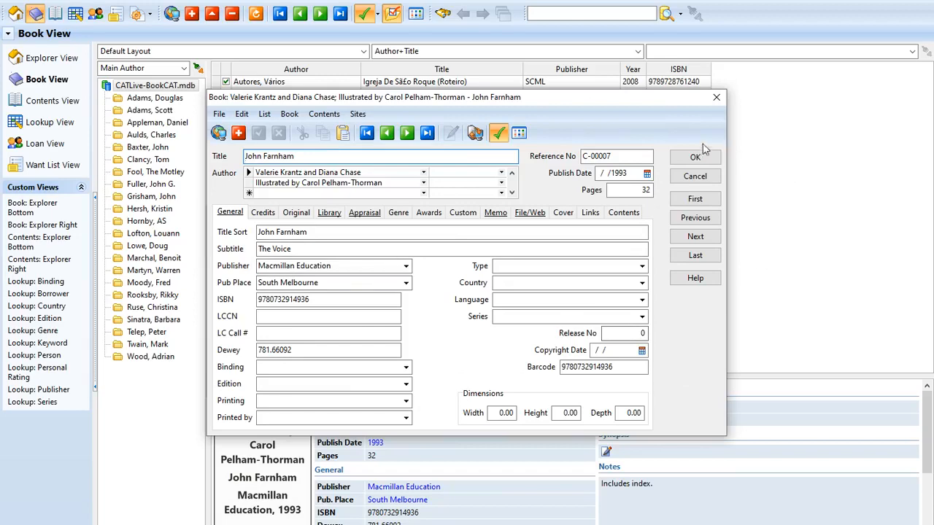
pyautogui.click(695, 158)
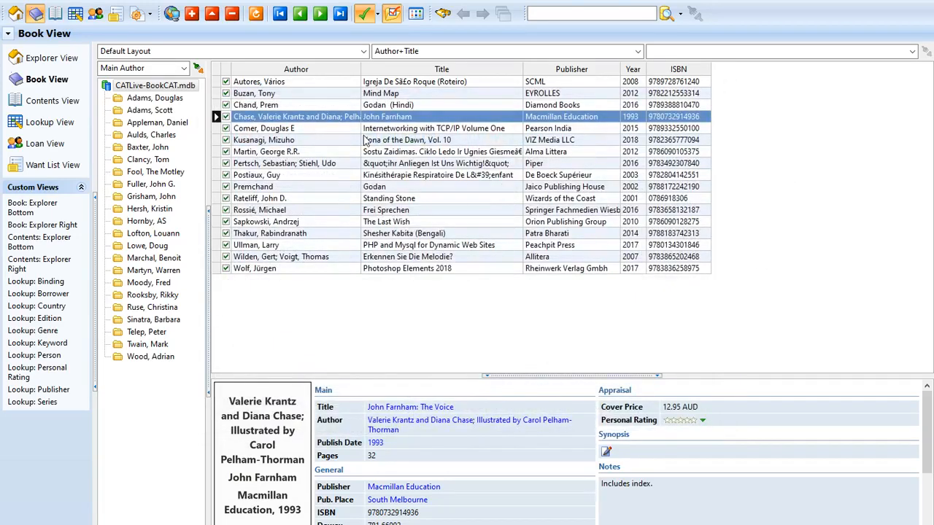
pyautogui.click(256, 14)
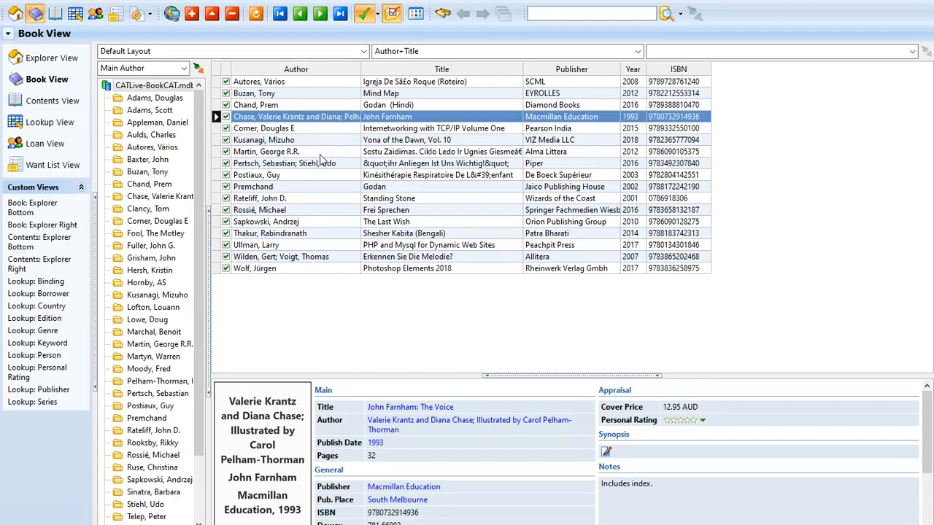
# - Examine the web links of the first checked book, Igreja De São Roque (Roteiro), and of the following book, Mind Map
pyautogui.doubleClick(313, 82)
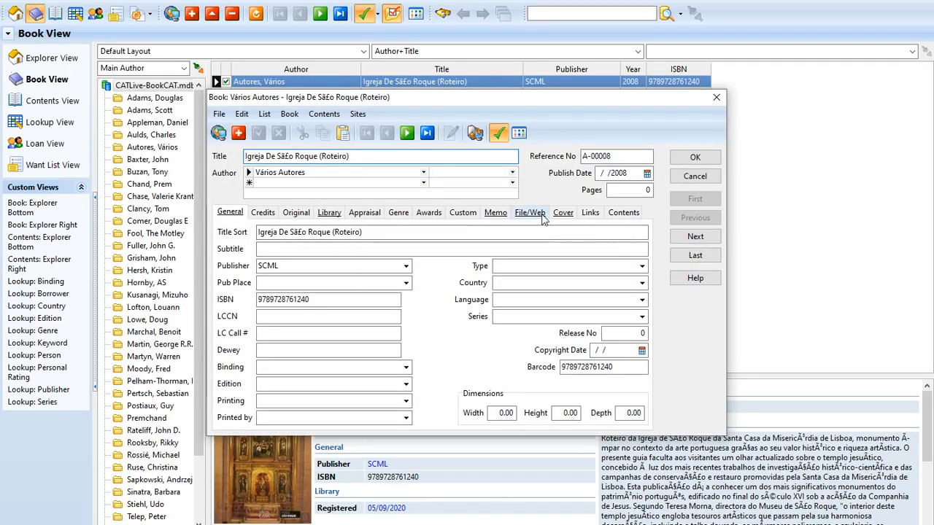
pyautogui.click(531, 213)
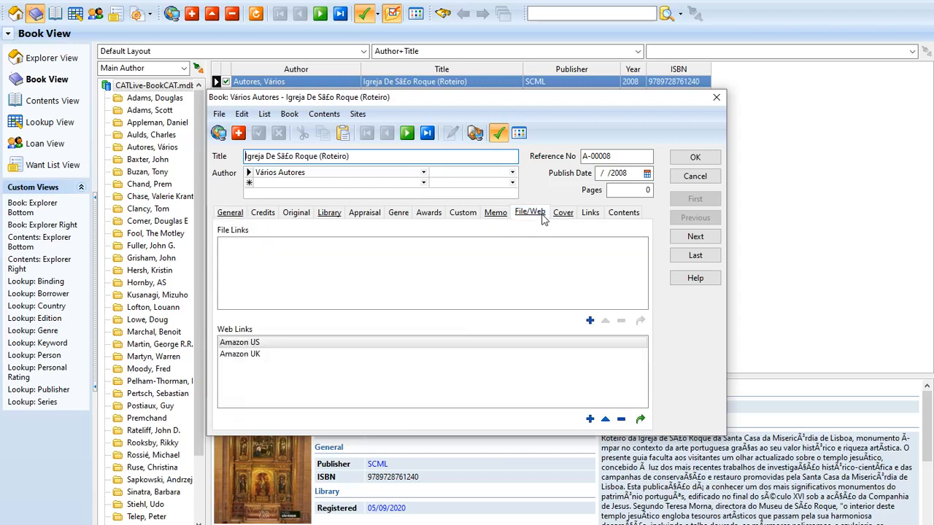
pyautogui.click(277, 357)
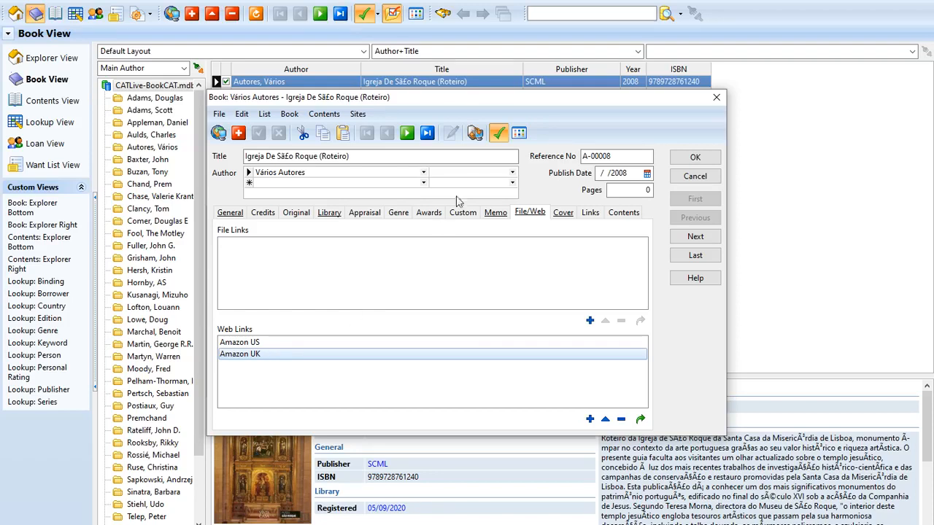
pyautogui.click(411, 138)
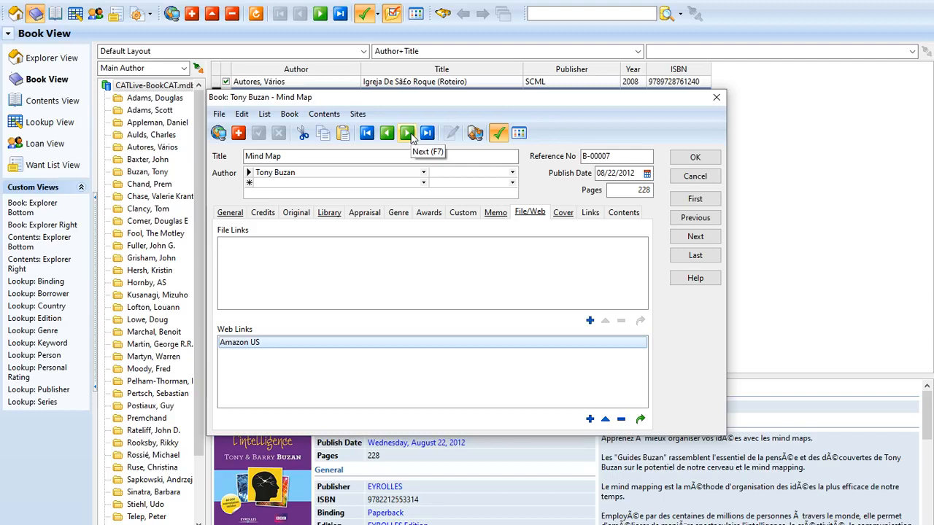
# - Examine the web links of the following books, Godan (Hindi) and John Farnham, and check the cover images of John Farnham
pyautogui.click(411, 138)
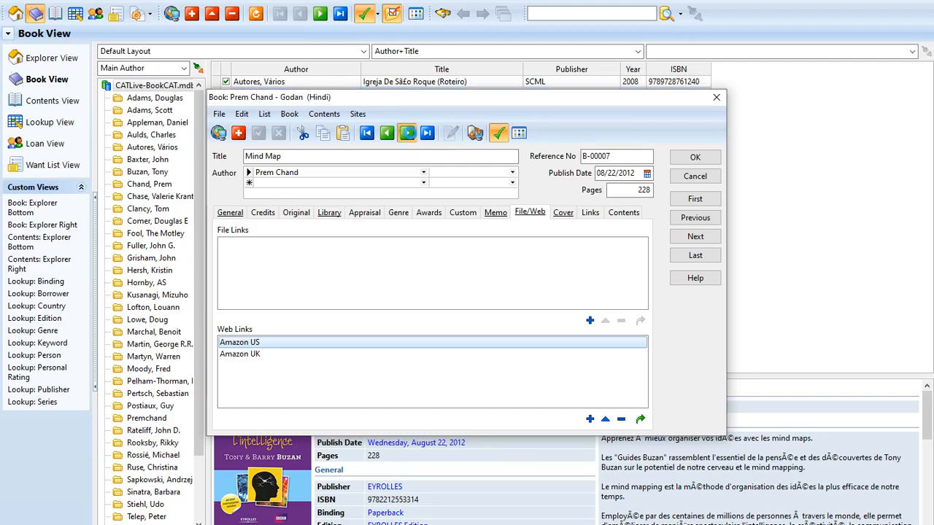
pyautogui.click(410, 139)
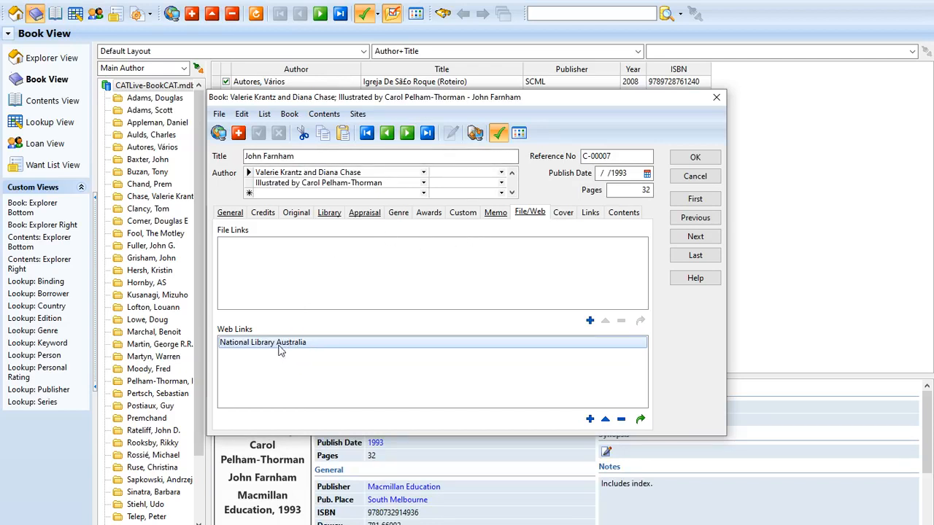
pyautogui.click(565, 216)
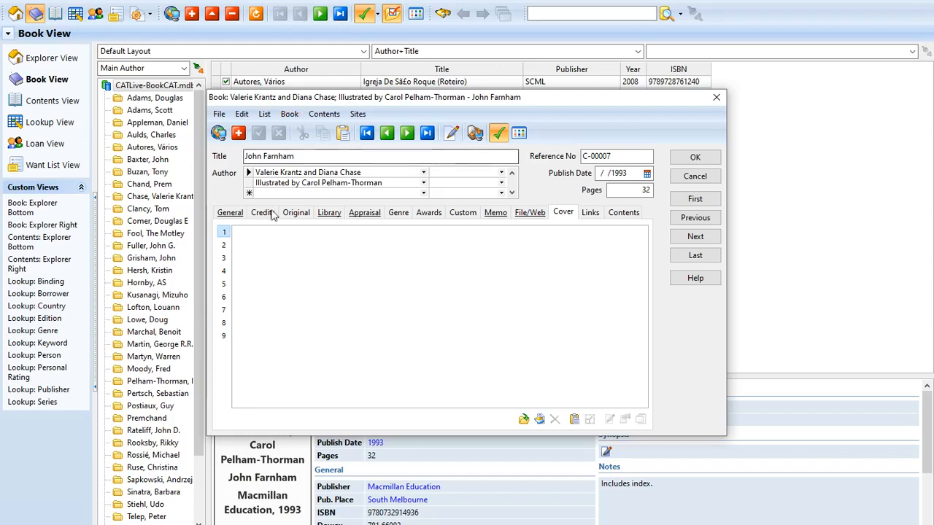
pyautogui.click(290, 121)
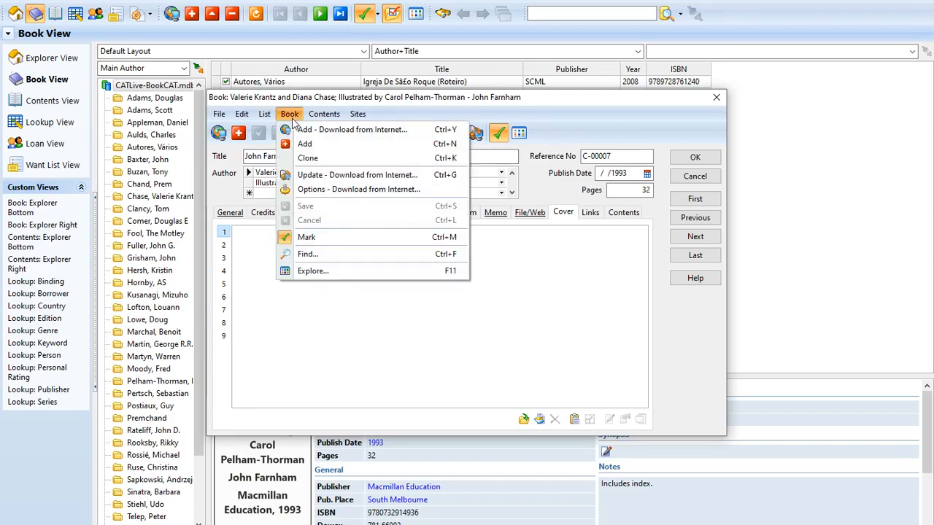
pyautogui.click(316, 179)
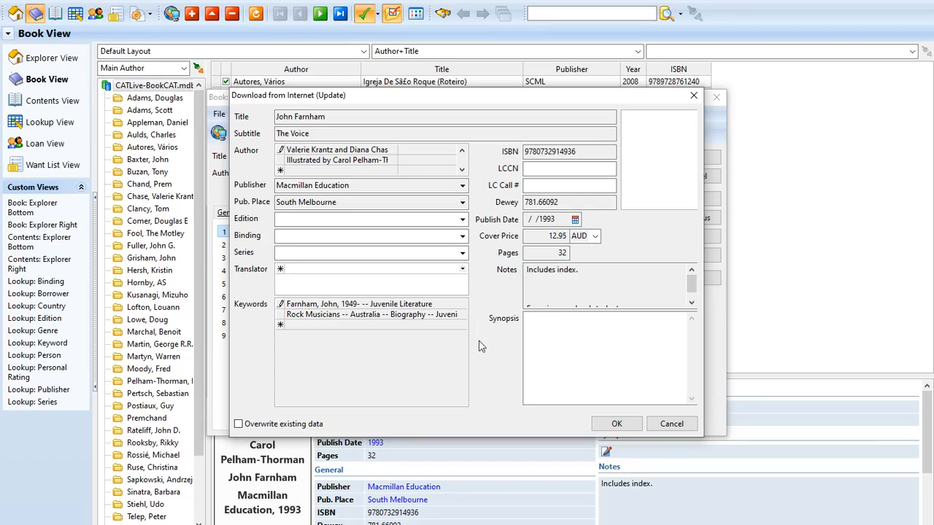
pyautogui.click(672, 424)
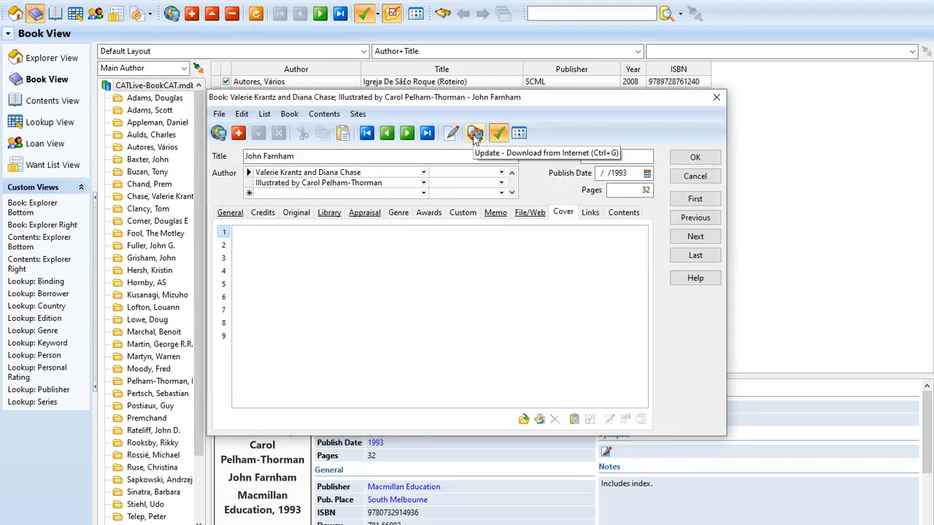
# - Enable all sites in the internet download options and accept them
pyautogui.click(289, 114)
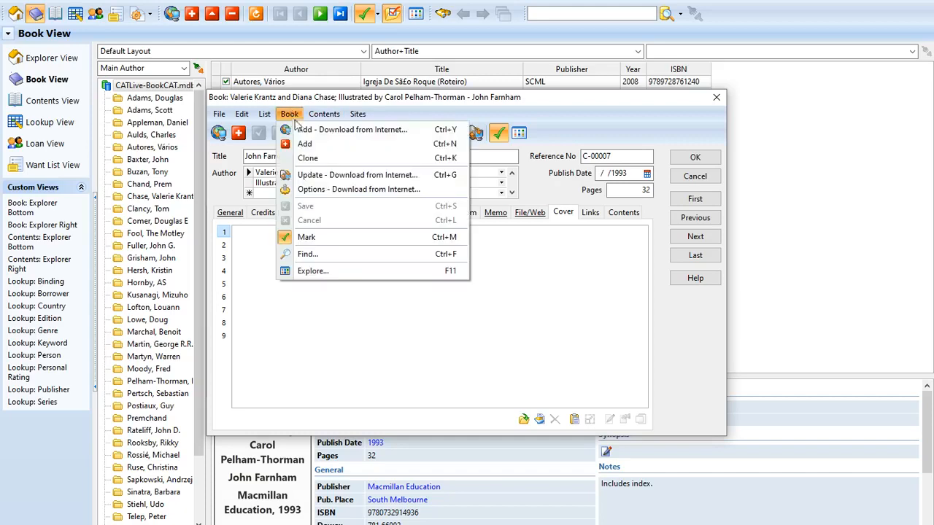
pyautogui.click(316, 189)
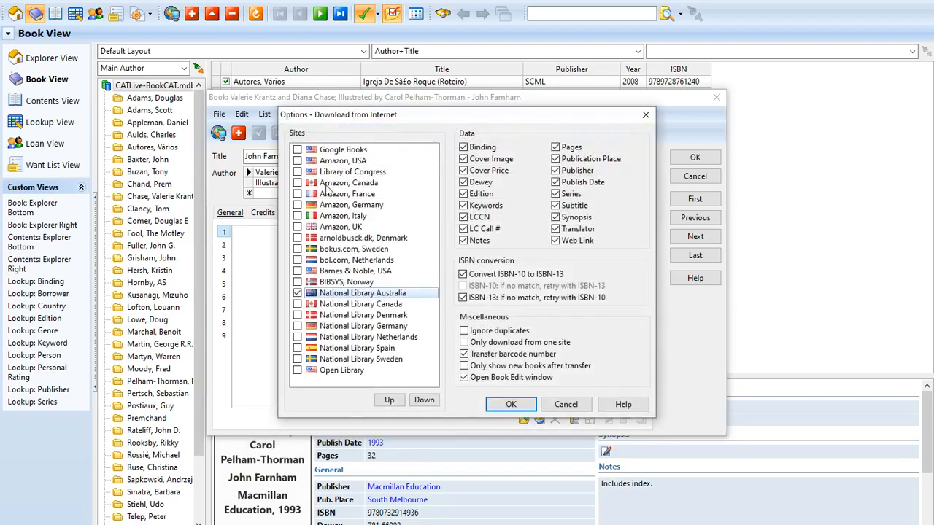
pyautogui.rightClick(341, 208)
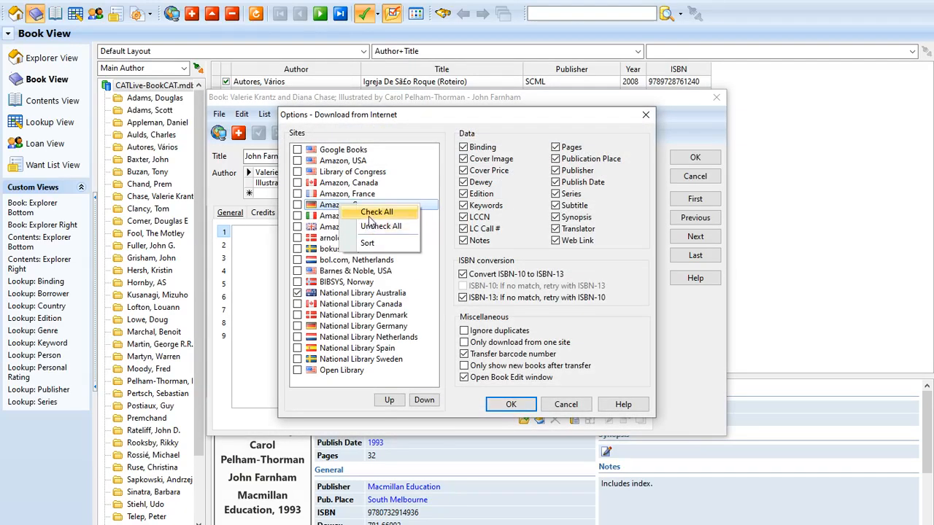
pyautogui.click(369, 218)
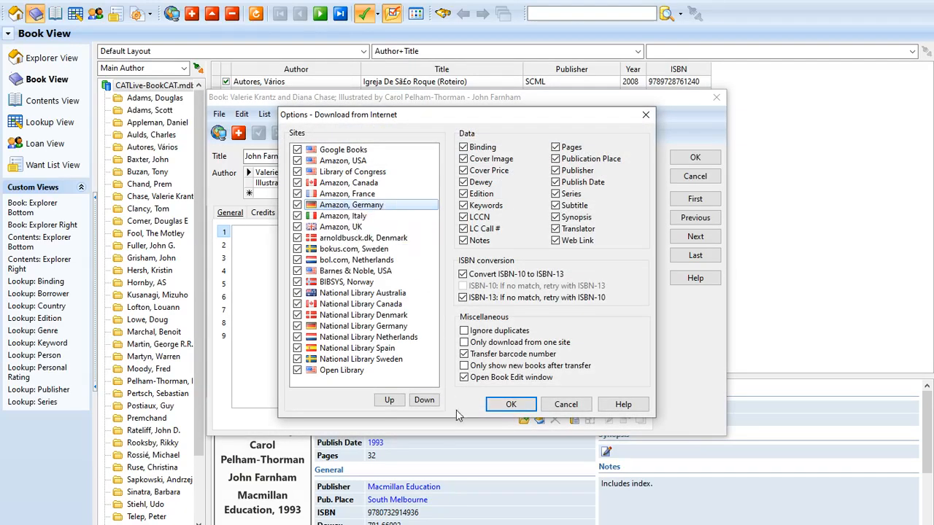
pyautogui.click(511, 405)
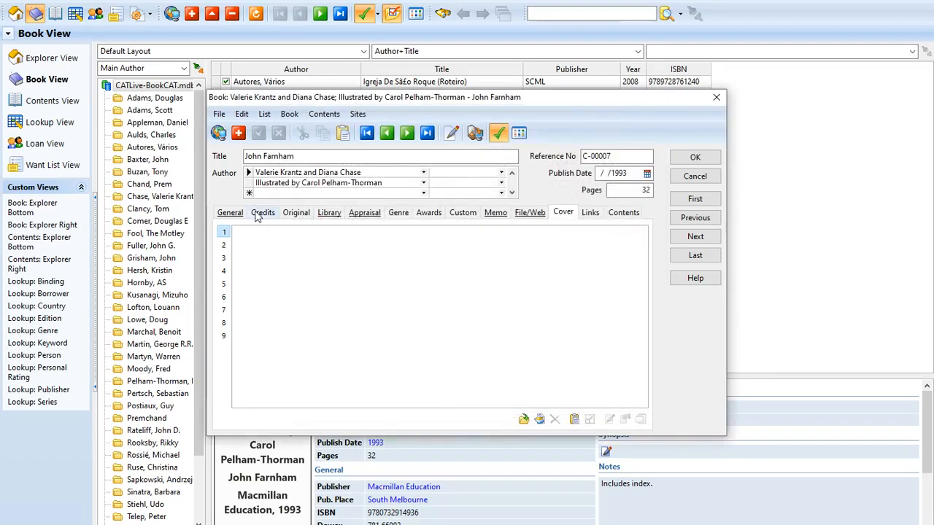
# - Download the internet update for John Farnham and accept it without overwriting existing data
pyautogui.click(474, 134)
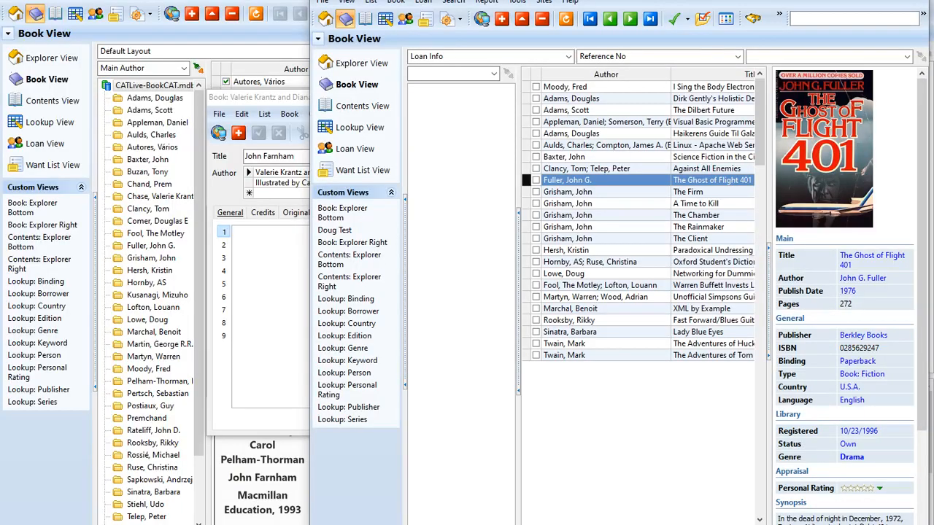
pyautogui.moveTo(591, 0); pyautogui.dragTo(933, 303)
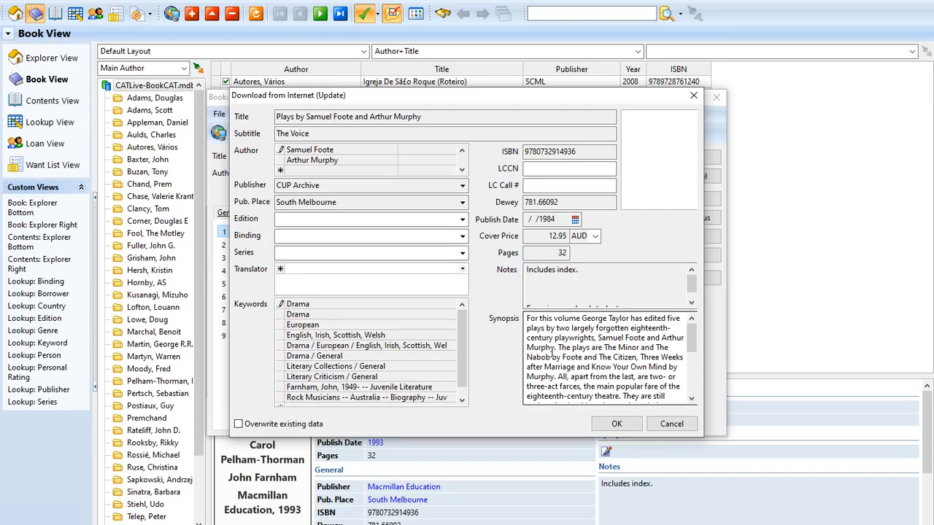
pyautogui.click(616, 426)
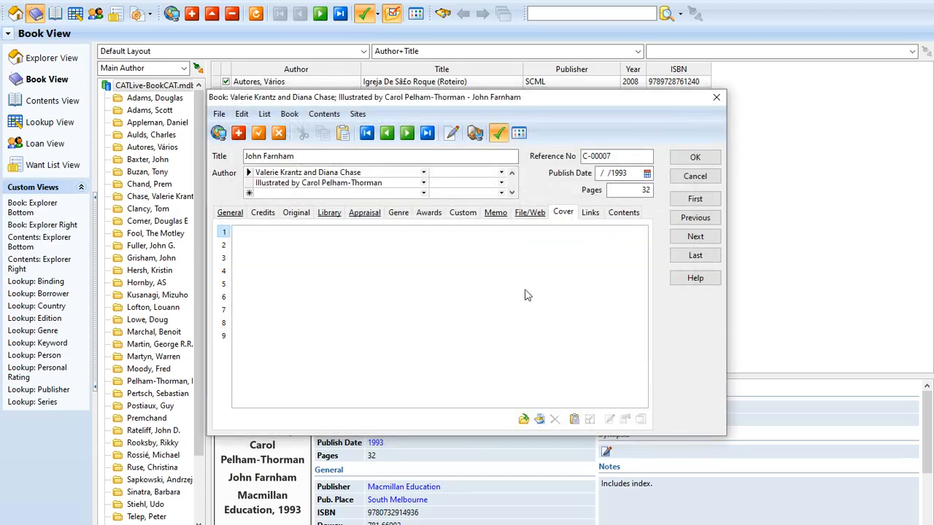
# - Check the National Library Australia and Google Books web links and the general details of John Farnham, and save the record
pyautogui.click(529, 213)
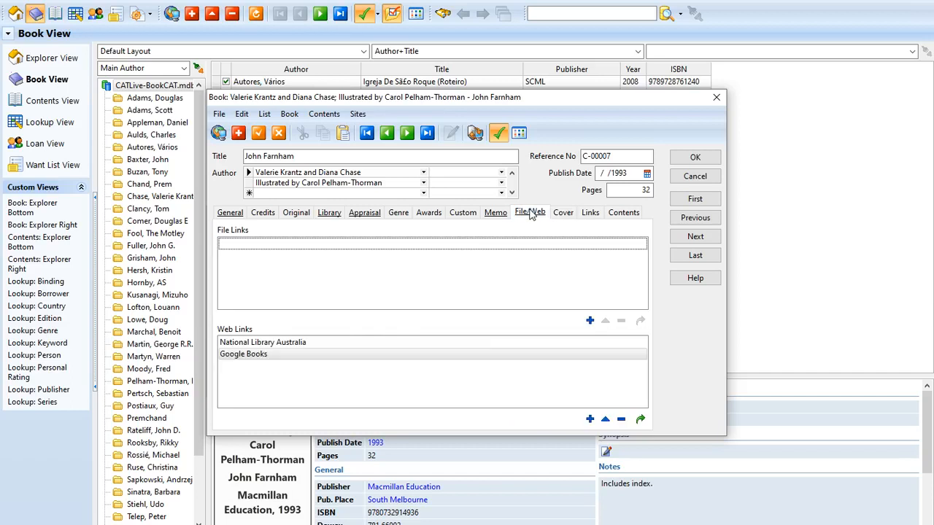
pyautogui.click(289, 346)
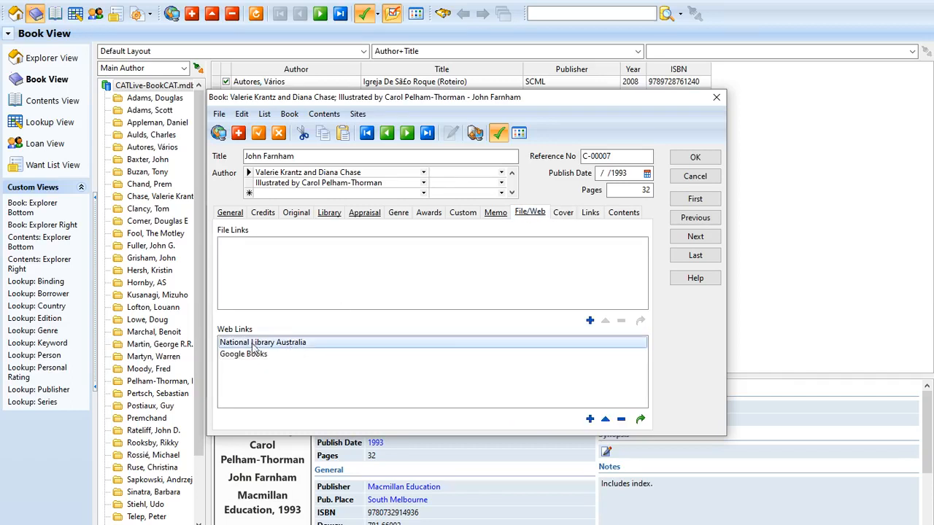
pyautogui.click(289, 356)
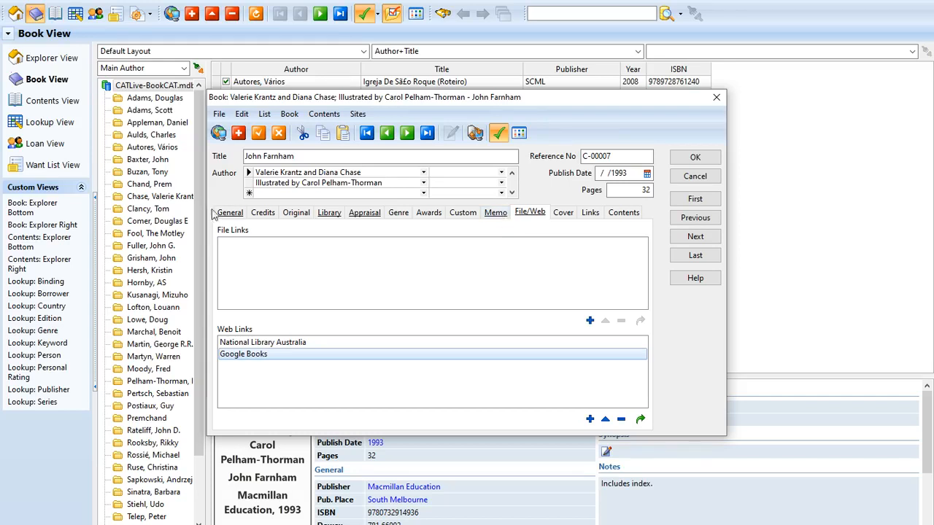
pyautogui.click(229, 214)
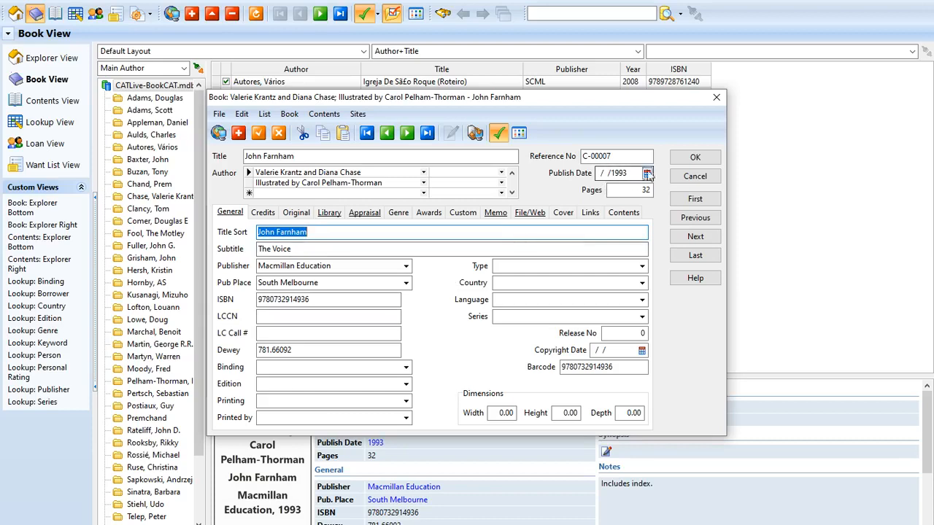
pyautogui.click(693, 159)
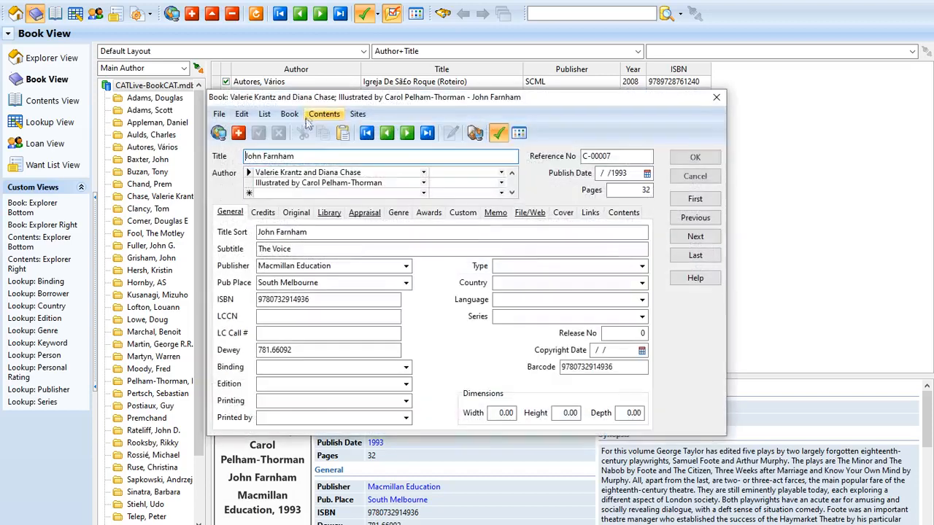
# - Check the book's cover images, look up its title on Abebooks.com, and look through the results before moving the browser aside
pyautogui.click(572, 215)
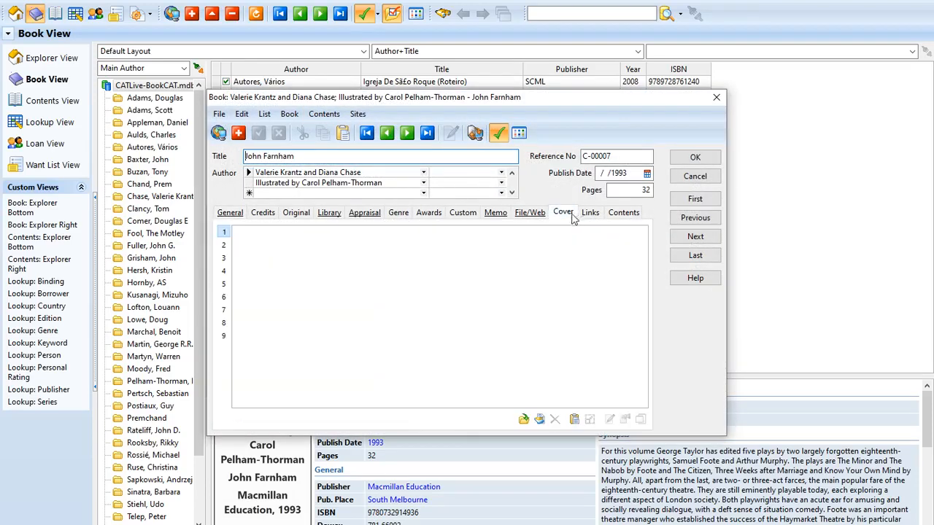
pyautogui.click(357, 115)
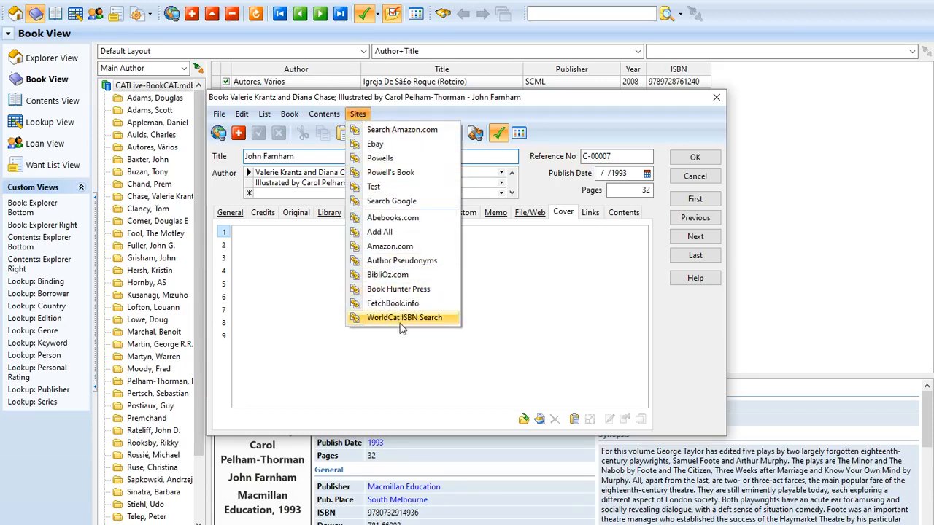
pyautogui.click(409, 221)
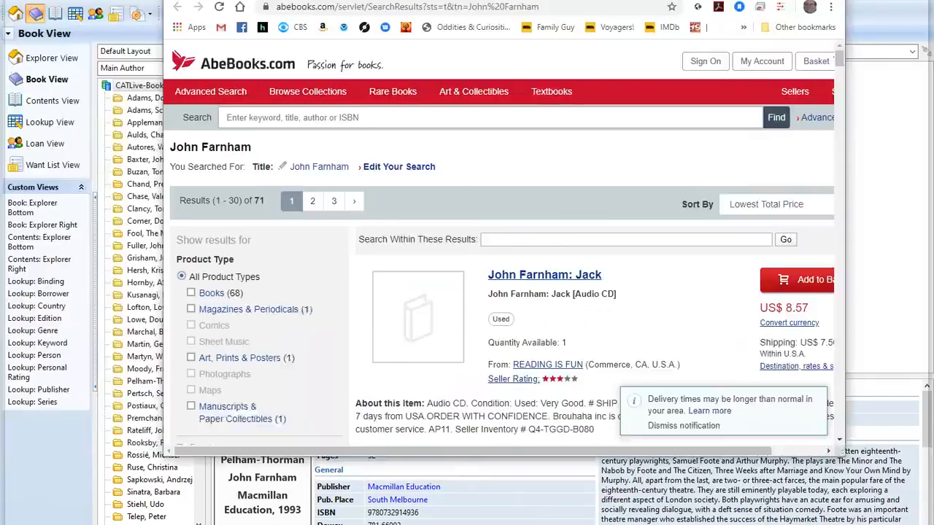
pyautogui.scroll(-10, 473, 400)
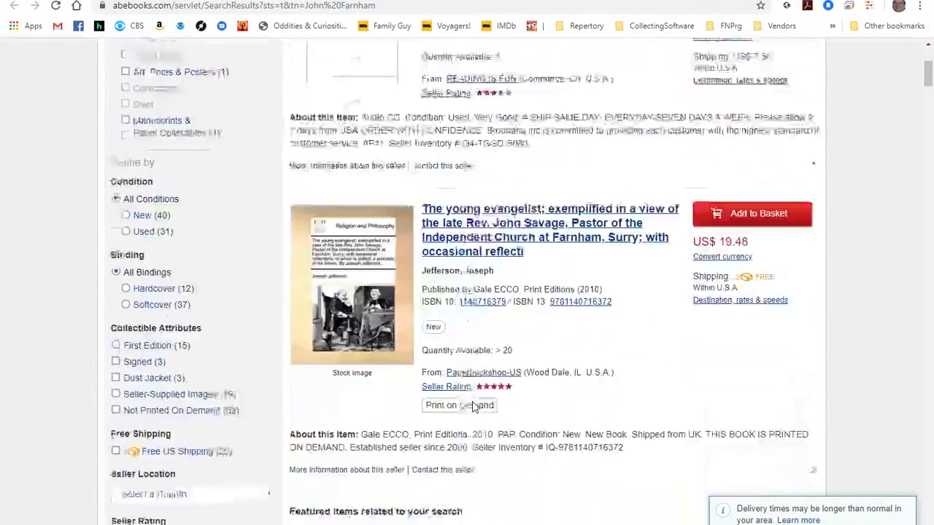
pyautogui.scroll(-3, 473, 400)
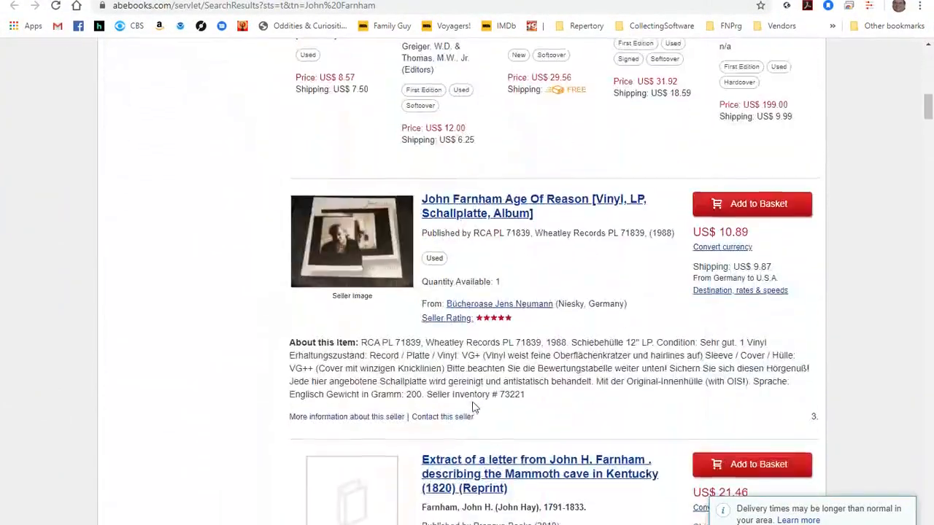
pyautogui.scroll(3, 475, 409)
pyautogui.scroll(10, 500, 423)
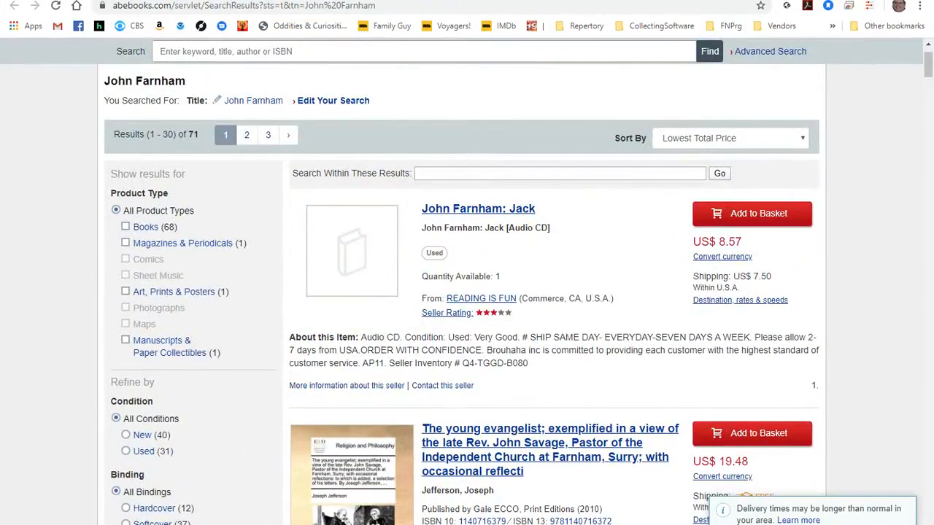
pyautogui.moveTo(406, 1); pyautogui.dragTo(933, 343)
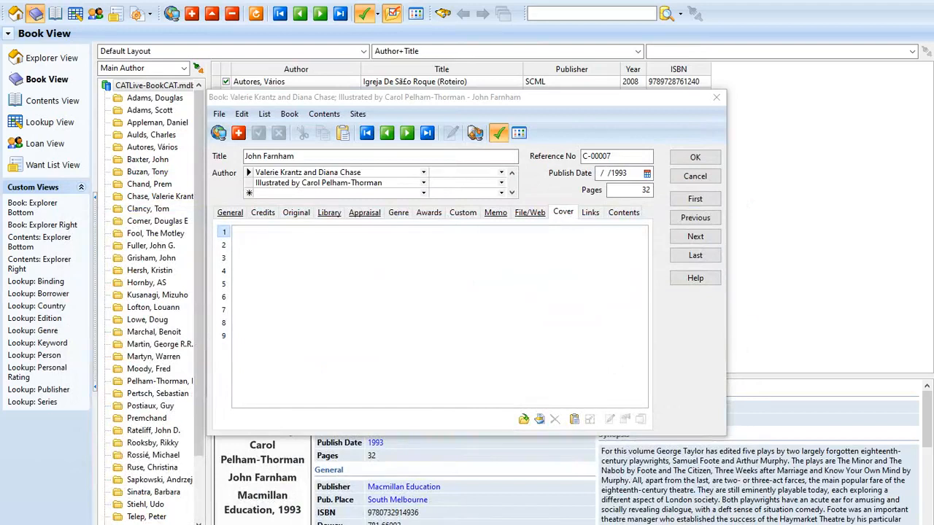
# - Look up John Farnham with the Search Google site link and look through the image results
pyautogui.click(357, 114)
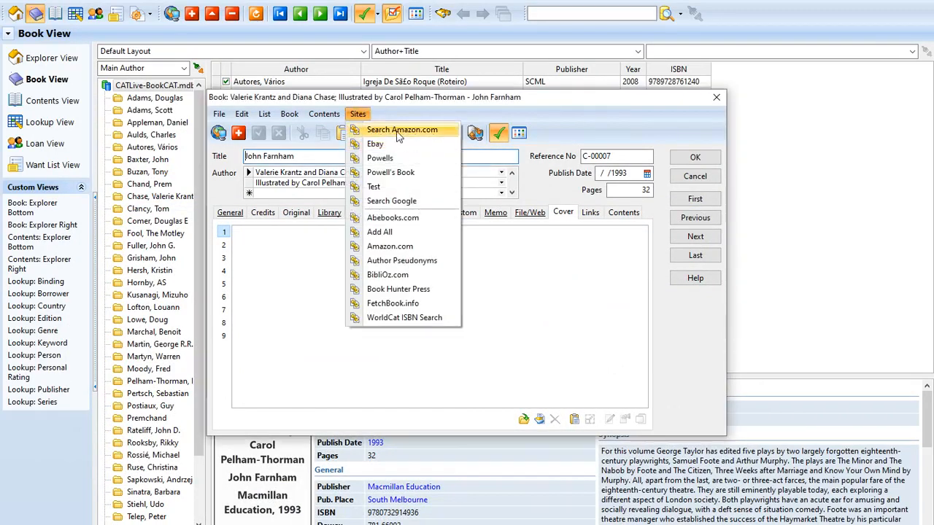
pyautogui.click(392, 208)
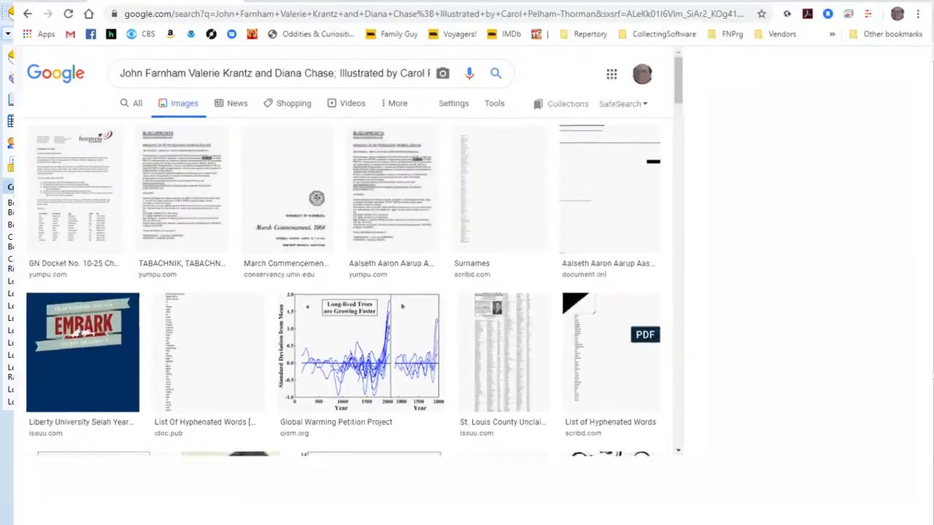
pyautogui.scroll(-5, 346, 207)
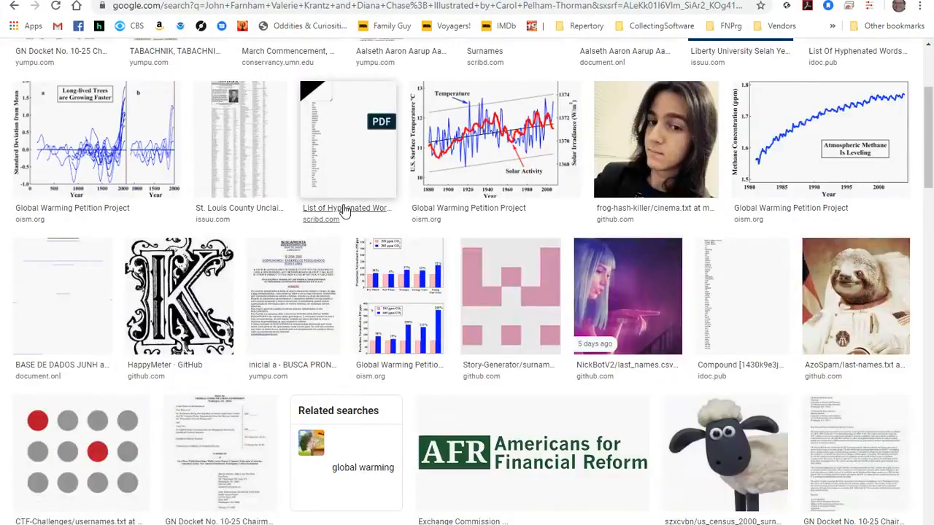
pyautogui.scroll(5, 346, 210)
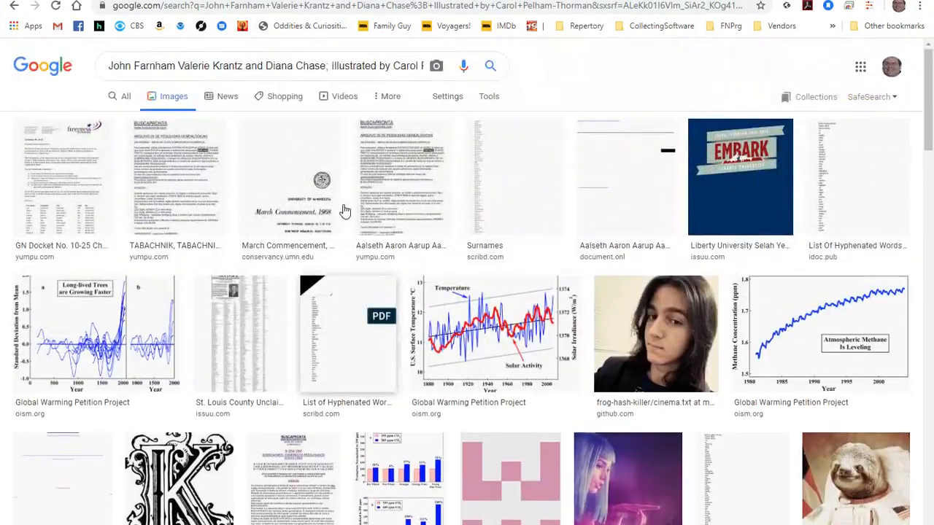
# - Remove the illustrator credit from the Google image query, search again, and restore the browser to a smaller window
pyautogui.click(326, 65)
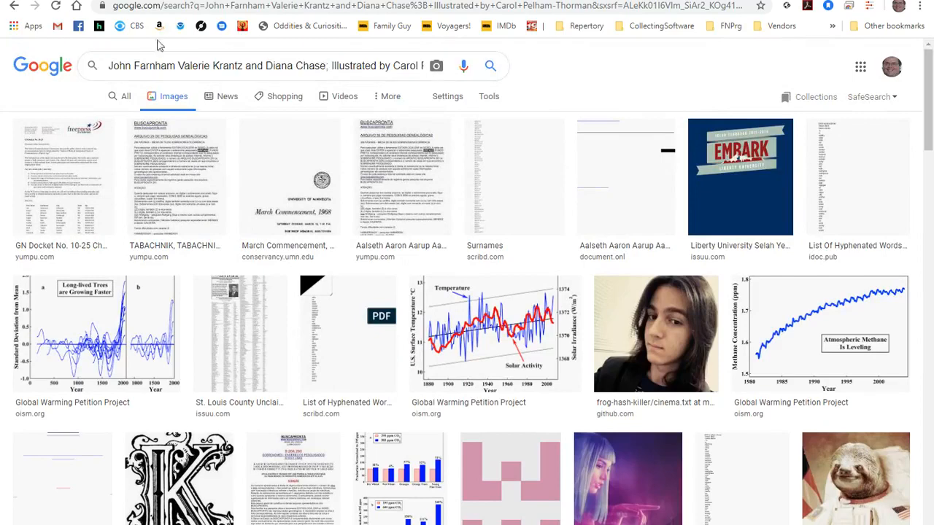
pyautogui.moveTo(328, 65); pyautogui.dragTo(486, 68)
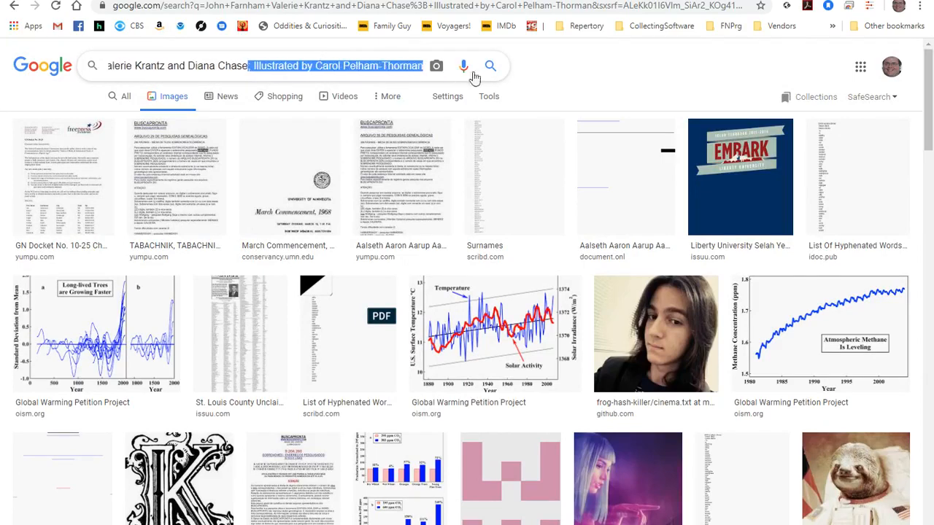
pyautogui.press('BackSpace')
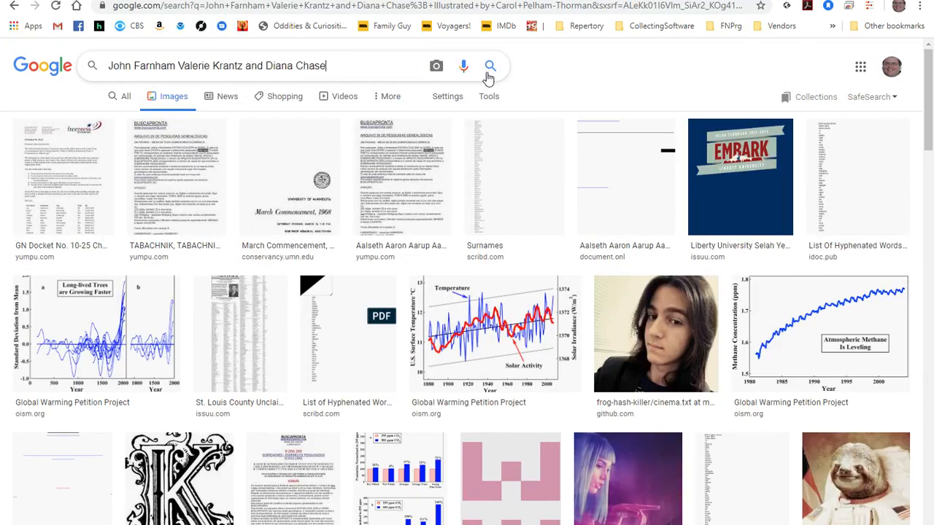
pyautogui.click(489, 72)
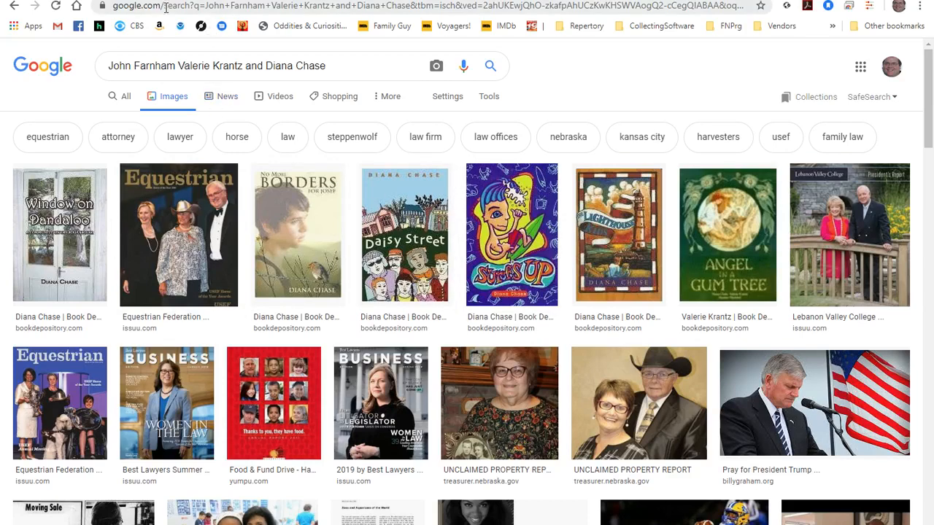
pyautogui.moveTo(216, 0); pyautogui.dragTo(325, 42)
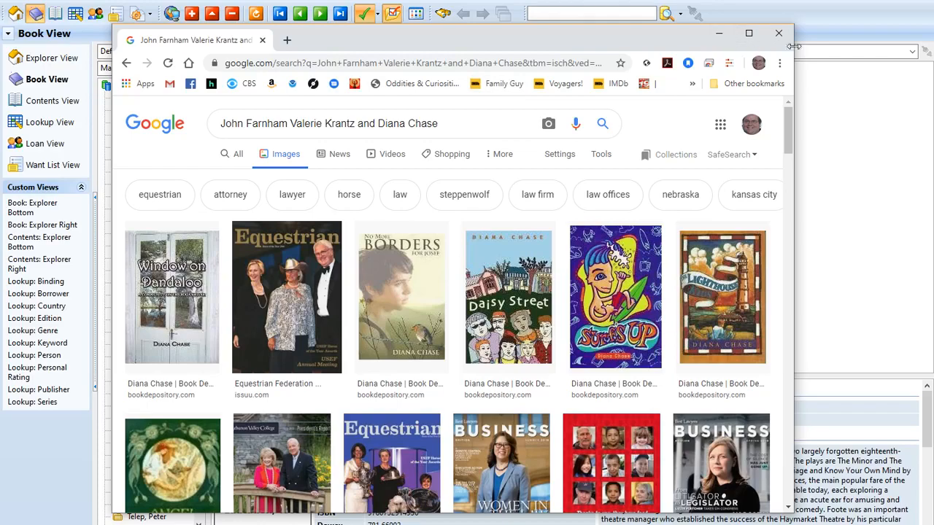
# - Move the browser out of the way, review the general details of John Farnham, and close its record with changes accepted
pyautogui.moveTo(660, 43); pyautogui.dragTo(660, 162)
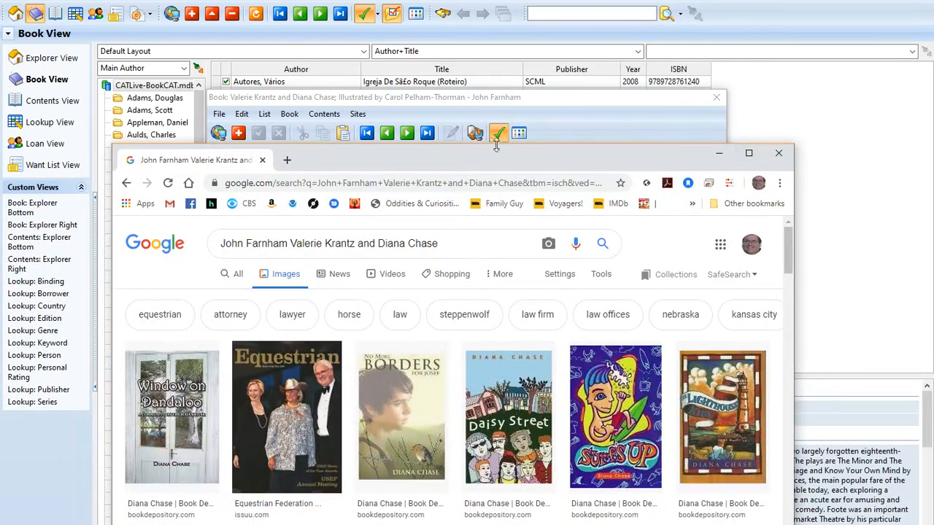
pyautogui.moveTo(467, 159); pyautogui.dragTo(933, 219)
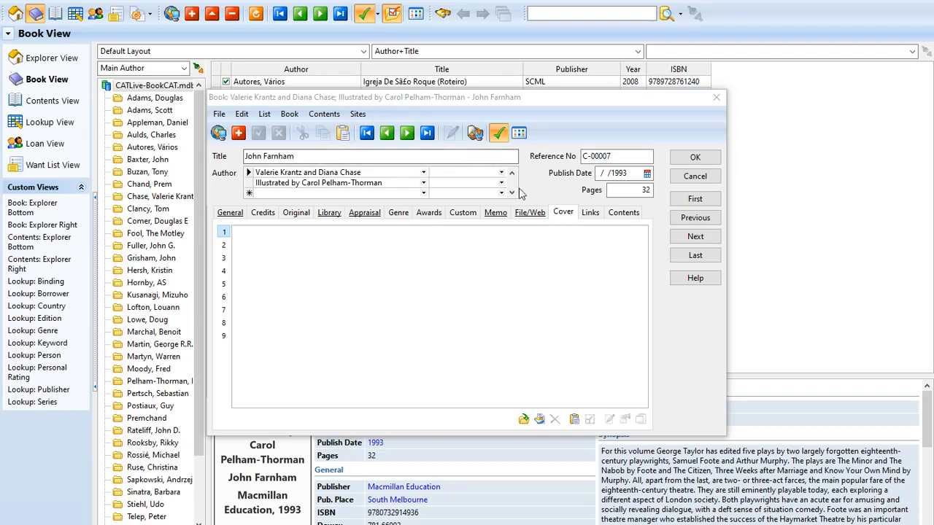
pyautogui.click(229, 214)
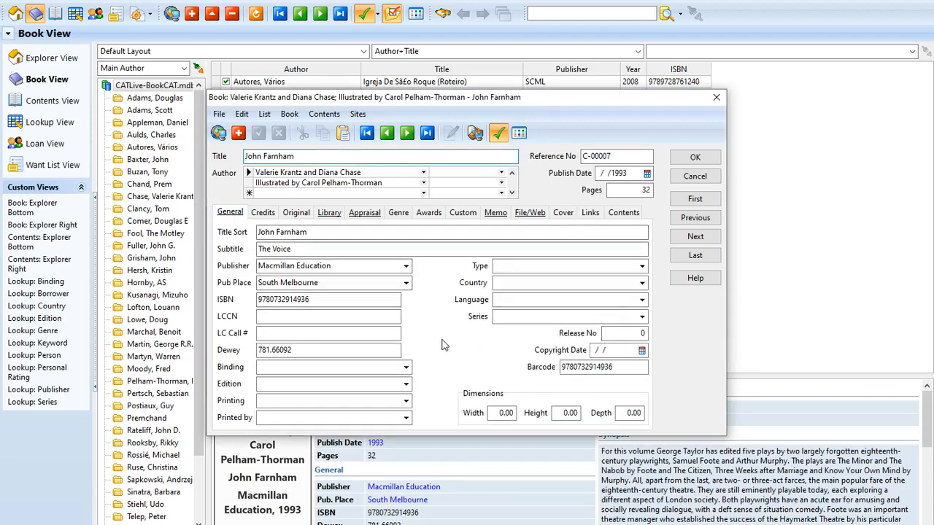
pyautogui.click(695, 157)
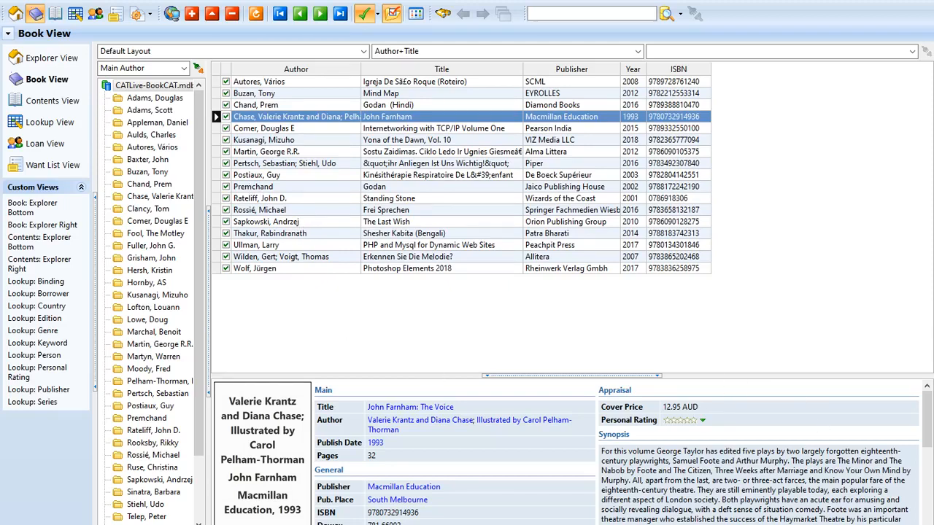
# - Preview Igreja De São Roque, open the record for ihr Anliegen Ist Uns Wichtig!, and highlight the leading &quot; code in its title
pyautogui.click(321, 82)
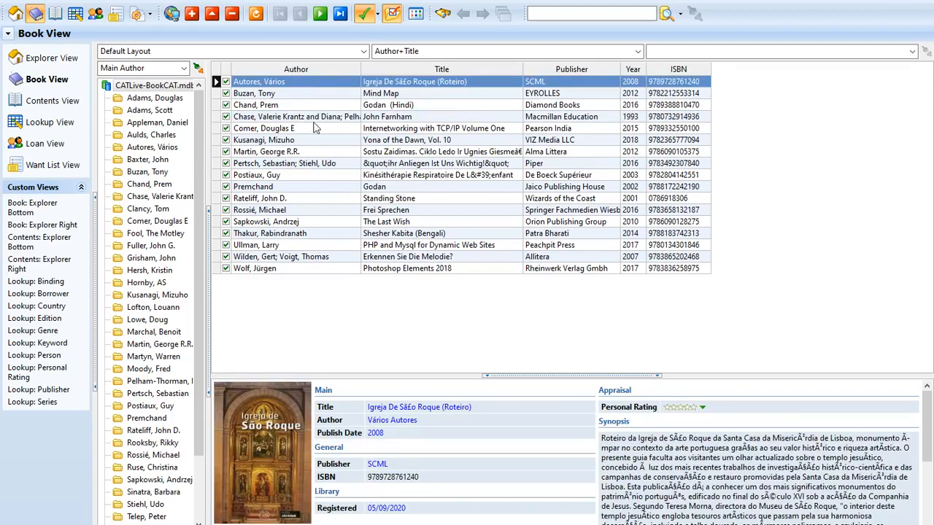
pyautogui.click(330, 163)
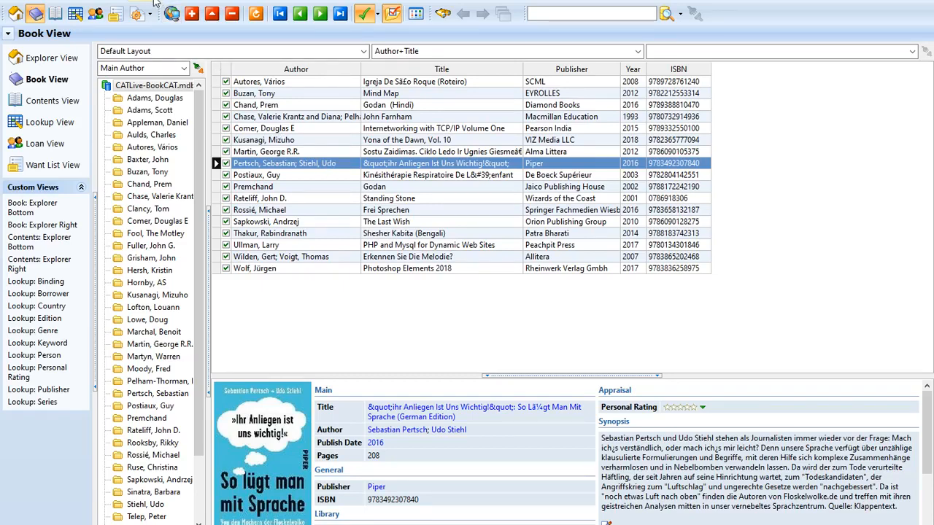
pyautogui.doubleClick(377, 168)
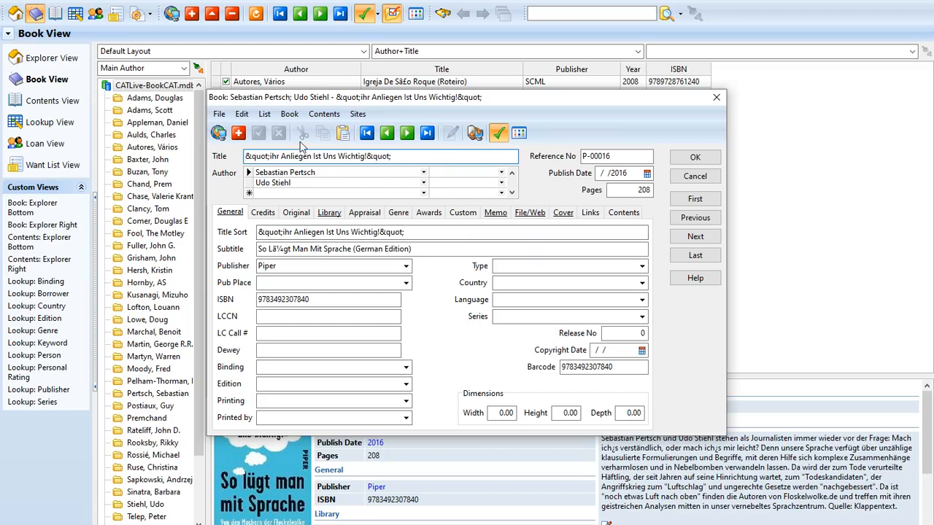
pyautogui.hotkey('shift', 'Right')
pyautogui.hotkey('shift', 'Right')
pyautogui.hotkey('shift', 'Right')
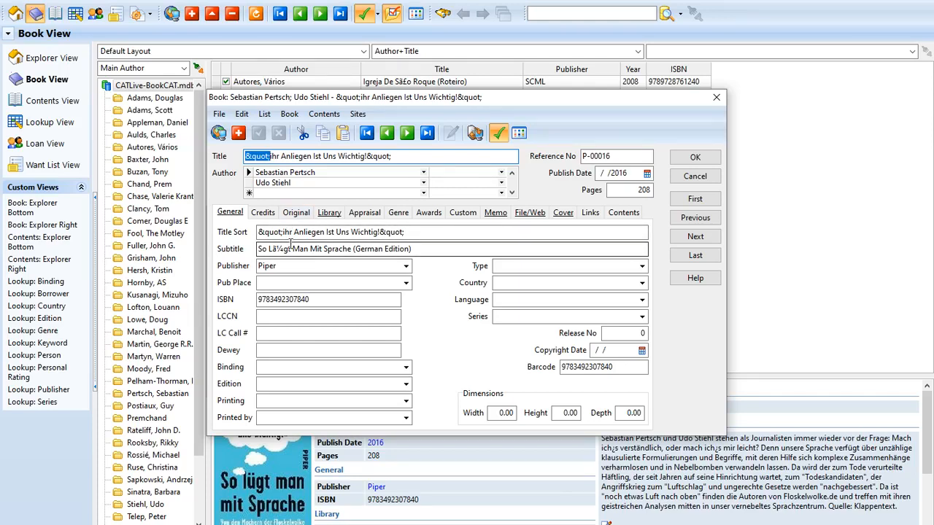
# - Show the German book's web links and open its Google Books link
pyautogui.click(534, 212)
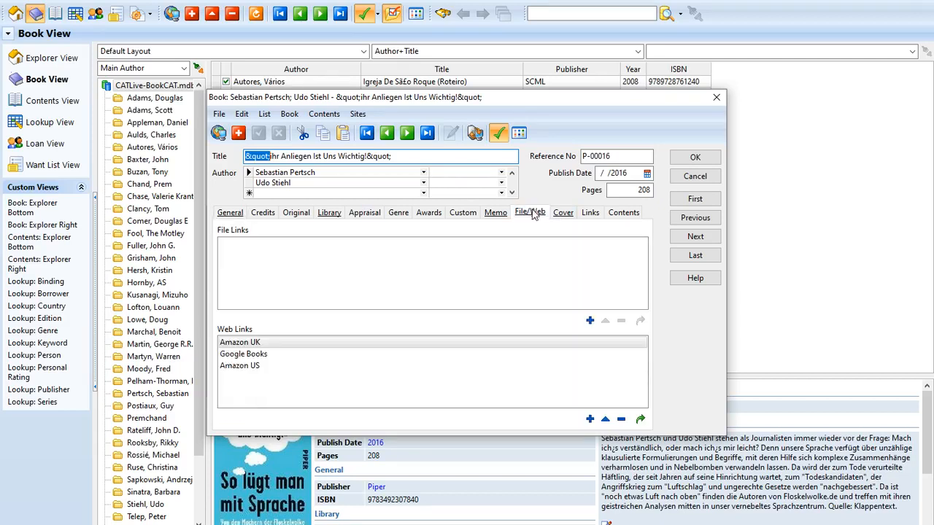
pyautogui.click(255, 357)
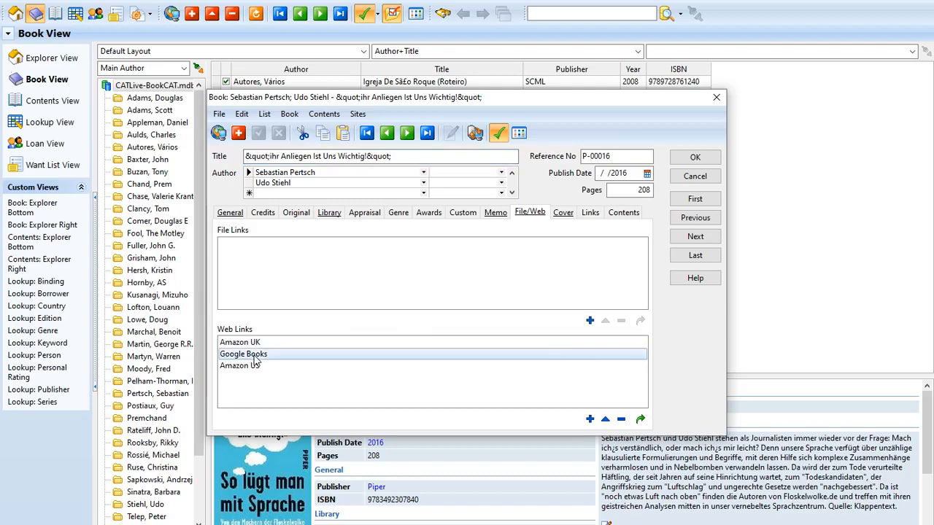
pyautogui.doubleClick(255, 357)
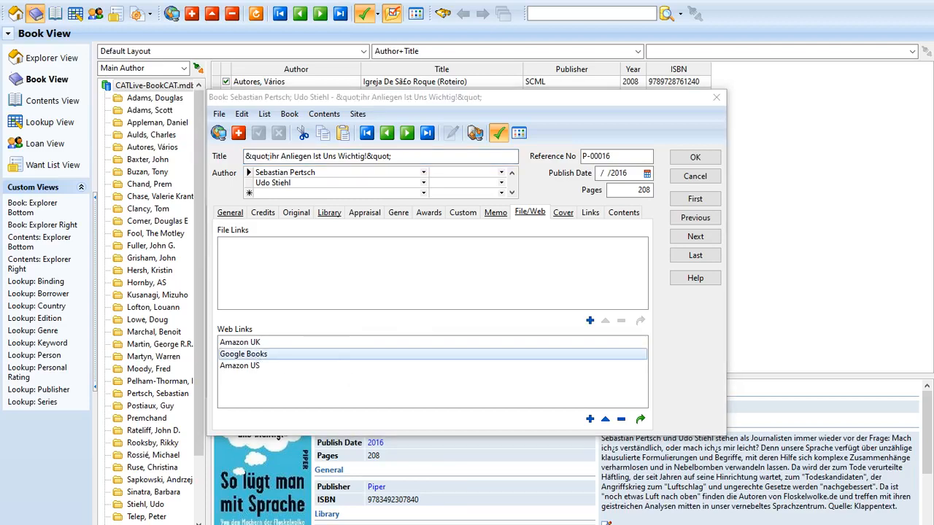